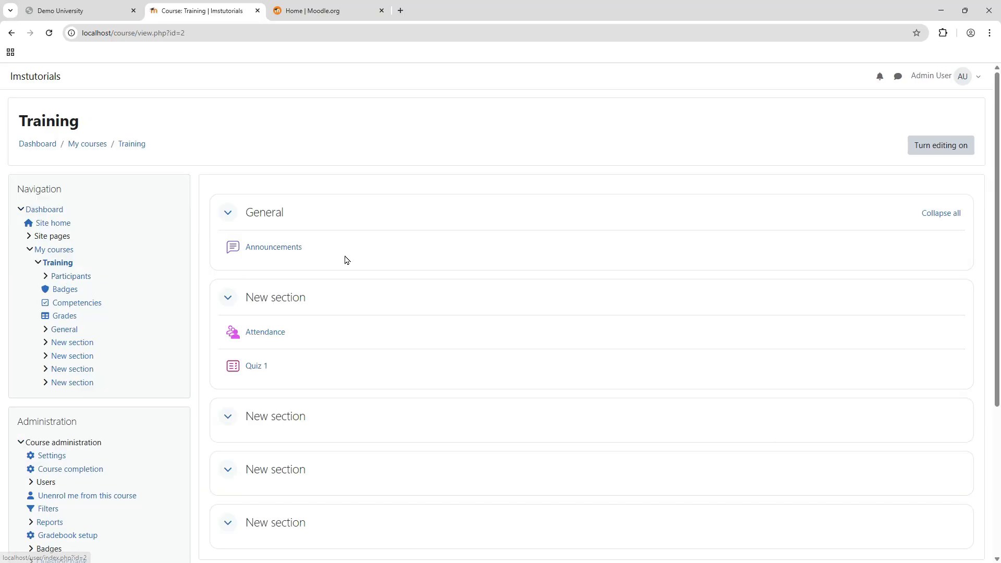
- Open the Attendance activity in the Training course
scroll(339, 270, down, 3)
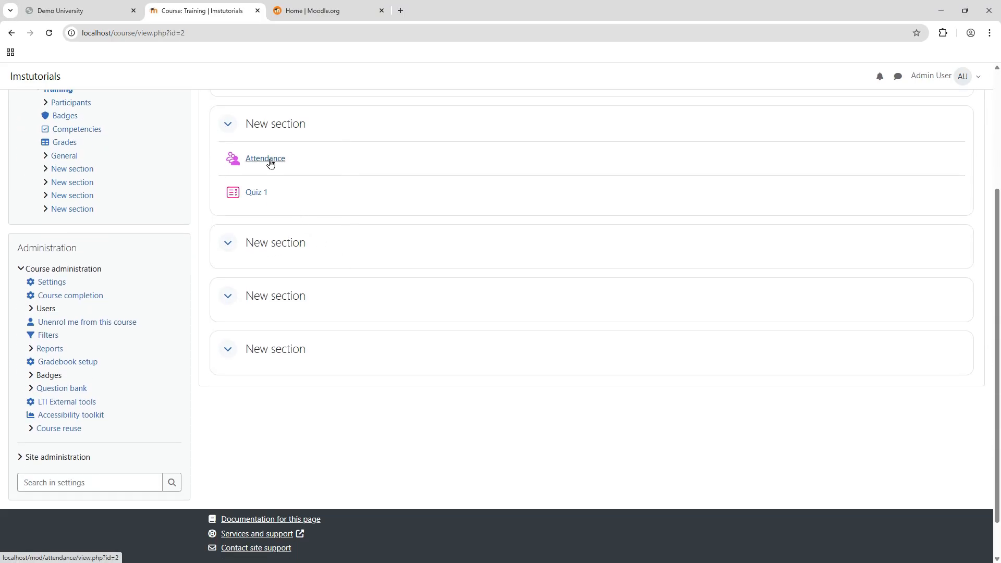
click(270, 163)
scroll(472, 305, up, 2)
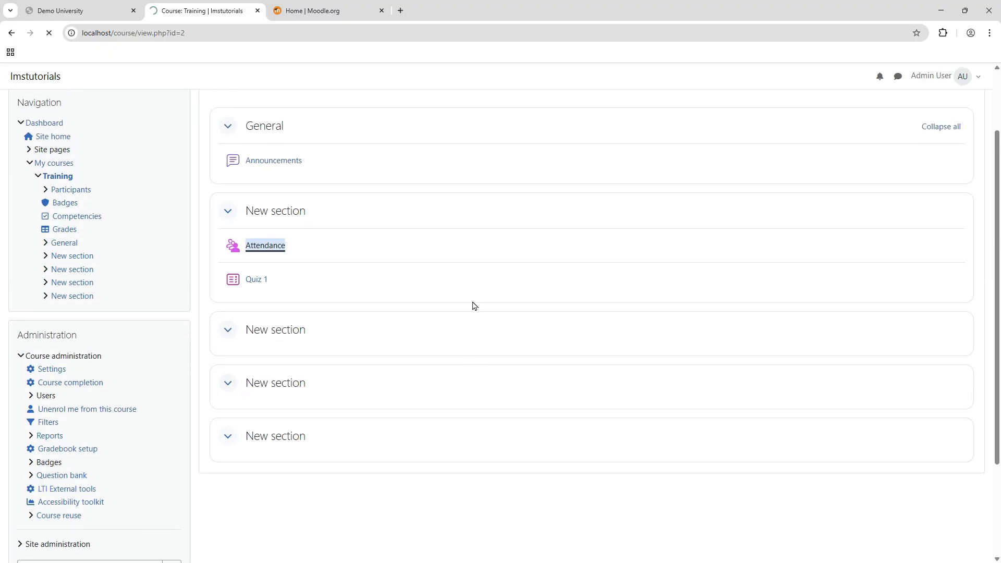
scroll(472, 305, up, 2)
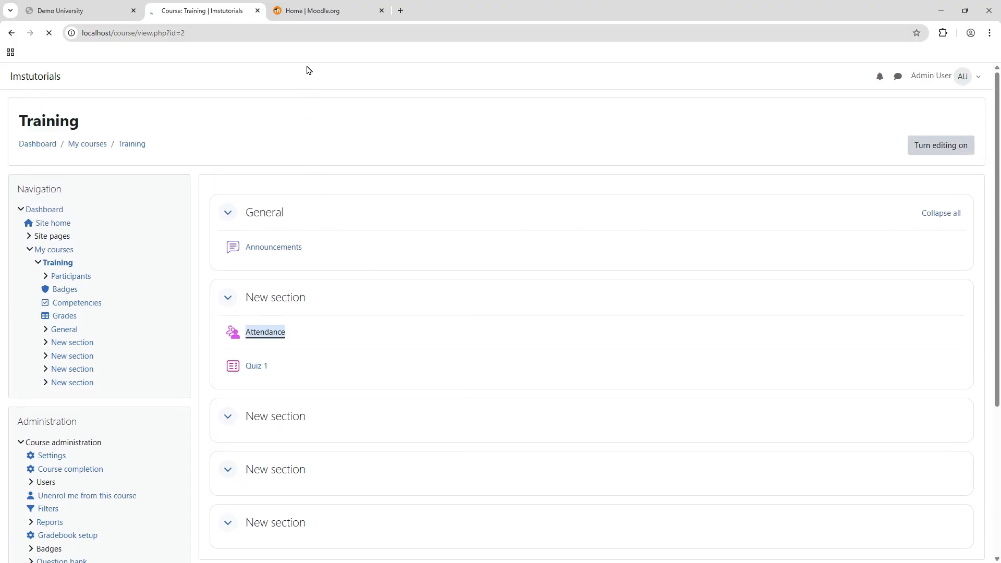
- Switch to the moodle.org site and look through its home page, including the community update and Get involved sections
click(313, 11)
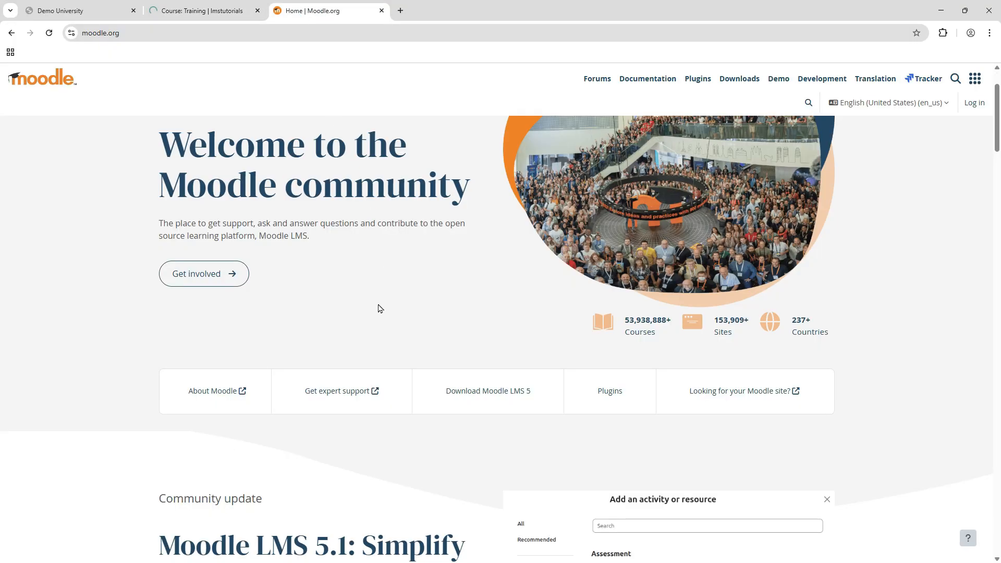
scroll(361, 236, down, 1)
scroll(361, 236, down, 6)
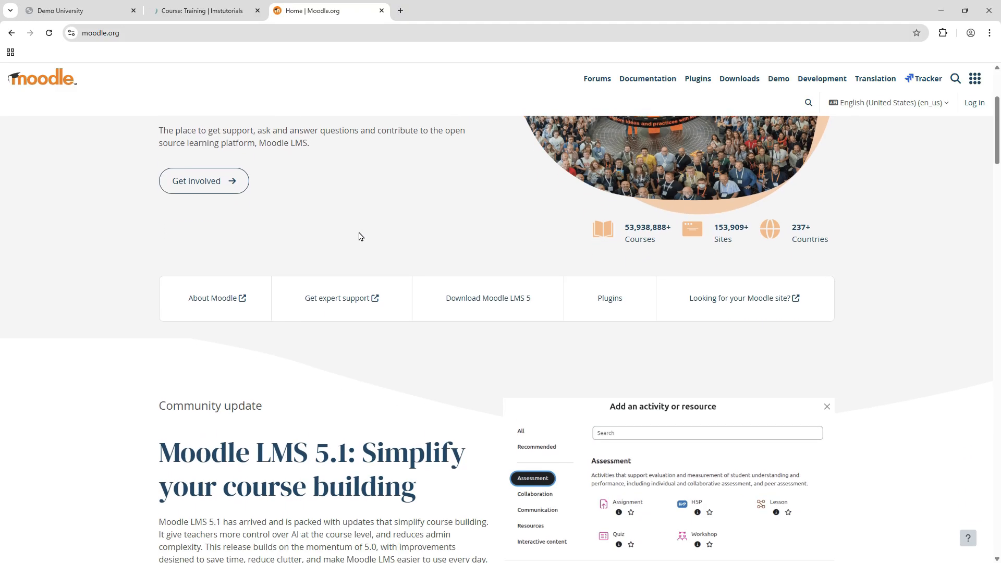
scroll(361, 248, down, 3)
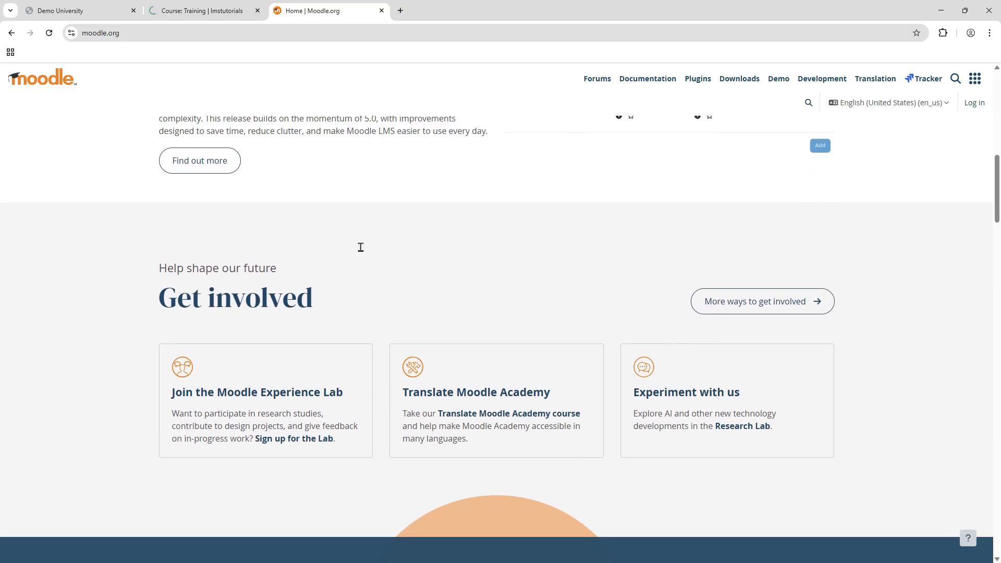
scroll(361, 248, down, 2)
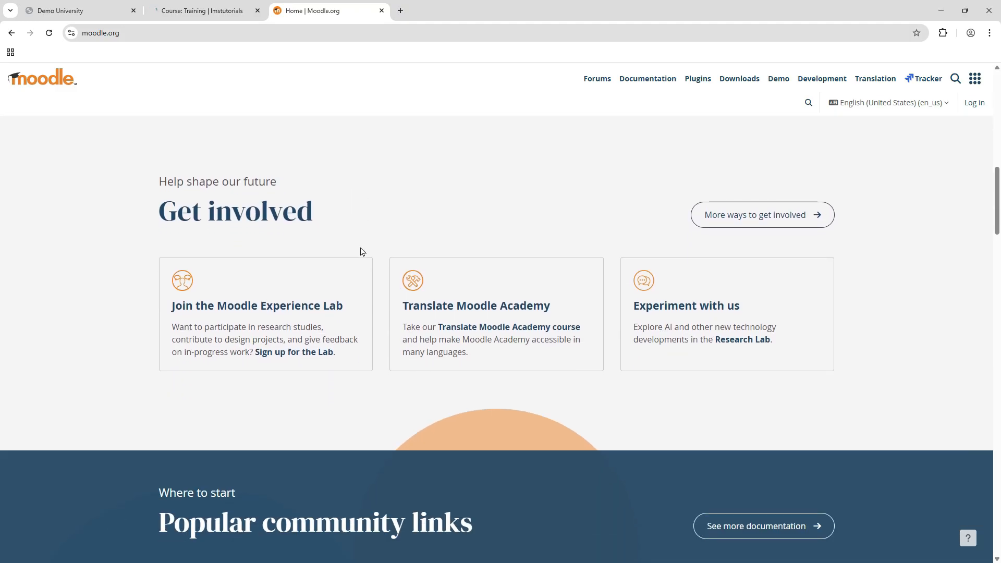
scroll(363, 252, up, 10)
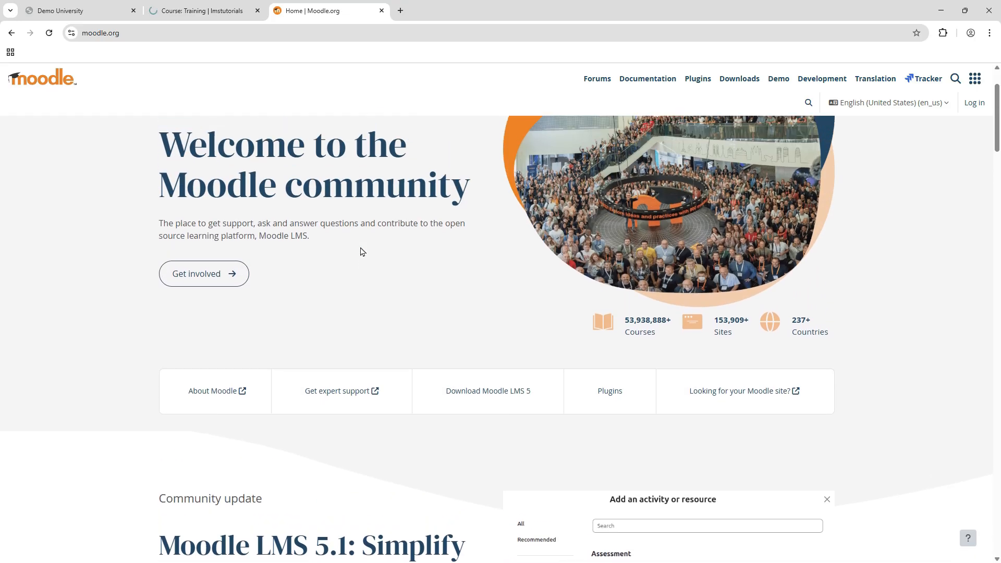
scroll(361, 248, up, 2)
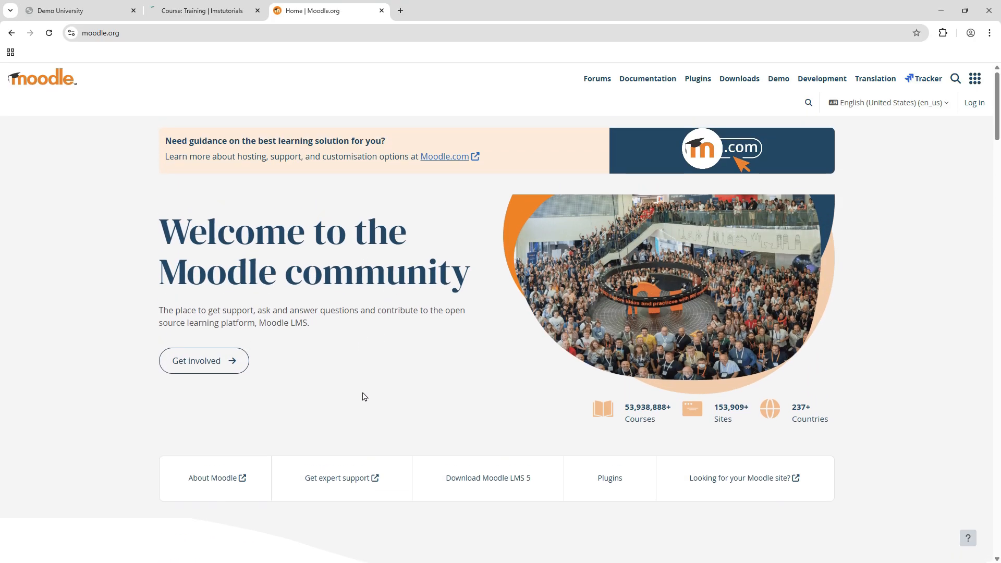
- Open the About Moodle page, reject all cookies and read through the mission and values sections
click(221, 477)
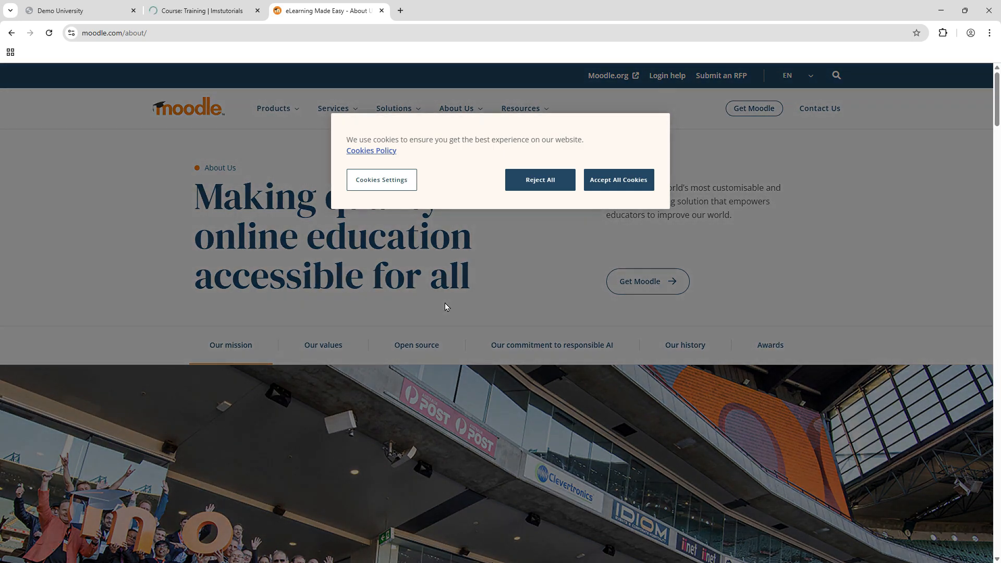
click(548, 180)
scroll(284, 252, down, 5)
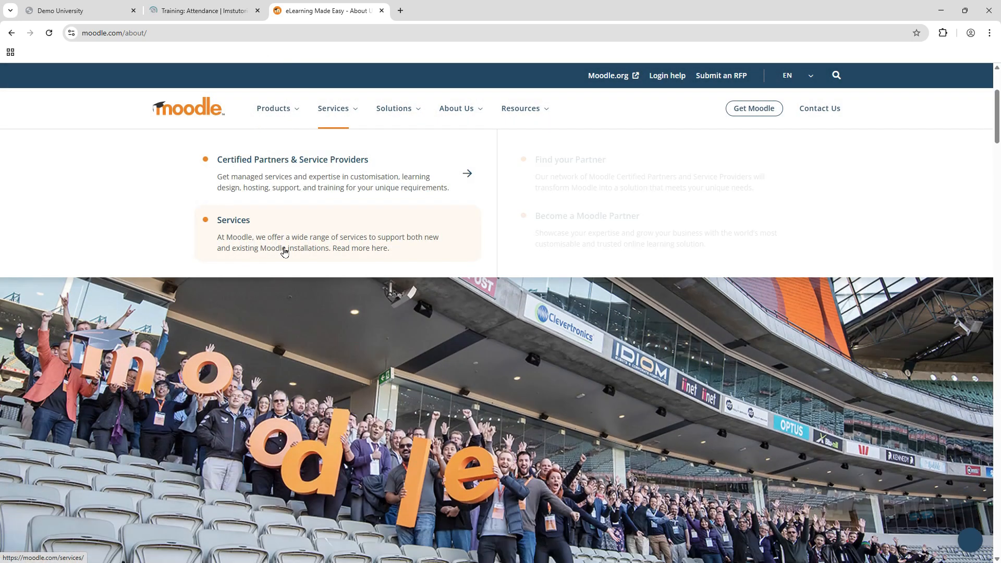
scroll(372, 432, down, 7)
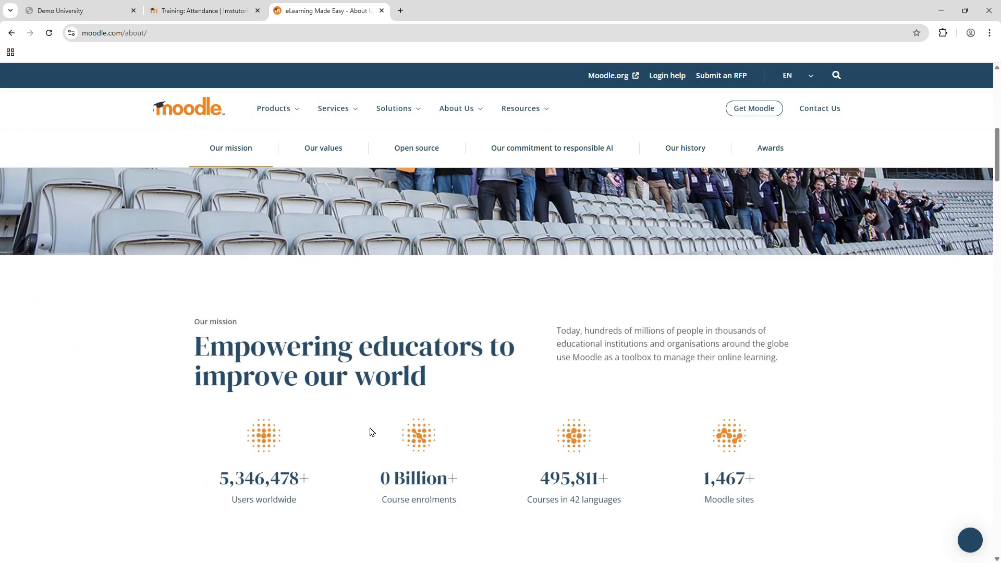
scroll(371, 428, down, 2)
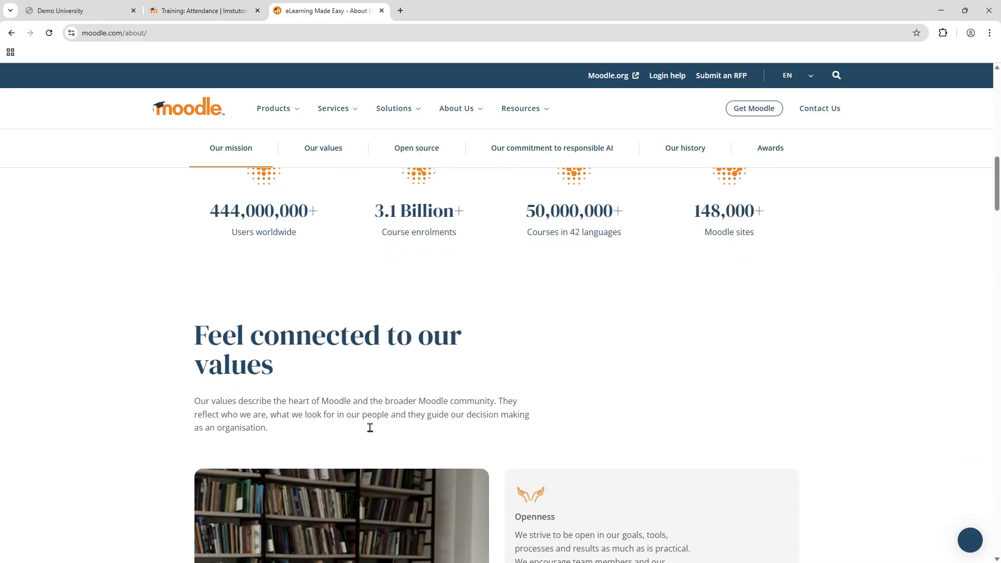
- Return to the local Moodle site, open the Training course from My courses and look over its sections
click(218, 15)
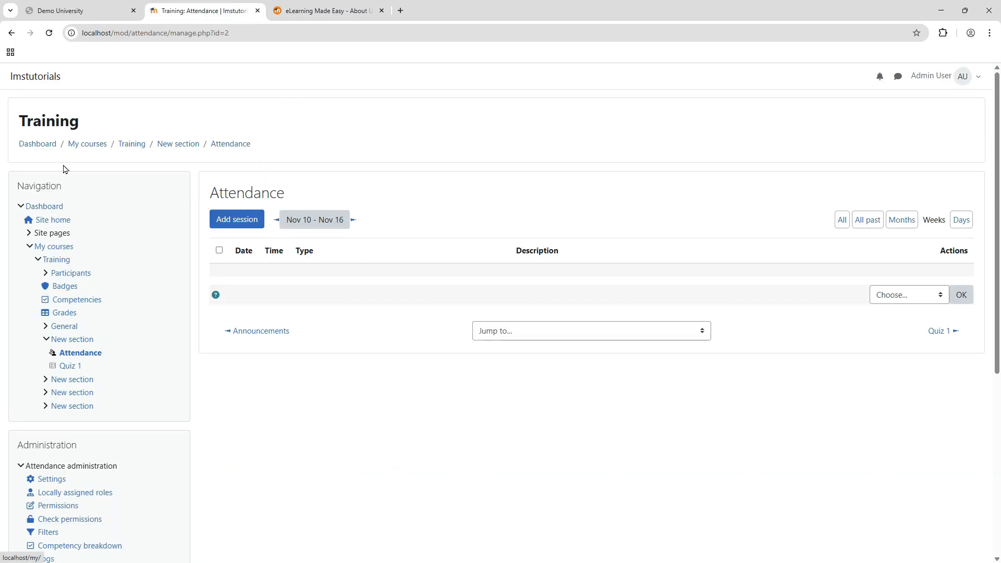
click(85, 146)
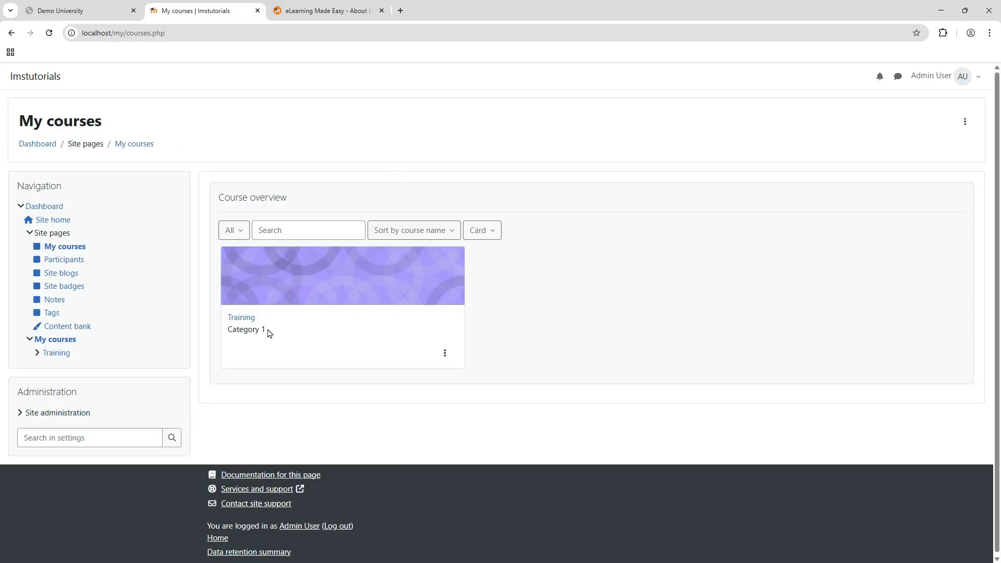
click(244, 318)
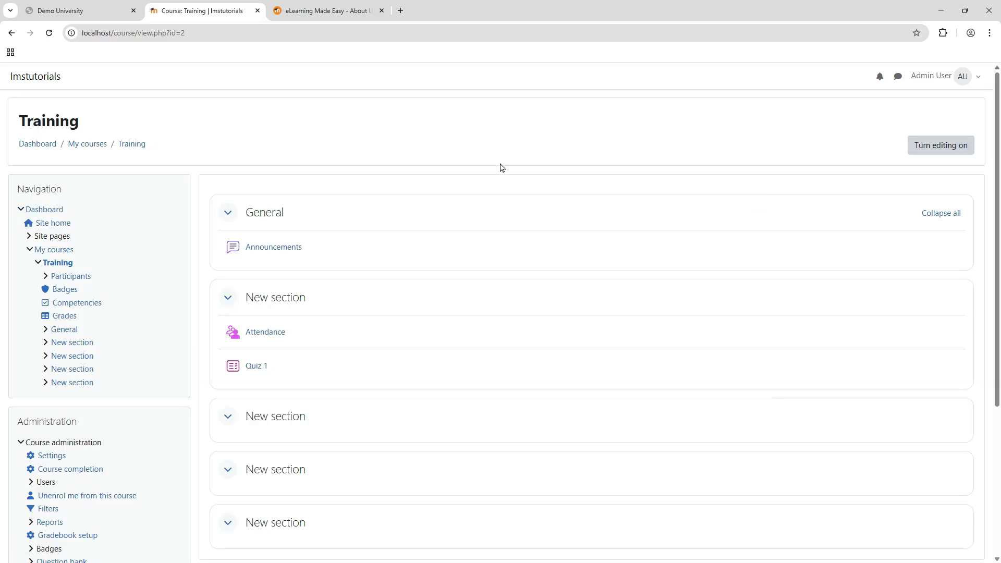
scroll(472, 233, down, 5)
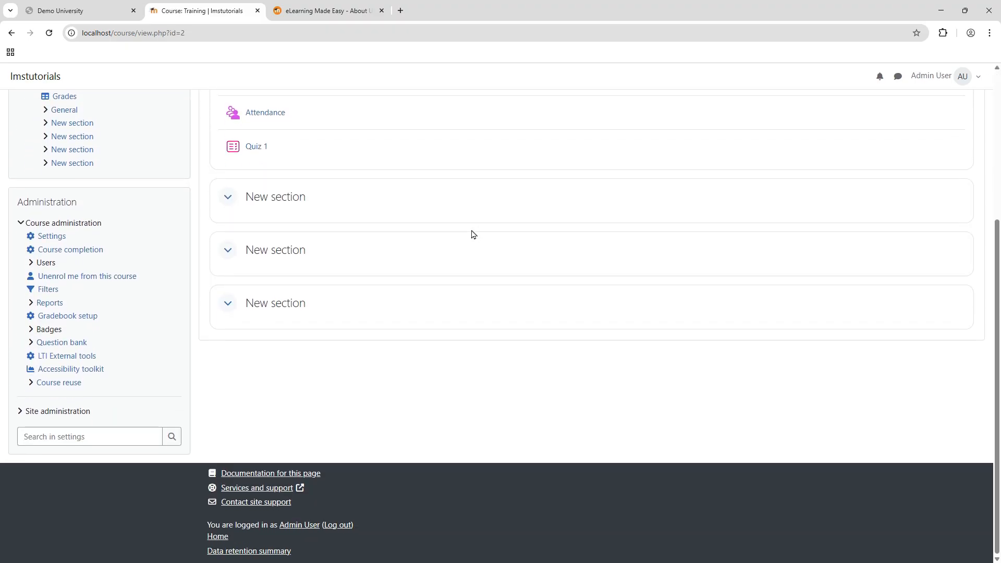
scroll(472, 234, up, 5)
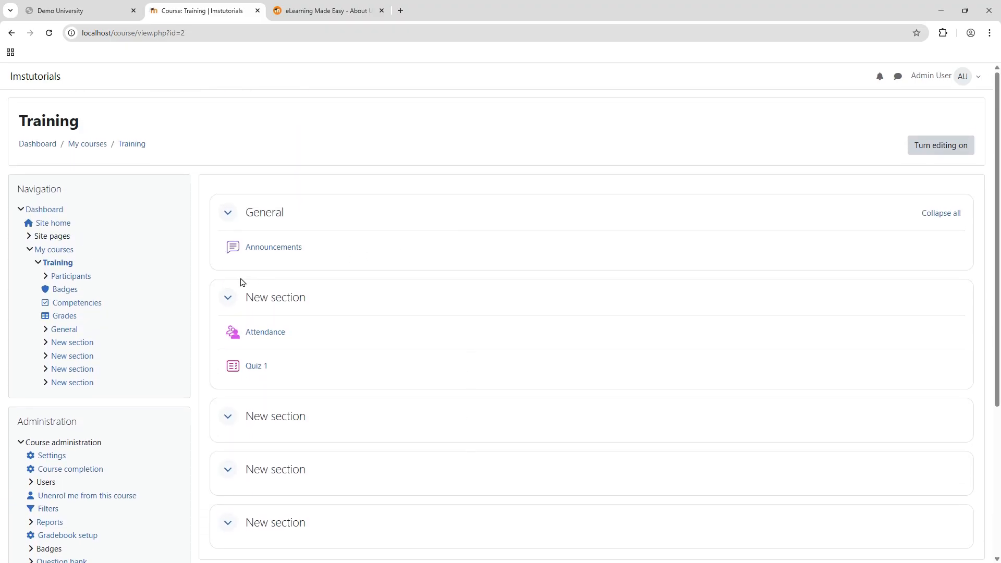
- Open the Training course's participants and review the list of enrolled users
click(70, 277)
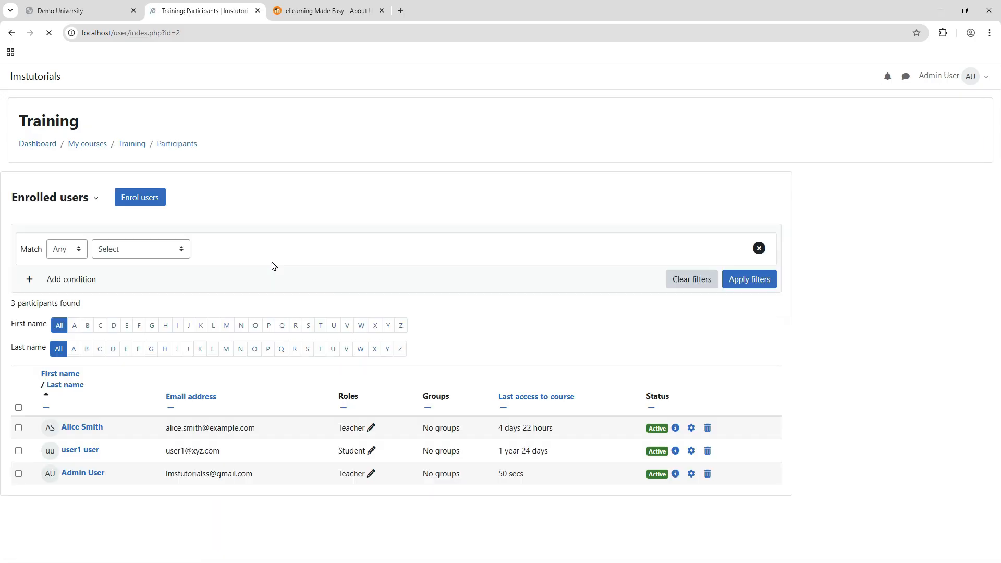
scroll(449, 324, down, 2)
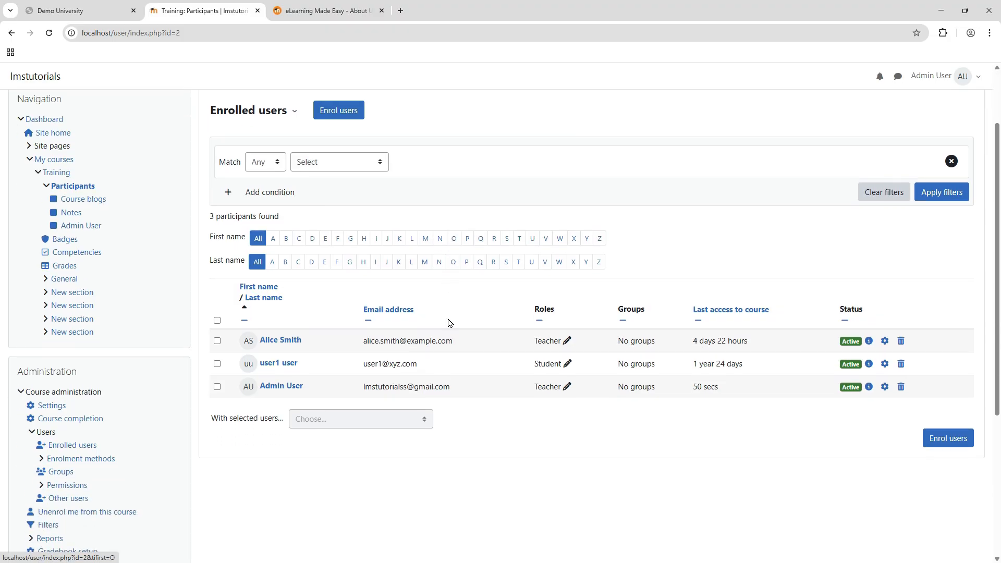
scroll(448, 324, down, 2)
scroll(530, 384, up, 3)
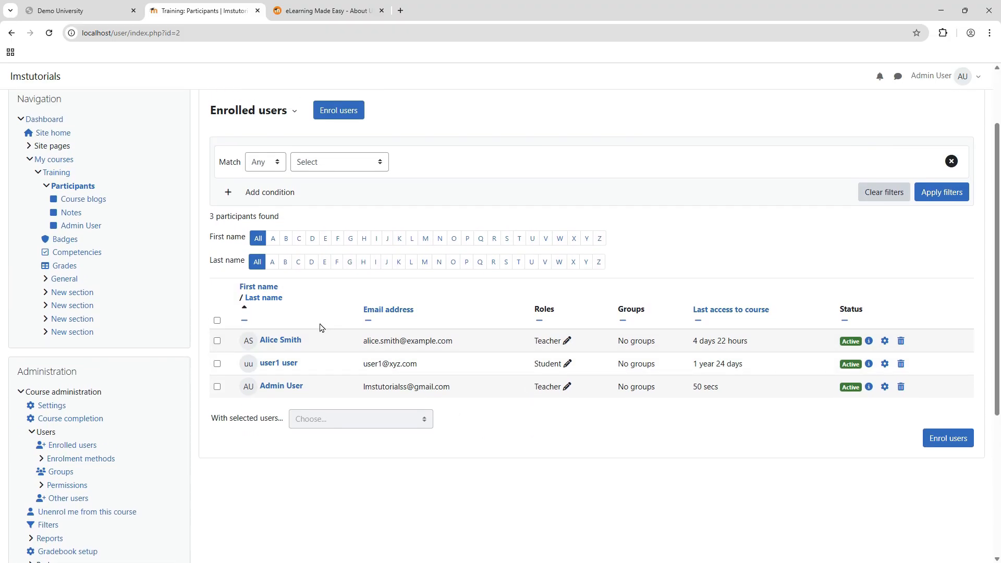
- Go to the dashboard, open the admin account's profile and view its forum posts
click(45, 146)
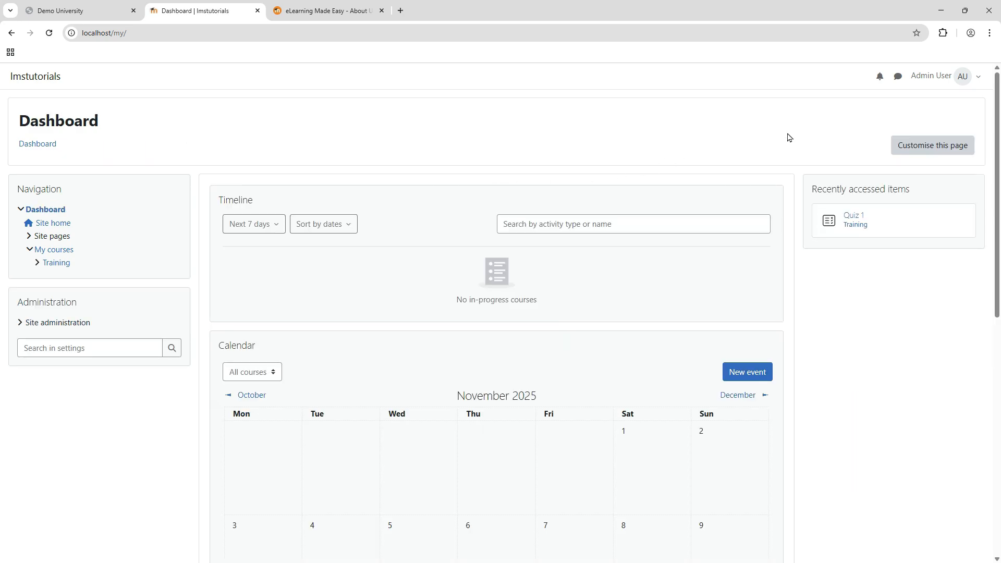
click(924, 86)
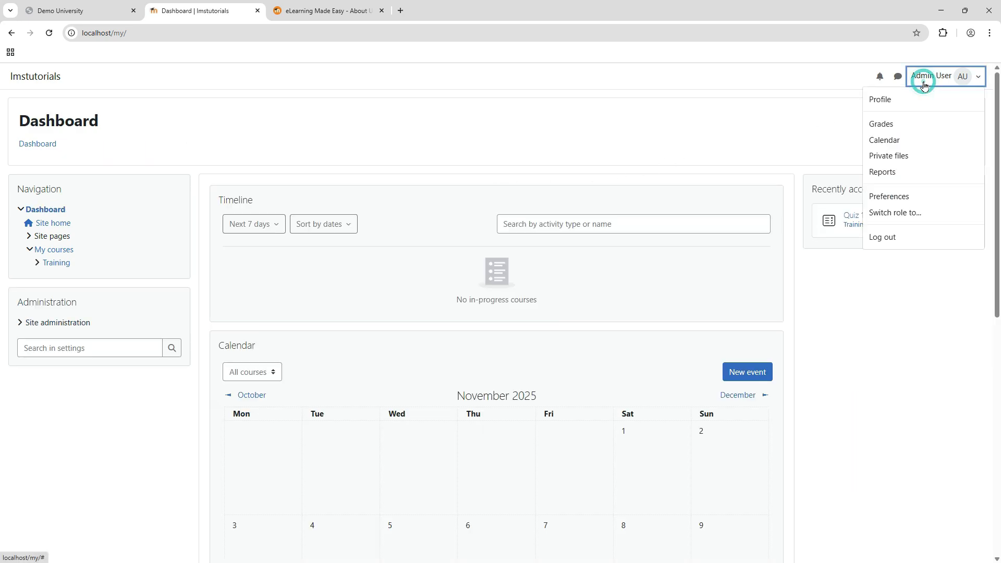
click(887, 99)
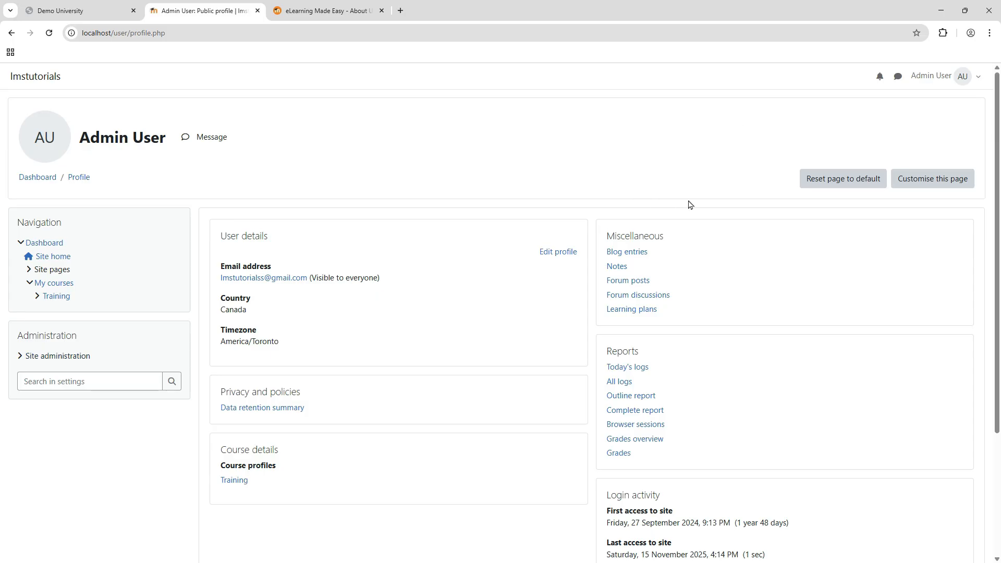
click(641, 281)
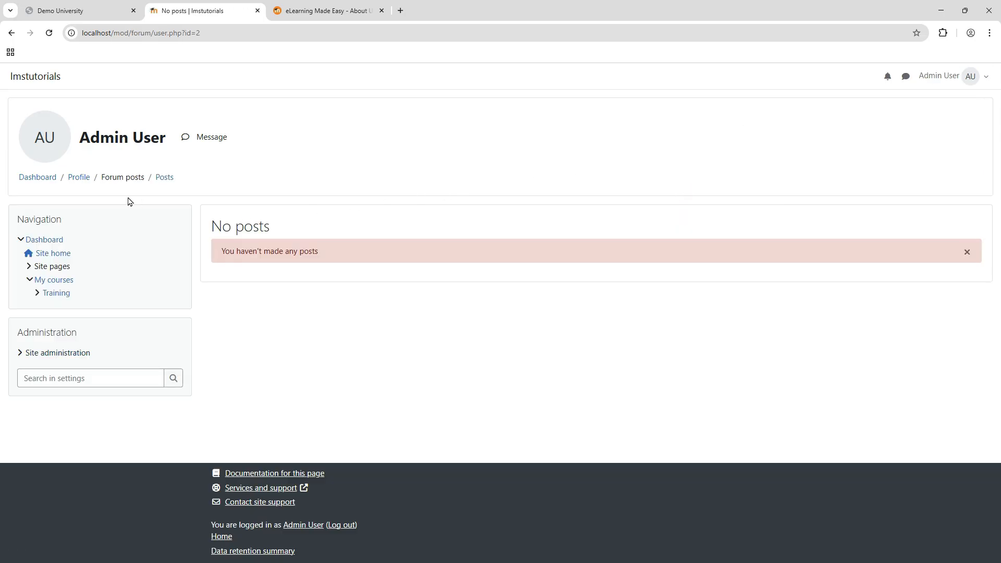
- Return to the dashboard, try to expand the site administration tree and open the Training course
click(38, 178)
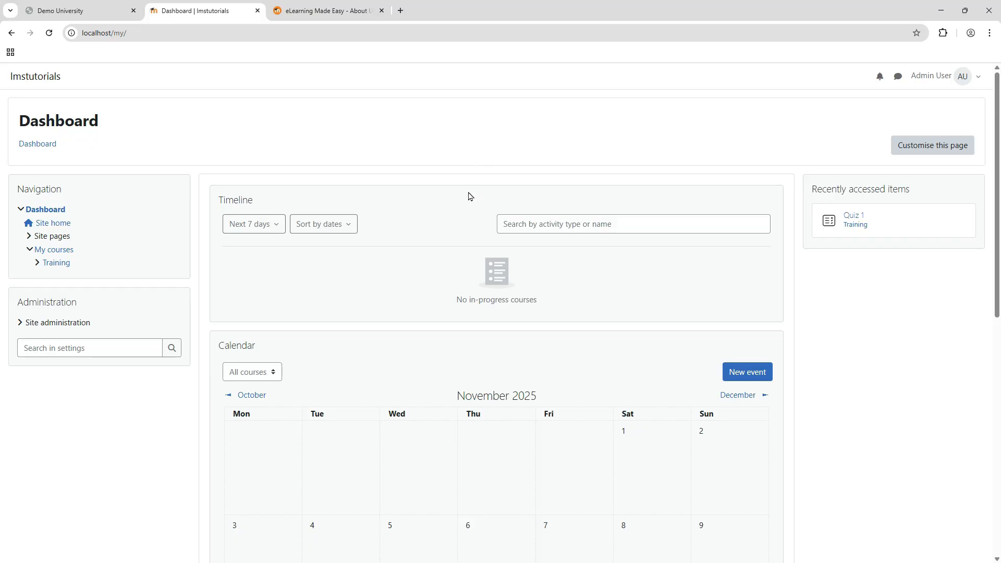
click(54, 323)
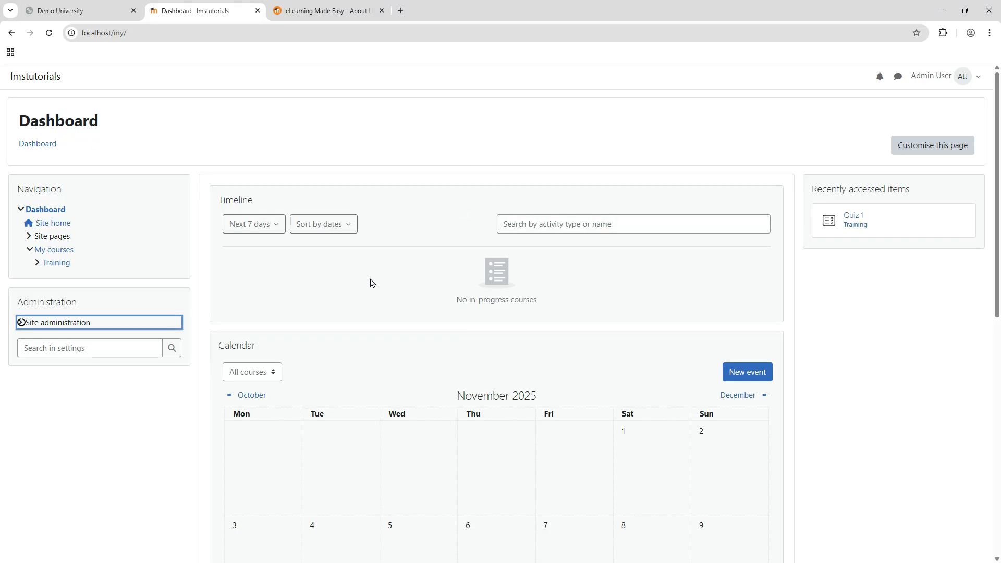
click(57, 263)
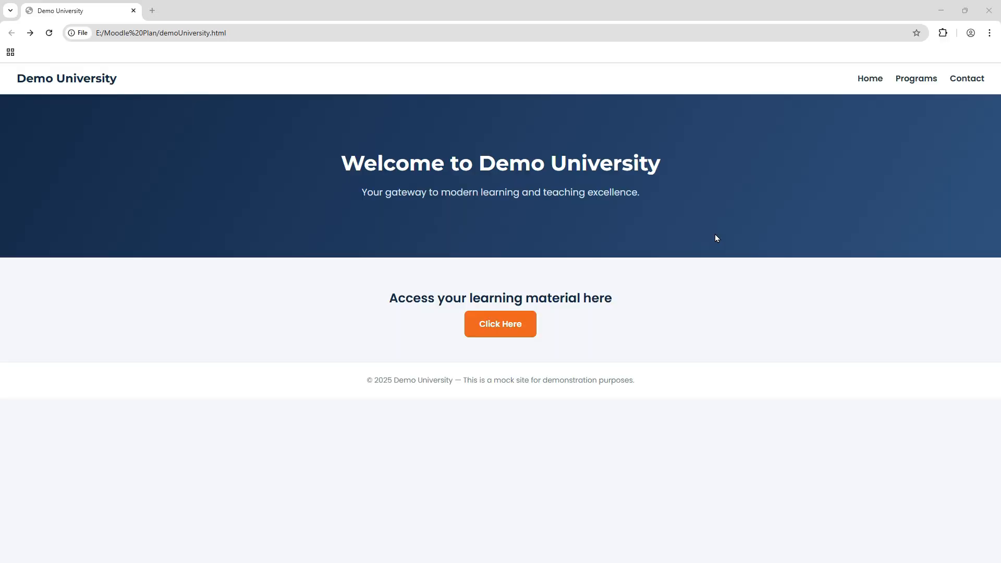
- Follow the learning material link on the Demo University page, log in with the prefilled admin credentials and look over the dashboard
click(504, 328)
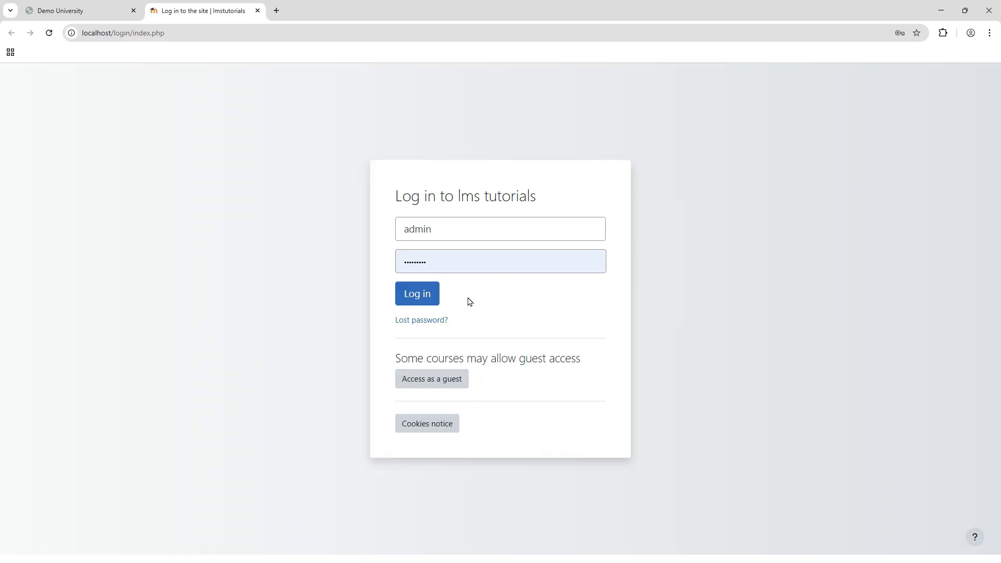
click(425, 293)
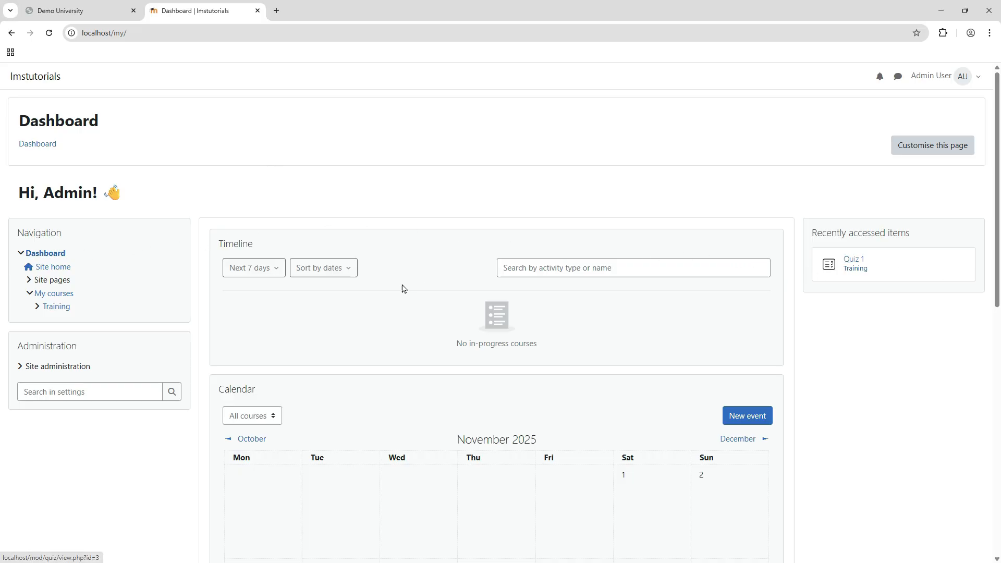
scroll(402, 288, down, 3)
scroll(450, 366, up, 3)
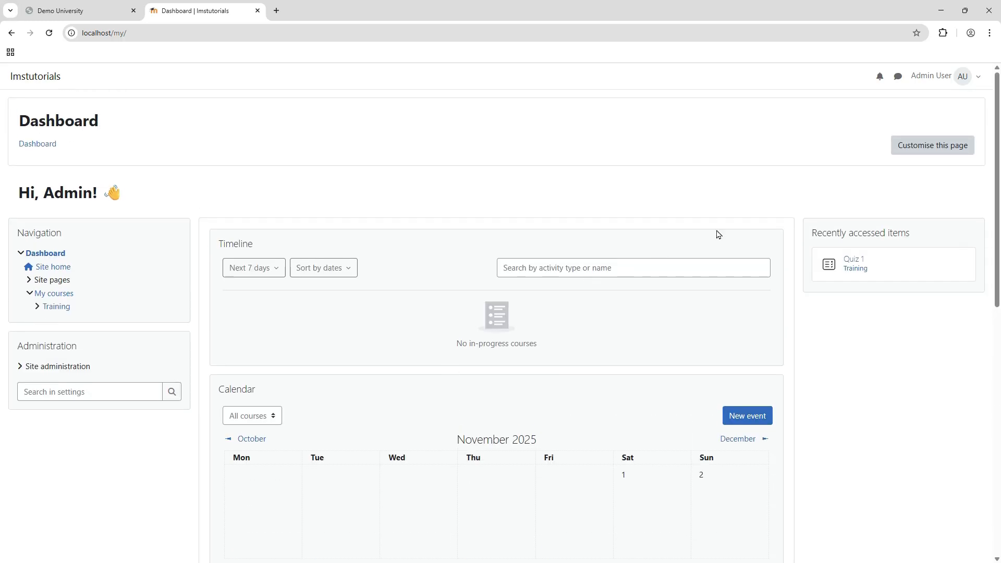
- View the admin account's profile and the My courses page, returning to the dashboard after each
click(948, 78)
click(887, 110)
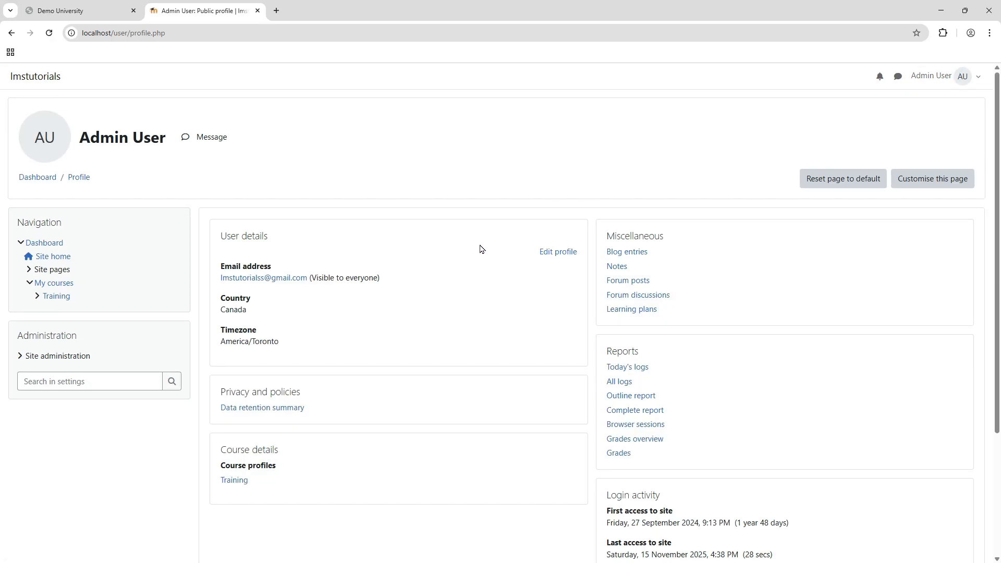
click(37, 177)
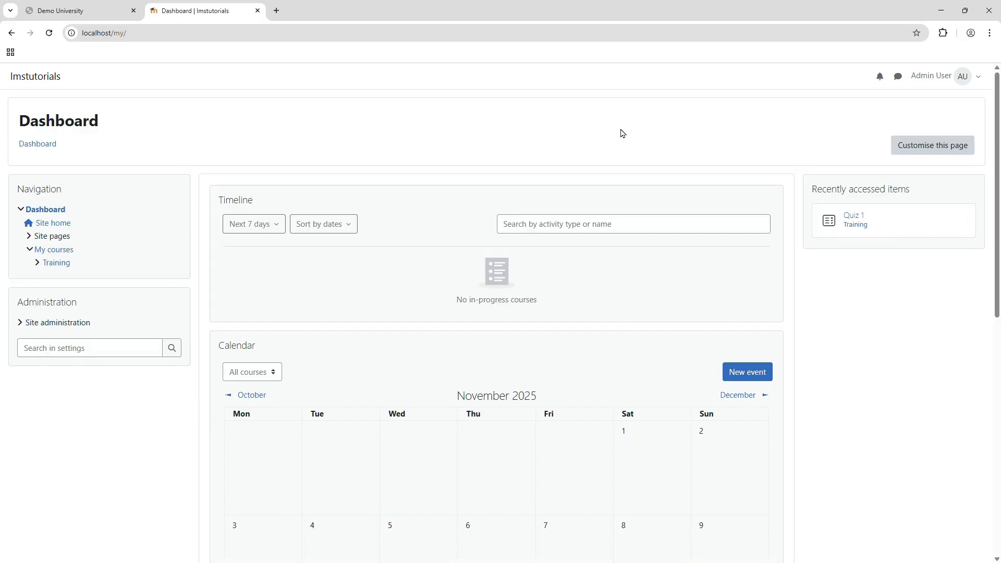
click(53, 251)
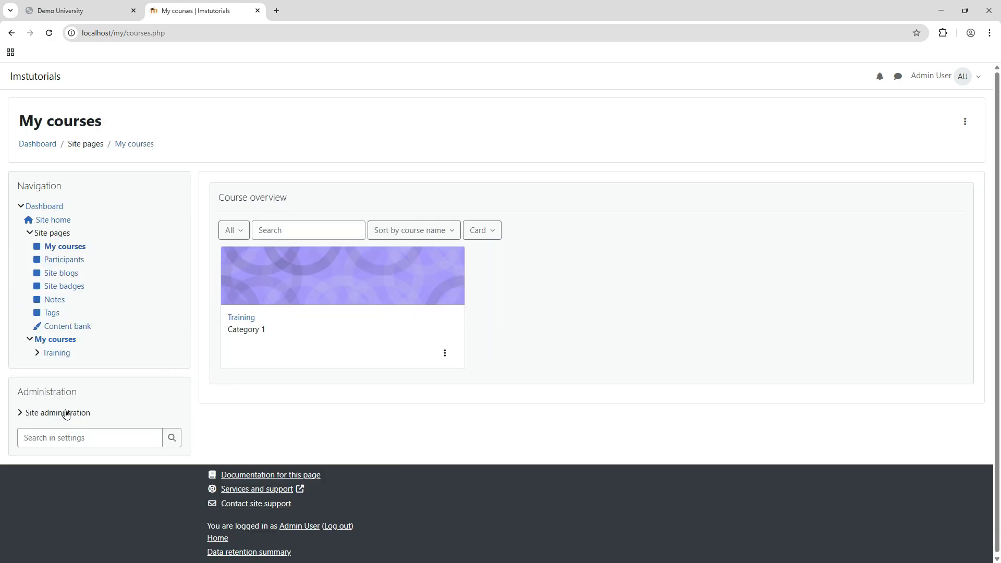
click(42, 145)
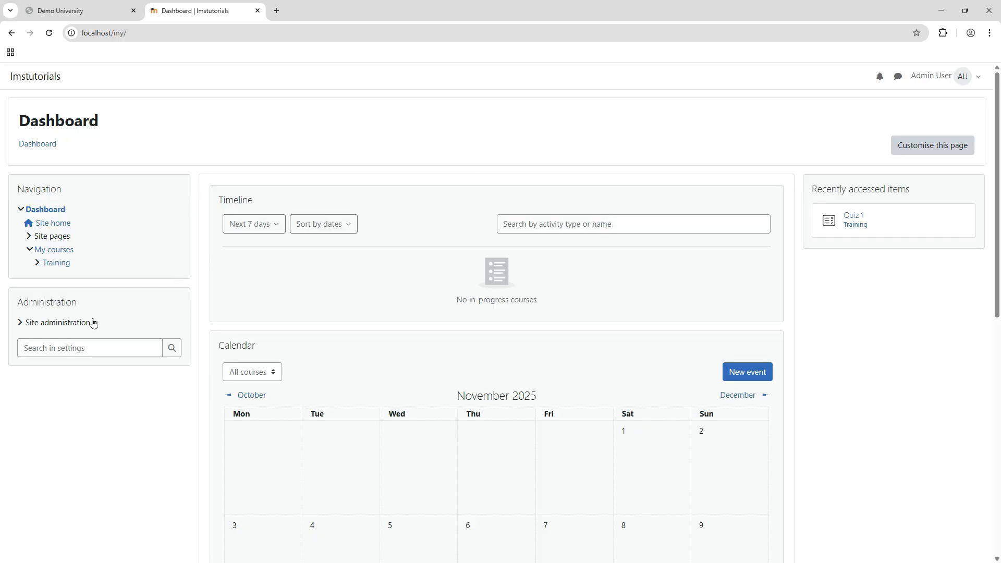
- Expand the site administration tree on the dashboard and look over its entries
click(44, 329)
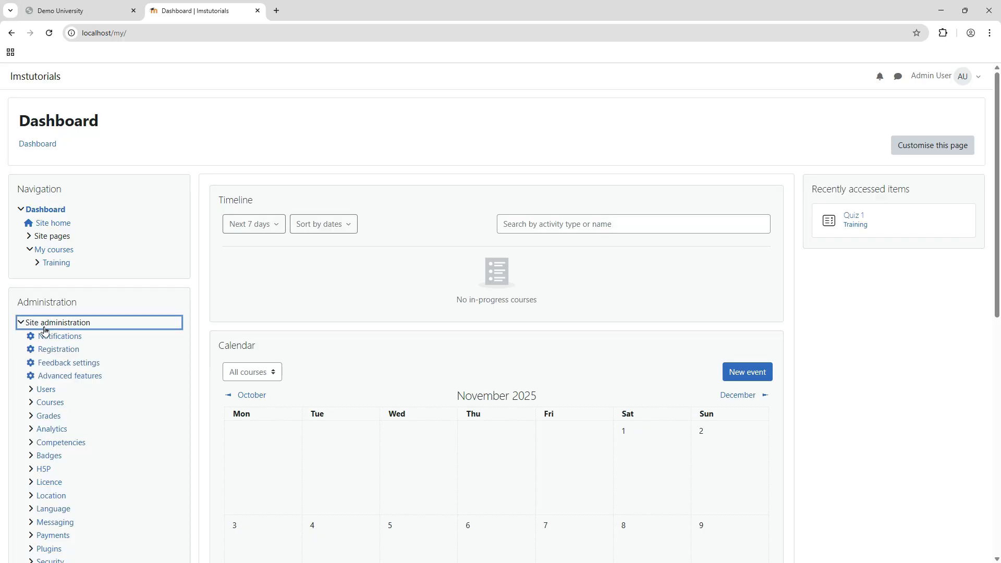
scroll(127, 362, down, 5)
scroll(128, 362, up, 5)
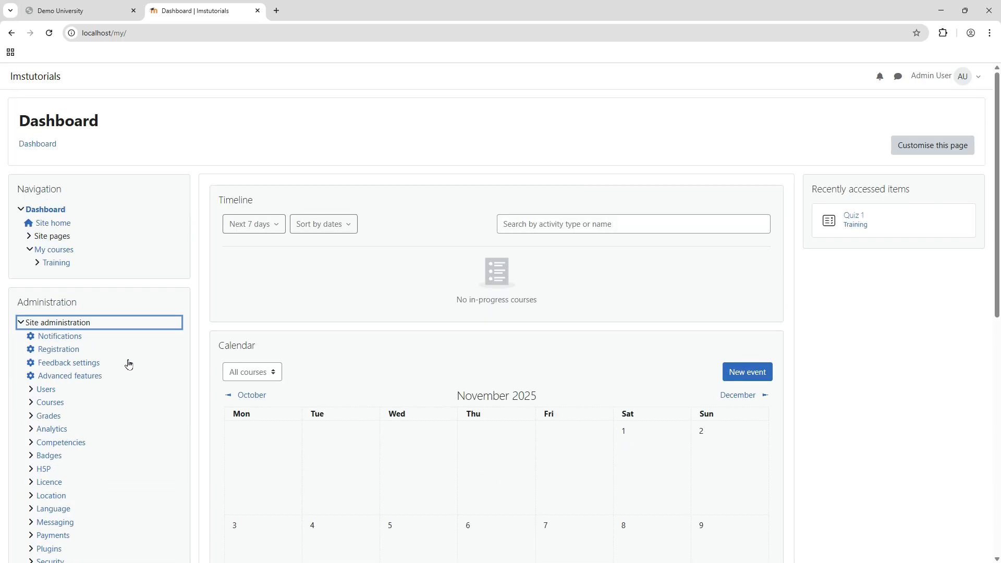
- Log out of the admin account, log in with the saved student1 username and password, and dismiss the saved-password check
click(971, 78)
click(887, 239)
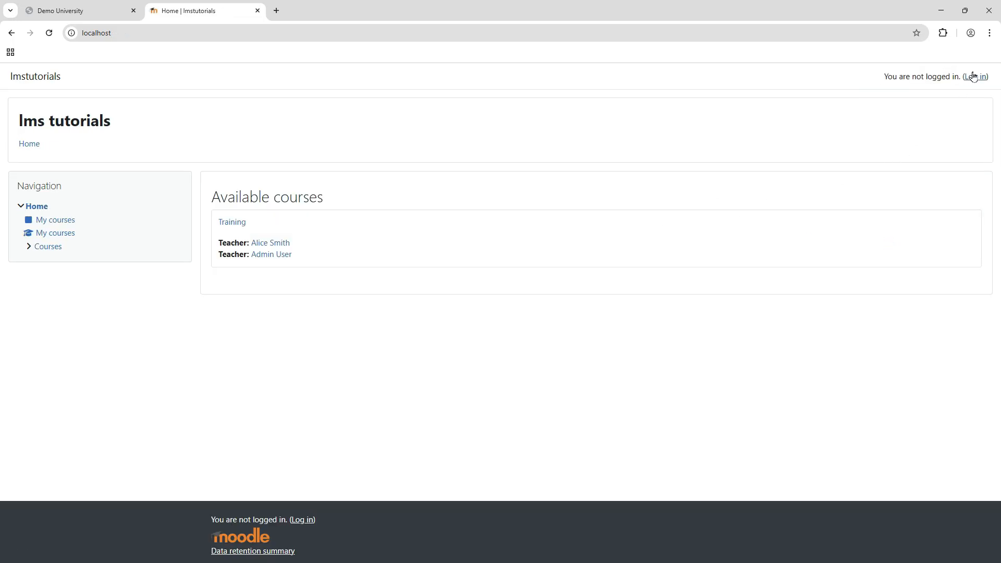
click(976, 77)
click(521, 226)
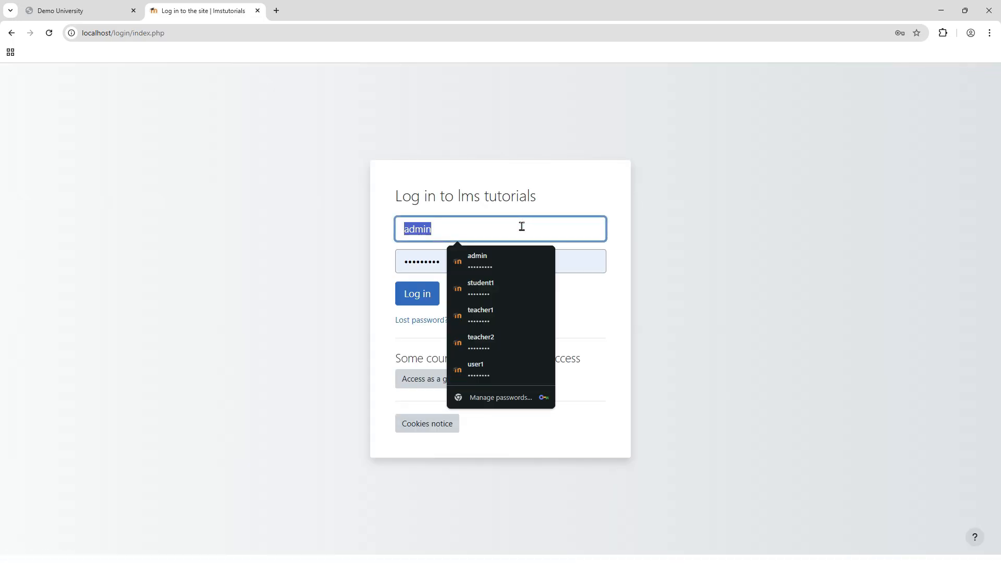
click(494, 282)
click(419, 300)
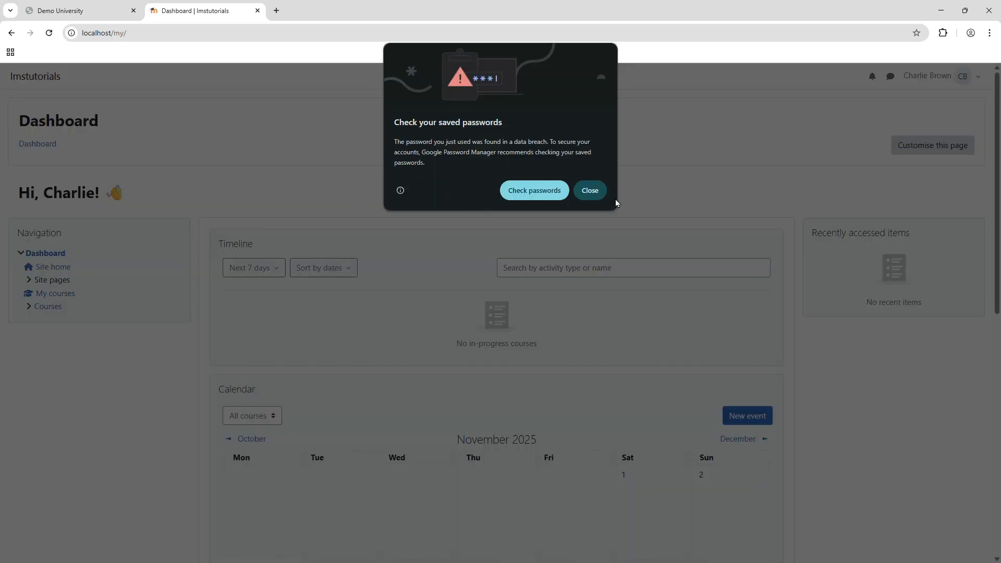
click(592, 190)
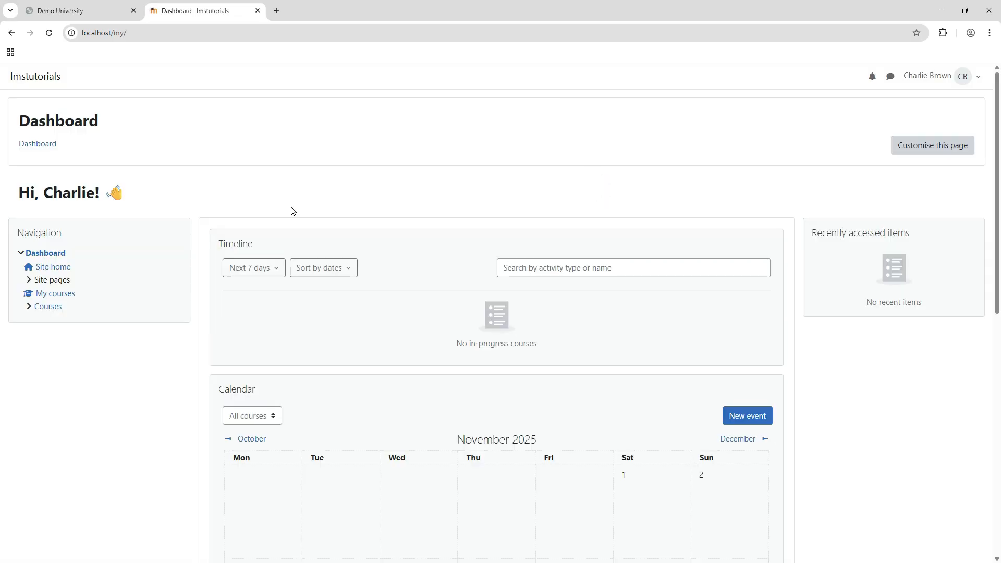
- Look over the student's dashboard and My courses page, then return to the dashboard
scroll(67, 319, down, 5)
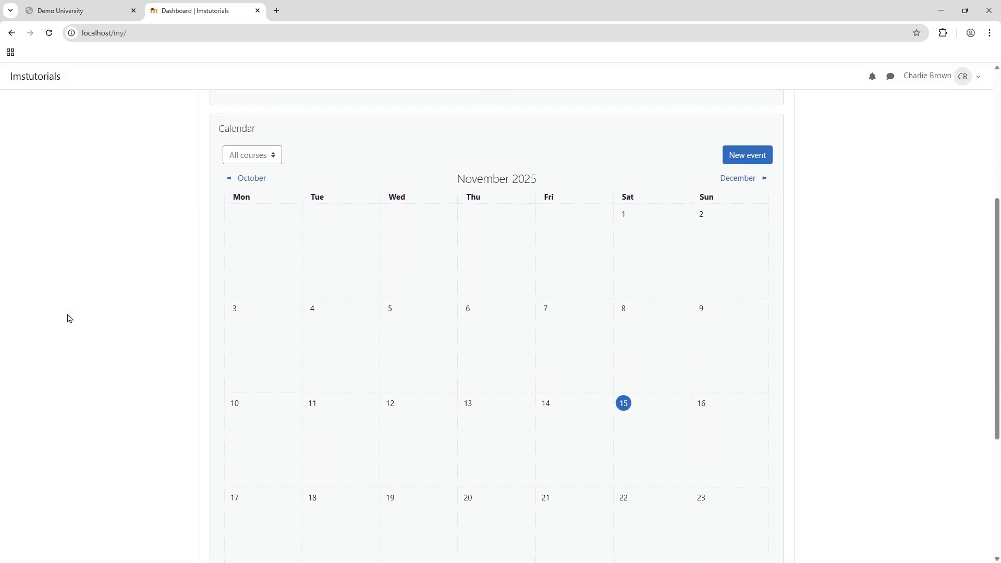
scroll(67, 317, up, 5)
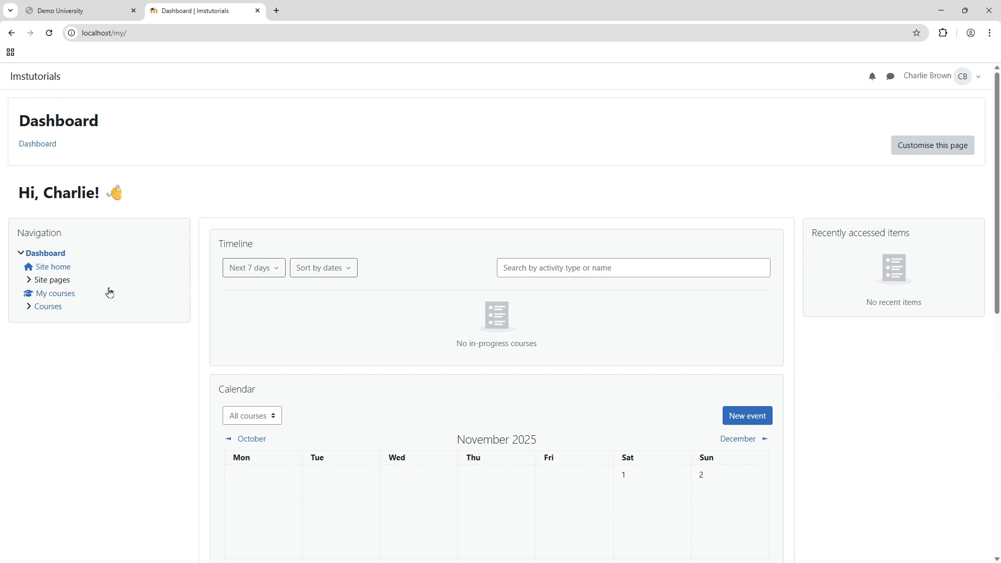
click(55, 294)
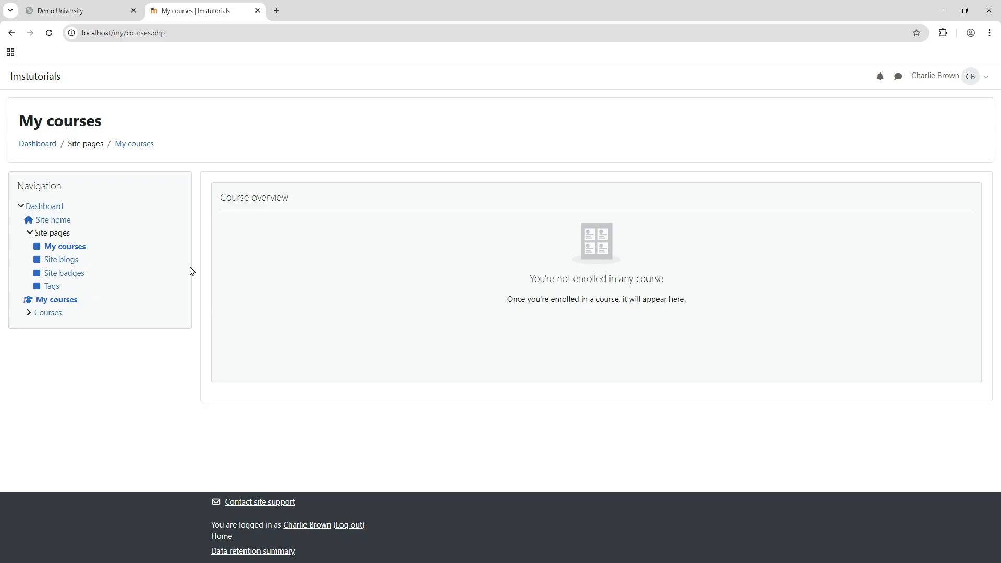
click(39, 144)
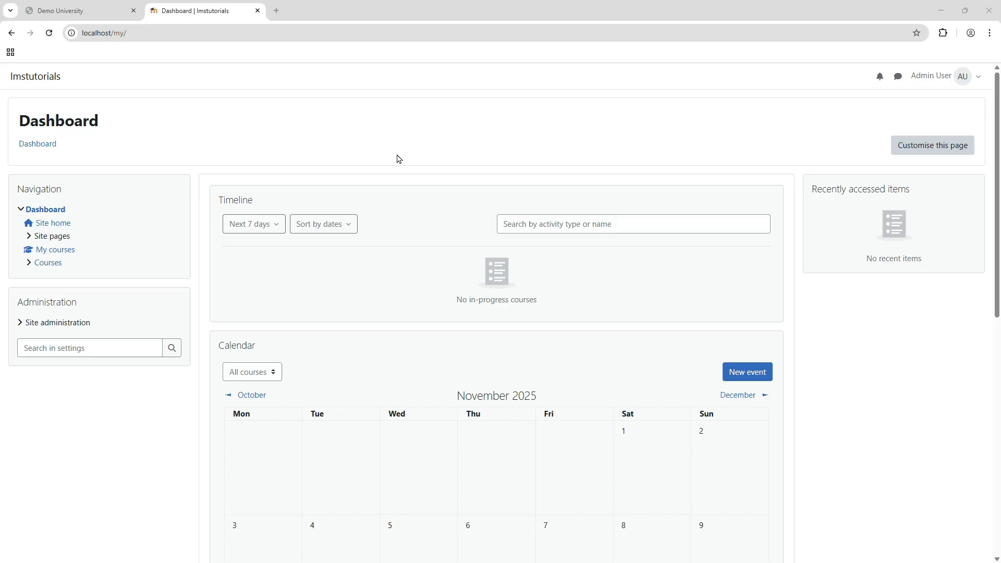
- Open course and category management from the admin account's site administration and delete the empty category Category 1
click(20, 322)
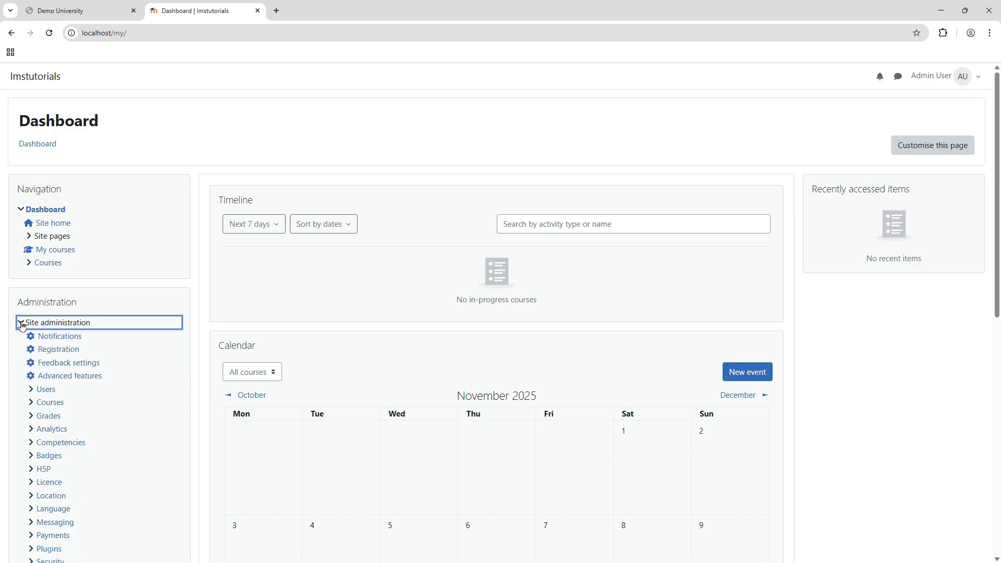
click(31, 403)
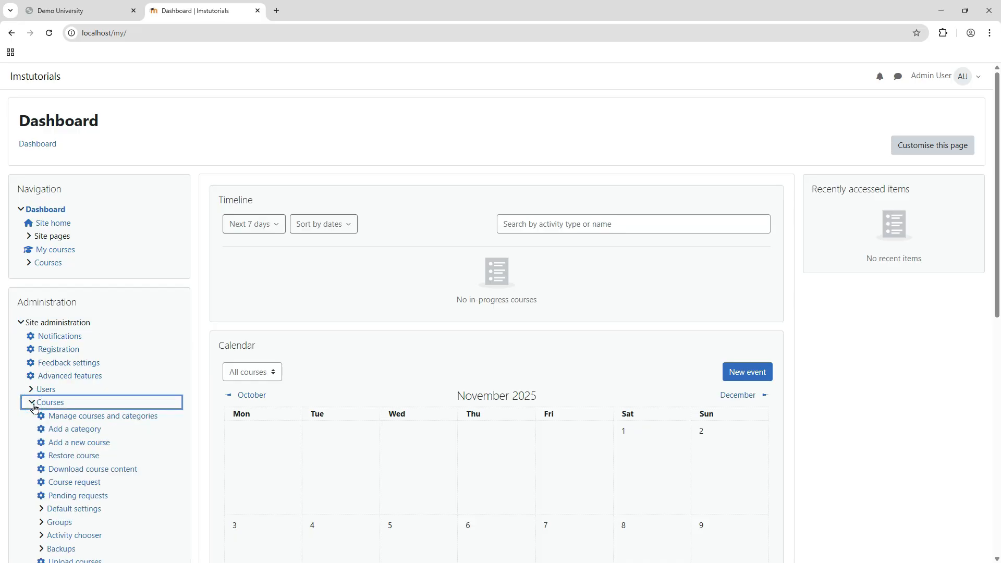
click(98, 420)
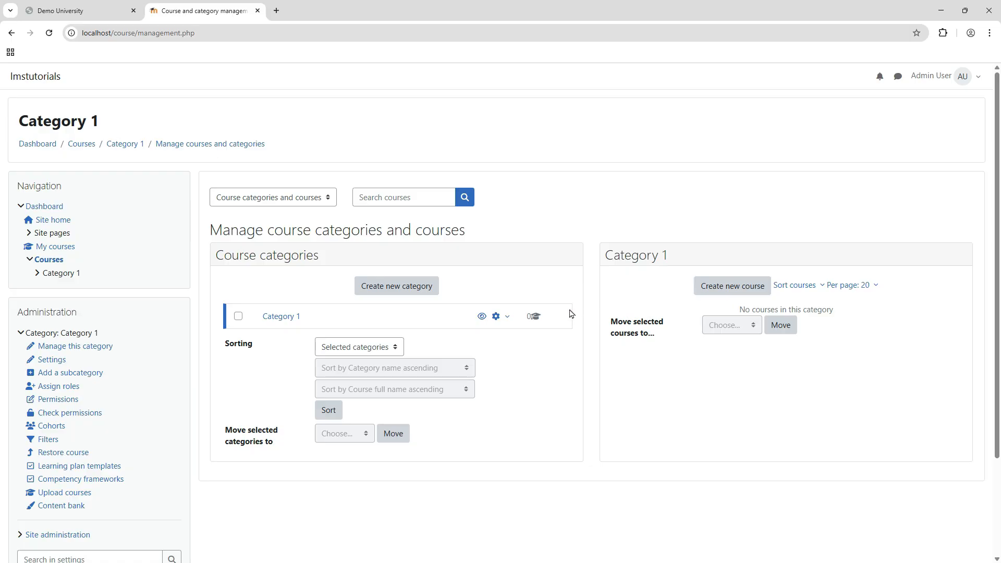
click(496, 317)
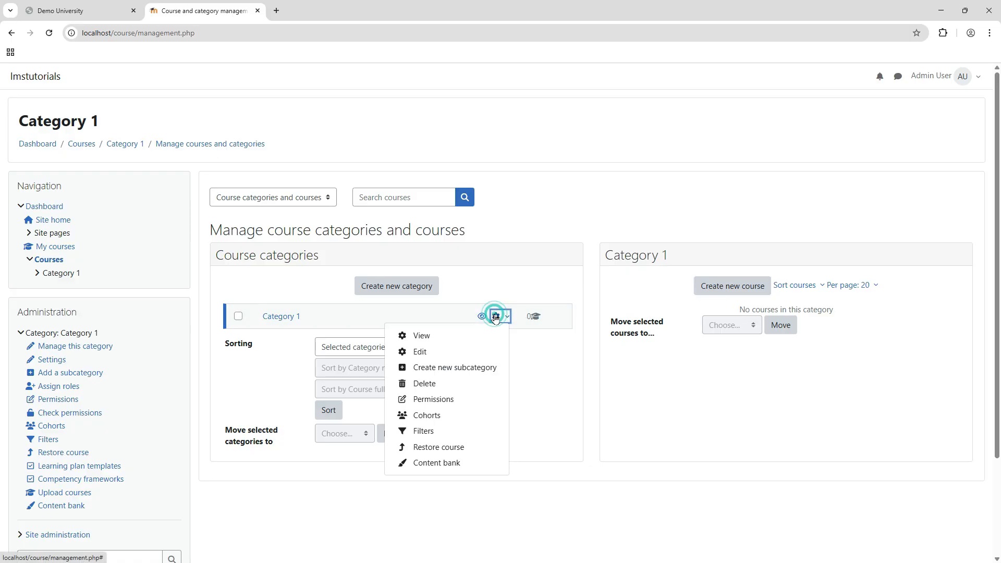
click(426, 385)
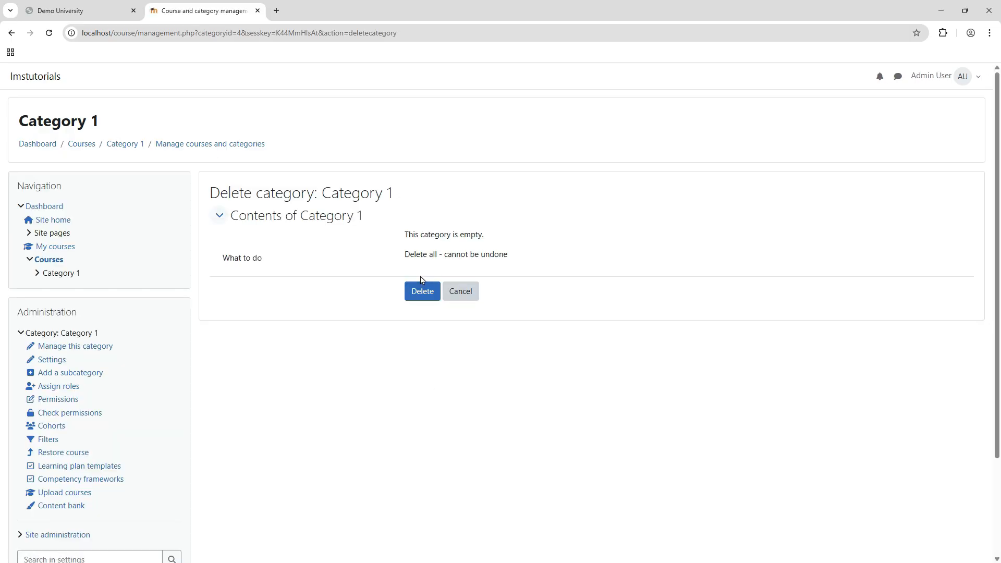
triple_click(409, 234)
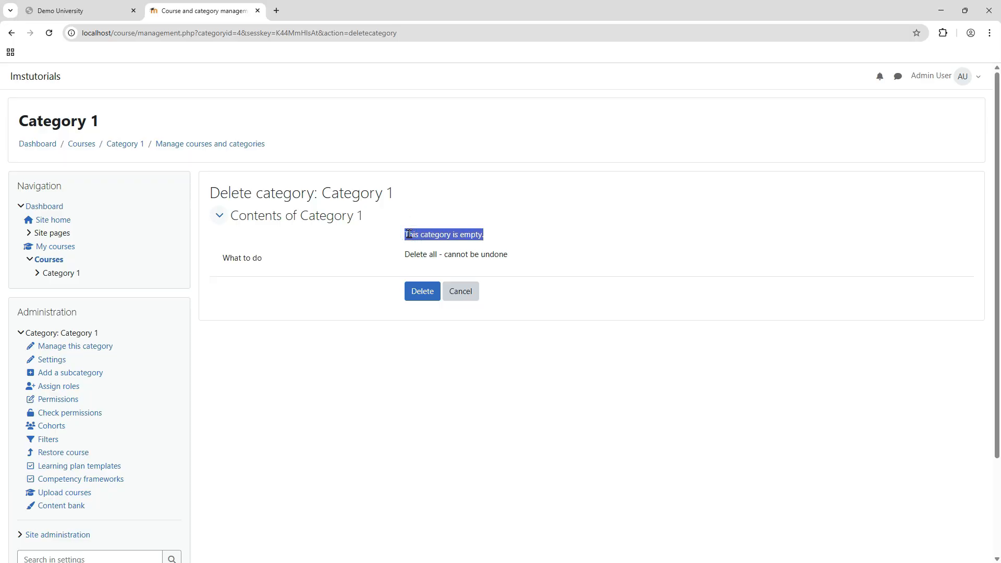
triple_click(413, 254)
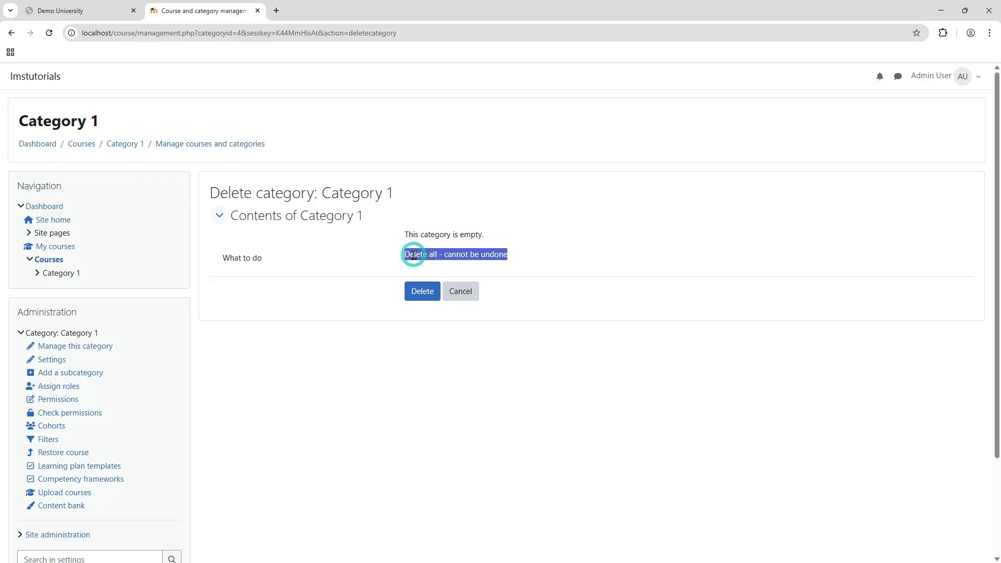
click(422, 297)
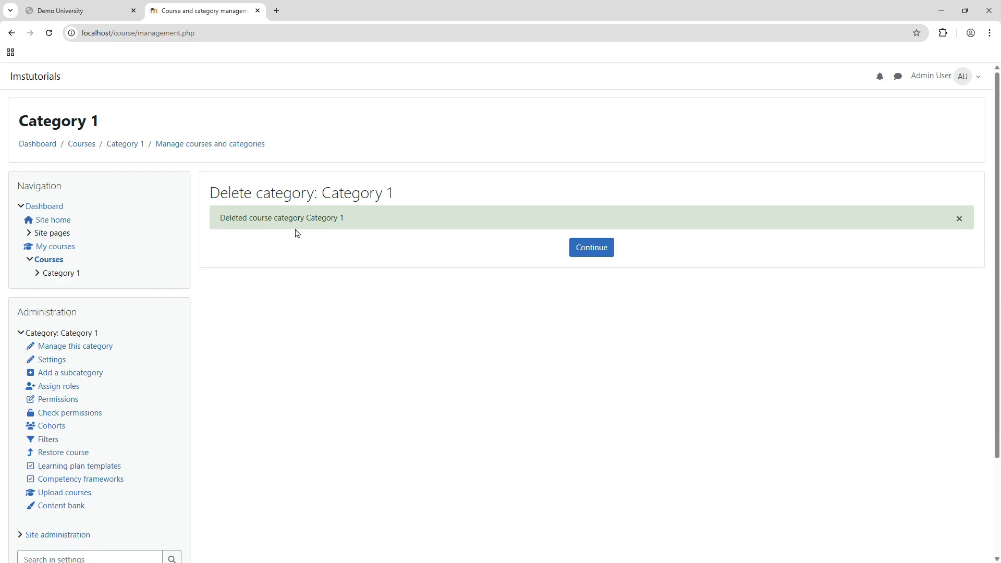
click(608, 254)
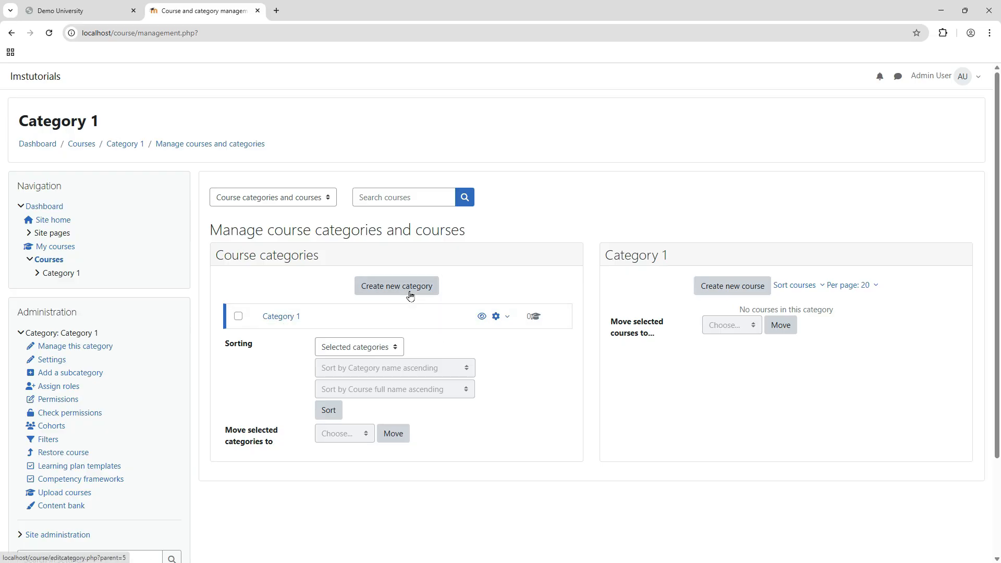
- Return to the dashboard and reach Manage courses and categories through the Courses page of the site administration
click(37, 143)
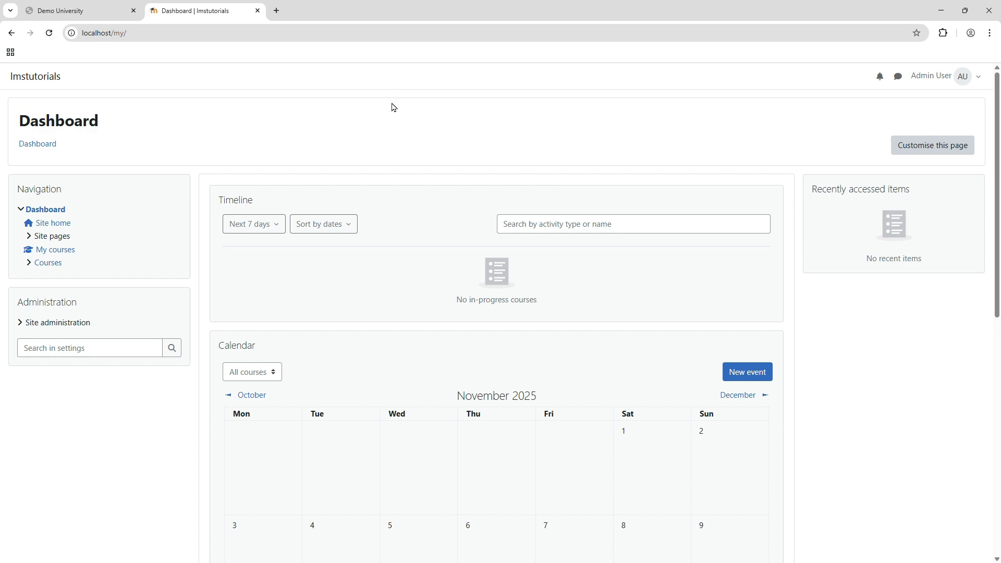
click(20, 325)
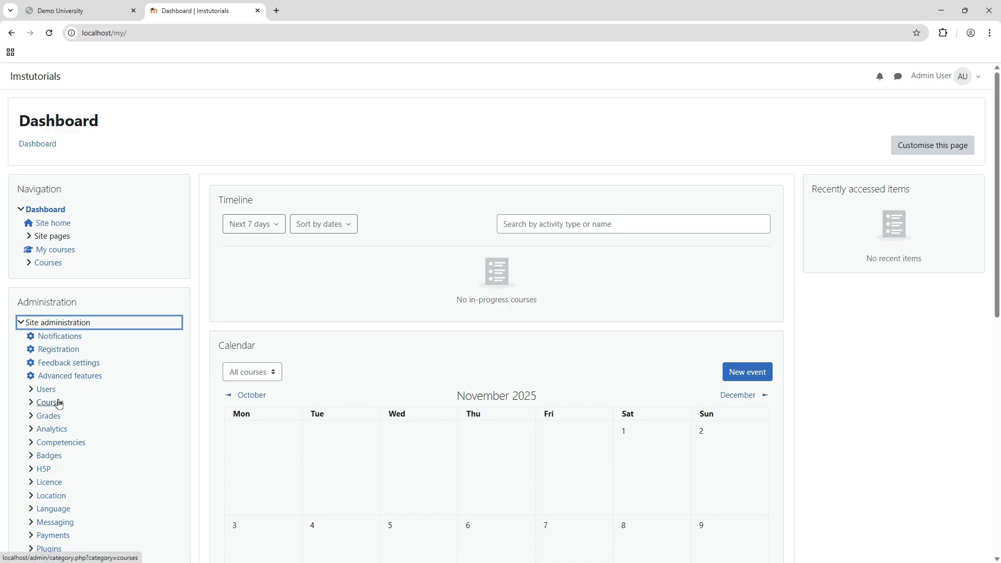
click(32, 405)
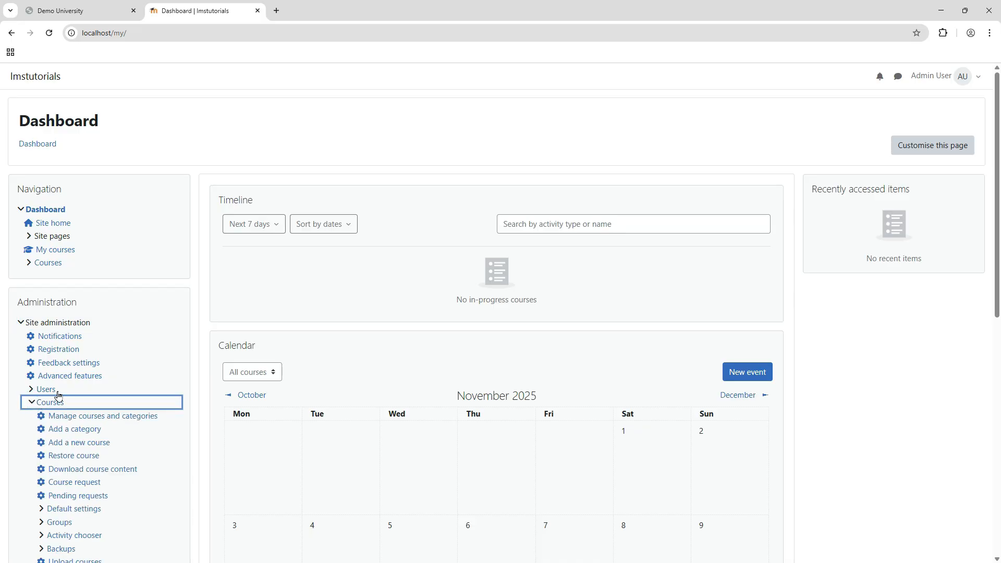
scroll(58, 395, down, 2)
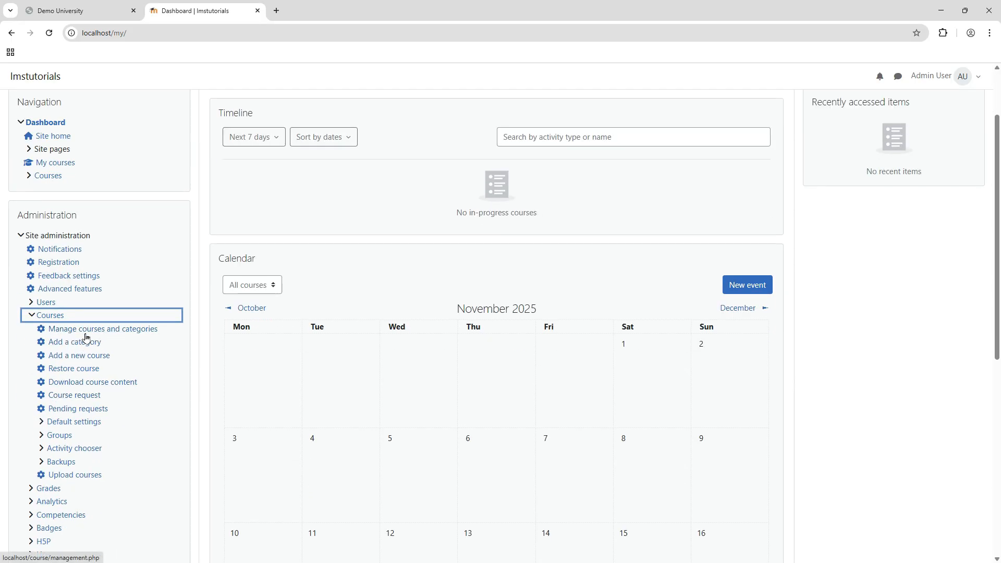
click(52, 315)
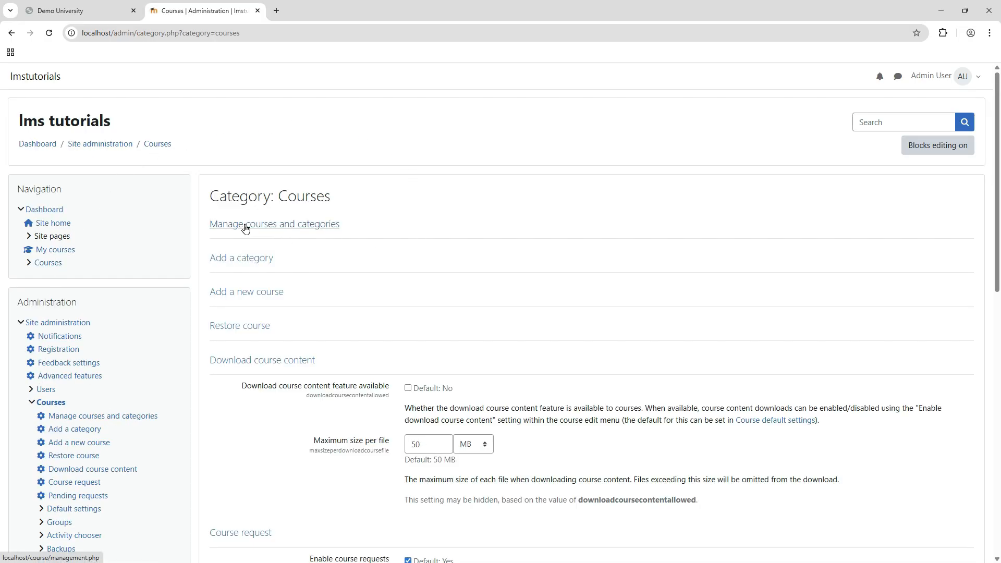
click(276, 225)
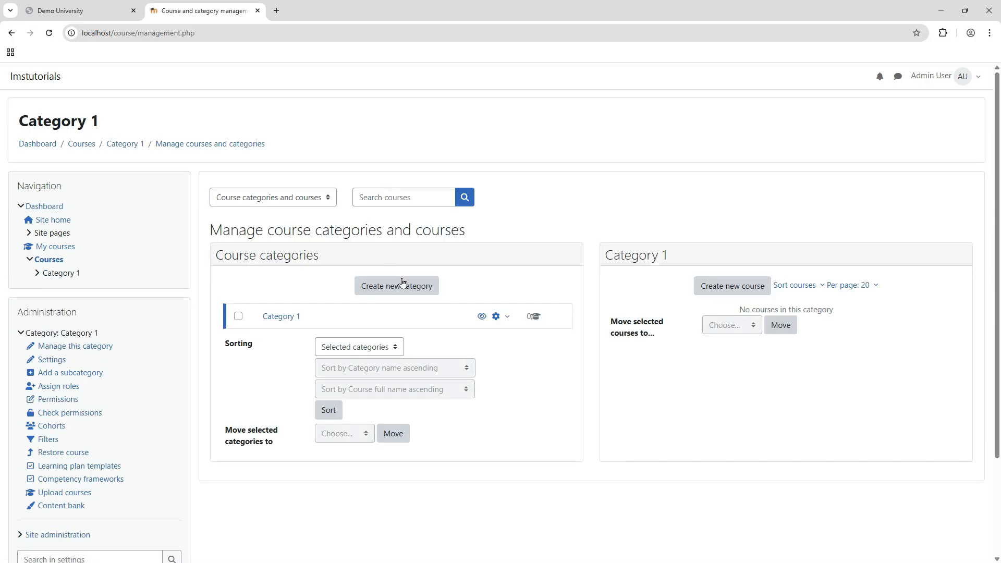
- Create a new category named Grade 1 under Category 1, leaving its ID number and description empty
click(404, 292)
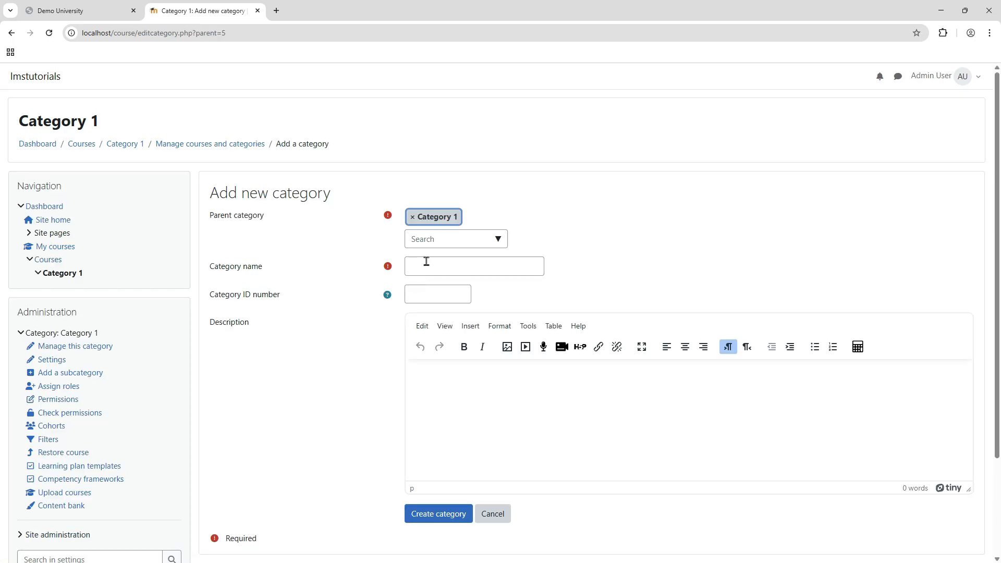
click(428, 266)
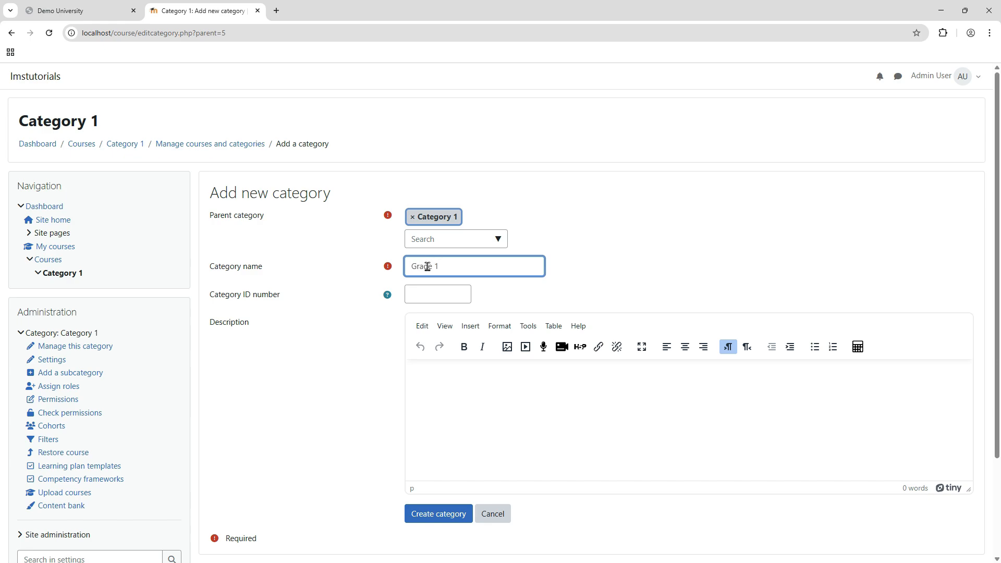
scroll(359, 320, down, 2)
click(430, 208)
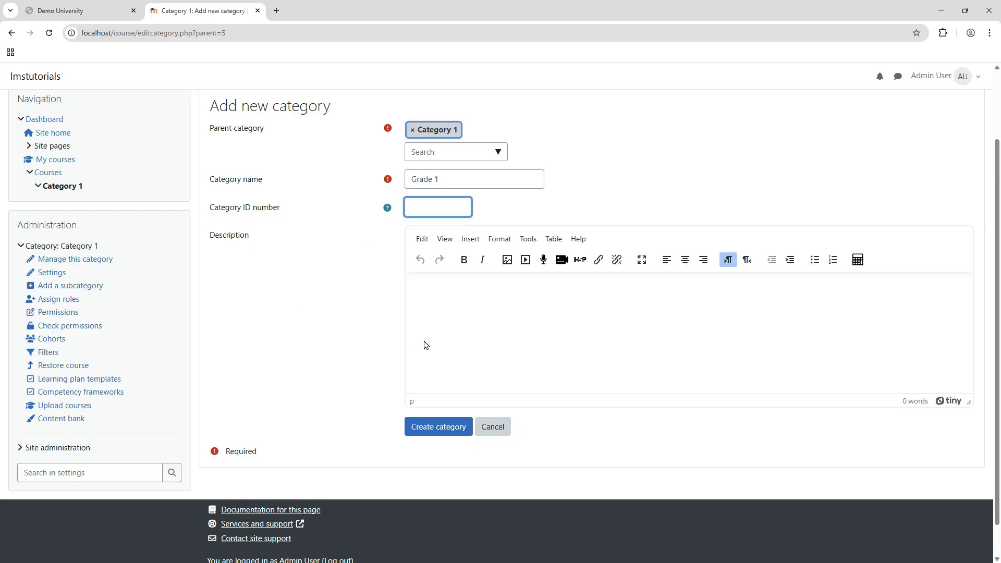
click(452, 315)
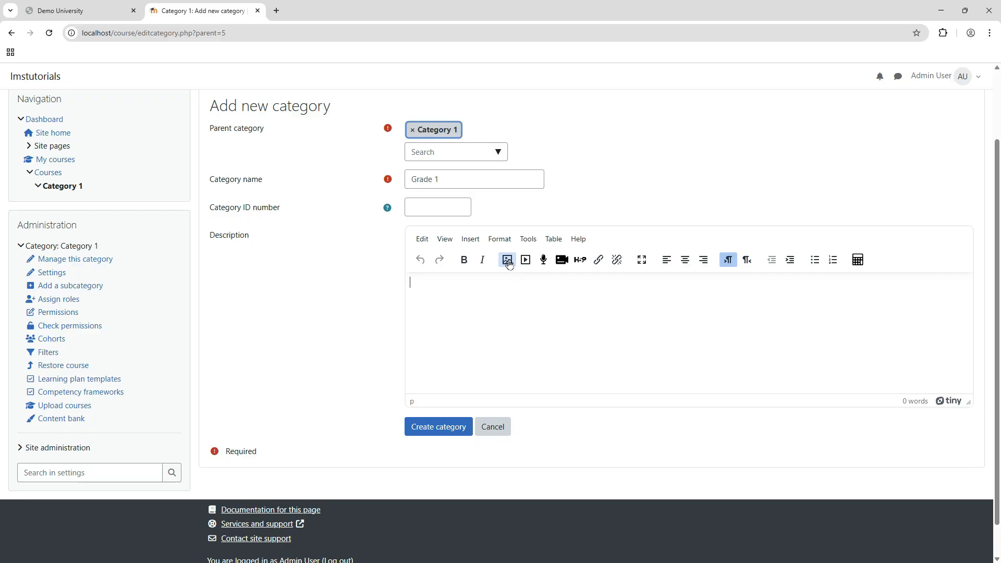
click(441, 431)
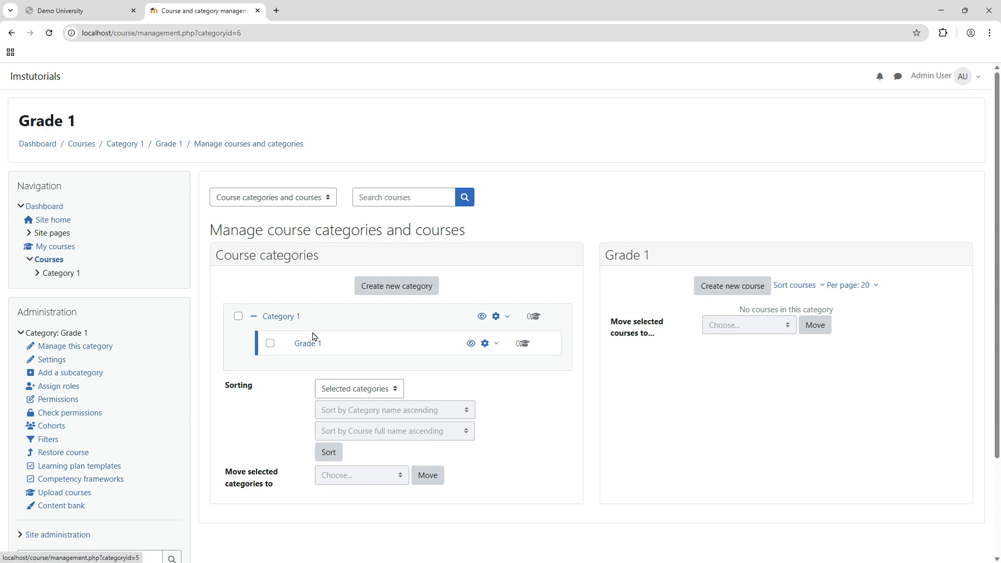
- Edit the Grade 1 category to change its parent category from Category 1 to Top, and save the changes
click(492, 344)
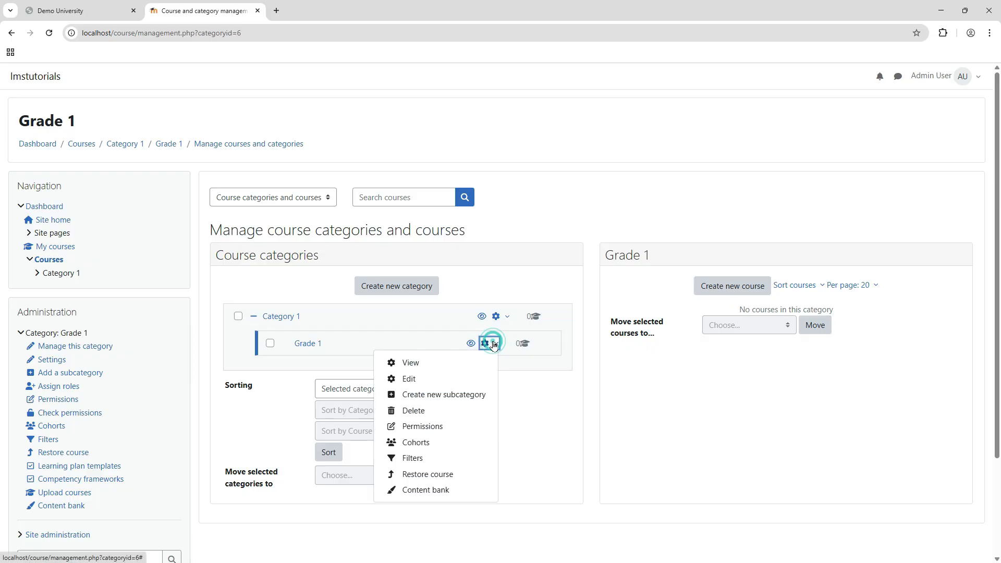
click(411, 378)
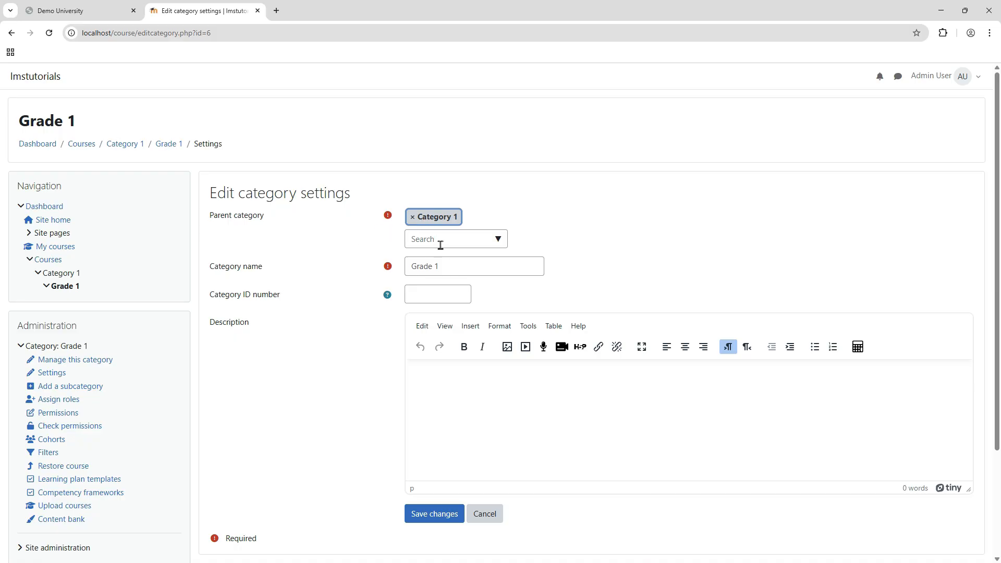
click(414, 217)
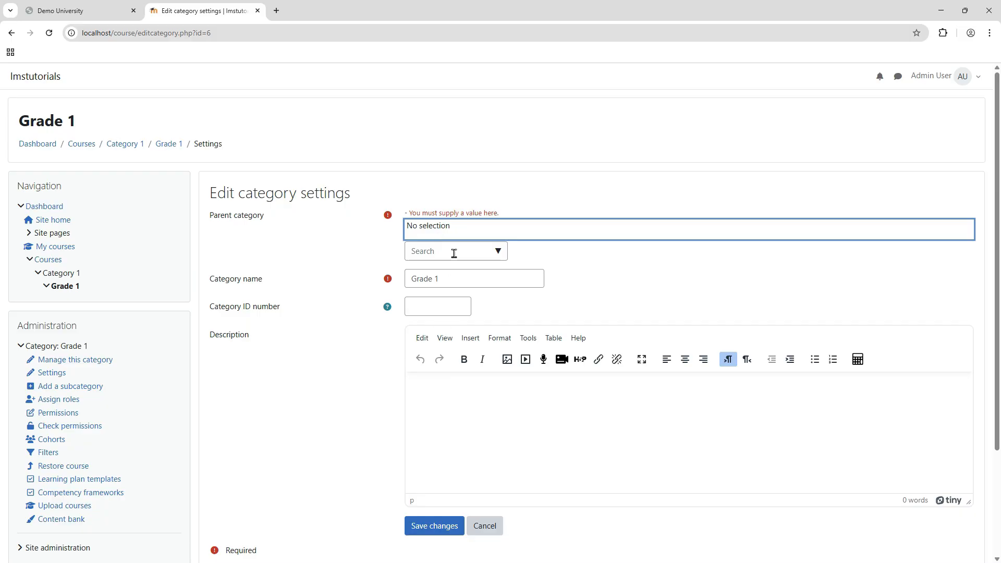
click(498, 251)
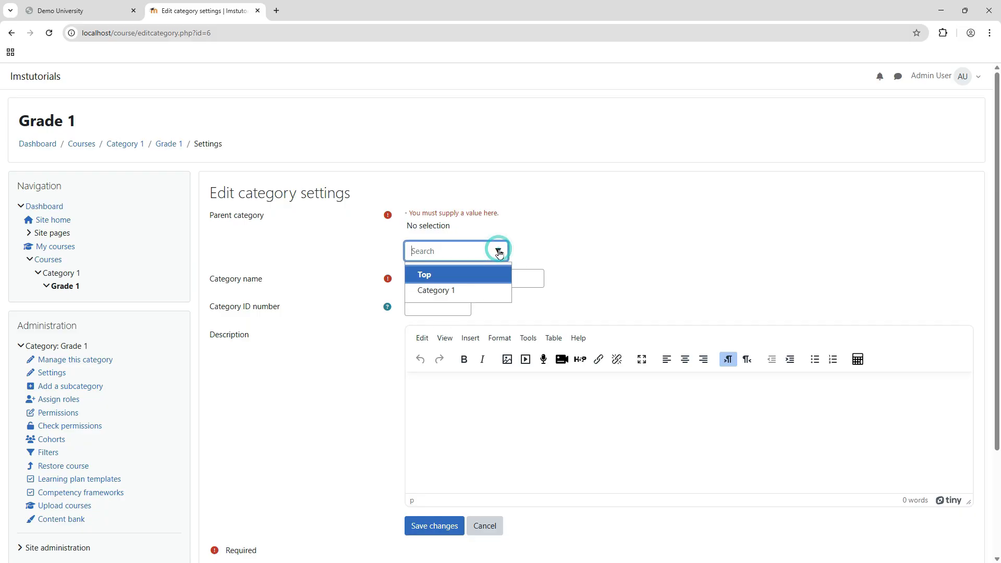
click(474, 274)
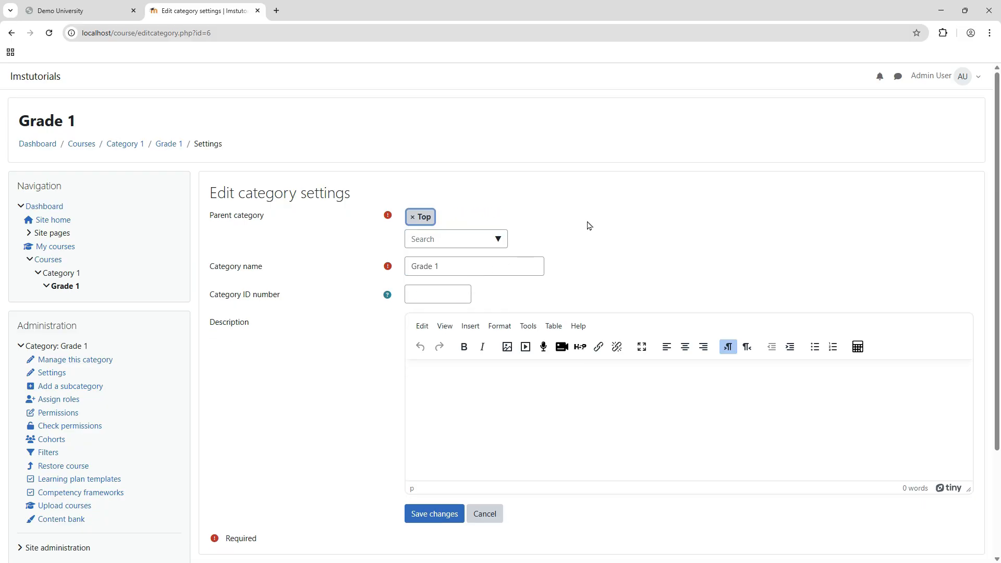
click(446, 514)
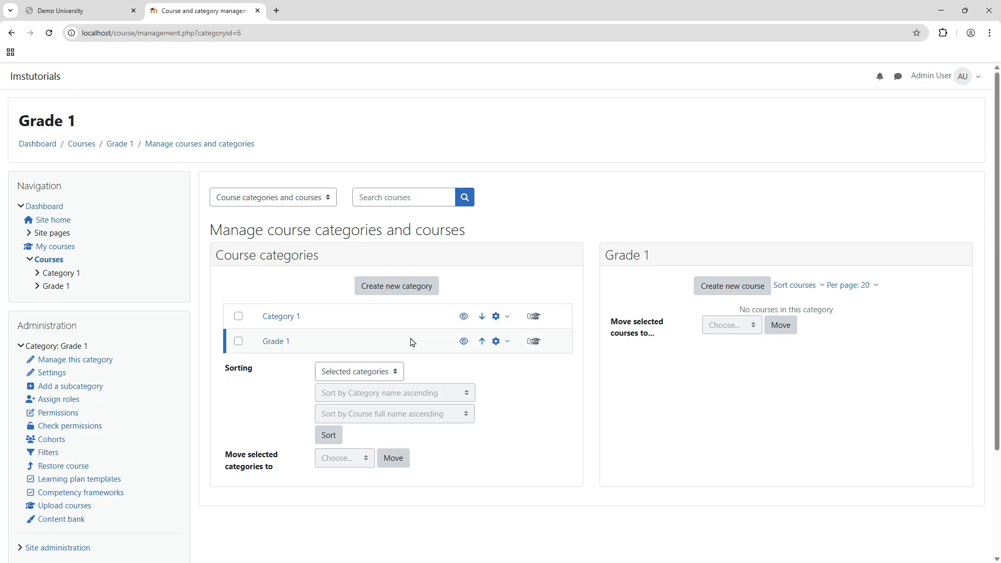
click(506, 316)
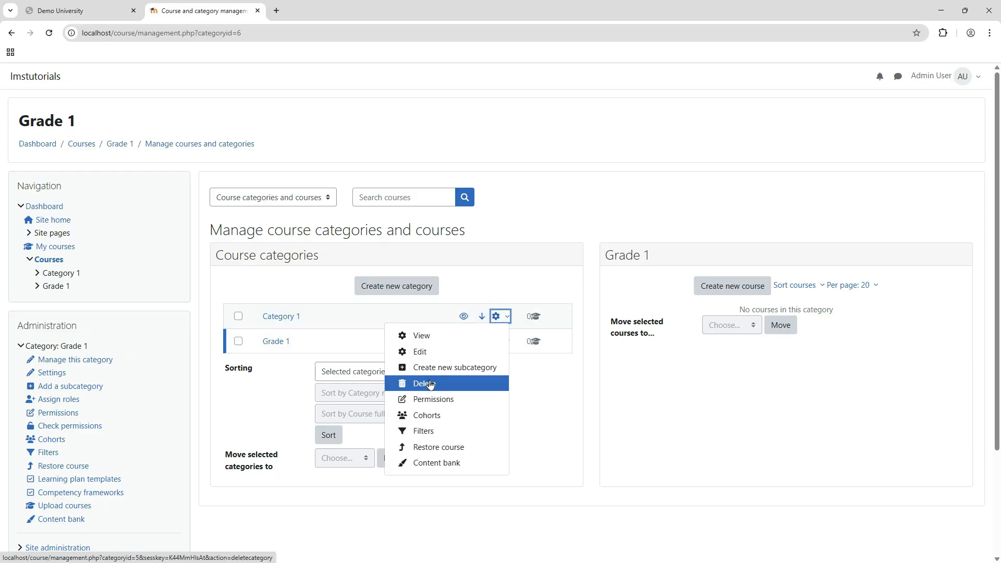
click(261, 385)
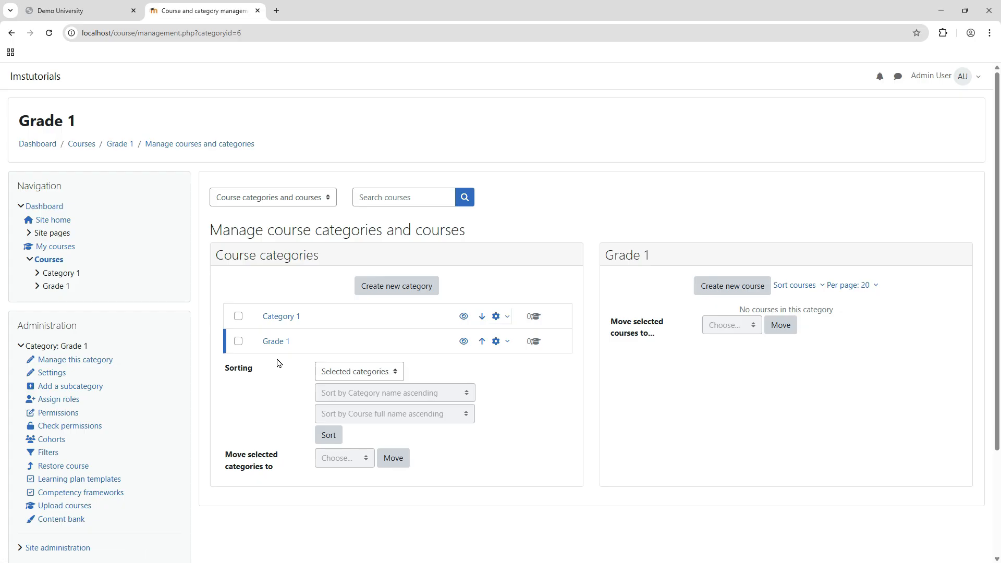
click(392, 289)
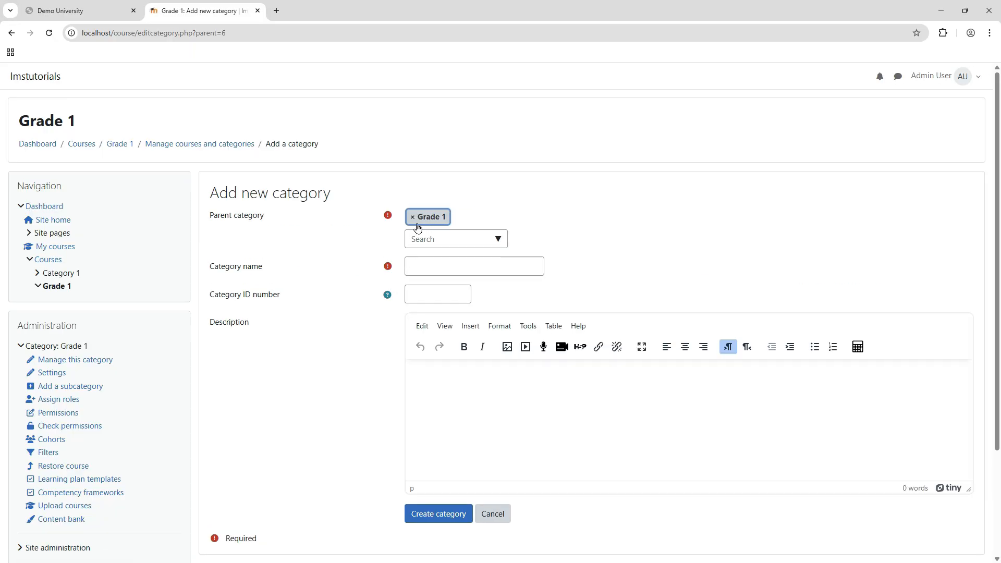
click(470, 239)
click(498, 237)
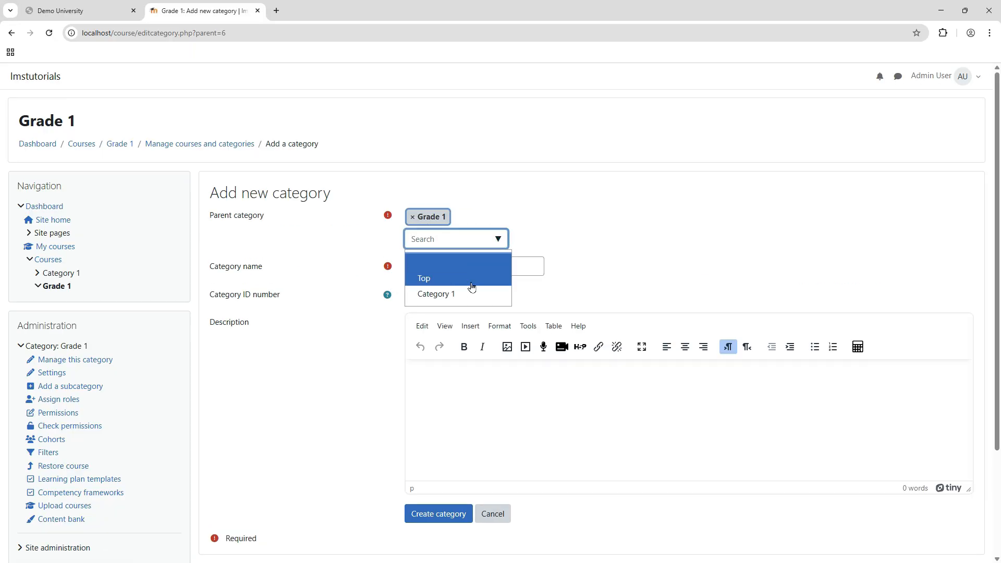
click(310, 244)
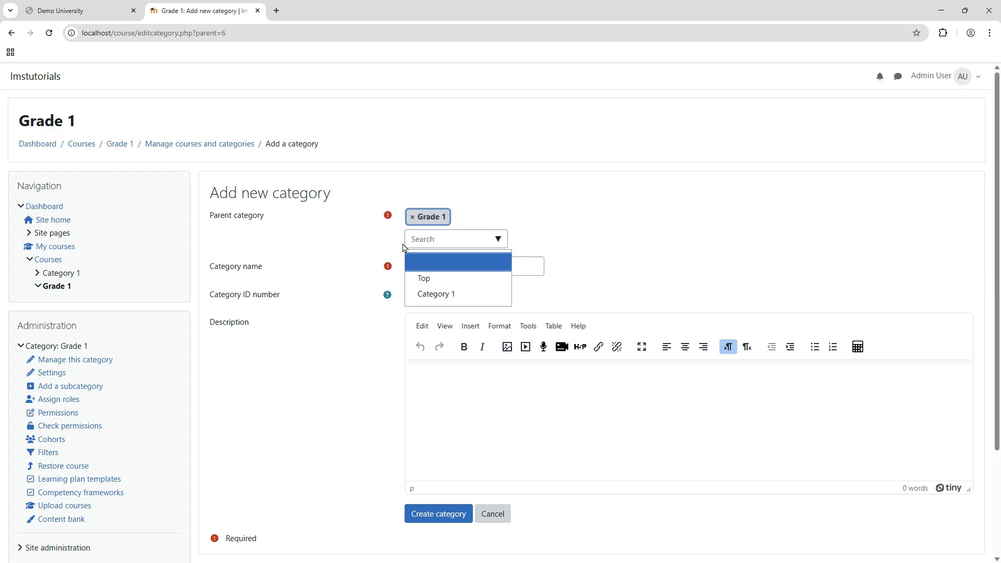
click(412, 216)
click(500, 251)
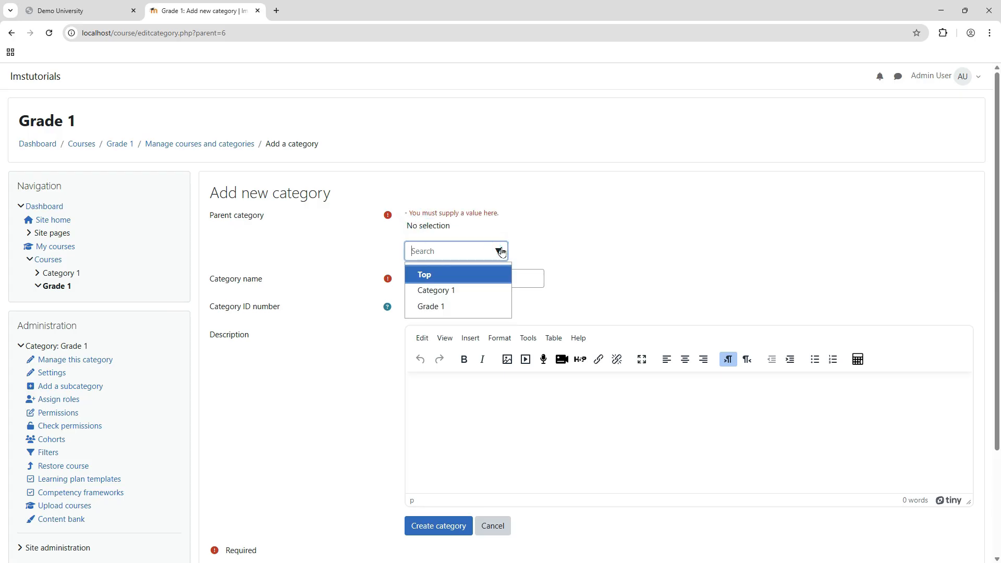
click(449, 275)
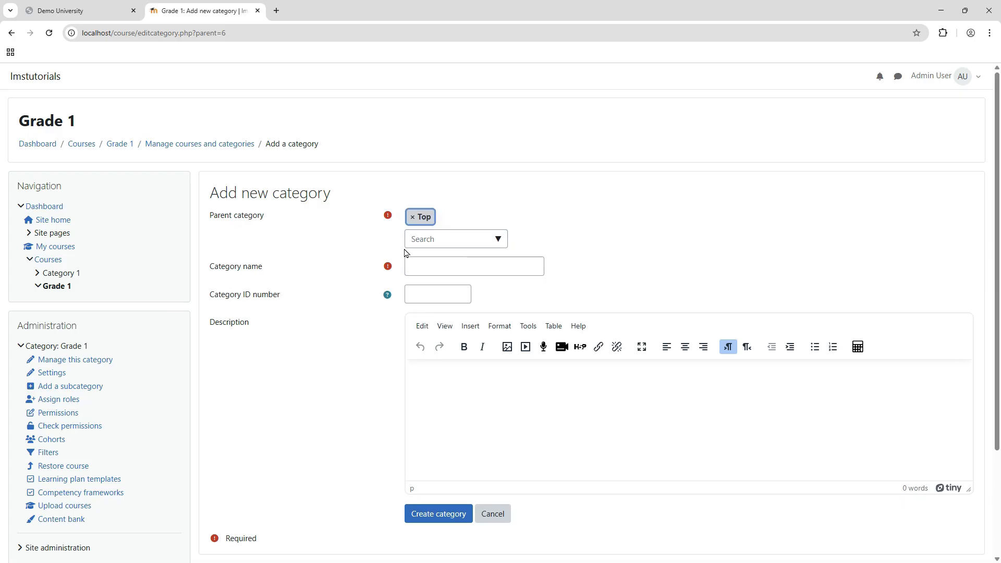
click(499, 518)
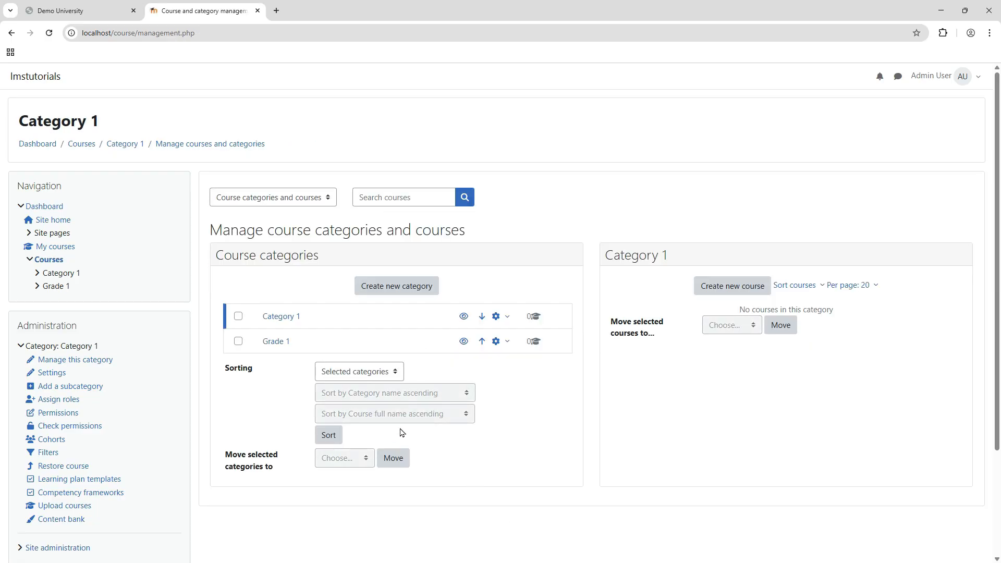
- Switch between Category 1 and Grade 1 to compare which category the course list shows, ending with Grade 1 selected
click(275, 342)
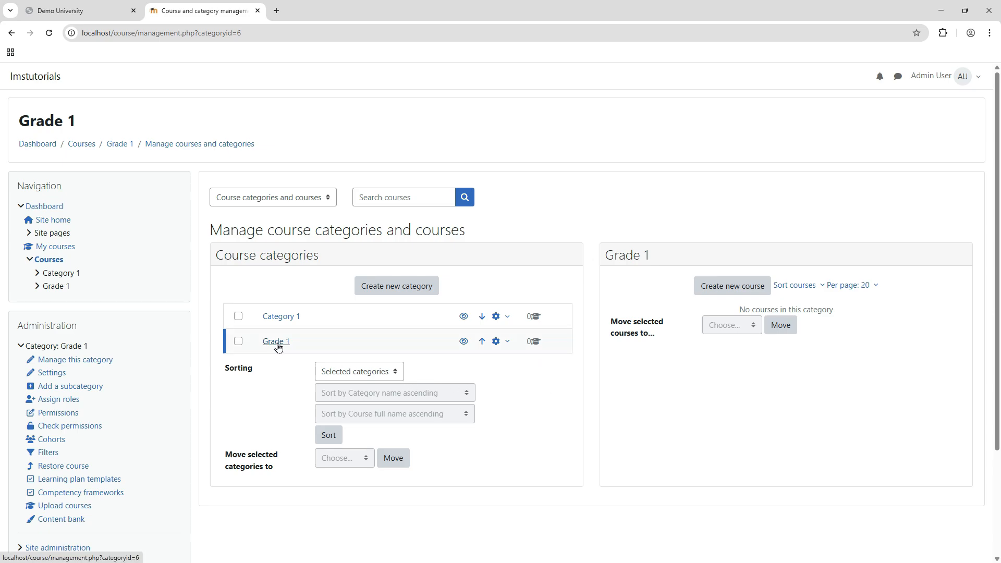
click(281, 317)
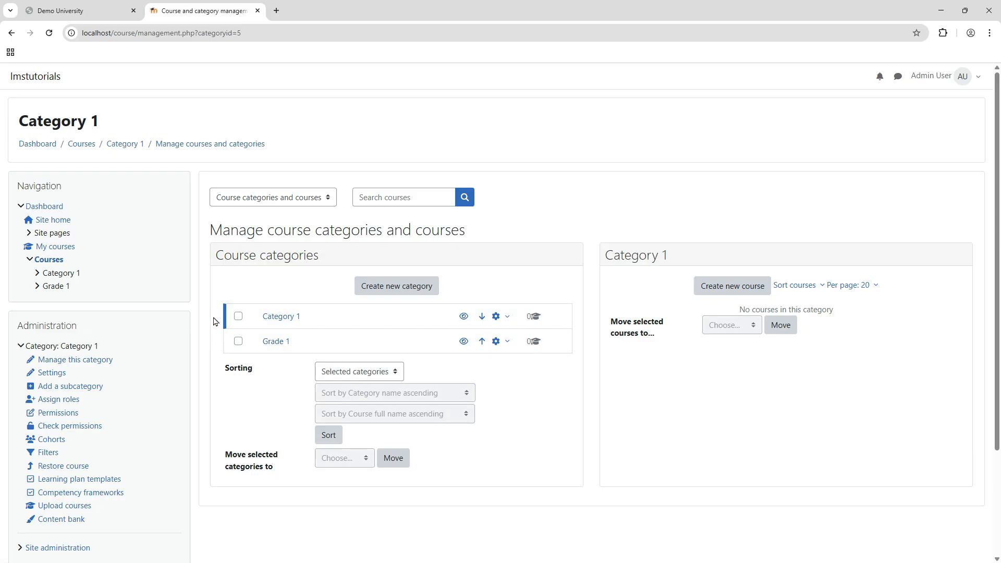
click(275, 342)
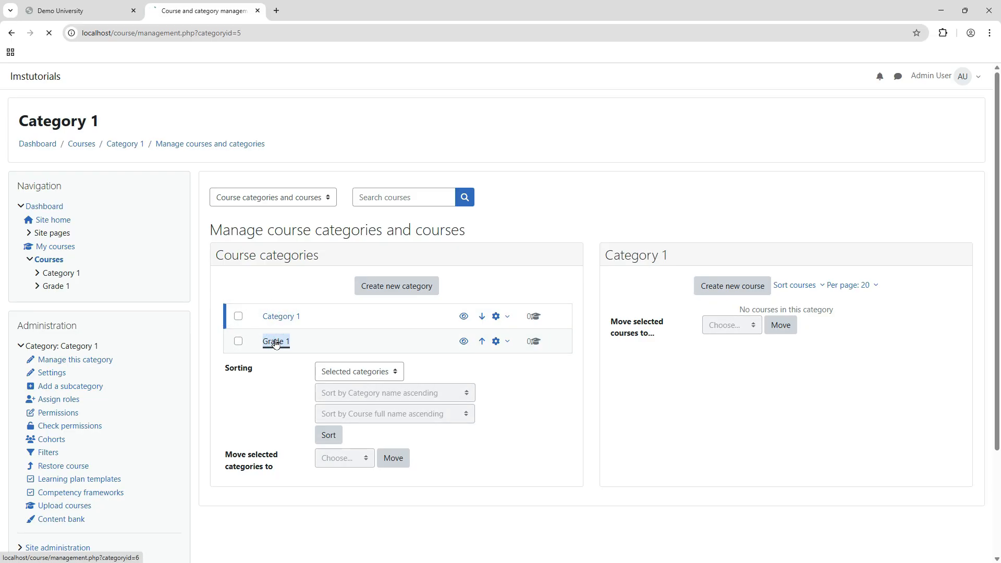
click(280, 318)
click(274, 341)
drag(648, 254, 606, 255)
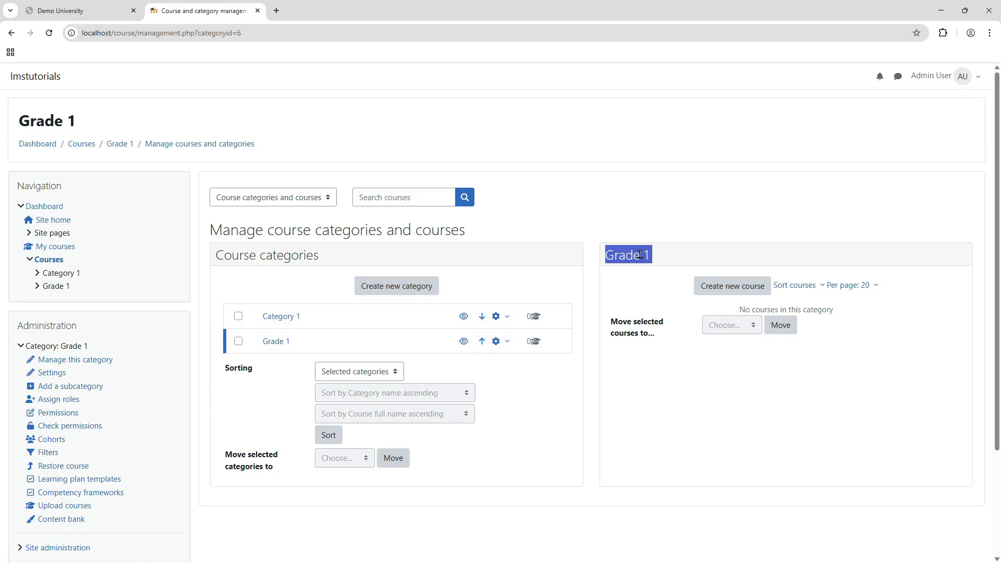
click(277, 342)
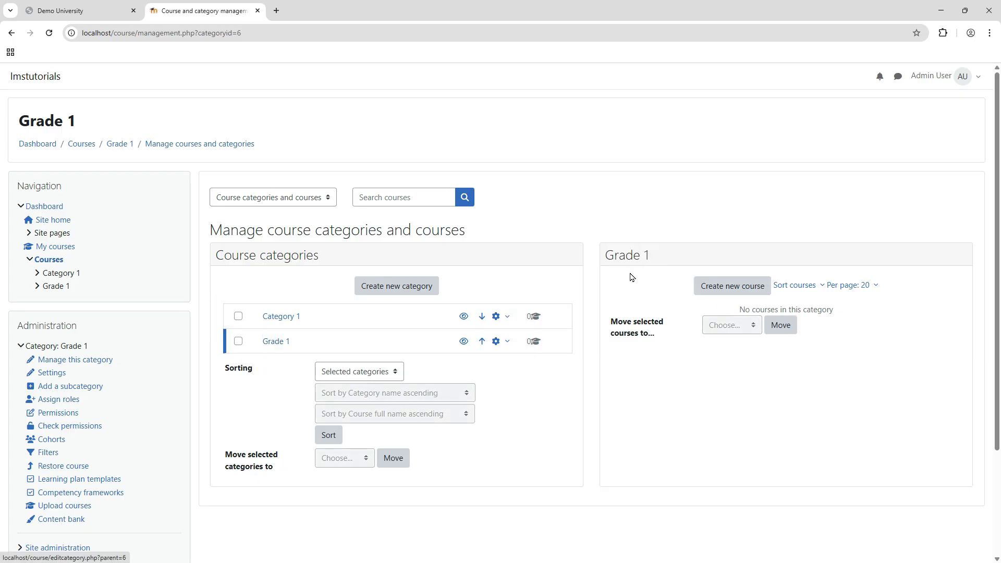
triple_click(631, 255)
triple_click(631, 255)
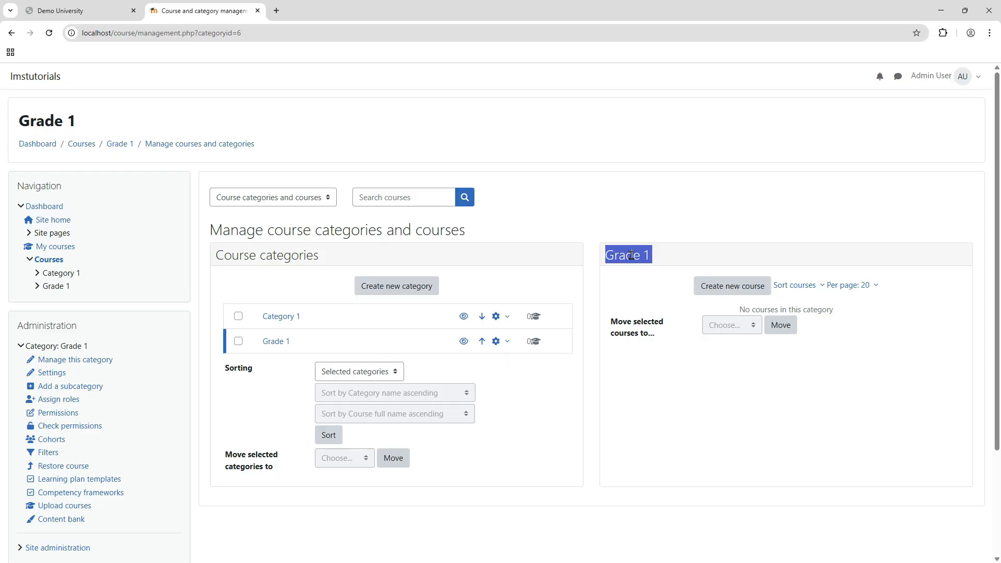
- Start a new course in the Grade 1 category with the full name English and the short name ENGL
click(738, 288)
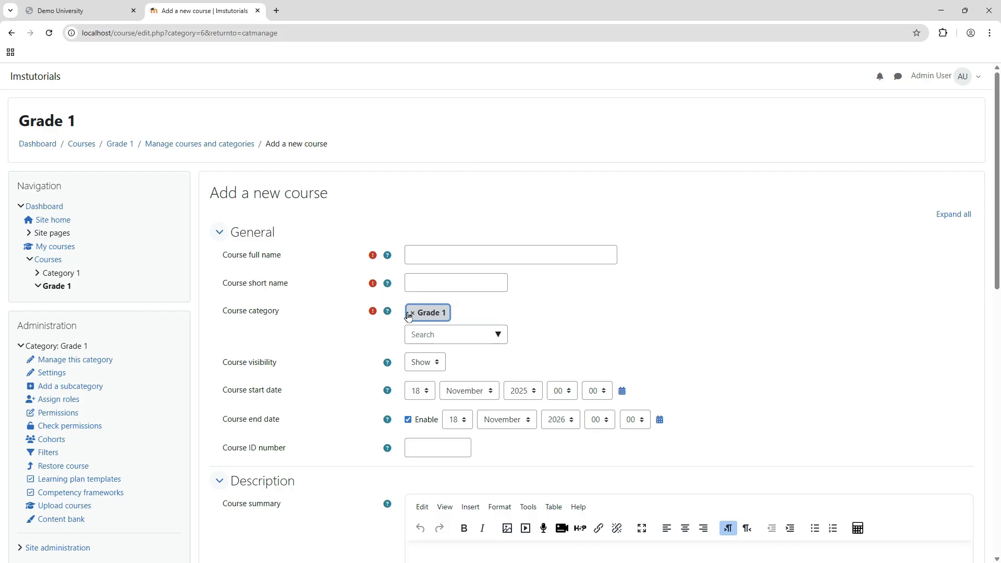
triple_click(272, 313)
click(256, 316)
click(468, 259)
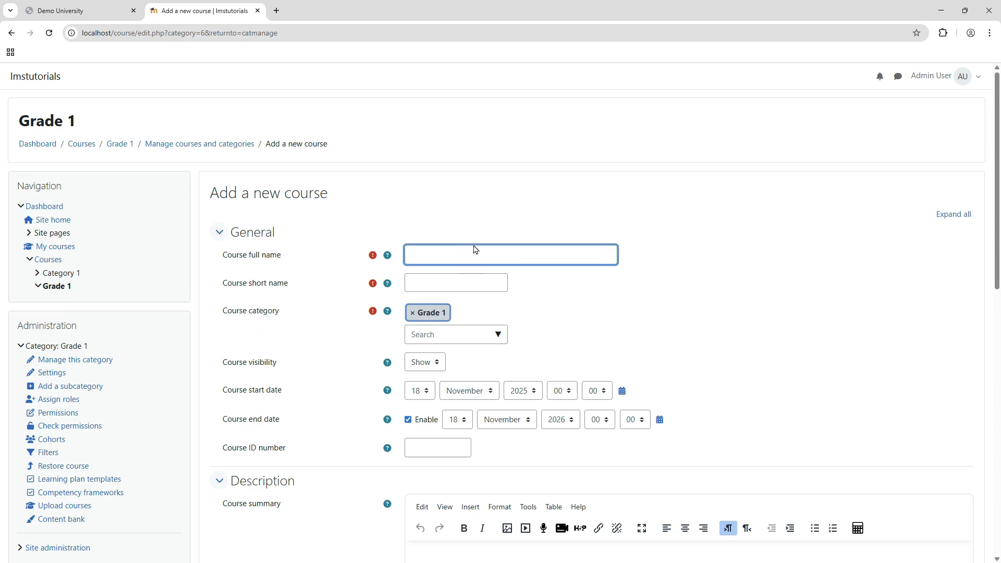
click(461, 212)
click(451, 250)
click(439, 285)
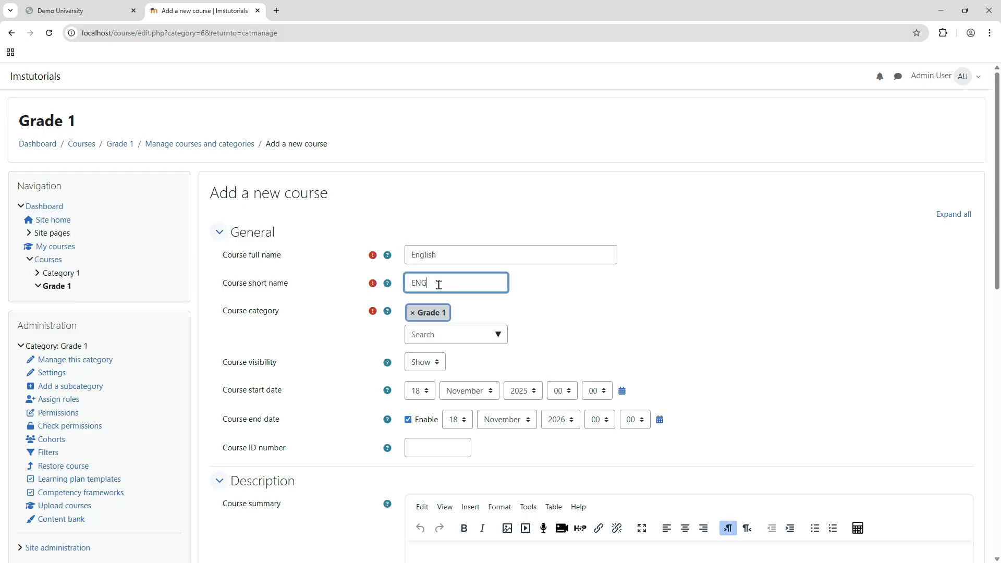
click(743, 229)
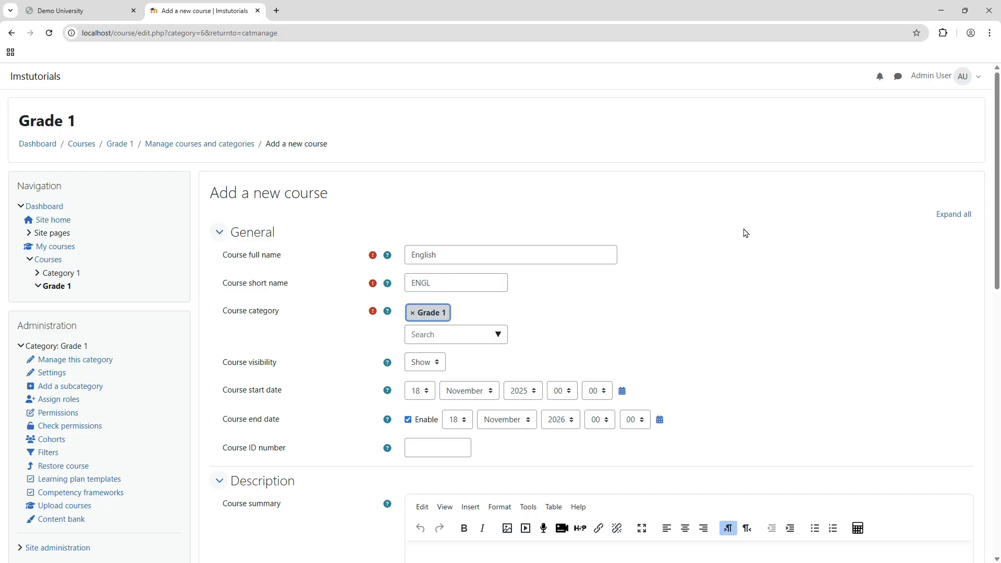
- Look at the course visibility options for the new course, keeping Show selected
scroll(707, 281, down, 2)
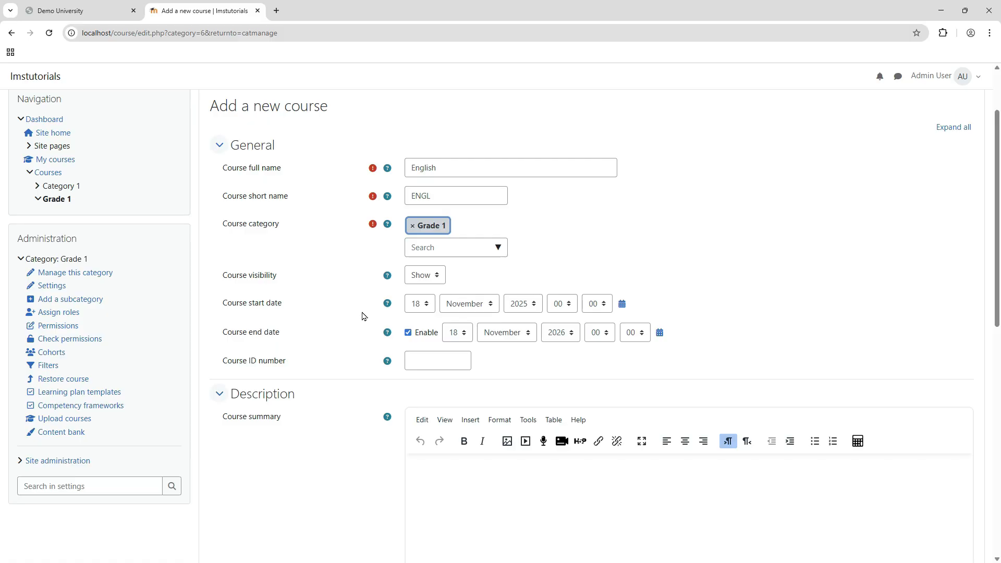
click(433, 281)
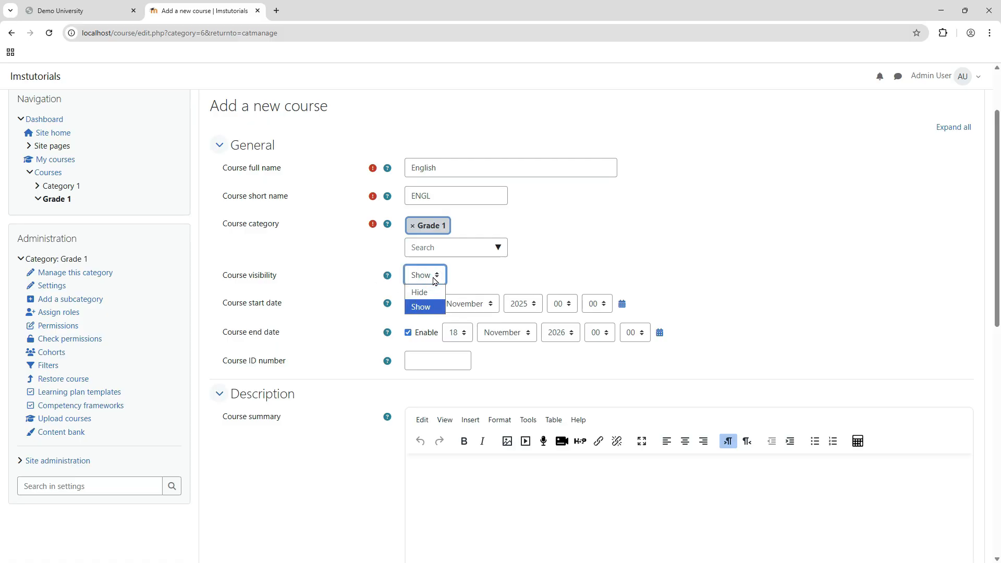
click(646, 236)
click(443, 277)
click(773, 202)
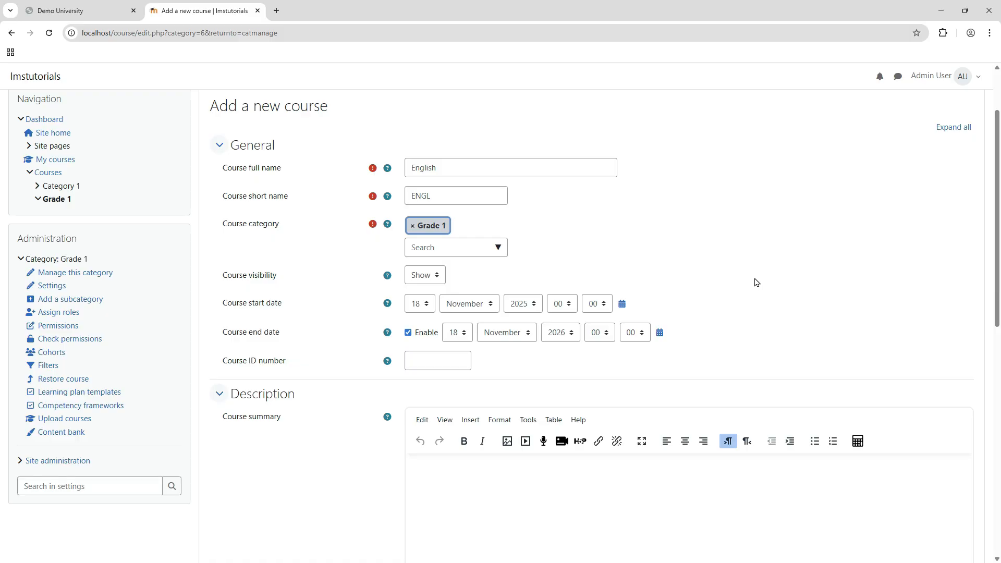
- Disable the course end date and look over the day choices for the start date without changing it
triple_click(269, 332)
click(289, 301)
click(409, 332)
click(428, 309)
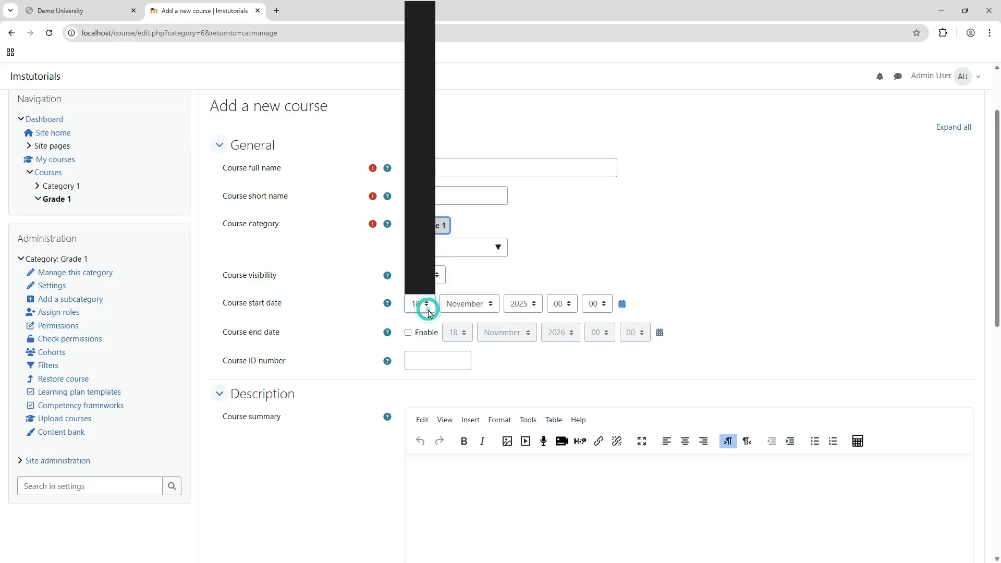
click(826, 259)
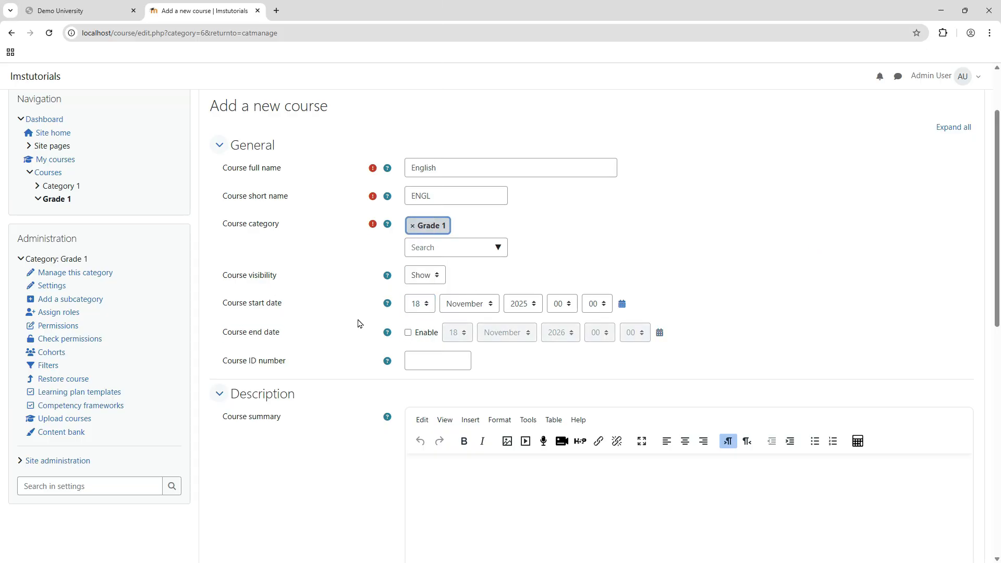
click(426, 308)
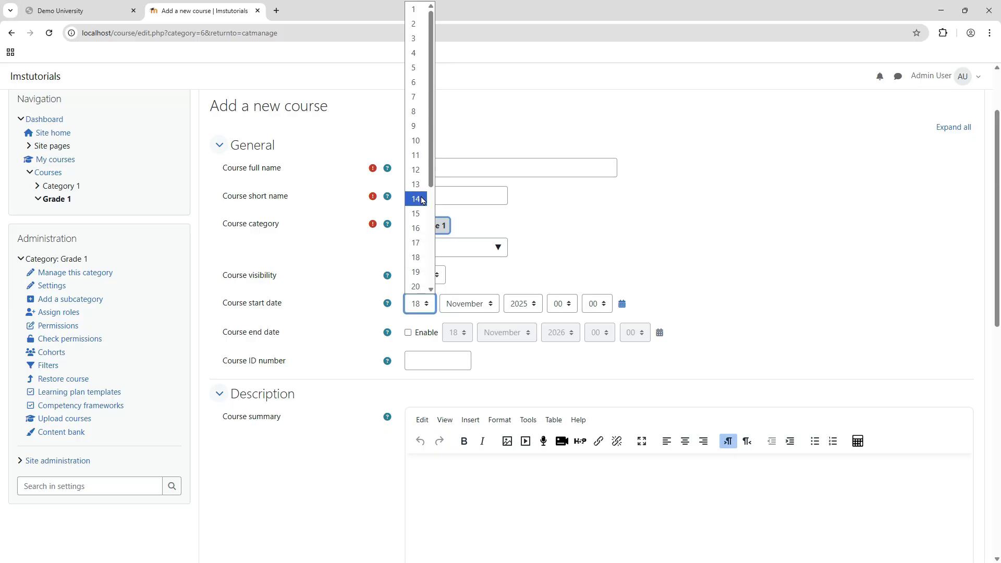
scroll(416, 244, down, 4)
scroll(416, 244, up, 4)
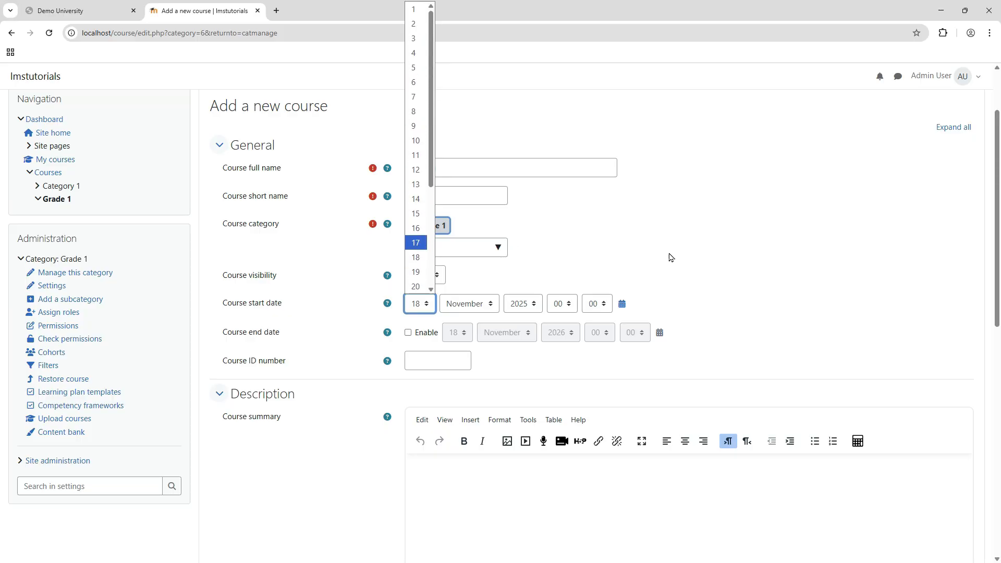
click(767, 249)
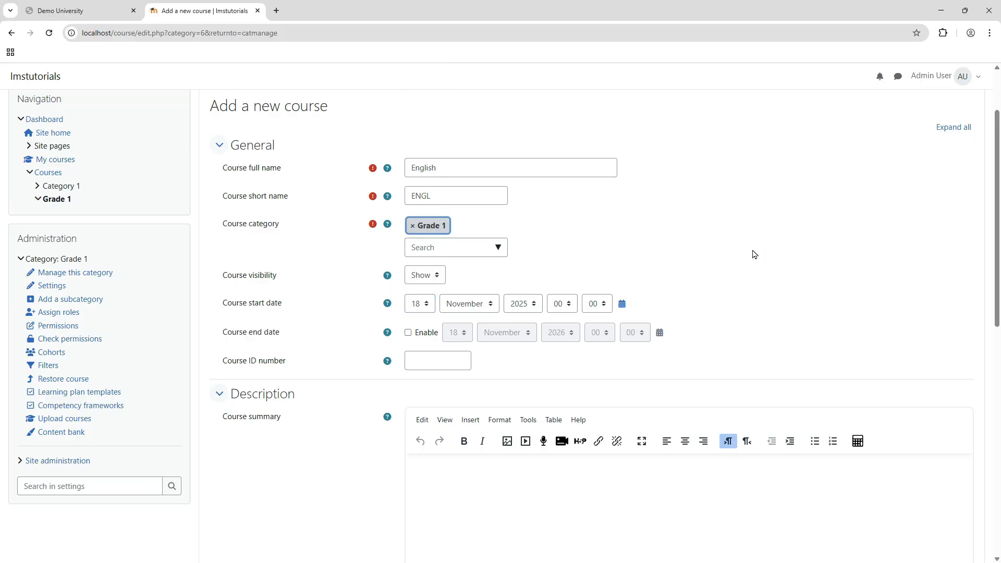
- Check the new English course form for required fields, then save the course and return
scroll(754, 254, down, 3)
scroll(315, 210, up, 5)
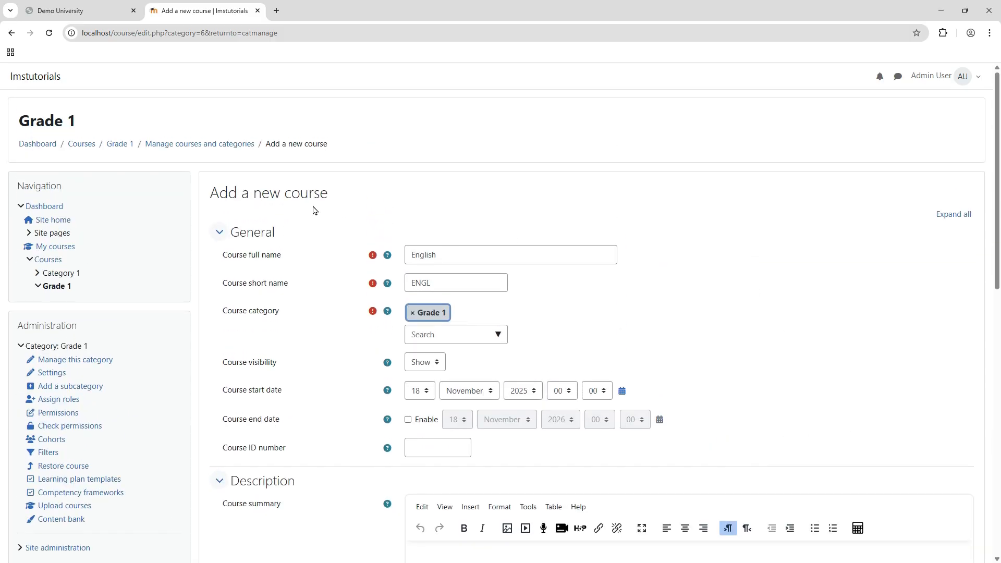
scroll(372, 265, down, 2)
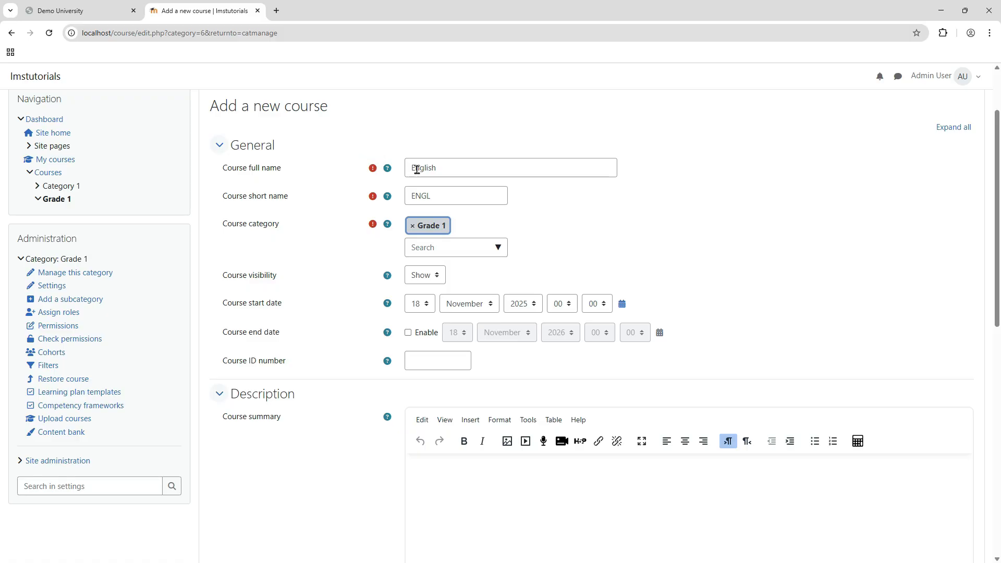
scroll(363, 249, down, 4)
scroll(363, 248, down, 4)
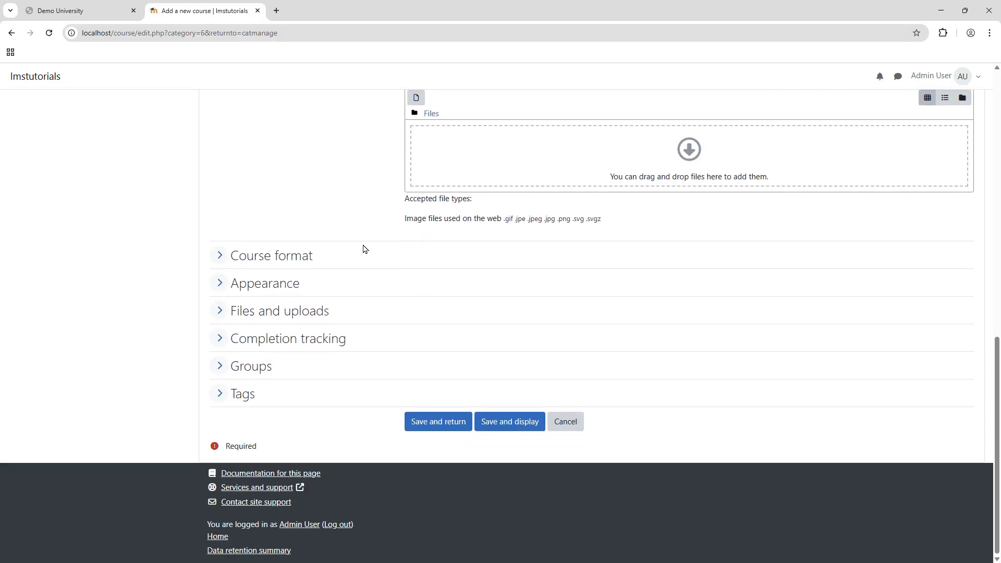
double_click(235, 446)
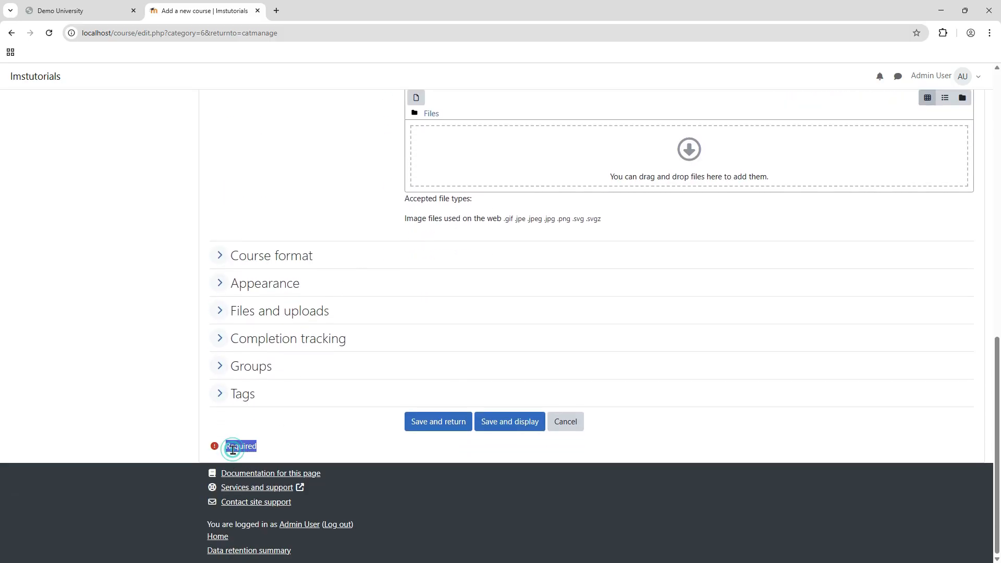
click(291, 444)
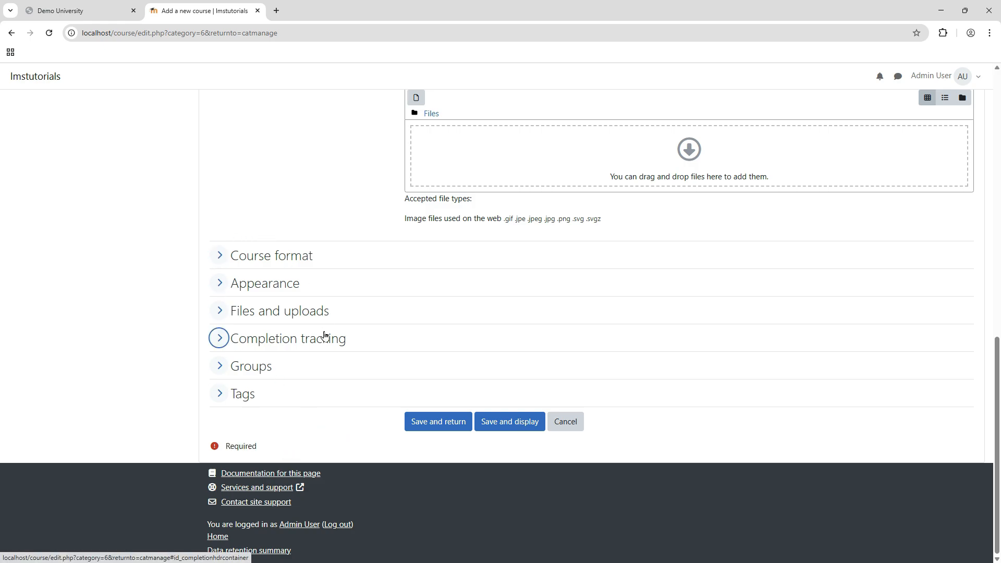
click(437, 425)
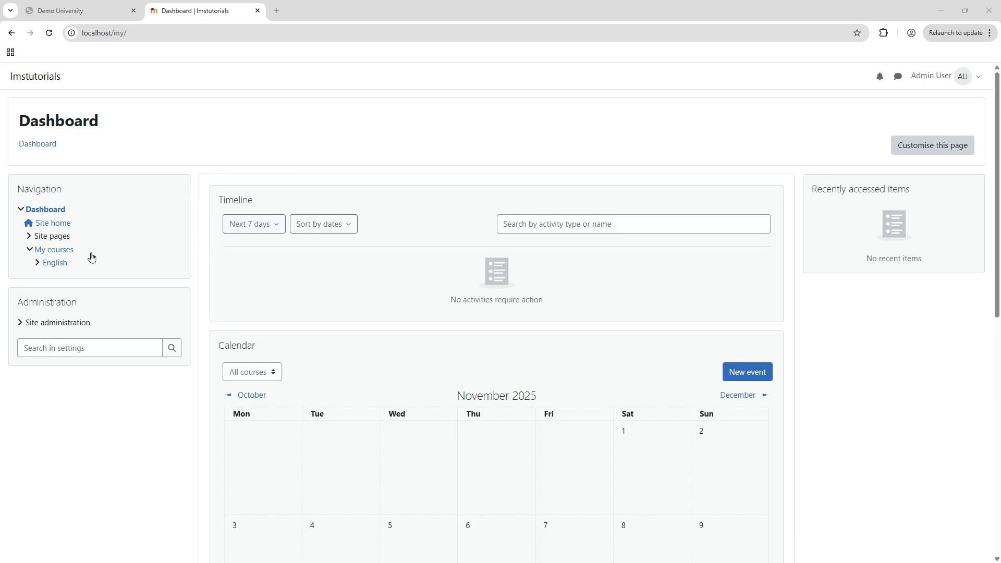
- Open the English course from My courses and turn on course editing
click(62, 263)
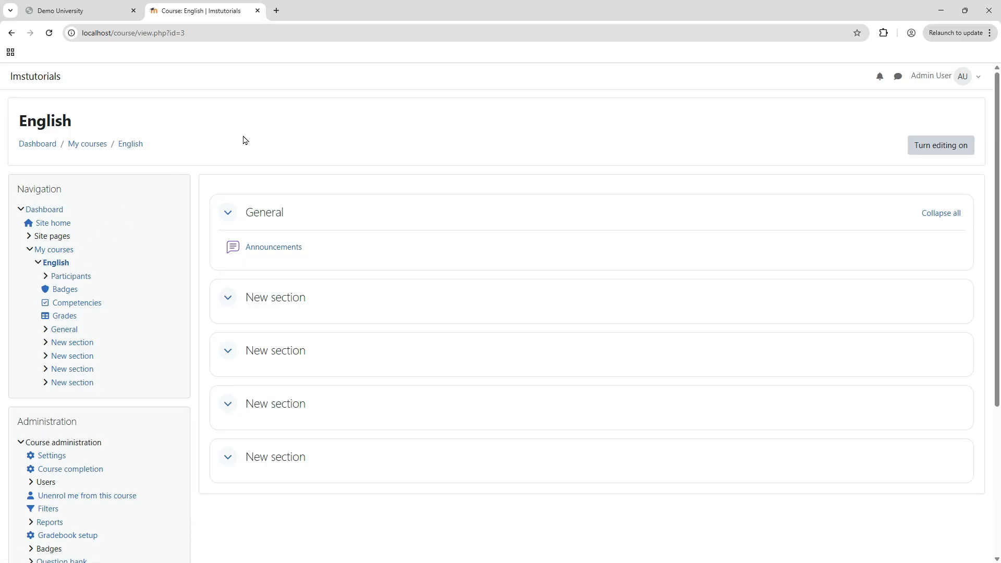
click(921, 151)
click(224, 297)
click(942, 147)
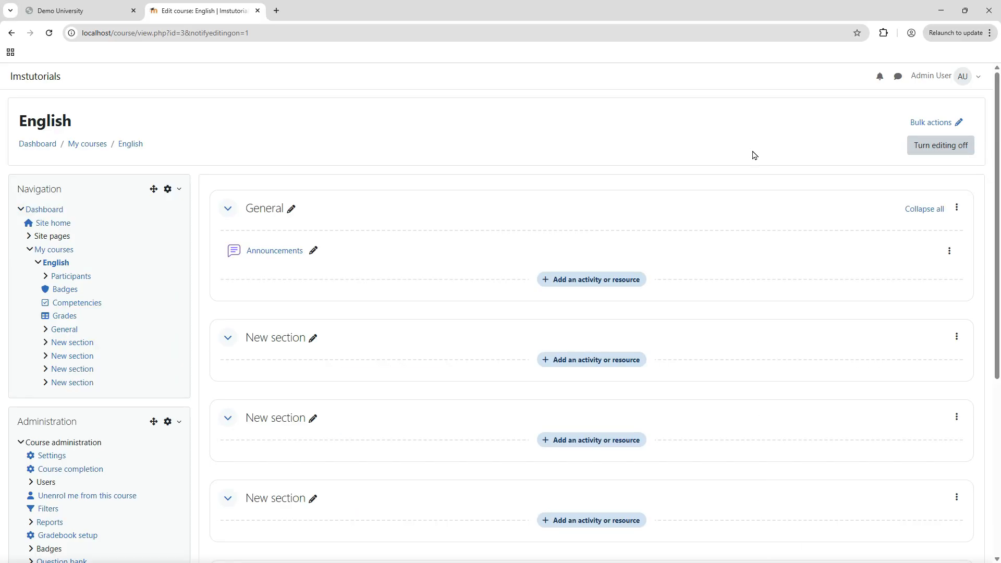
- Examine the English course page in editing mode, including its General section and the unnamed sections below it
scroll(407, 284, down, 2)
scroll(407, 284, up, 2)
scroll(632, 342, down, 2)
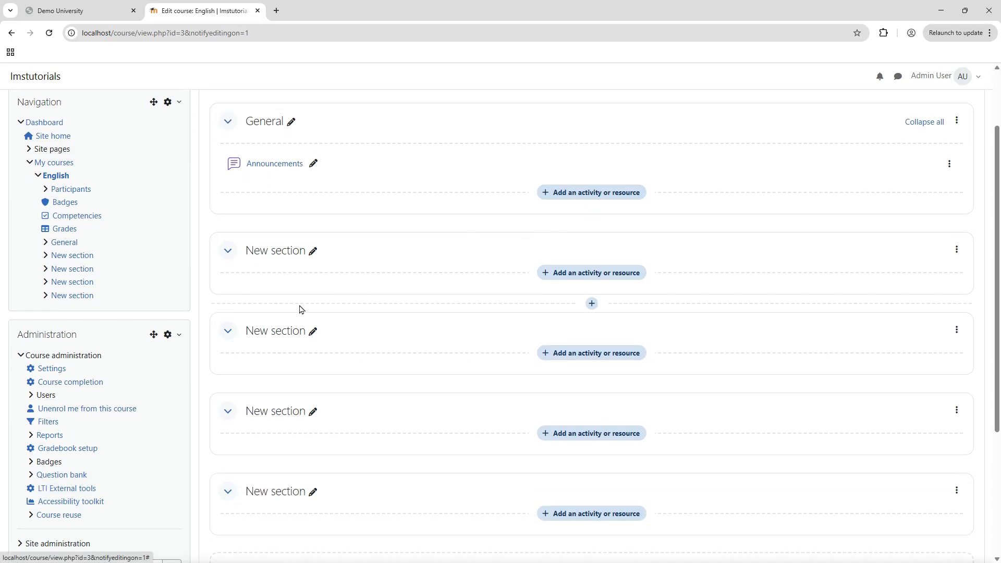
scroll(300, 308, up, 2)
scroll(263, 351, down, 2)
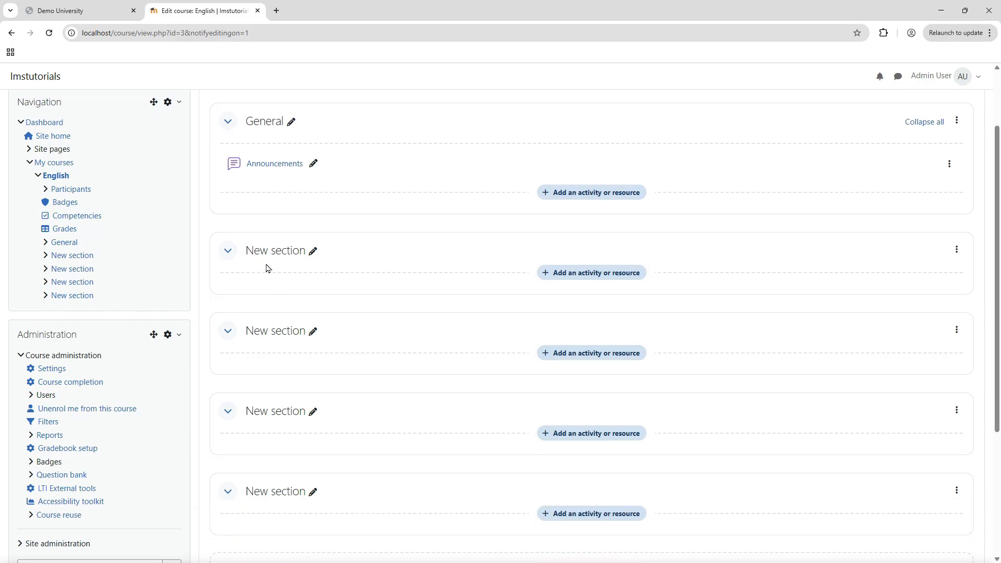
scroll(269, 266, down, 2)
scroll(266, 422, up, 2)
scroll(303, 443, up, 2)
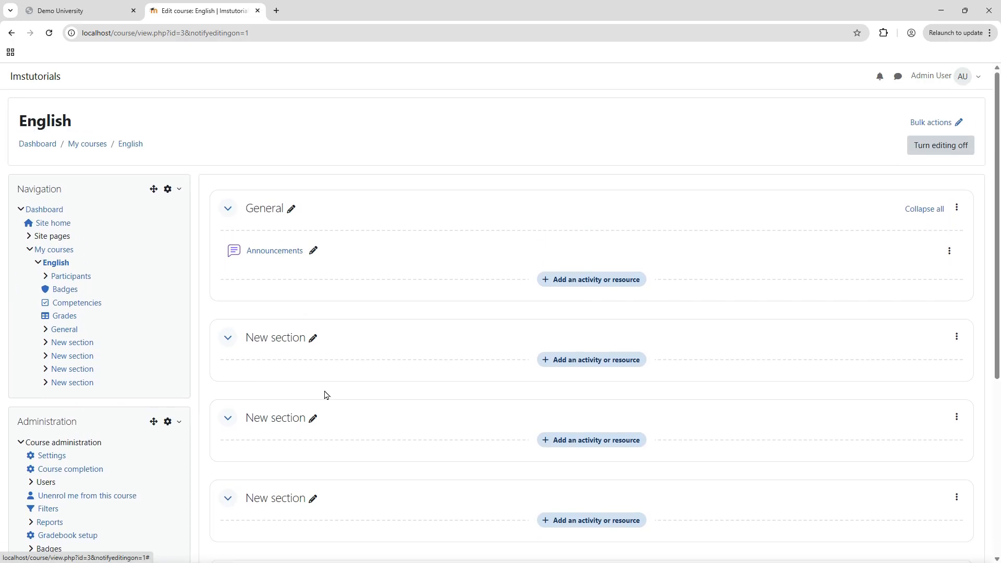
- Rename the first section below General as Documents and look over the actions available for it
scroll(382, 331, down, 2)
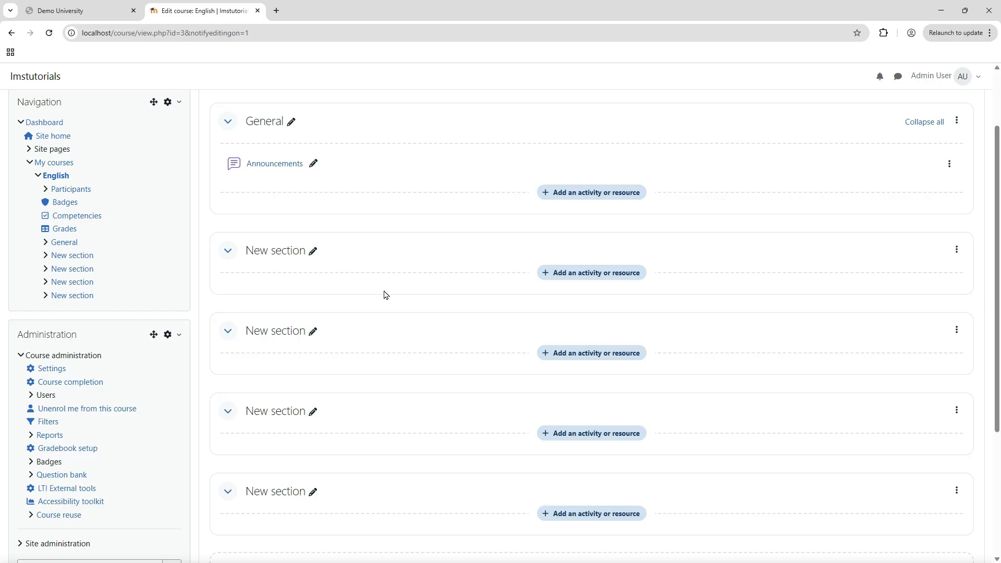
click(313, 253)
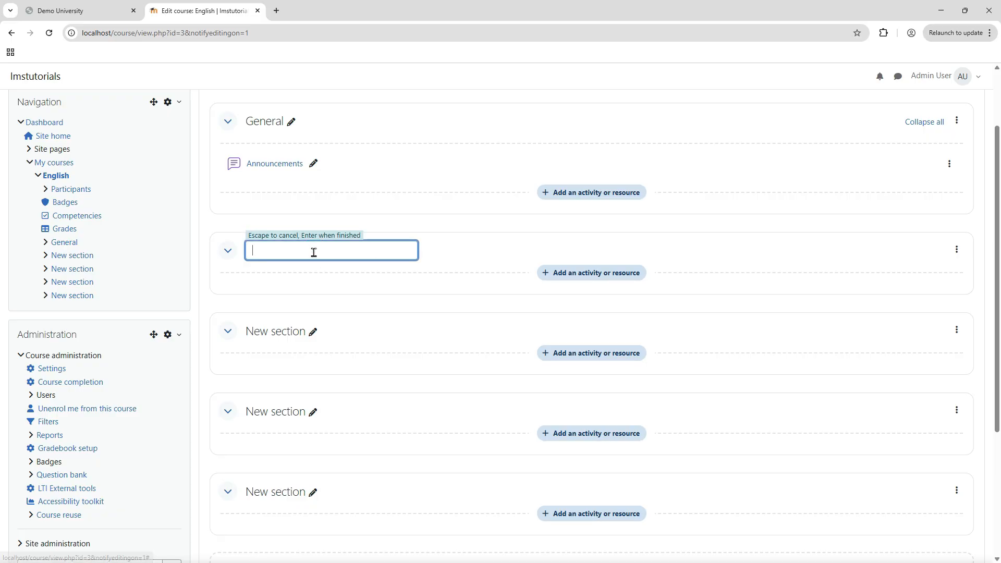
text(Documents)
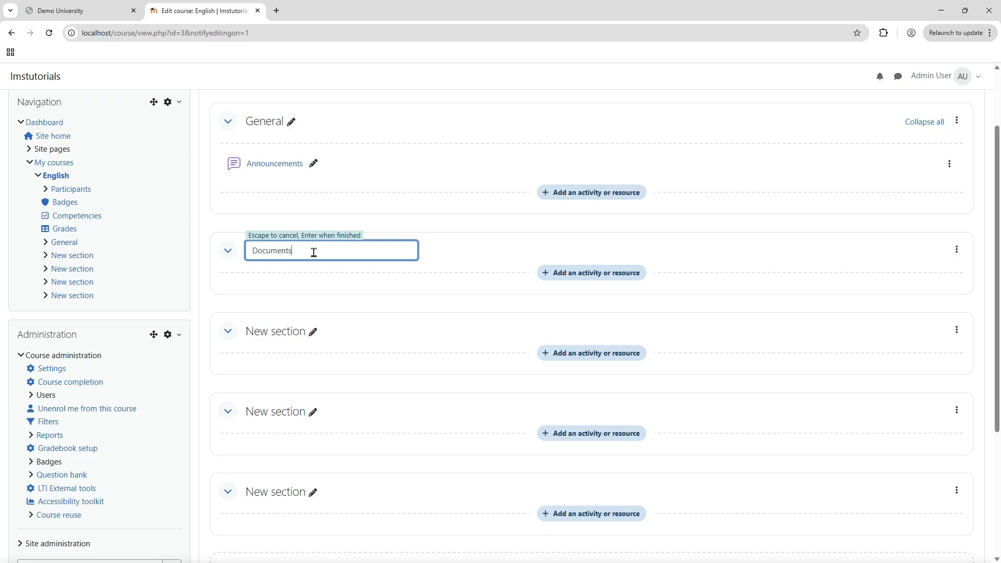
key(Return)
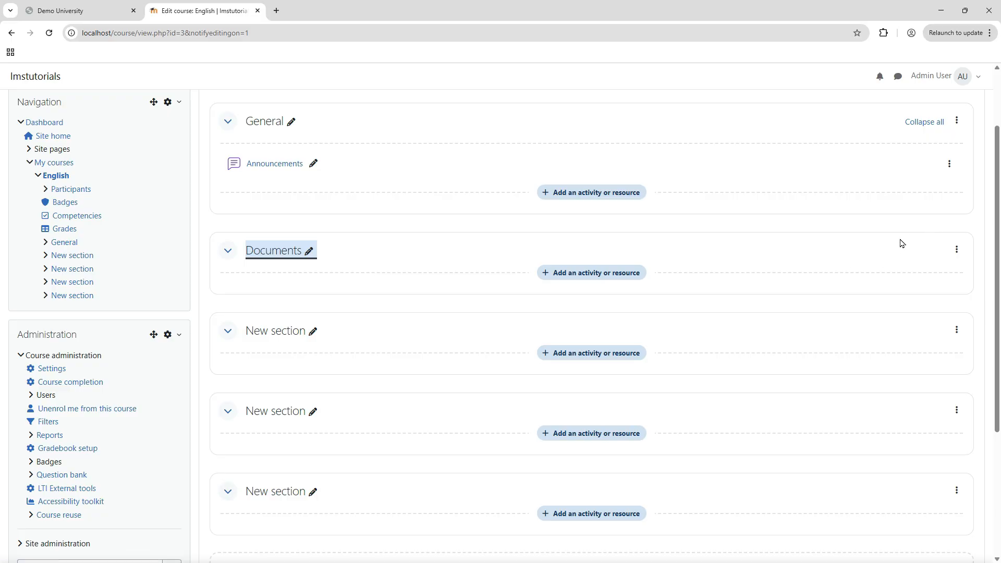
click(957, 251)
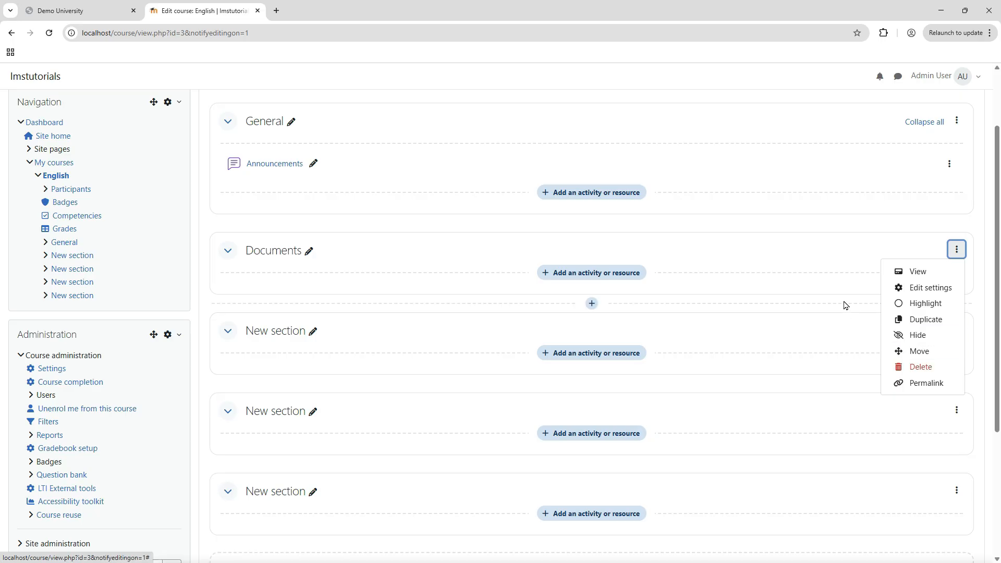
click(816, 249)
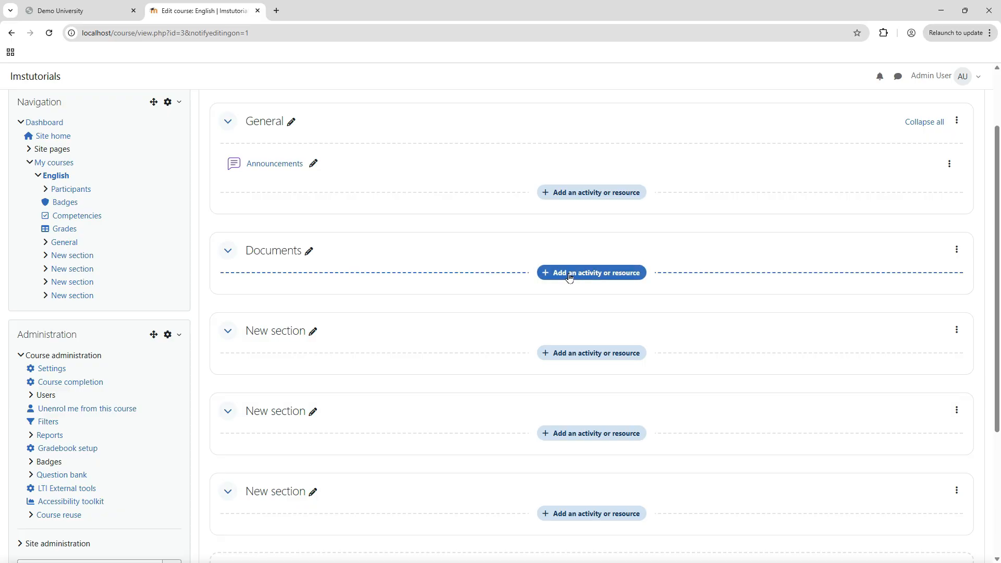
- Open the activity and resource chooser for the Documents section and compare the Activities and Resources it offers
click(625, 276)
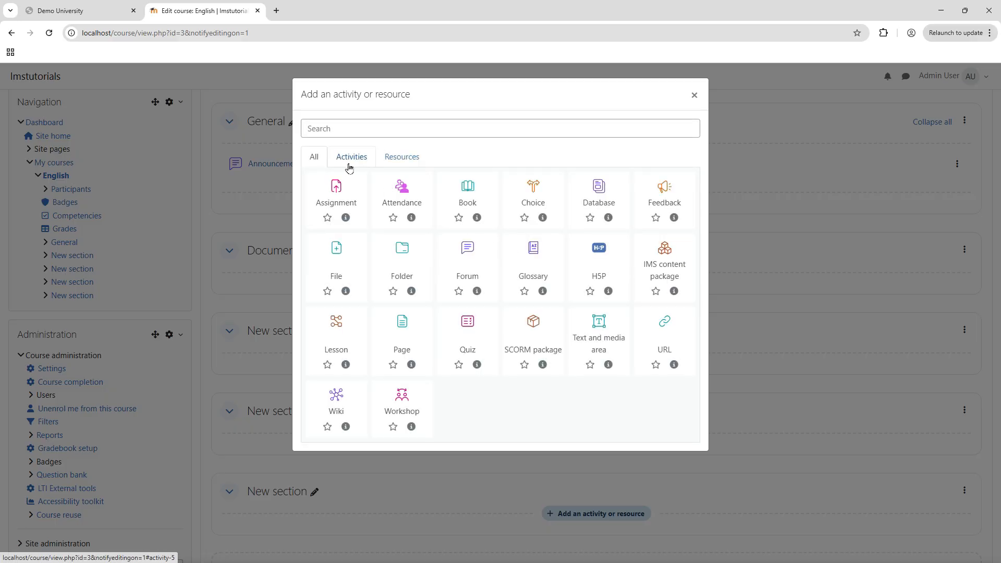
click(353, 166)
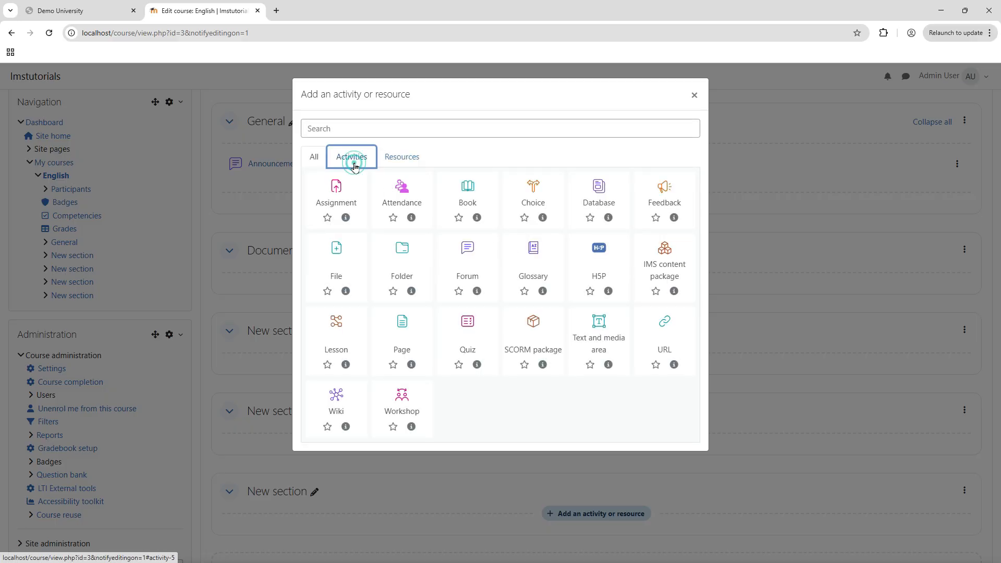
click(389, 163)
click(347, 161)
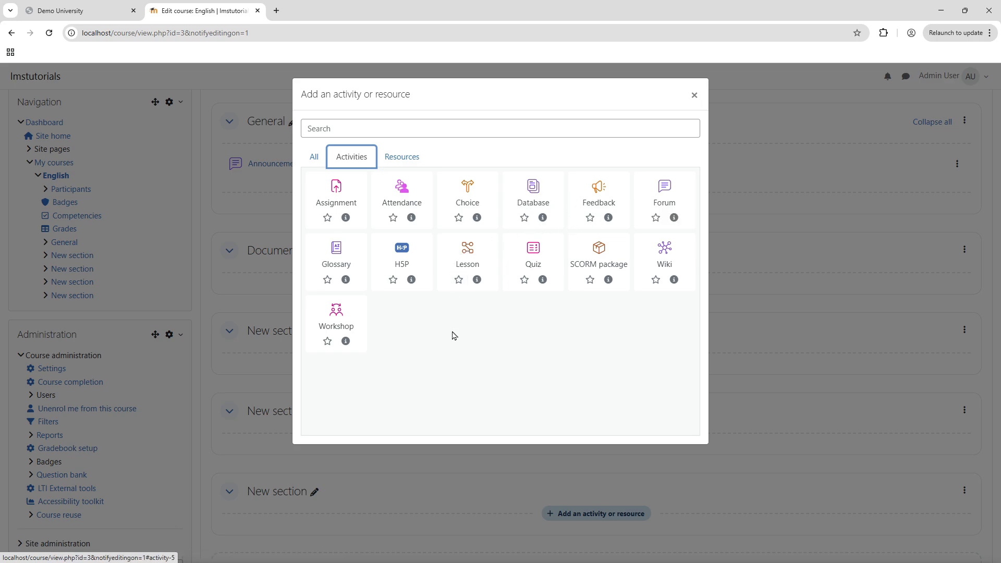
click(404, 157)
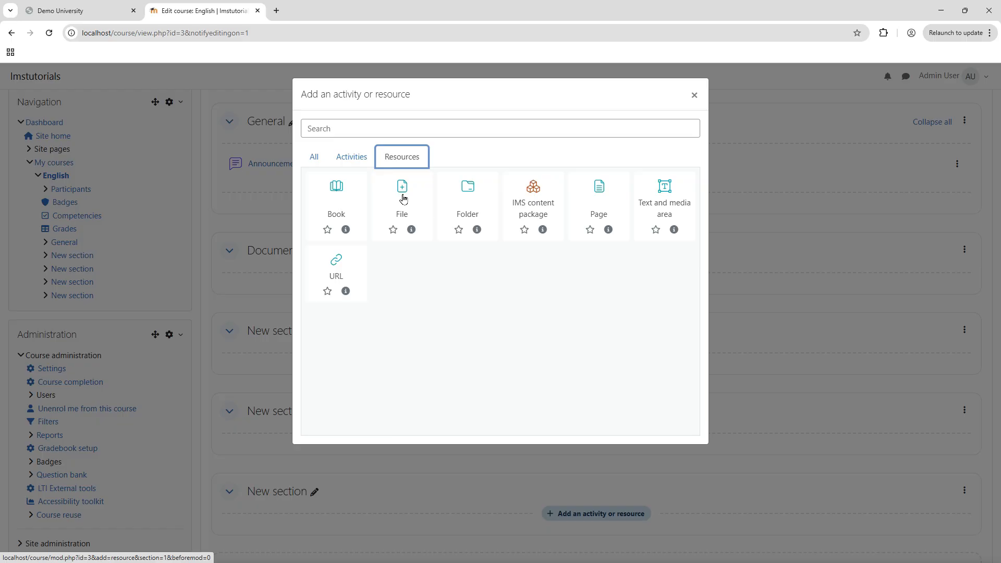
- Start a new File resource in the Documents section and name it Learning Documents
click(403, 198)
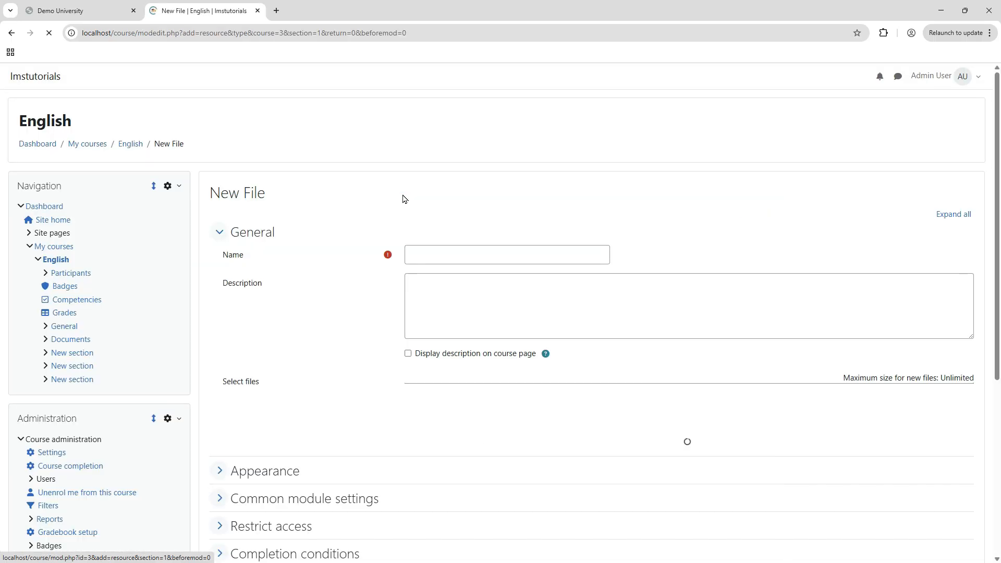
click(476, 257)
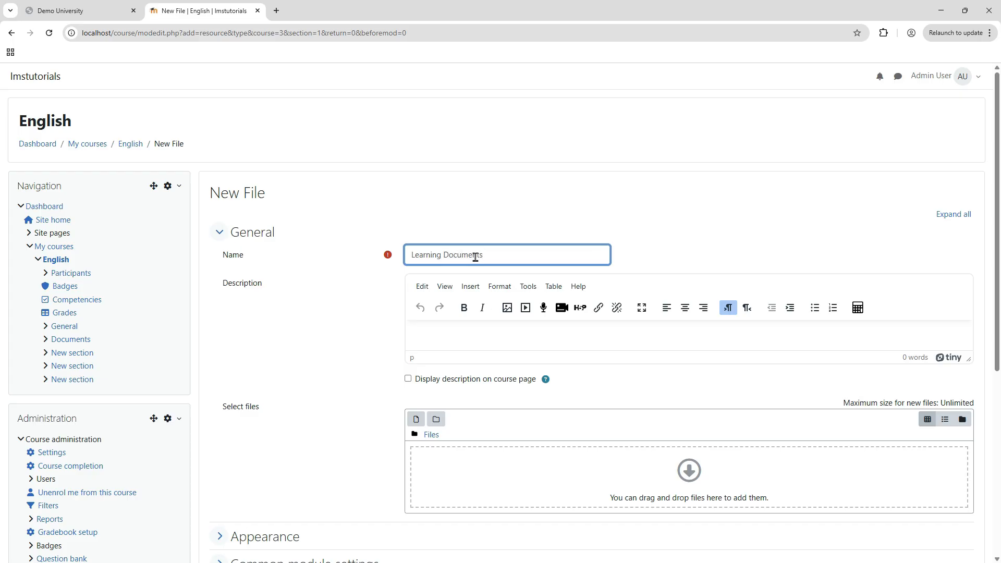
click(332, 347)
- Look over the new file form's required fields, file area and collapsed settings sections
scroll(344, 339, down, 2)
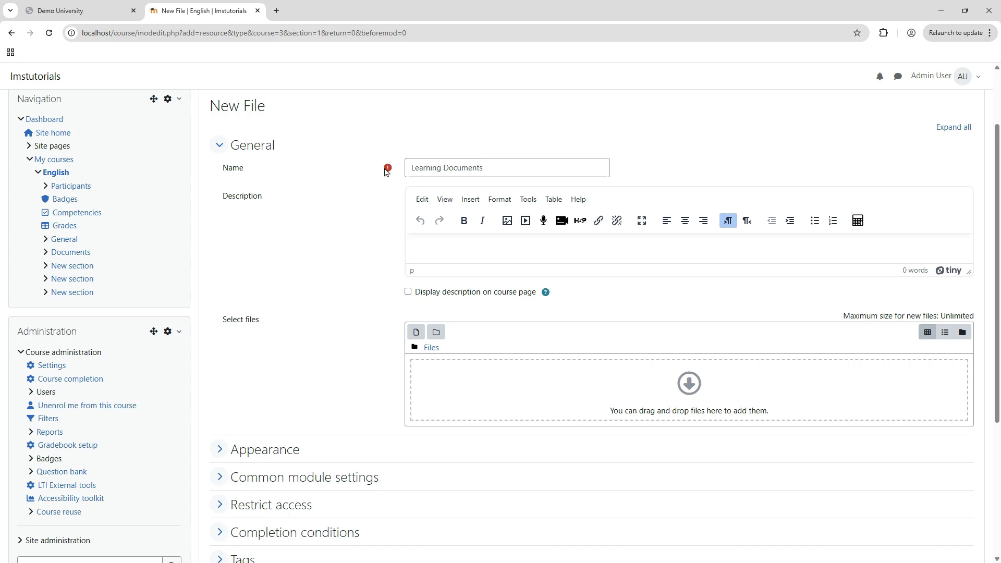
scroll(362, 238, down, 3)
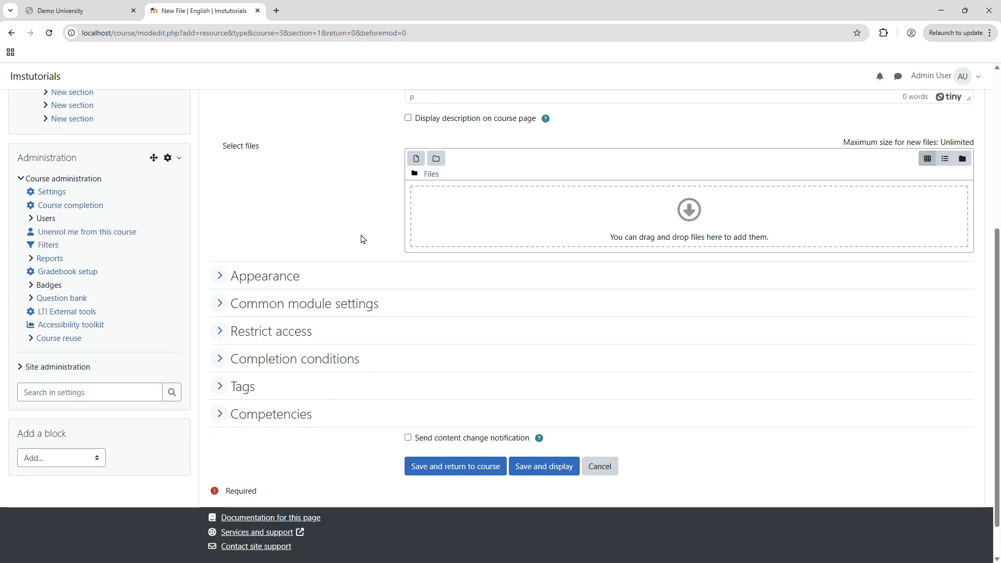
scroll(363, 239, up, 3)
scroll(363, 239, down, 2)
scroll(363, 239, up, 2)
scroll(363, 238, up, 2)
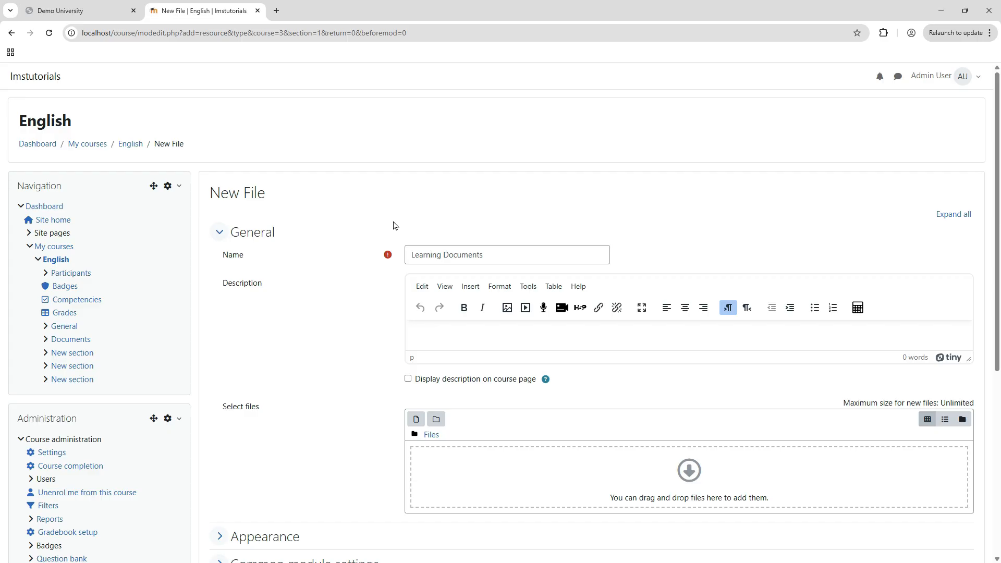
- Expand all sections of the new file form and examine the appearance, module, access restriction, completion, tag and competency settings
click(949, 219)
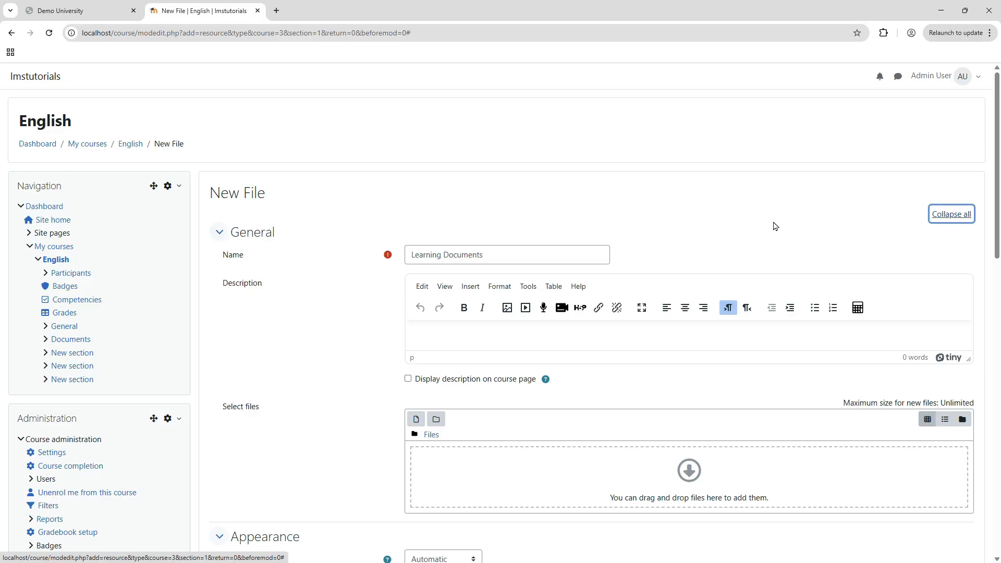
scroll(334, 250, down, 6)
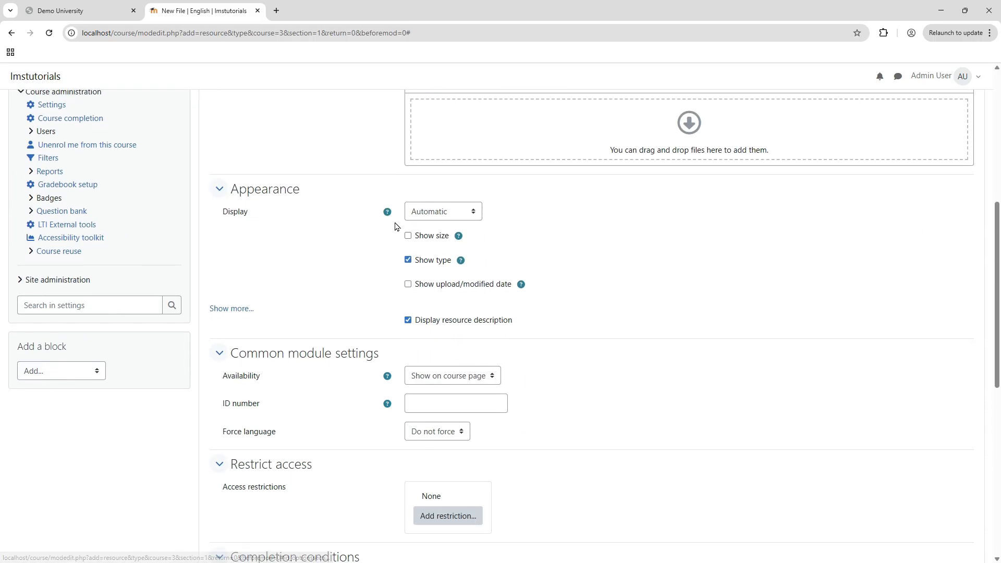
scroll(313, 260, down, 3)
scroll(312, 259, up, 1)
scroll(311, 259, up, 3)
scroll(306, 334, down, 4)
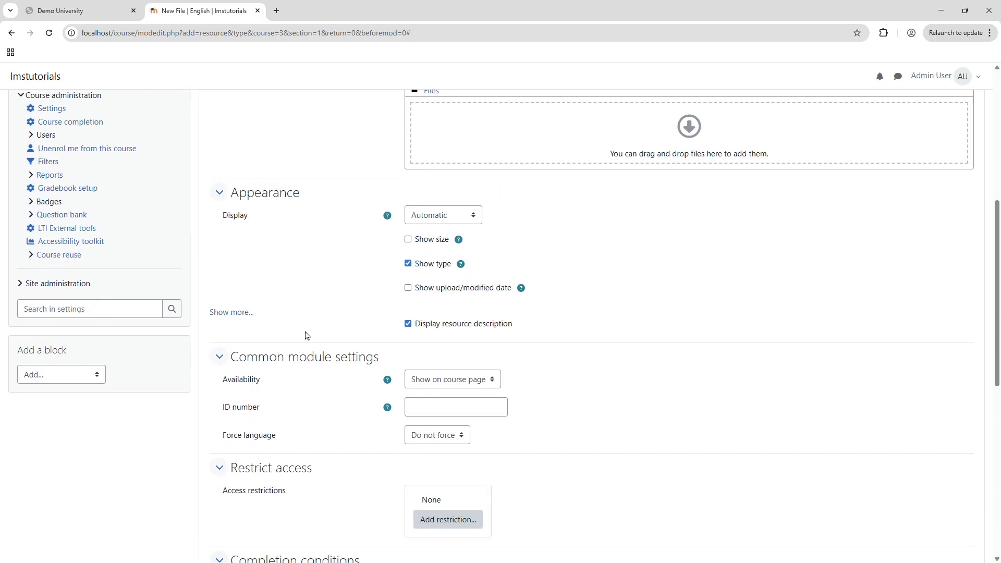
scroll(297, 246, down, 2)
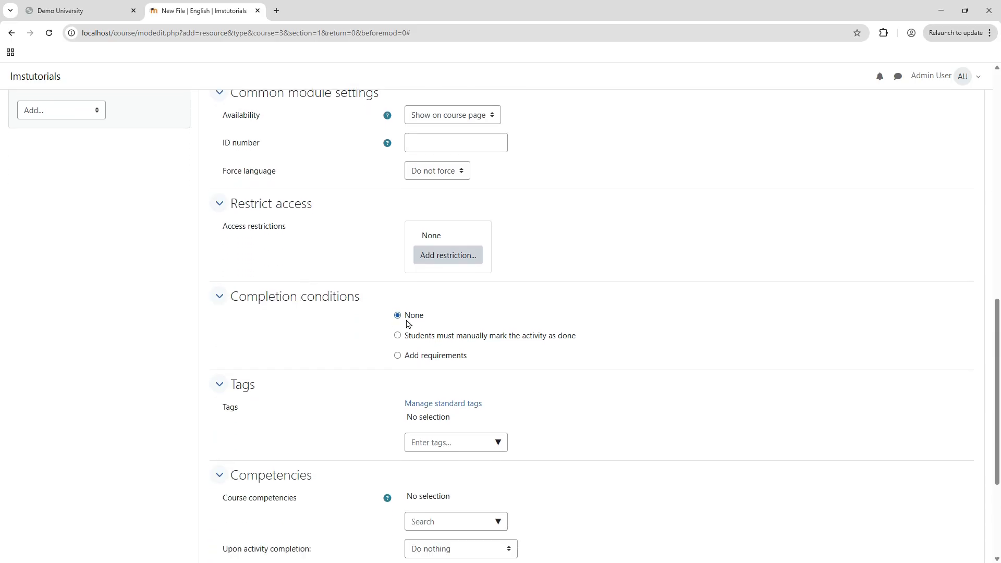
scroll(344, 362, down, 4)
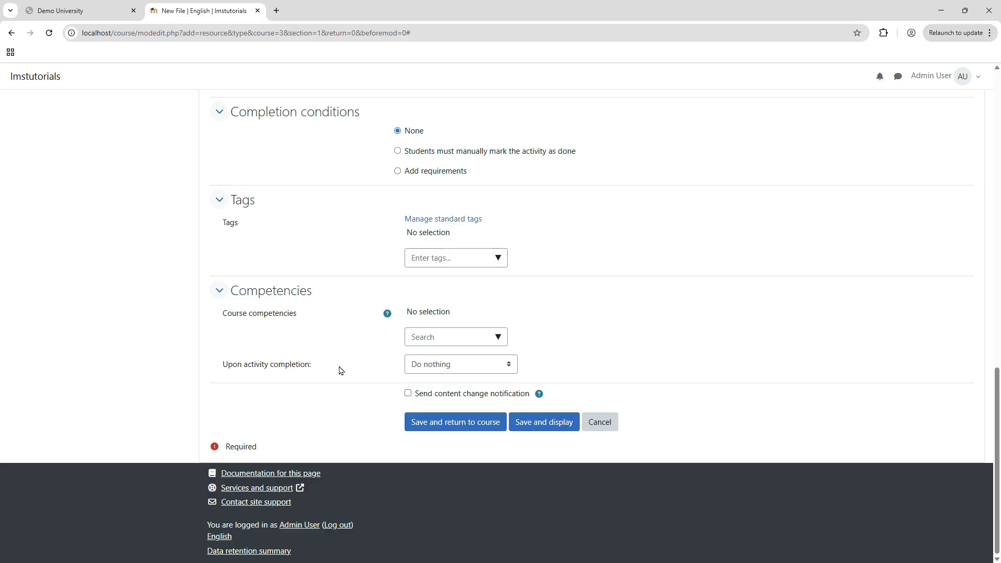
scroll(340, 370, up, 12)
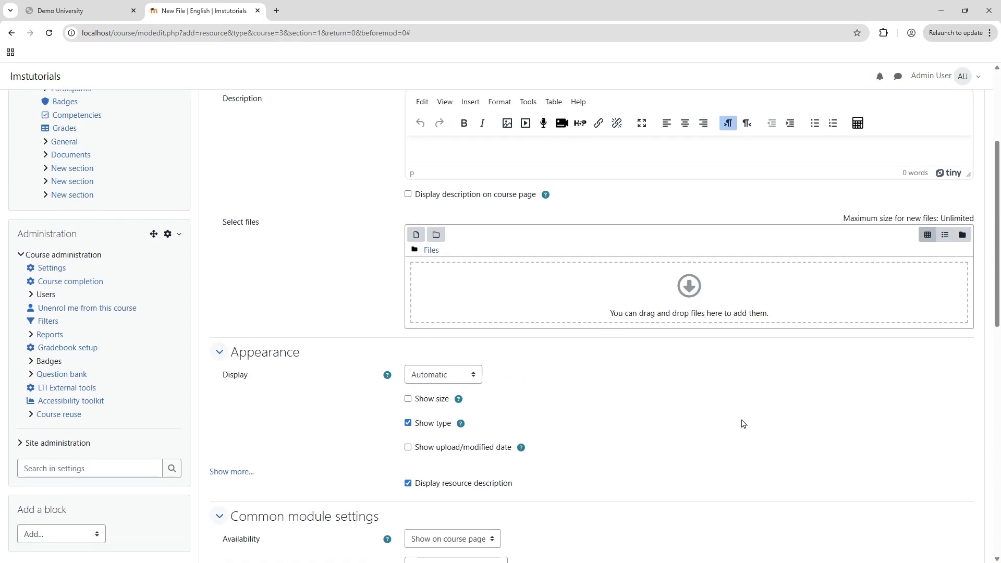
scroll(744, 423, up, 2)
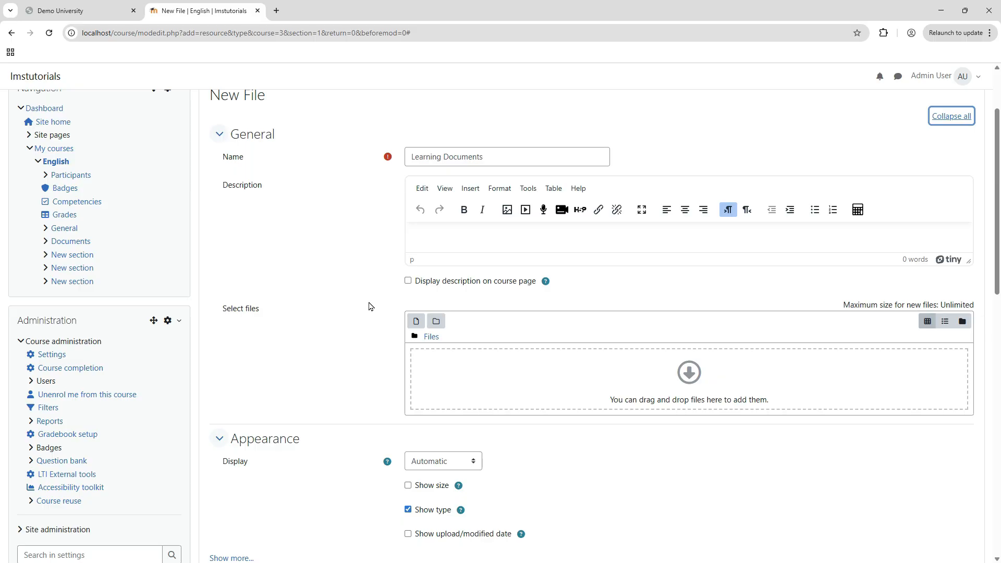
scroll(369, 307, down, 4)
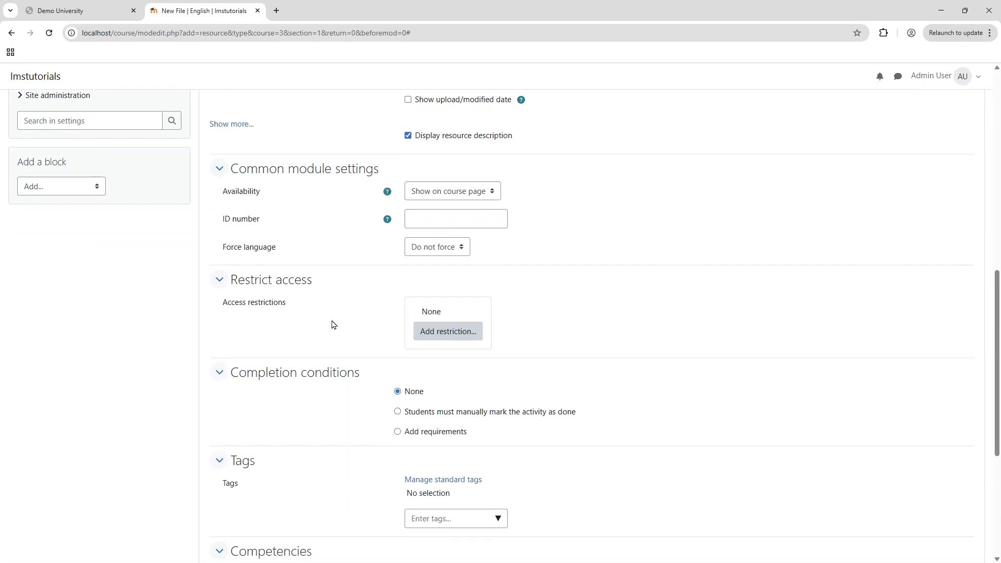
scroll(600, 358, up, 3)
scroll(600, 359, up, 5)
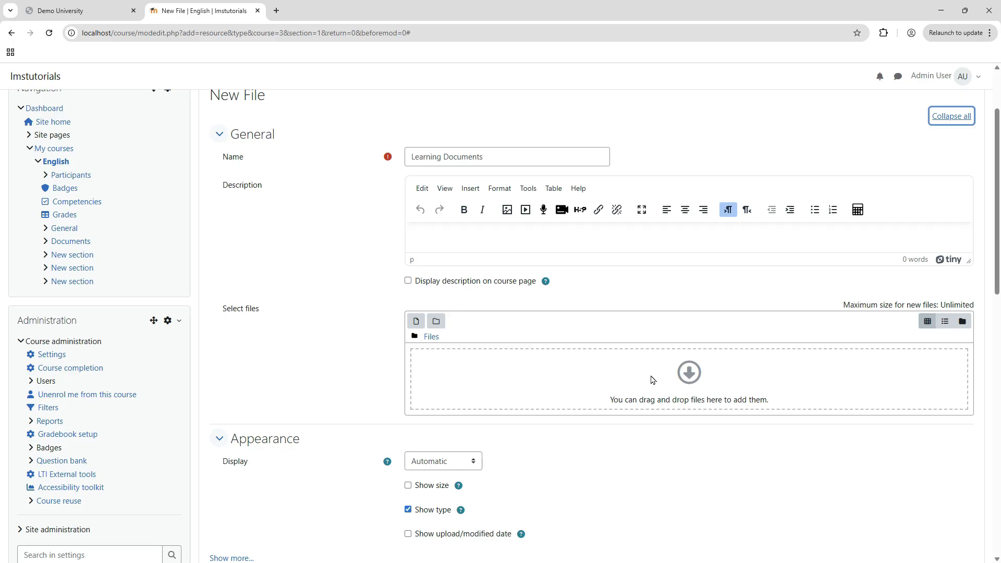
click(689, 377)
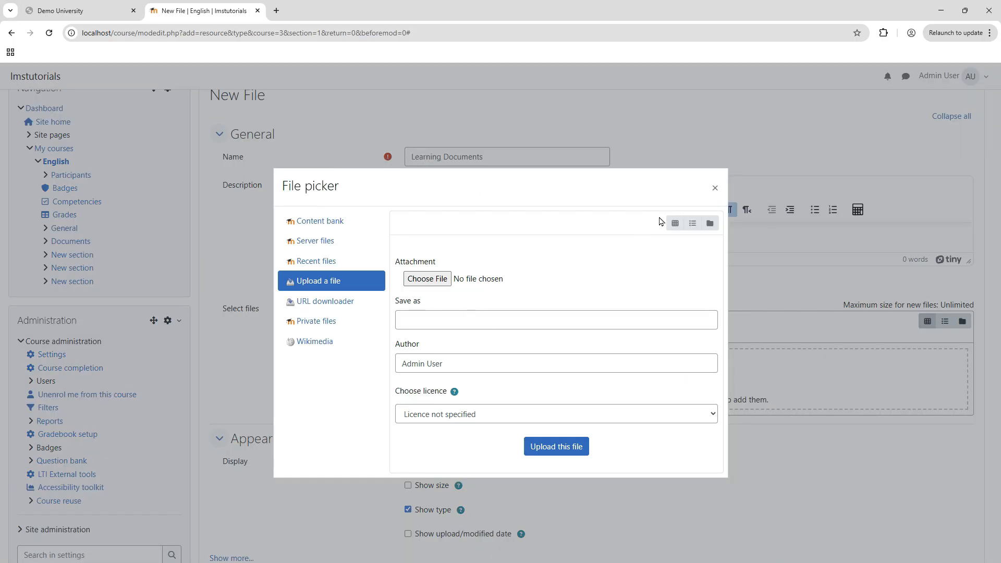
click(715, 188)
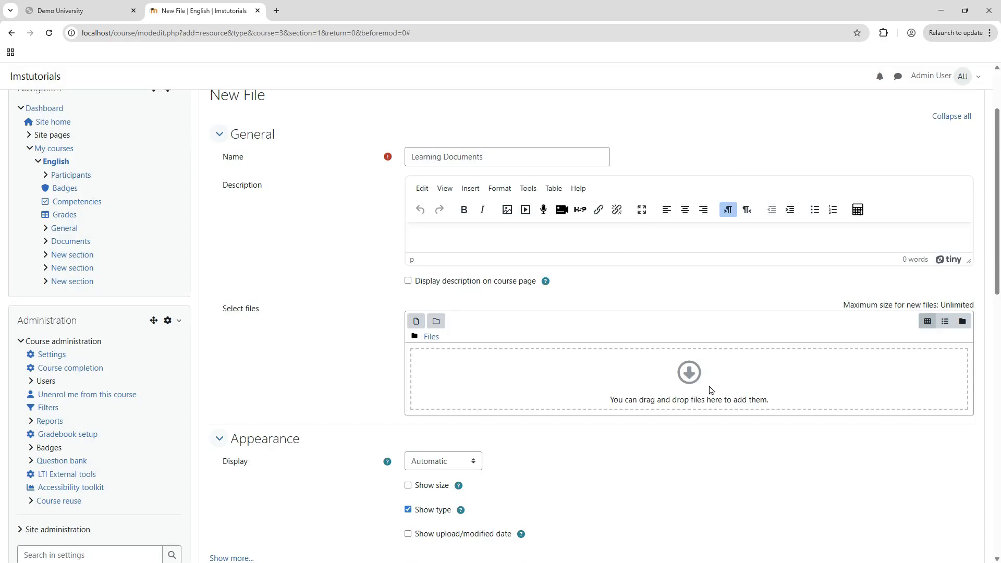
drag(614, 400, 777, 407)
- Upload Learning Material 1.docx from the computer as the file of the Learning Documents resource
click(764, 375)
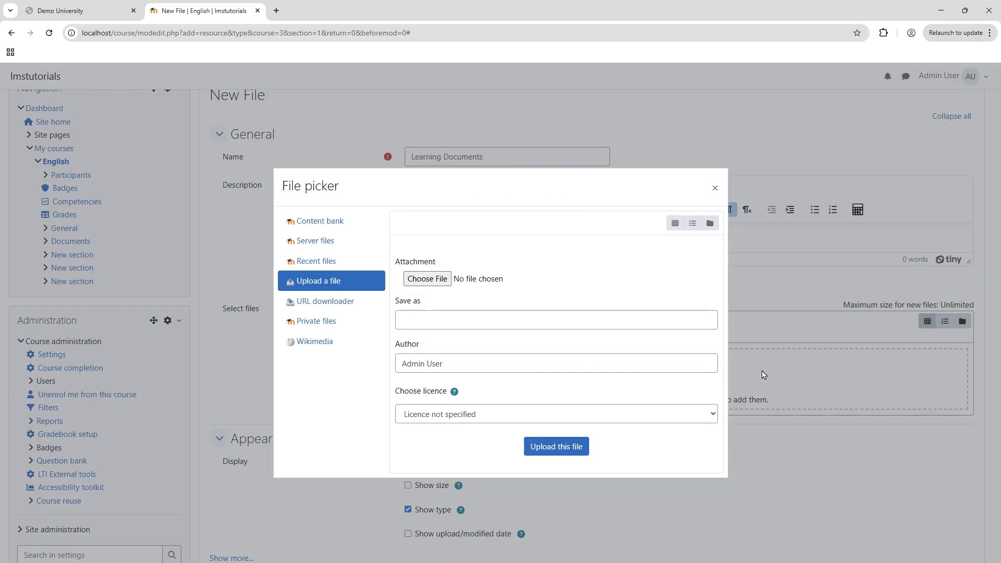
click(423, 280)
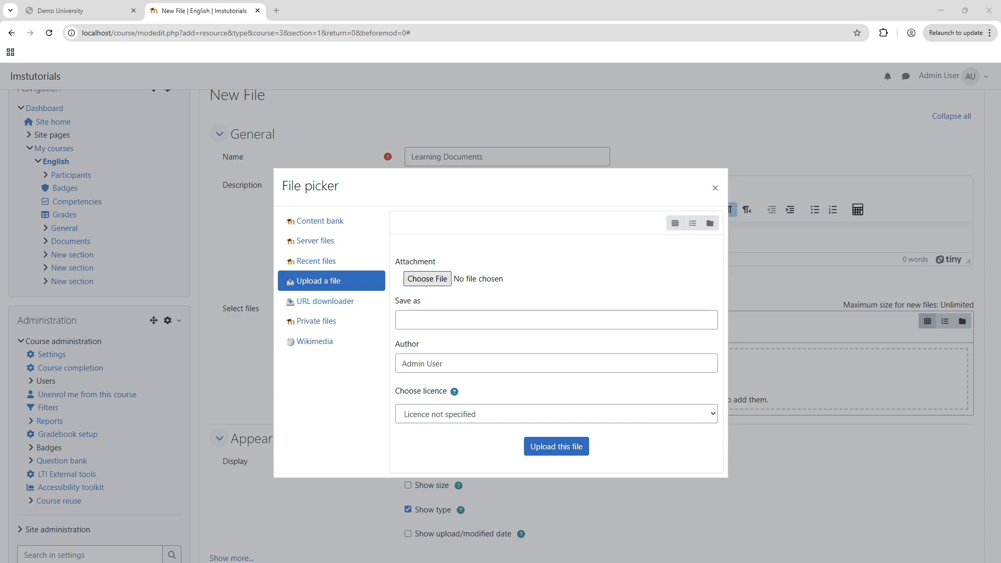
key(Return)
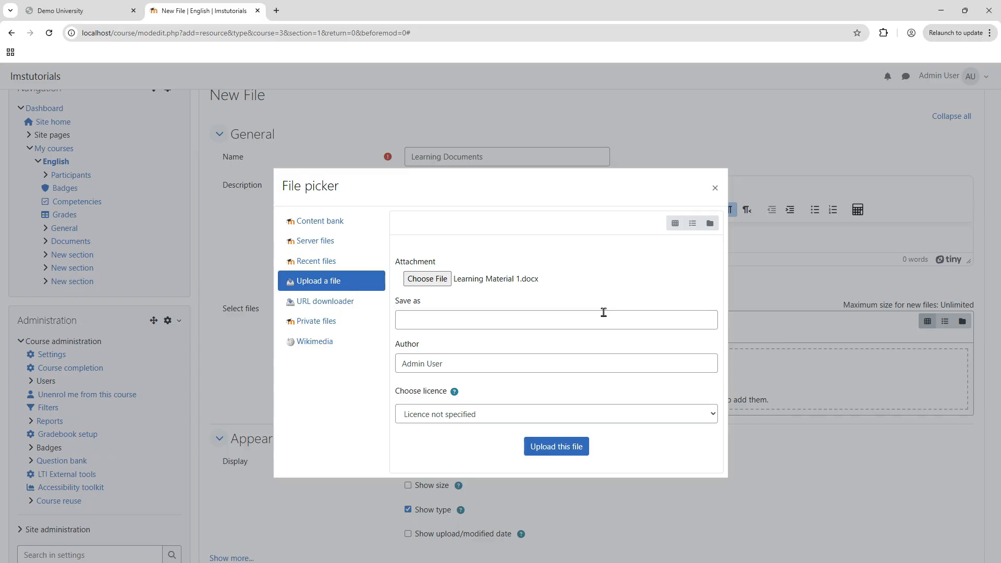
click(458, 284)
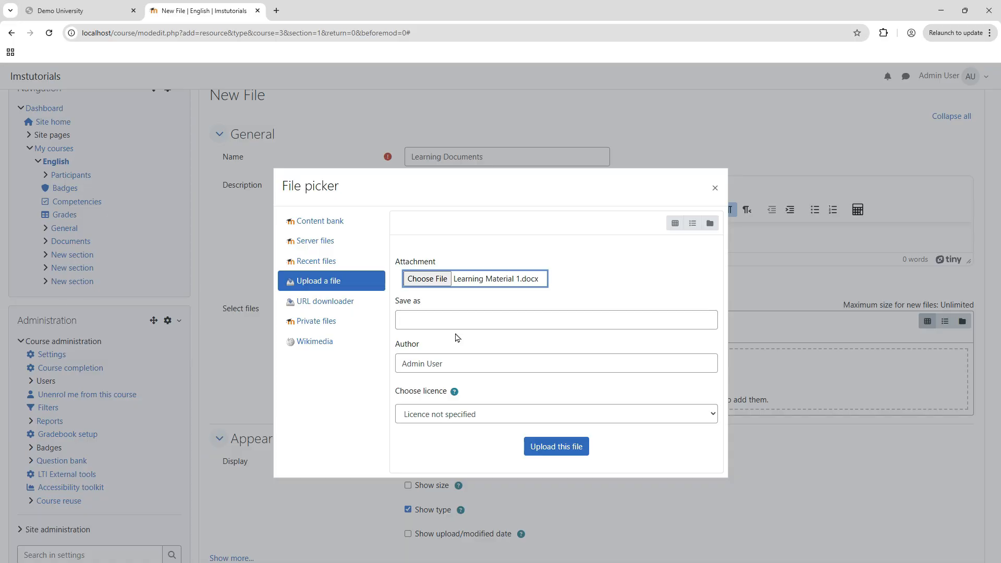
click(550, 444)
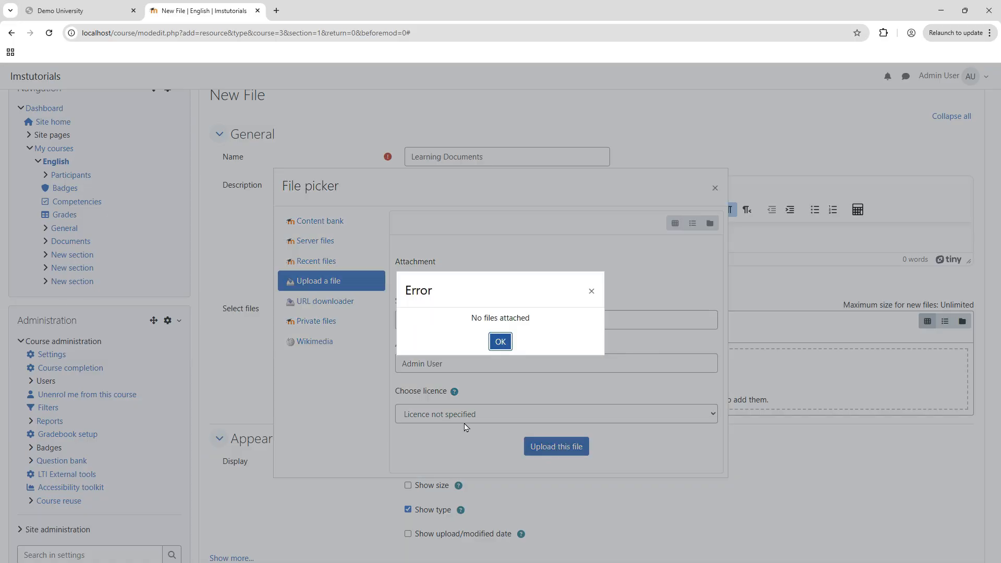
click(500, 340)
click(447, 282)
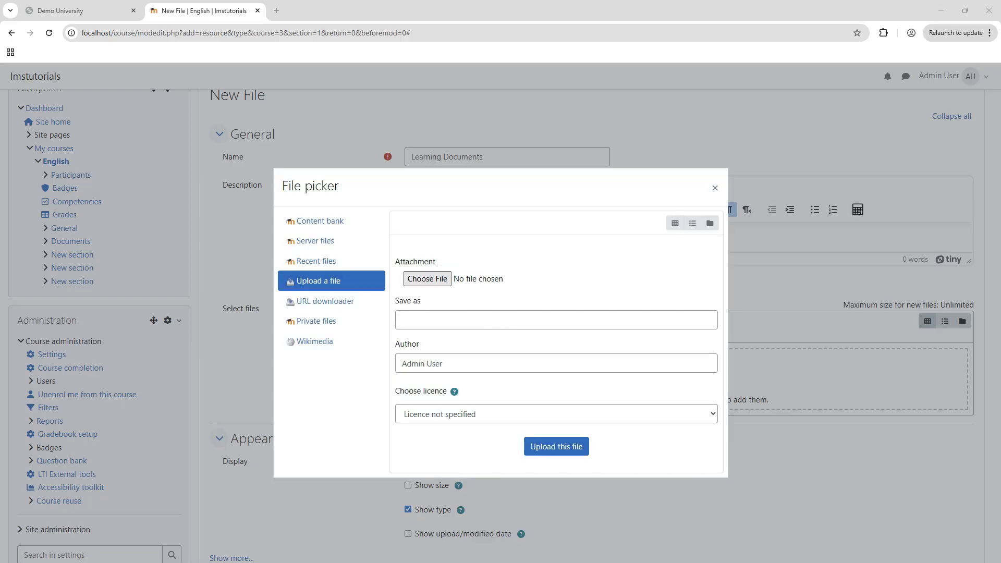
double_click(455, 268)
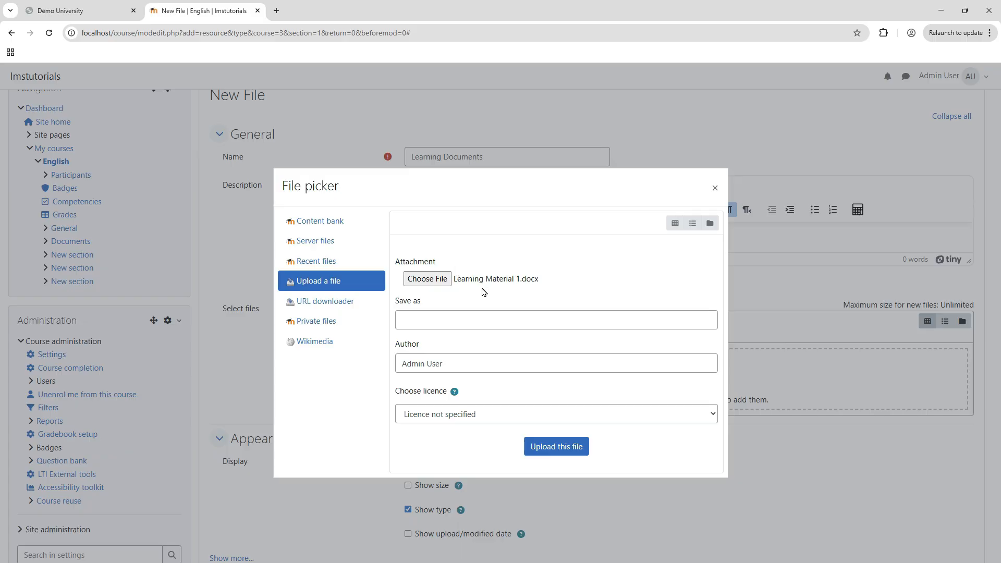
click(543, 449)
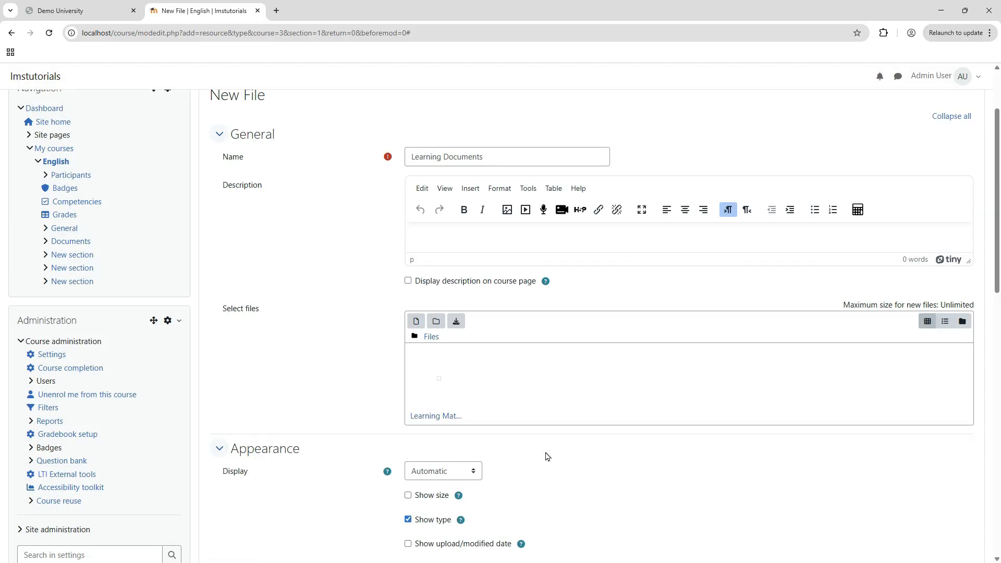
- Save the Learning Documents resource, return to the course, and open the document from the Documents section
scroll(485, 367, down, 2)
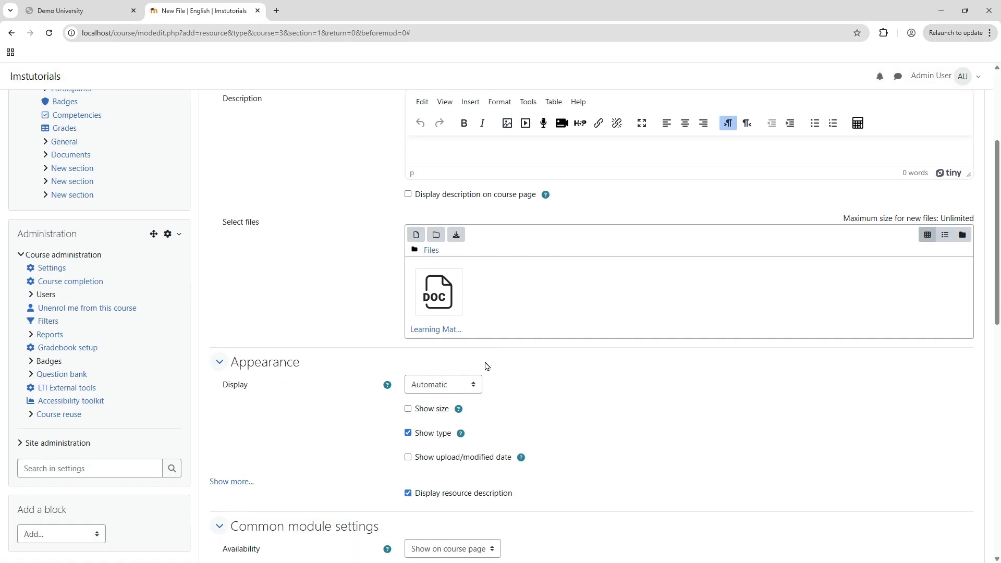
scroll(497, 291, up, 2)
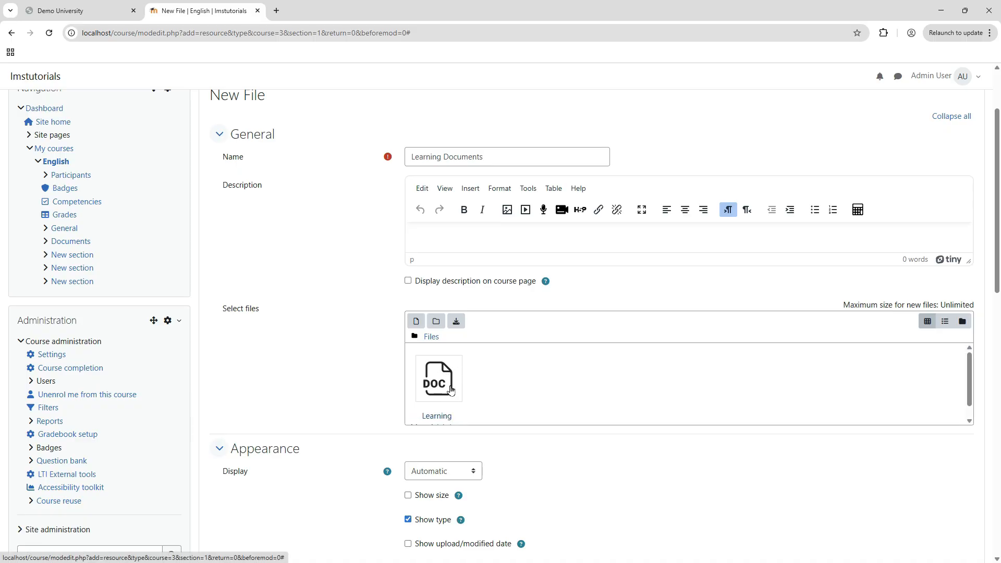
scroll(537, 391, down, 10)
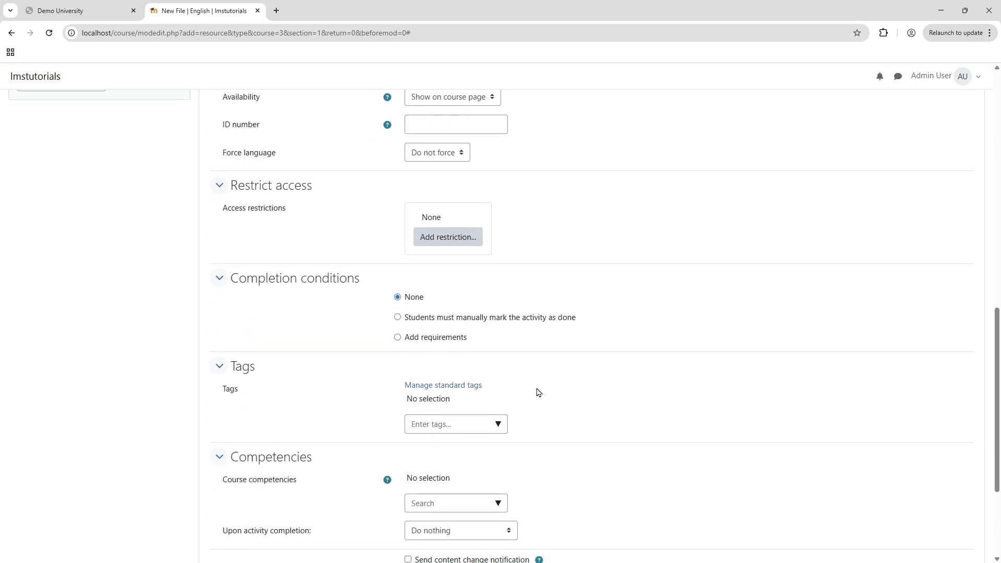
scroll(538, 393, down, 3)
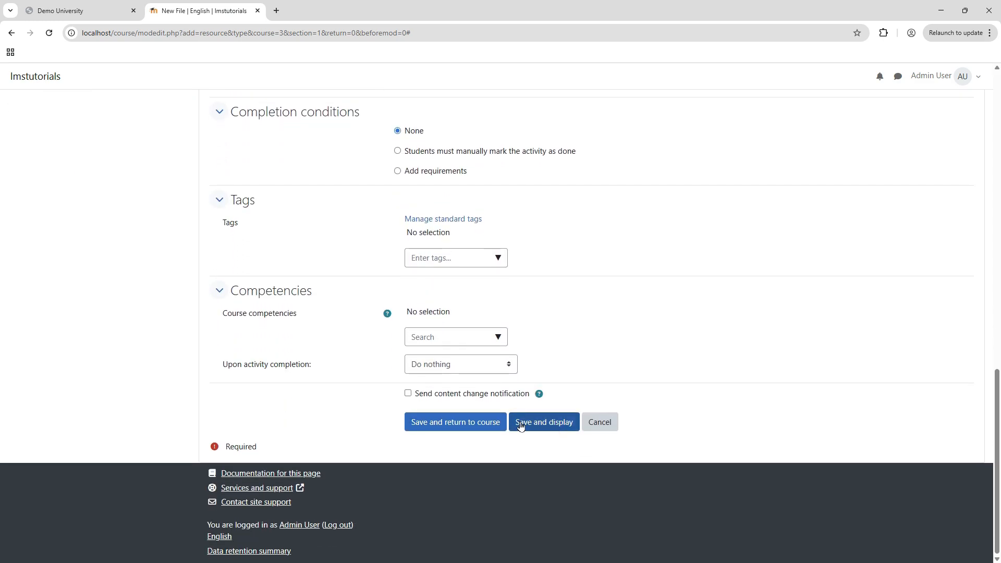
click(458, 427)
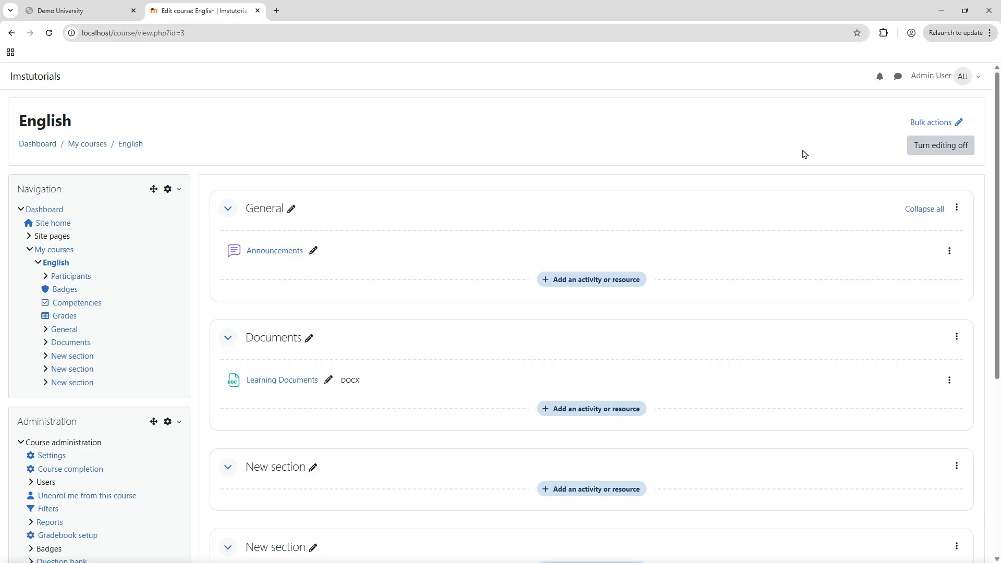
click(281, 383)
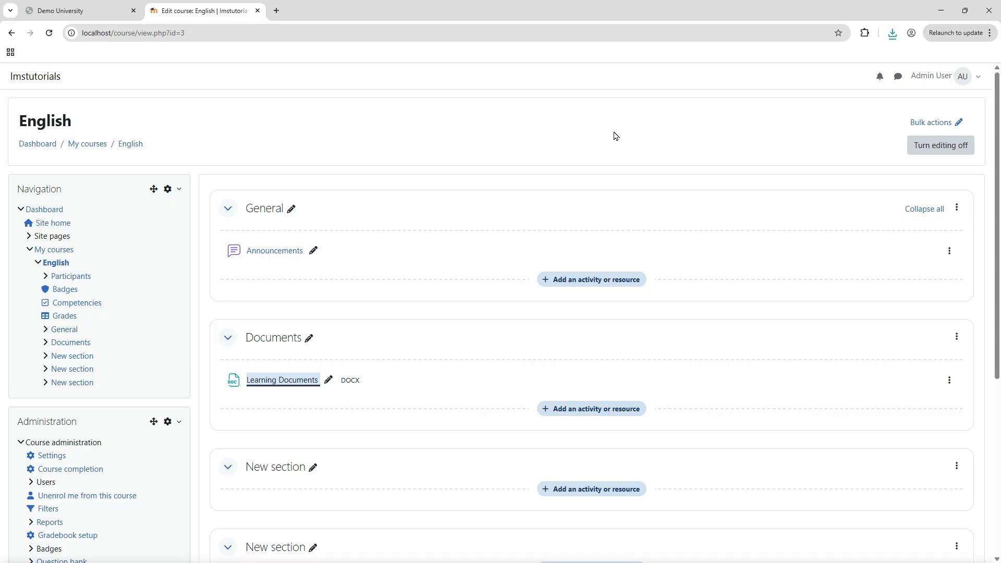
- Start another File resource in the Documents section and name it Learning Material PDF
click(578, 411)
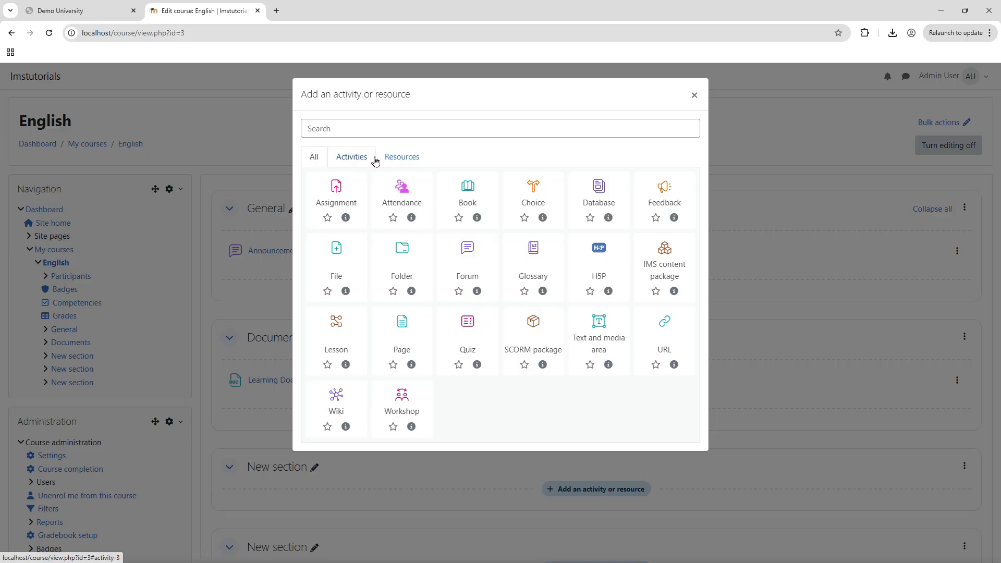
click(342, 269)
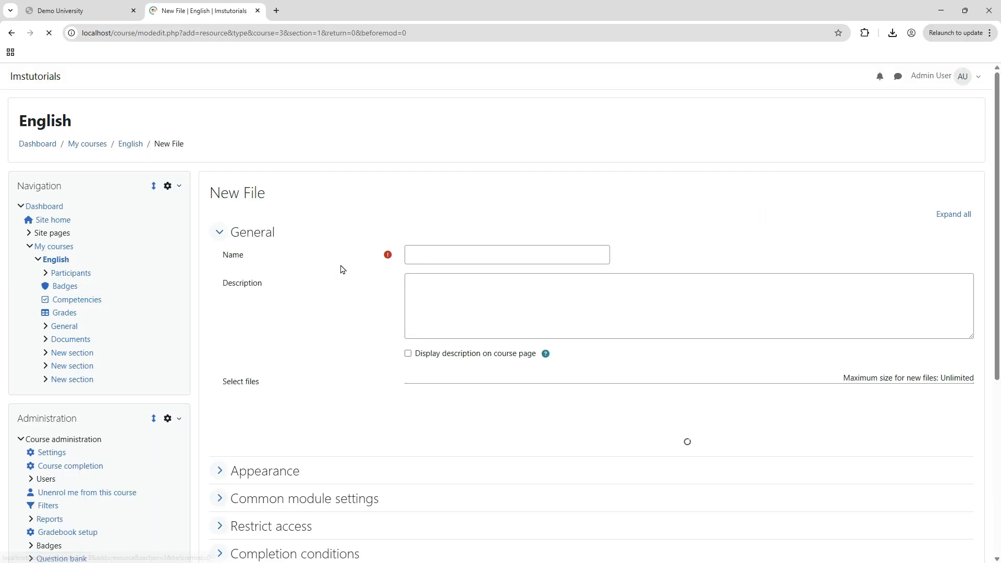
click(422, 254)
text(Learning Material PDF)
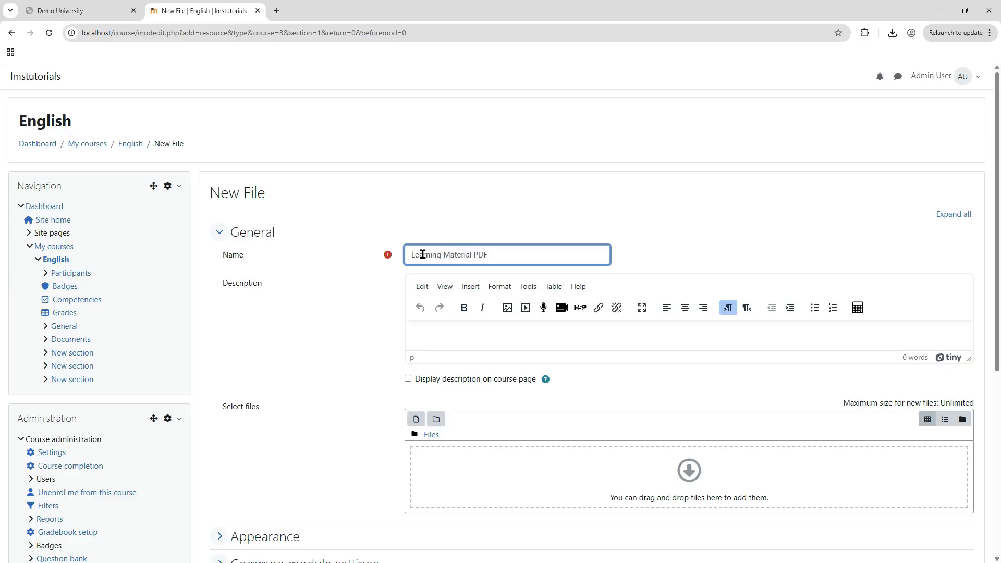
- Upload Learning Material 1.pdf to the new file resource, save it and return to the course
scroll(386, 339, down, 5)
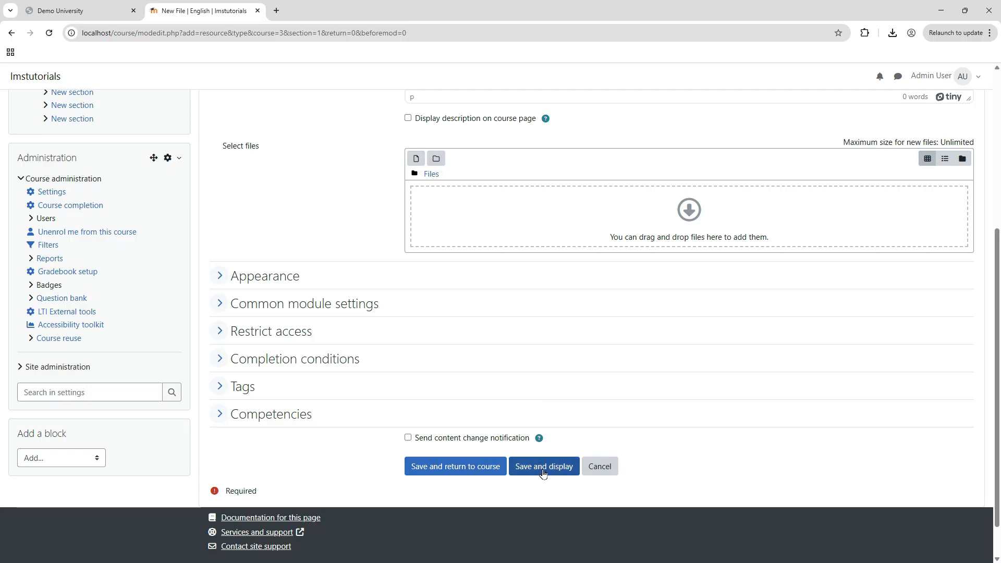
click(687, 219)
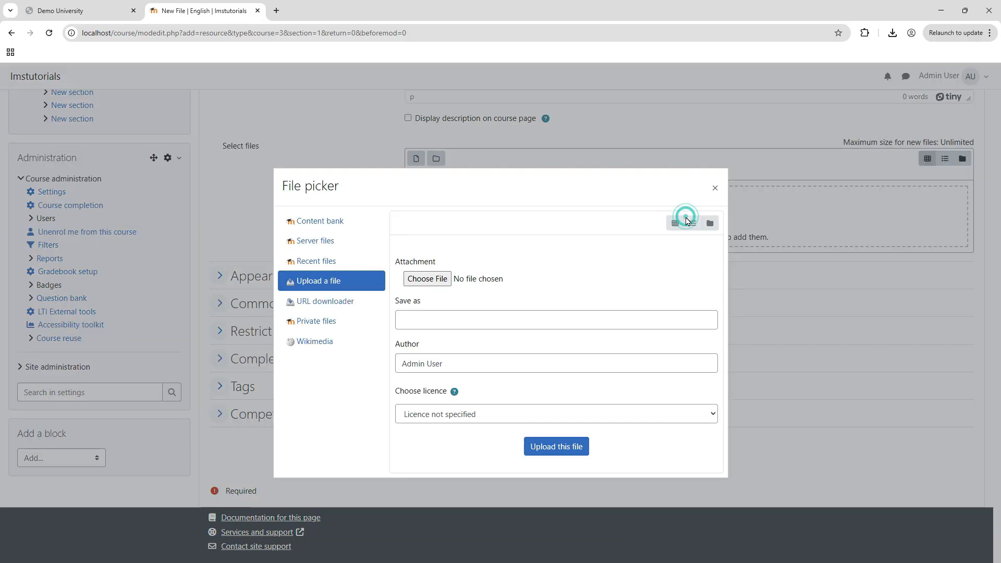
click(438, 284)
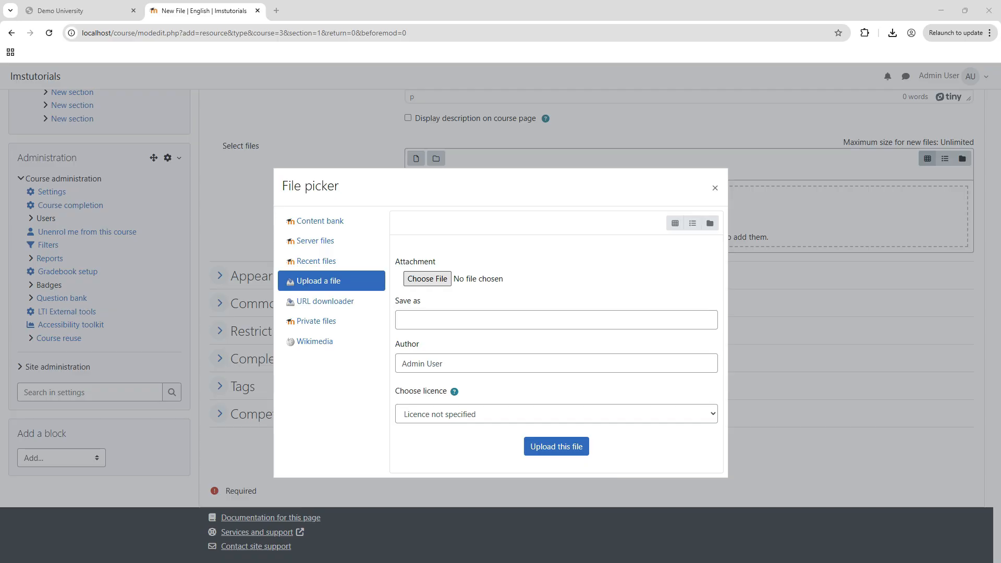
click(386, 271)
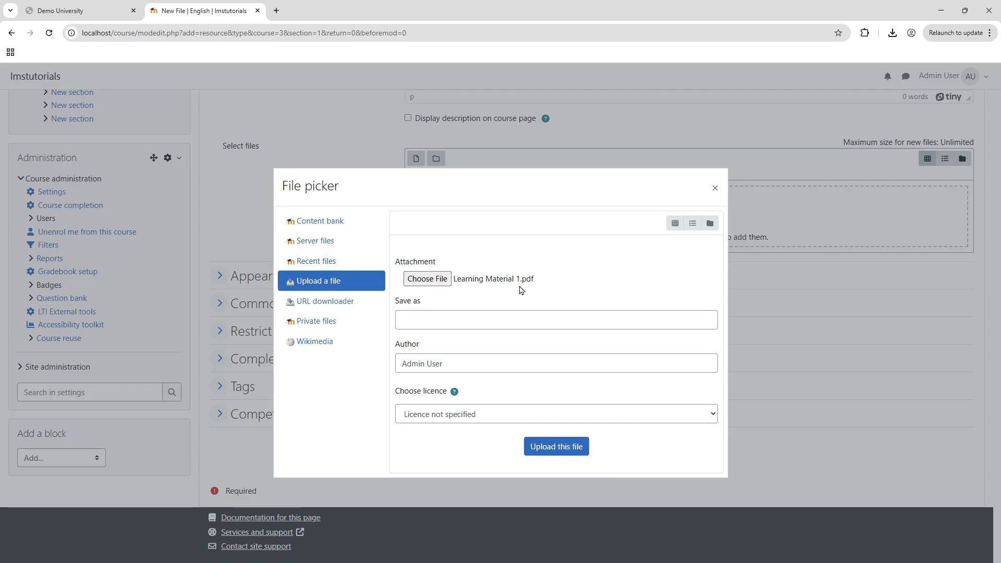
click(550, 447)
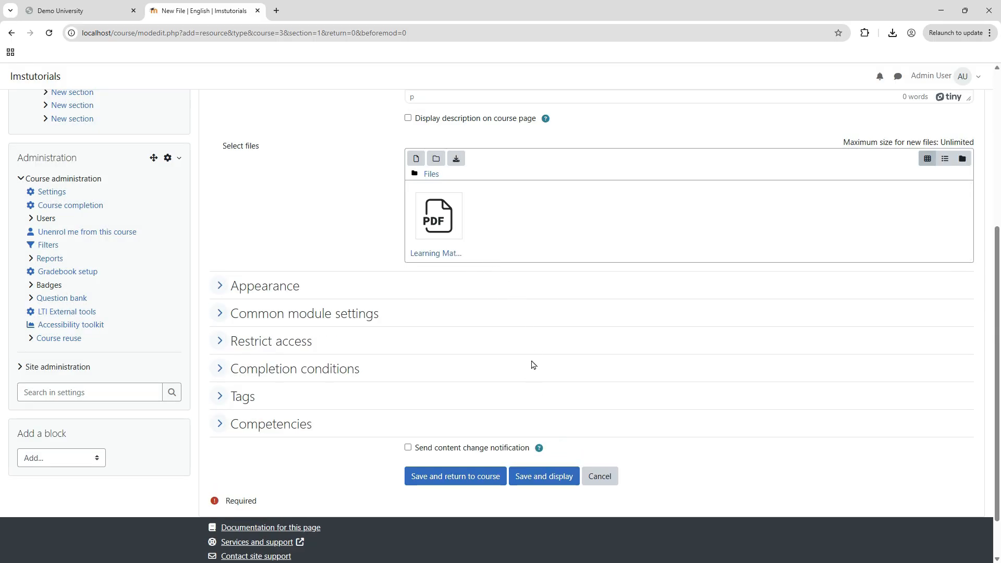
click(457, 477)
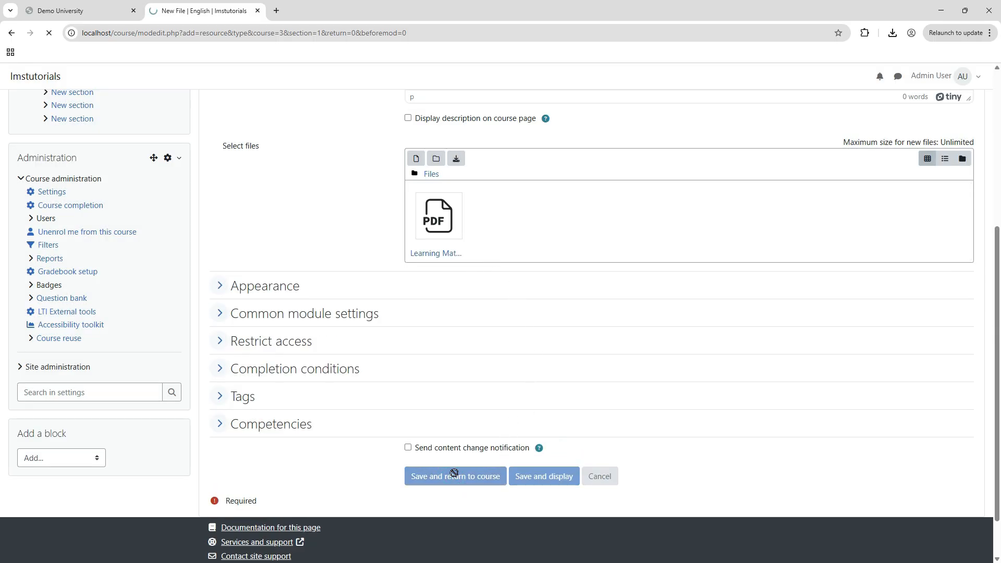
- View the Learning Material PDF resource from the Documents section and return to the course page
scroll(444, 368, down, 2)
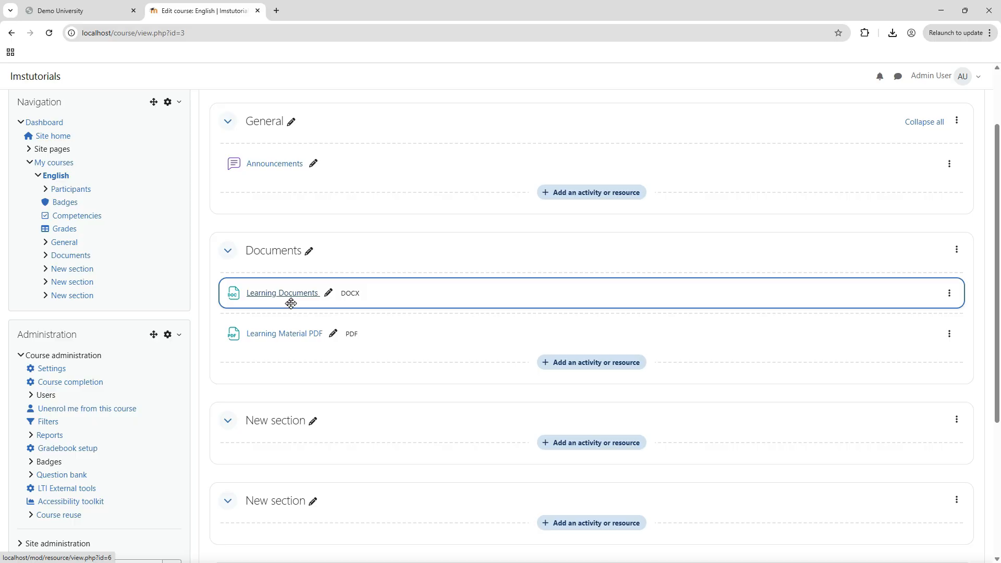
click(289, 338)
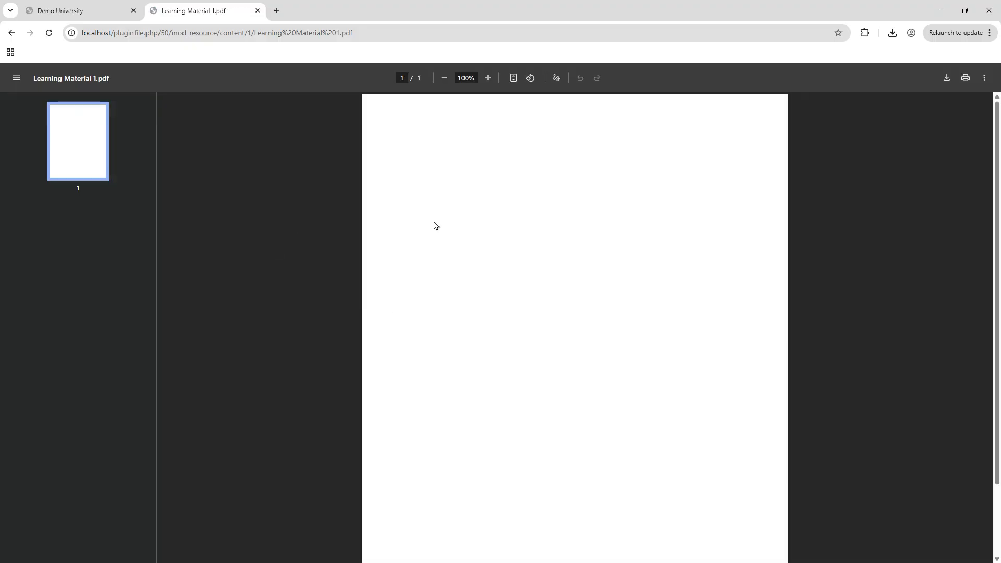
click(12, 34)
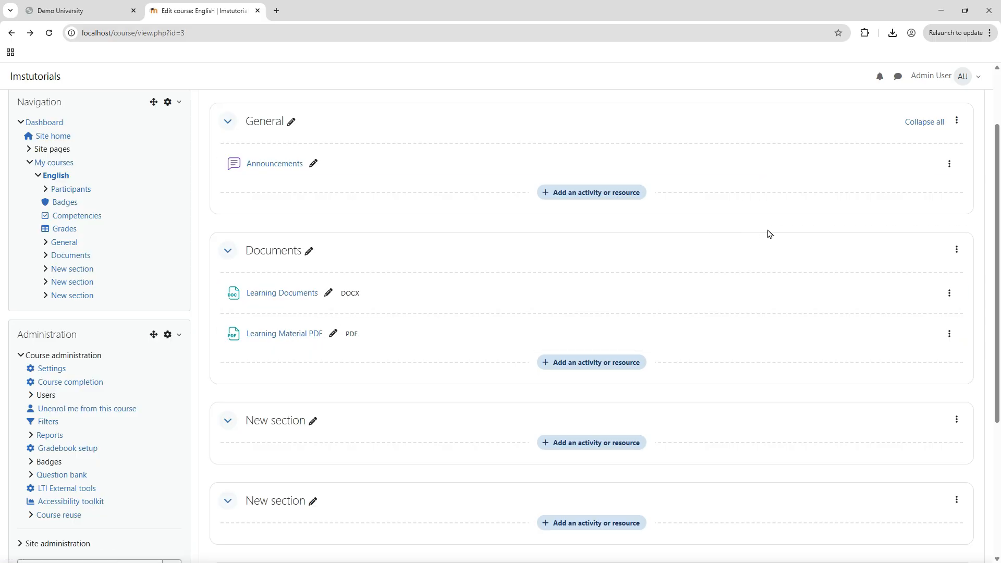
- Turn off editing for the English course and look over its sections and resources
scroll(767, 232, up, 2)
click(940, 147)
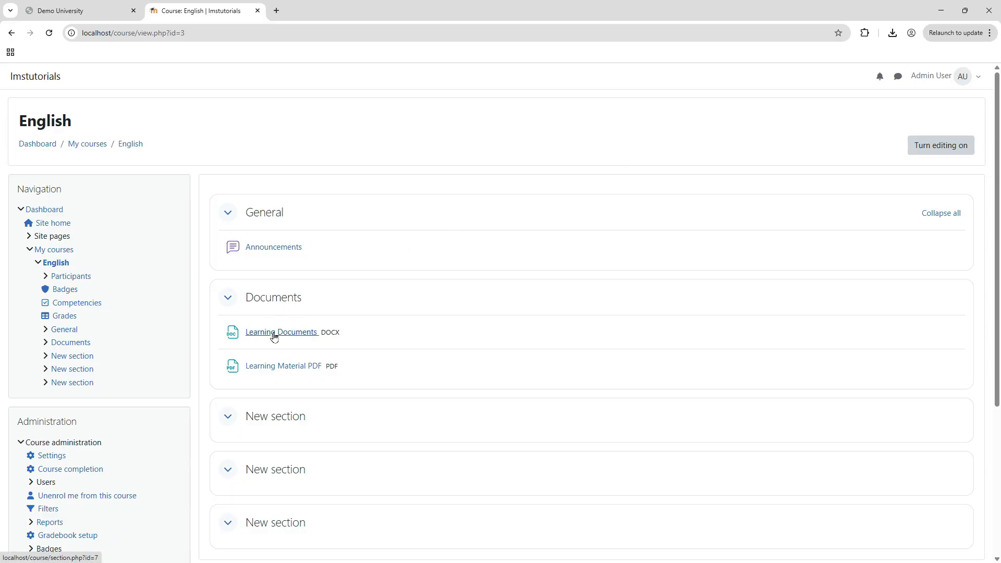
scroll(313, 293, down, 3)
scroll(383, 327, up, 2)
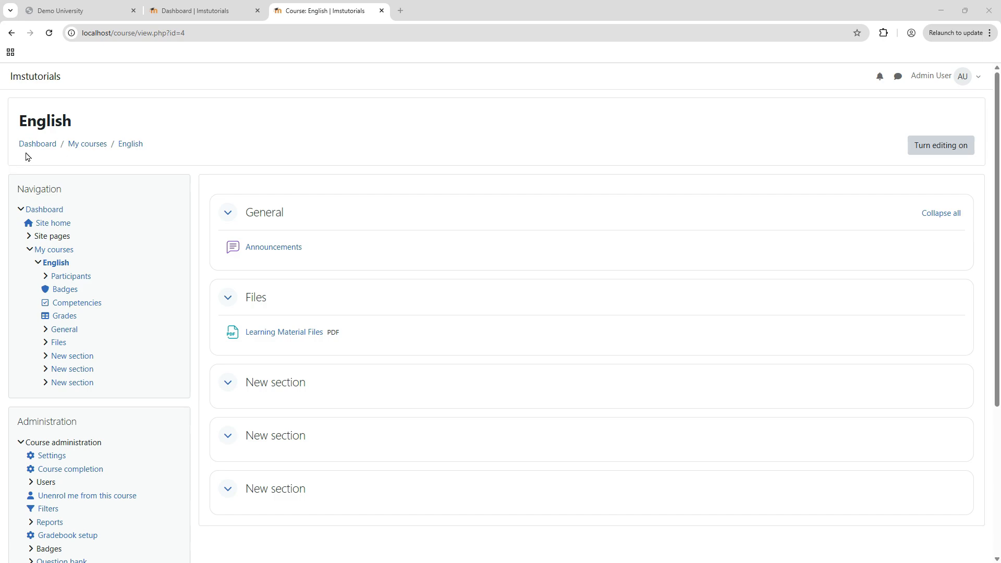
- Reopen the English course from the Dashboard, turn on editing and look over its sections
click(42, 150)
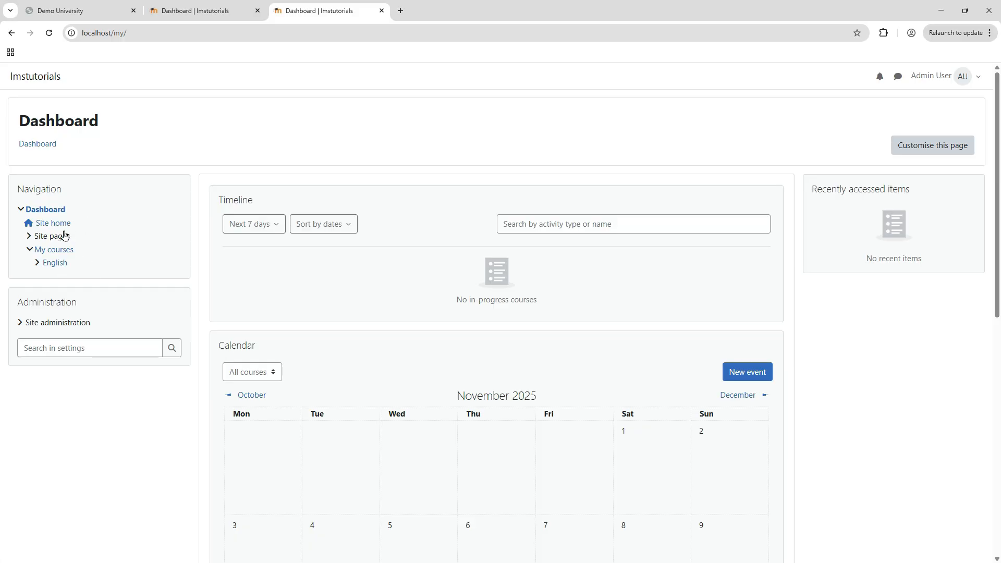
click(55, 262)
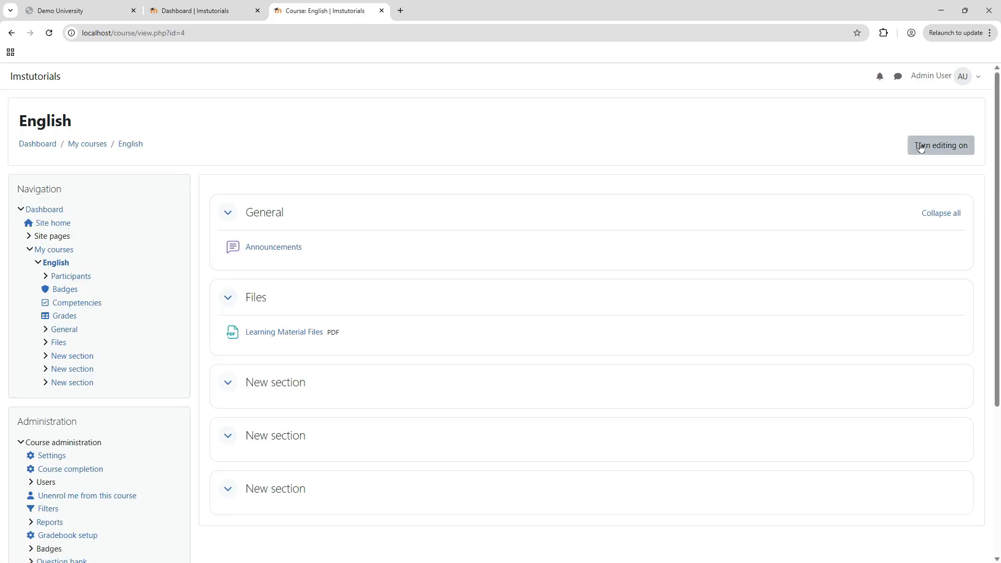
click(946, 147)
scroll(696, 148, down, 3)
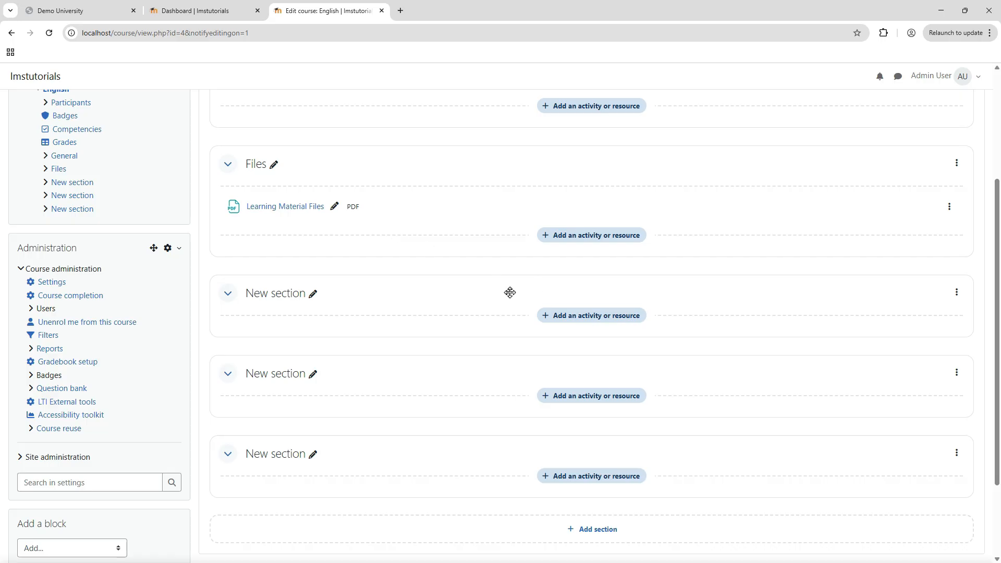
scroll(299, 462, down, 2)
scroll(313, 448, up, 2)
scroll(315, 441, up, 2)
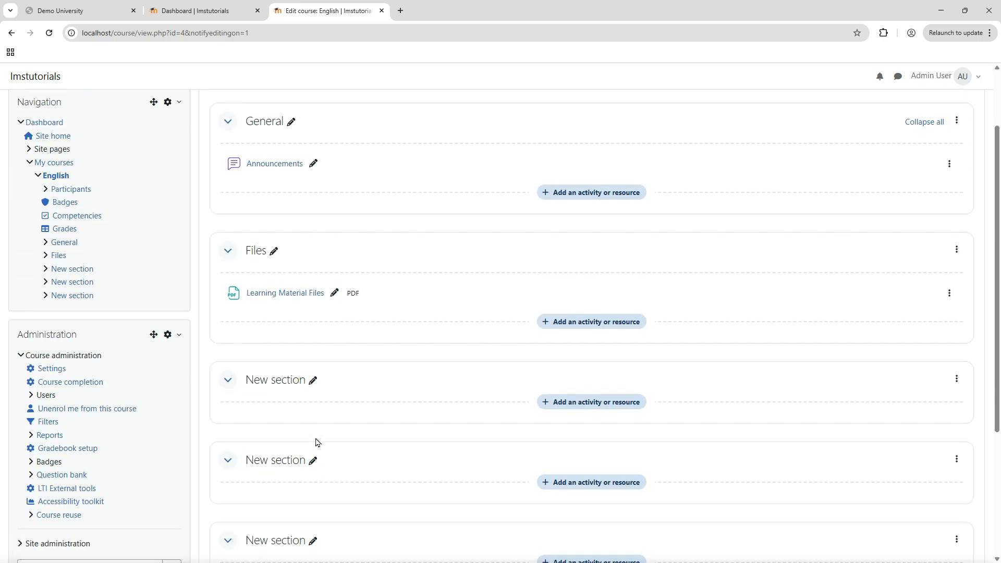
scroll(315, 440, down, 2)
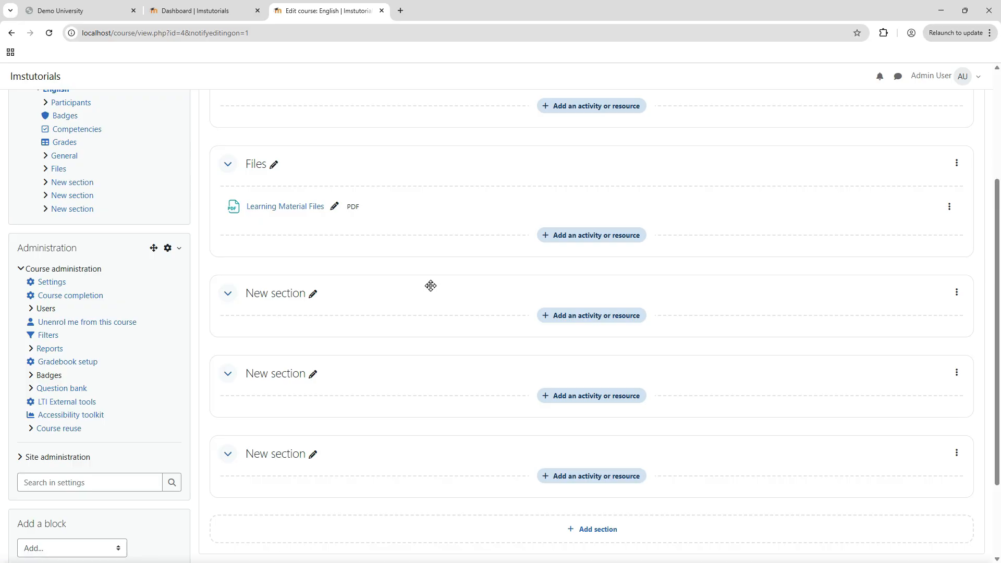
- Rename the new section directly below Files as Quiz and start a new Quiz activity in it
click(313, 294)
text(Quiz)
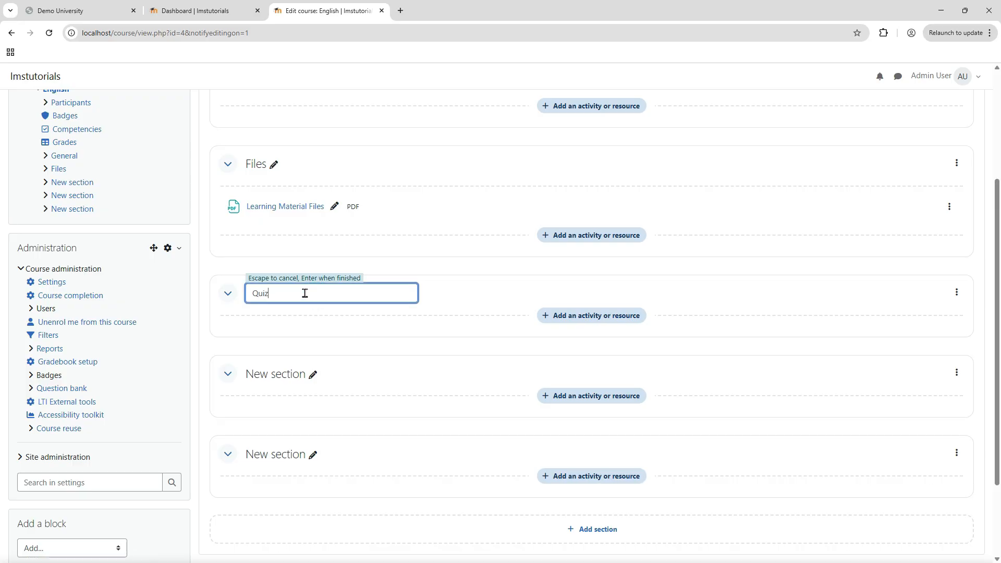
key(Return)
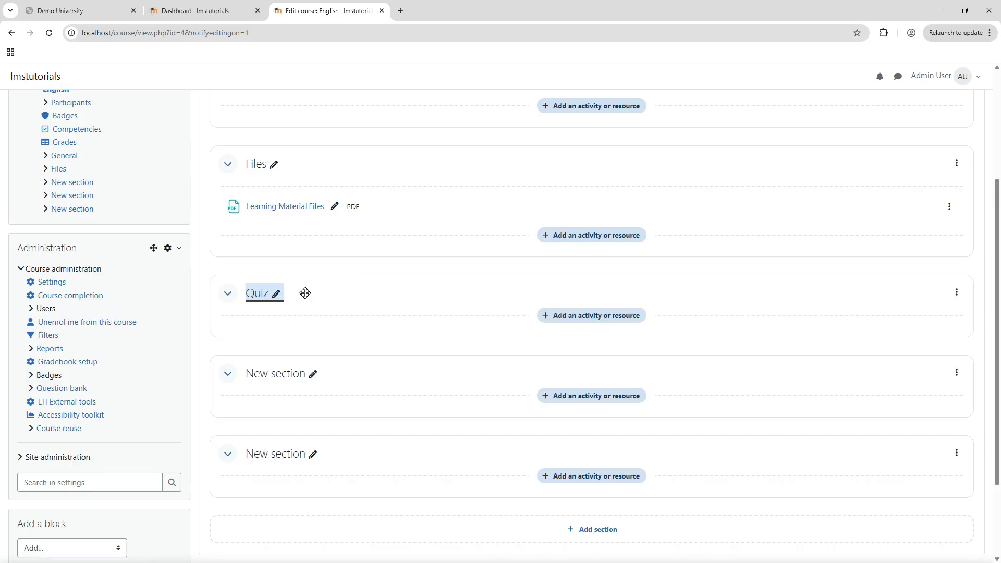
click(572, 318)
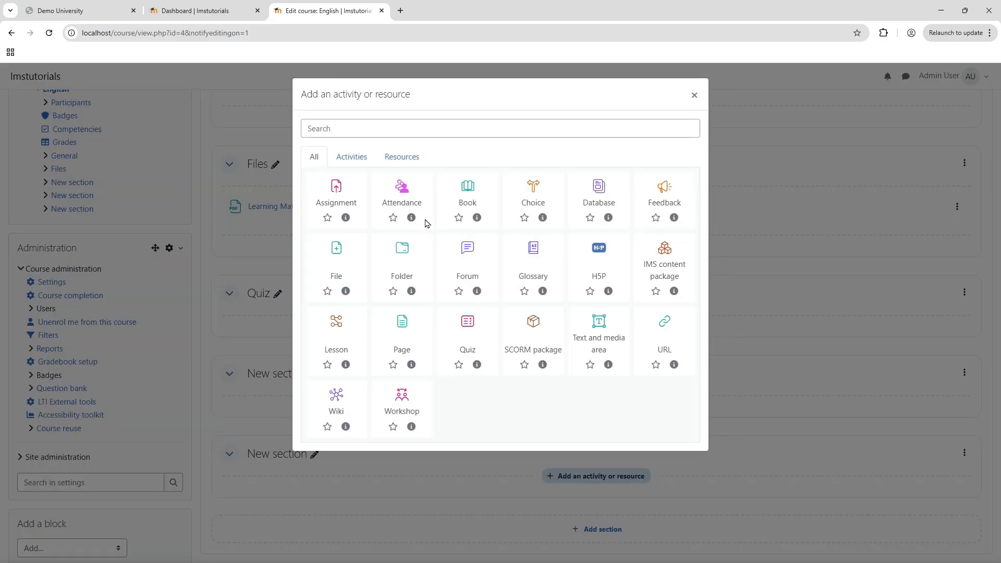
click(466, 339)
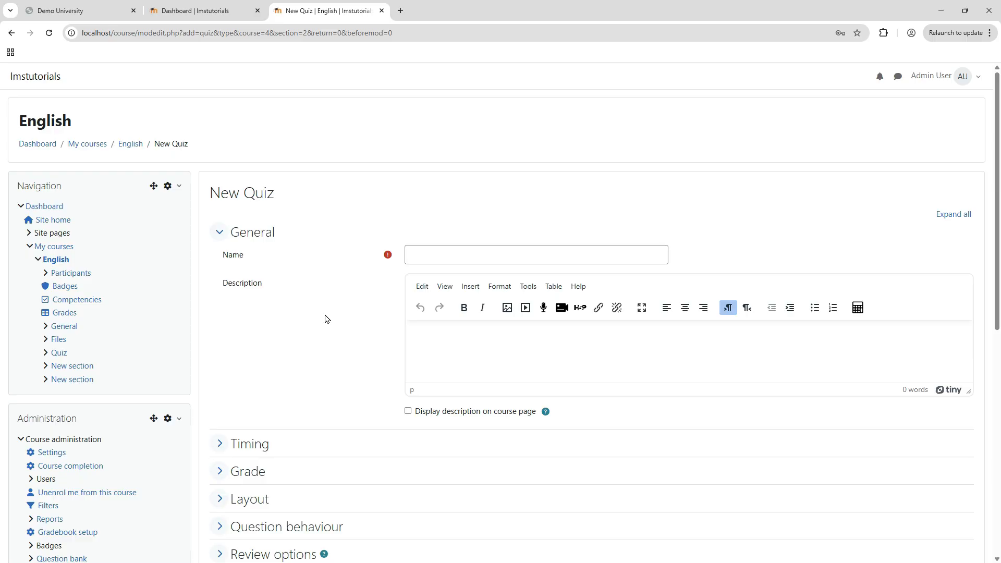
- Look over the settings groups of the new quiz form, from Timing down to Competencies
scroll(325, 319, down, 3)
scroll(326, 318, up, 3)
scroll(325, 318, down, 2)
scroll(325, 319, down, 2)
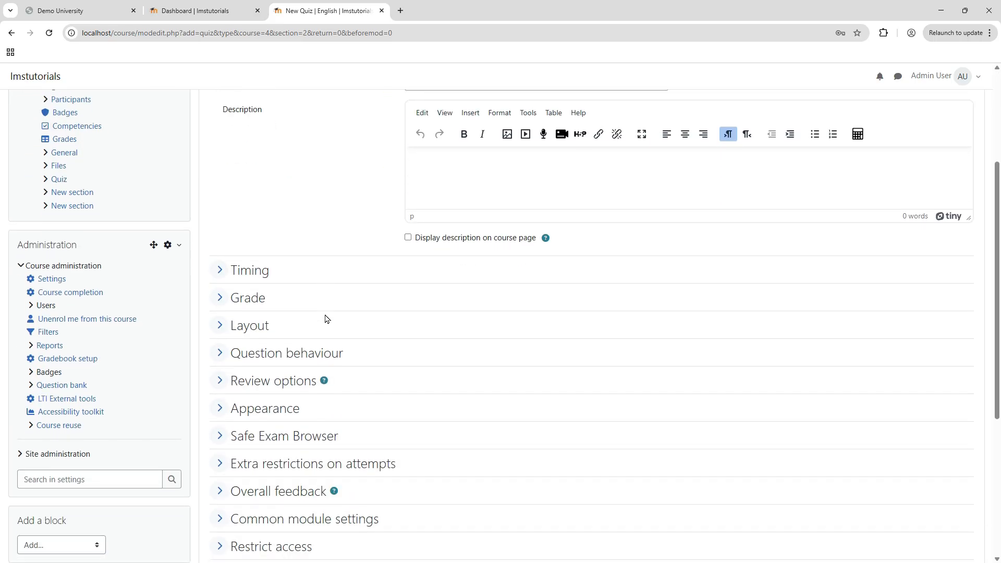
scroll(331, 262, down, 2)
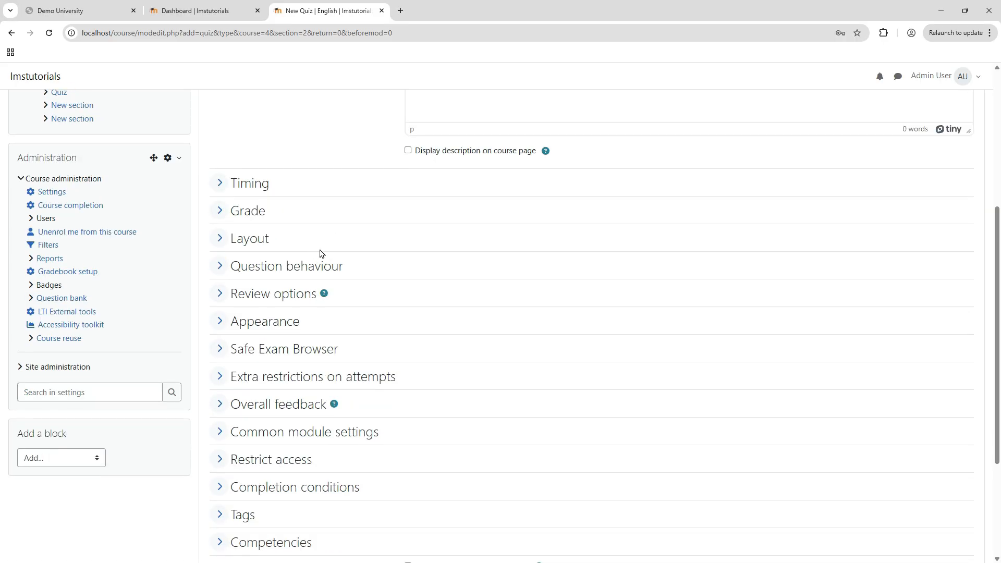
click(280, 298)
scroll(291, 351, down, 4)
scroll(301, 377, up, 2)
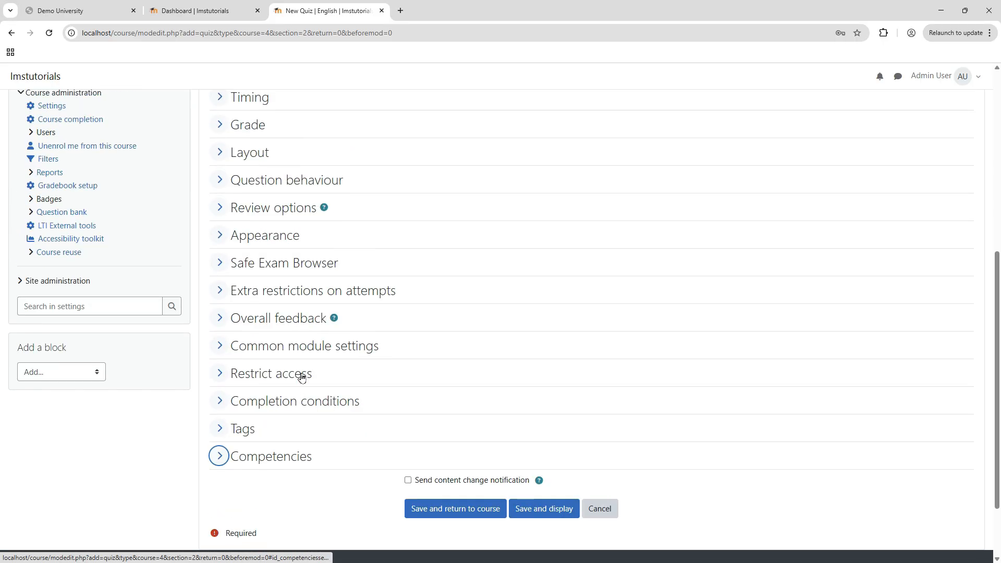
scroll(339, 404, up, 2)
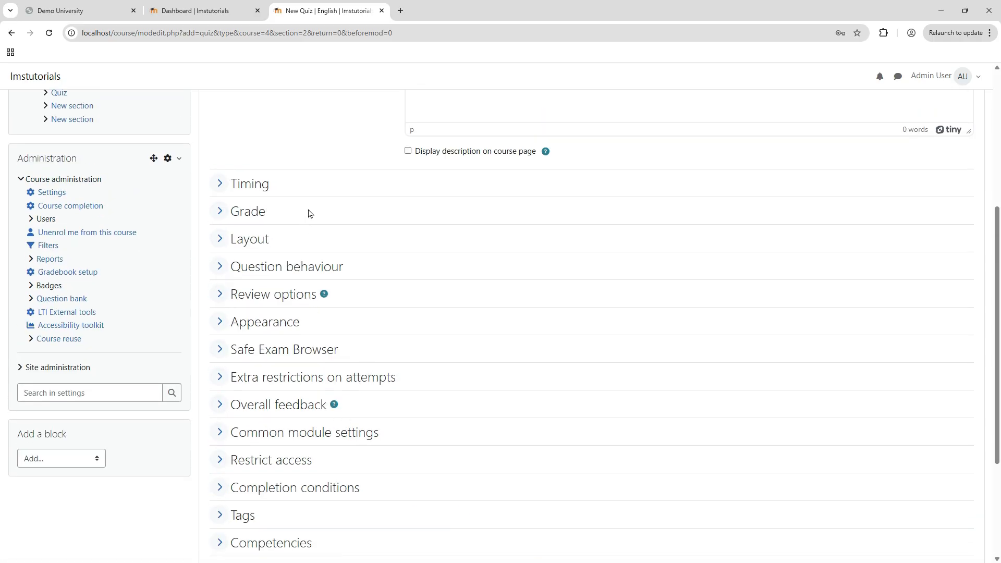
scroll(308, 213, up, 4)
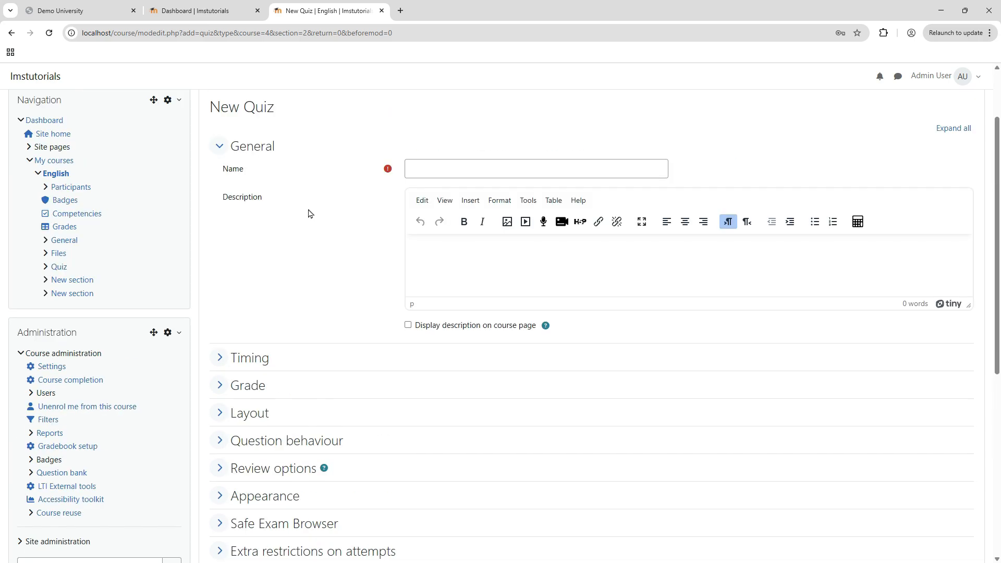
- Name the quiz Quiz 1, expand all of its settings groups and look through their options
click(452, 160)
text(Quiz 1)
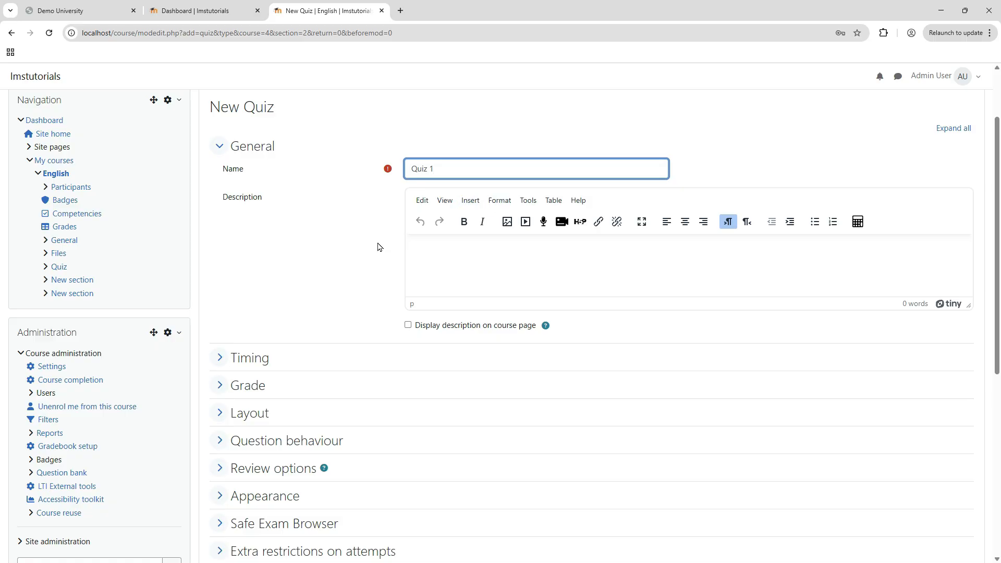
click(953, 127)
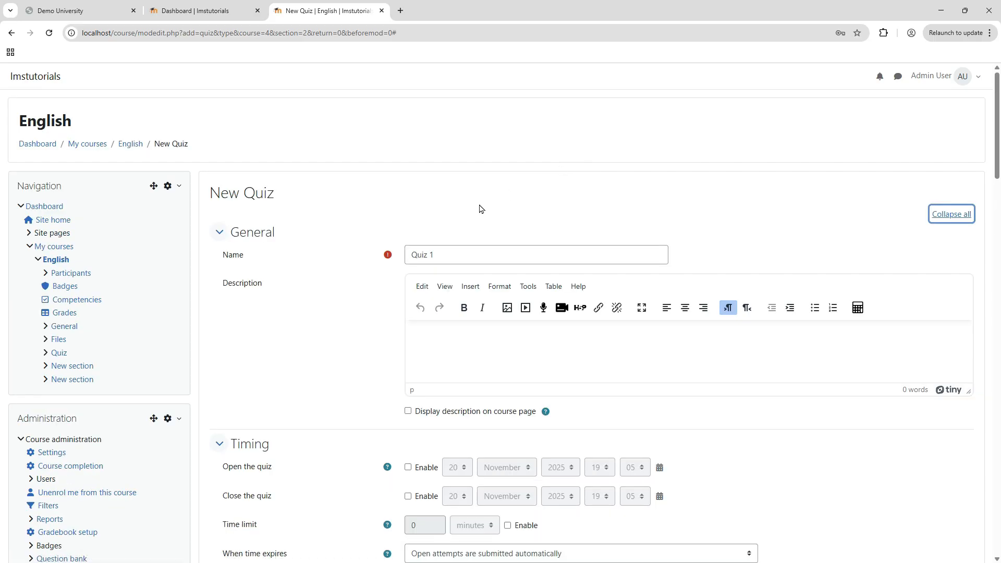
scroll(478, 208, down, 3)
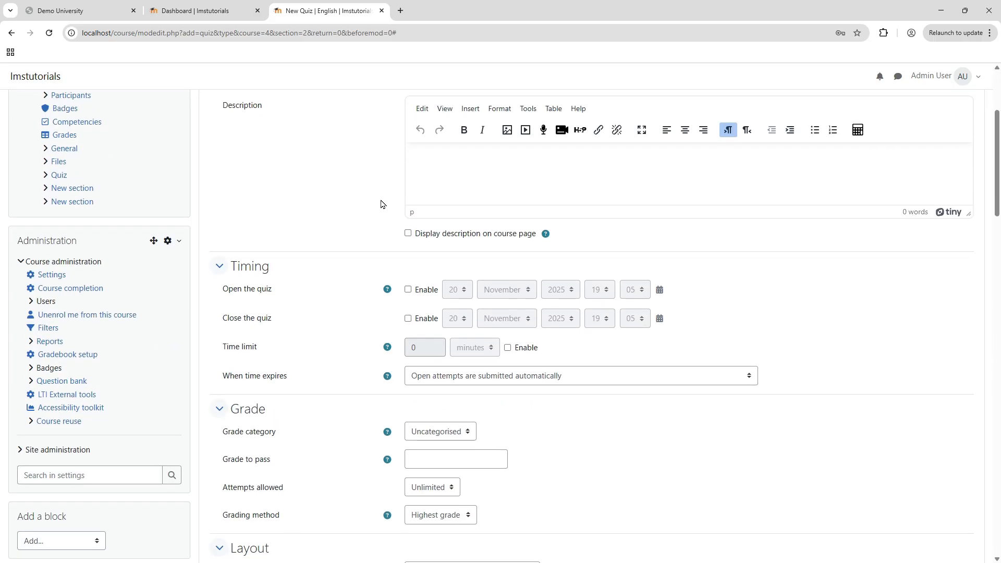
scroll(556, 227, down, 8)
scroll(557, 226, down, 8)
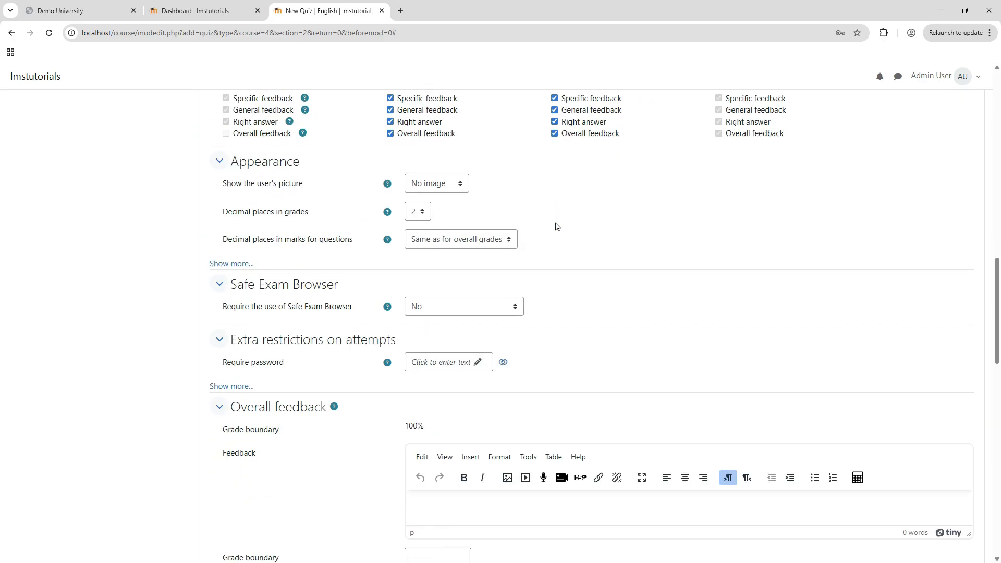
scroll(597, 243, up, 15)
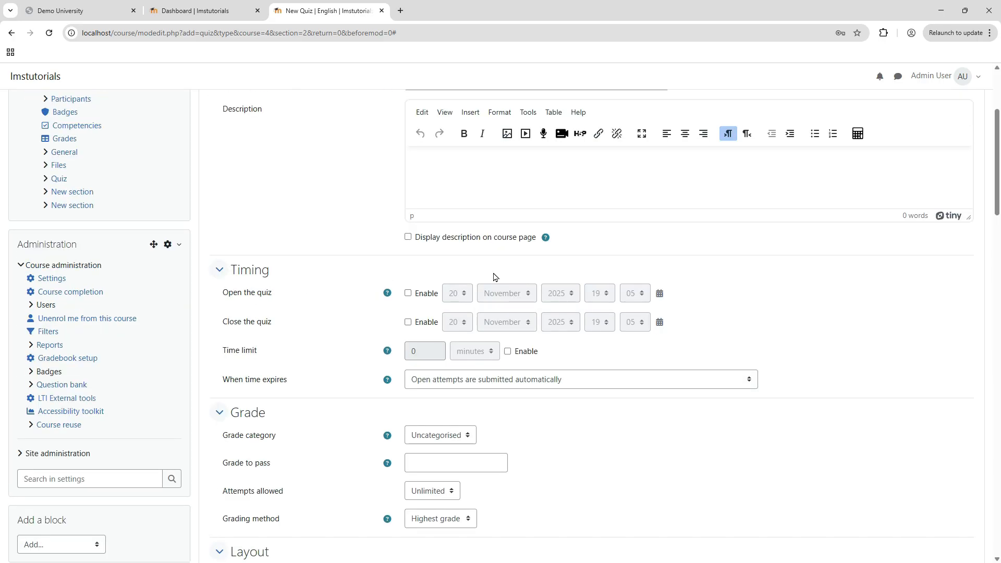
scroll(494, 274, down, 2)
scroll(770, 348, down, 1)
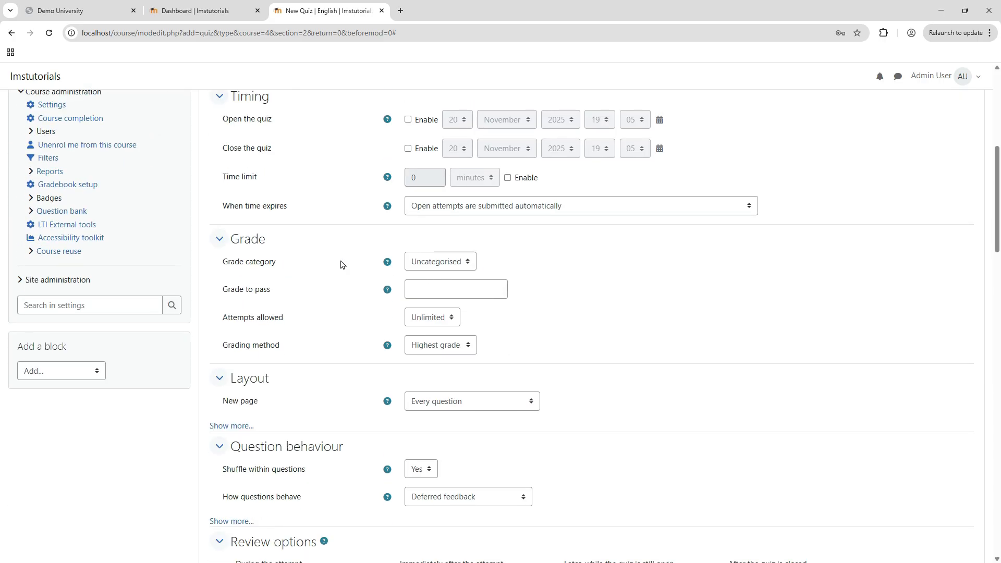
- Check the grade category options and set the quiz's grade to pass to 10
click(437, 263)
click(551, 266)
click(460, 290)
text(10)
click(566, 280)
click(438, 288)
key(BackSpace)
text(1)
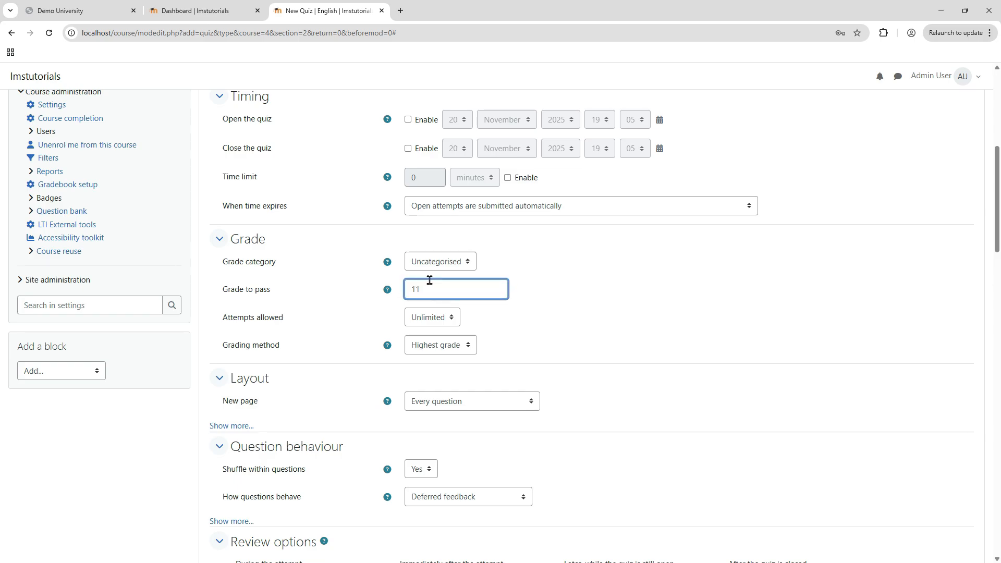
key(BackSpace)
text(0)
- Review the remaining quiz settings, then save the quiz and return to the course
scroll(576, 284, down, 20)
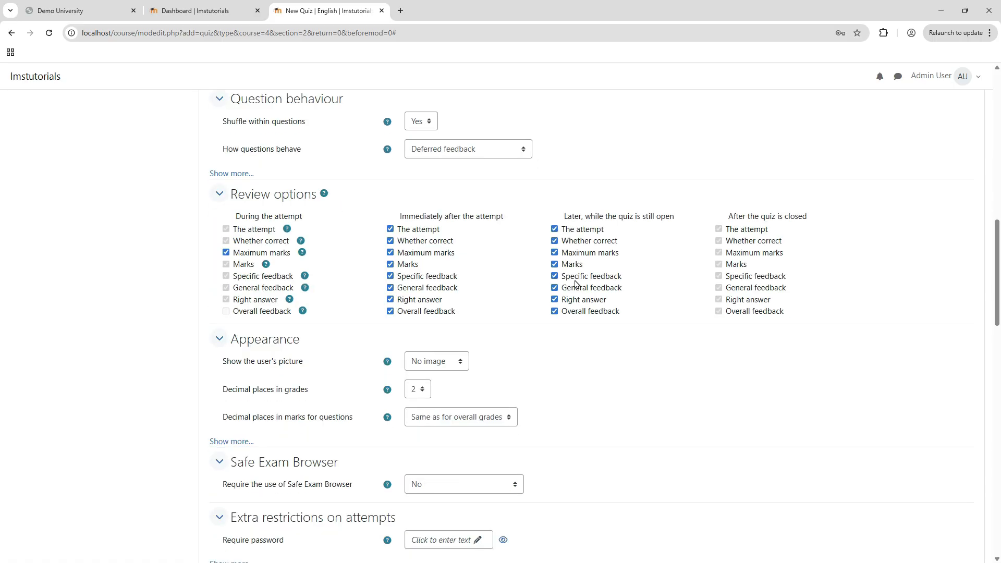
scroll(576, 284, down, 7)
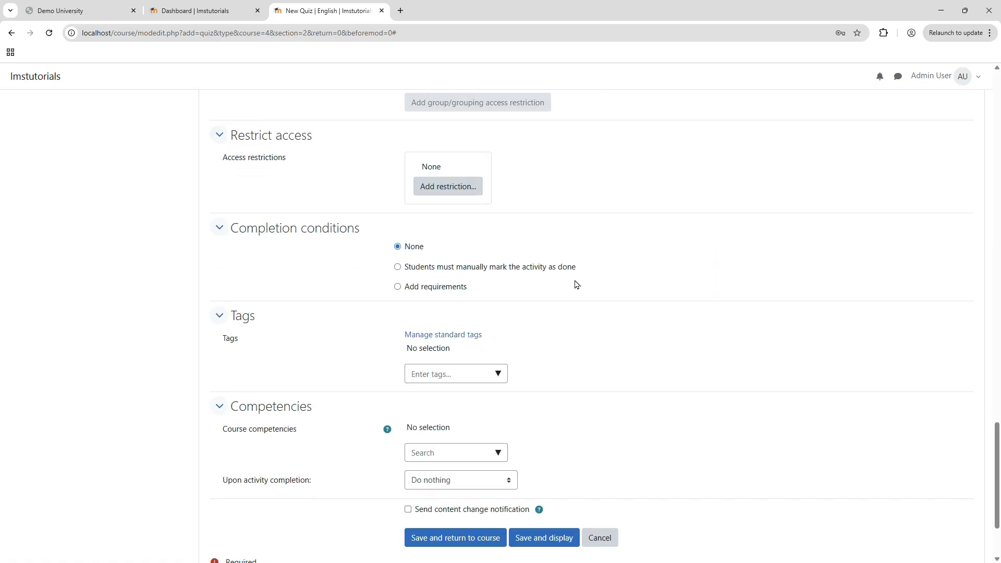
click(485, 423)
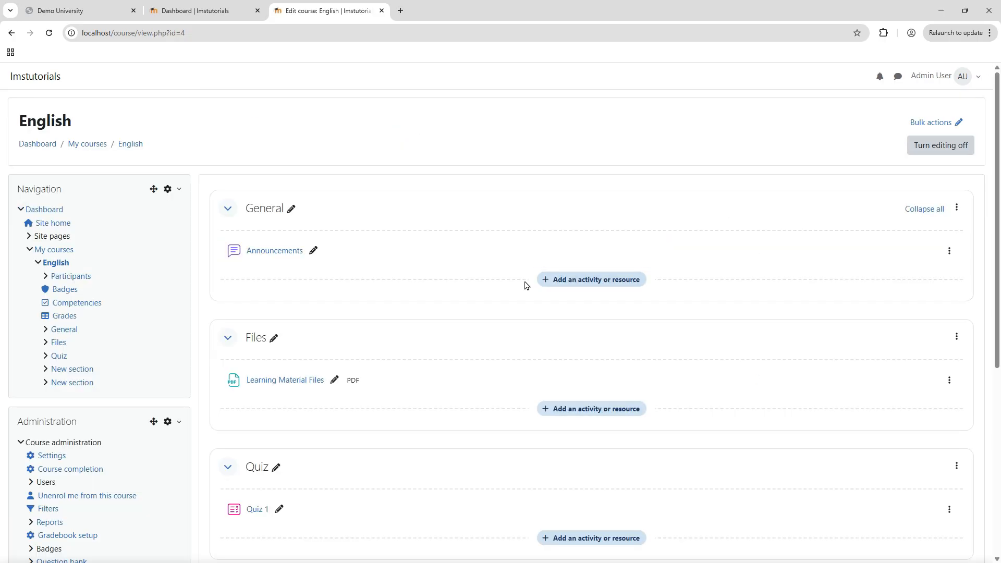
- Open Quiz 1 from the Quiz section and examine its grading method and grade to pass
scroll(525, 284, down, 3)
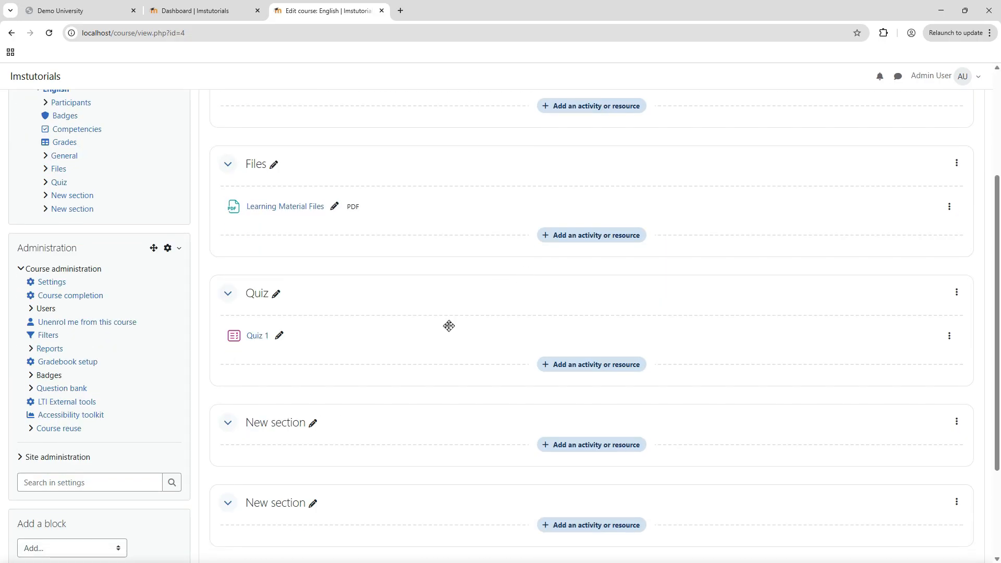
click(261, 337)
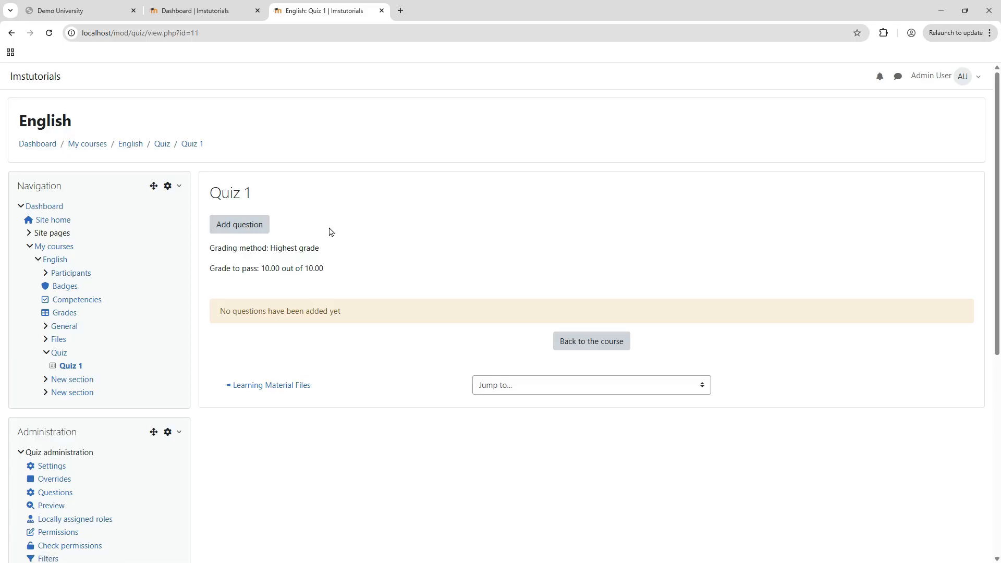
drag(209, 248, 342, 248)
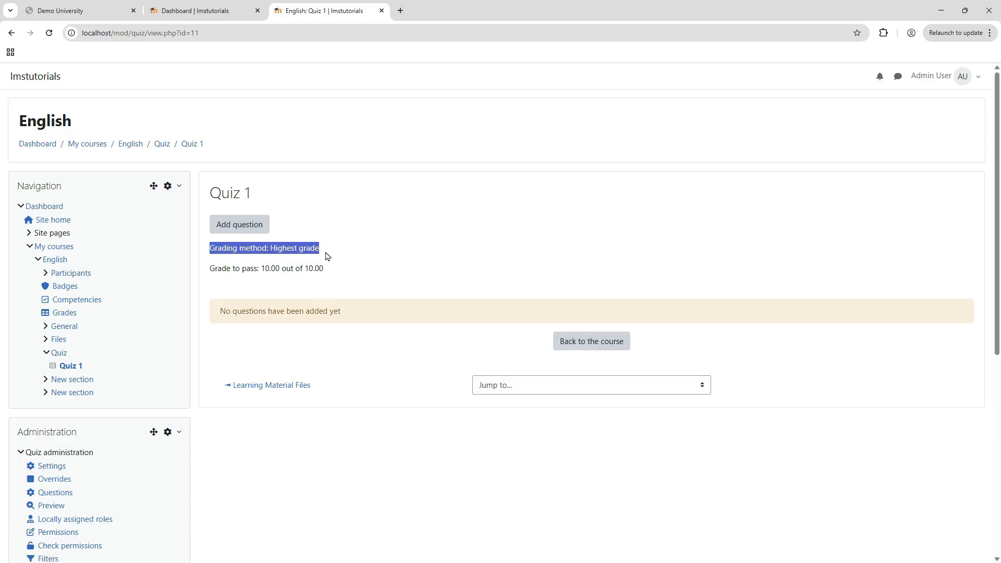
click(241, 269)
triple_click(241, 269)
click(398, 252)
click(301, 248)
triple_click(301, 248)
click(380, 245)
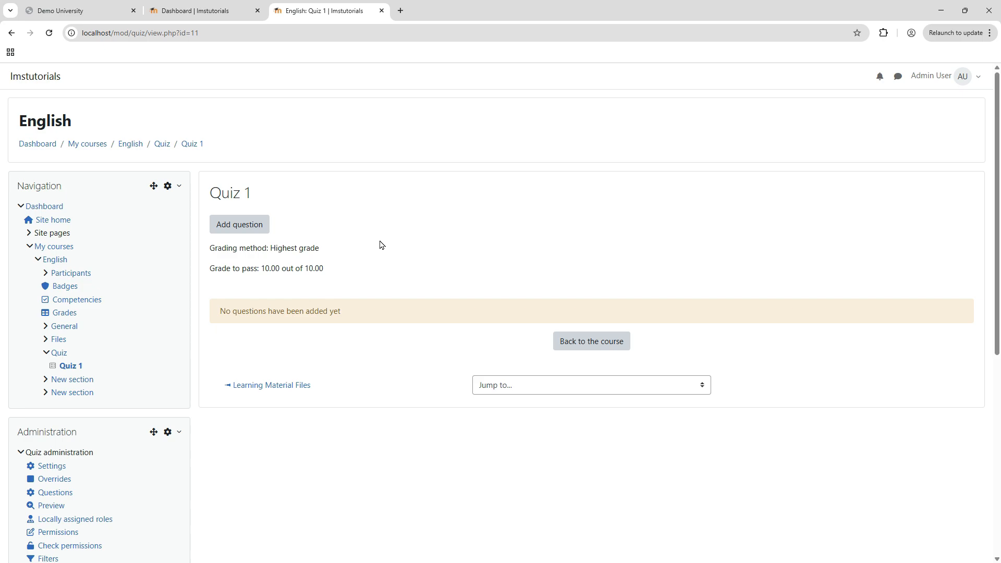
- Open the question editing page of Quiz 1 and bring up the question types for a new question
click(245, 225)
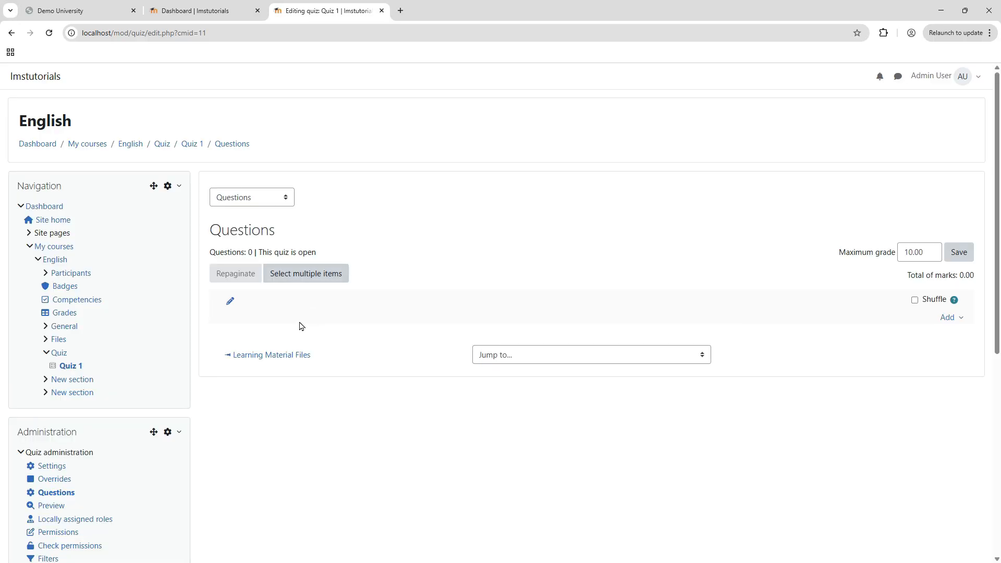
click(949, 318)
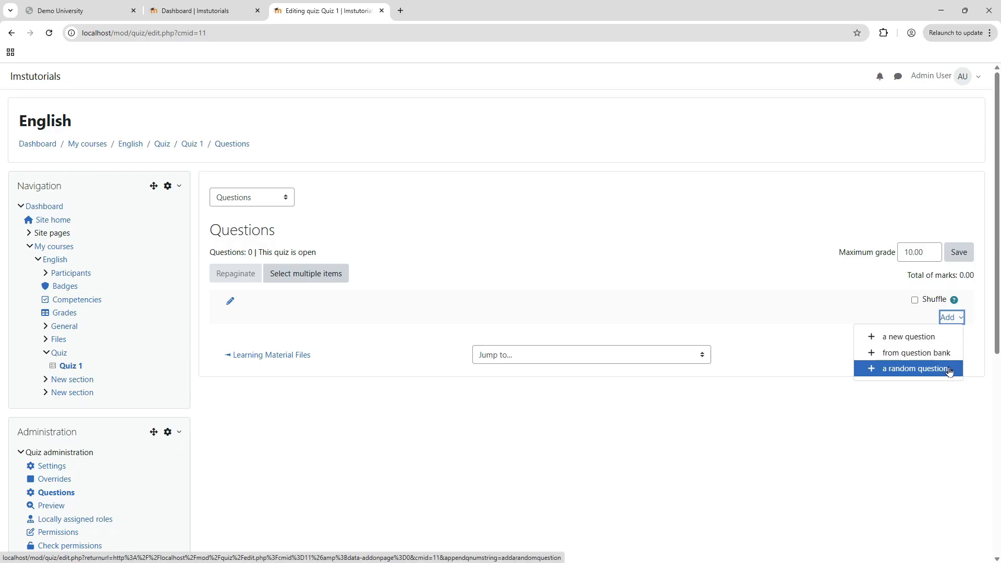
click(911, 338)
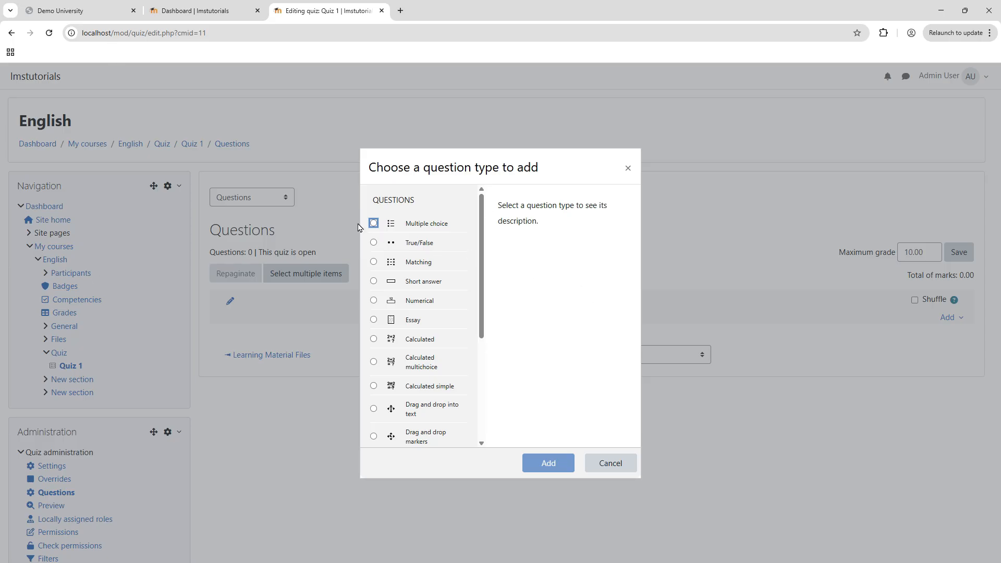
- Look through the available question types and add a Multiple choice question to the quiz
click(10, 10)
scroll(440, 368, down, 3)
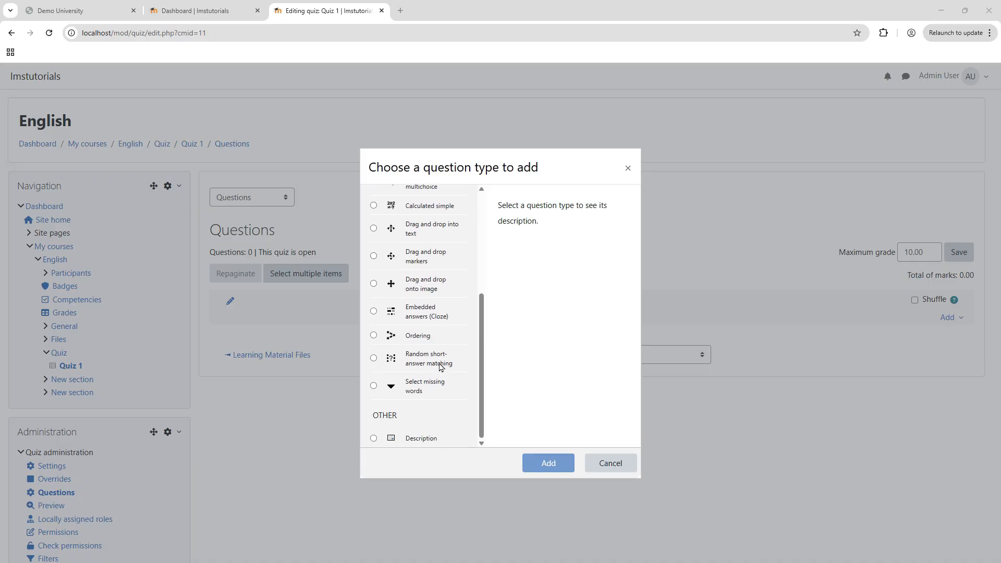
scroll(440, 368, up, 3)
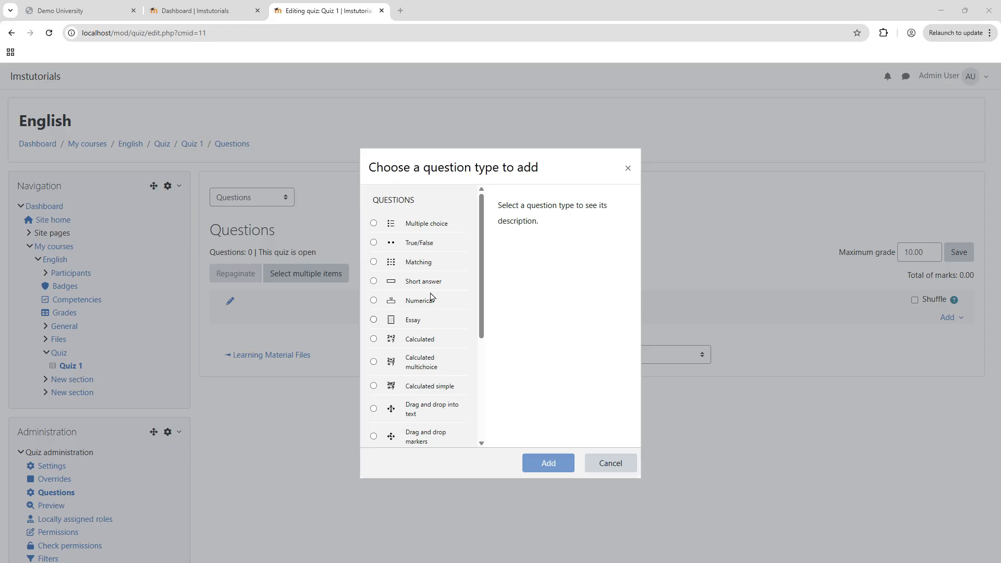
scroll(437, 286, down, 1)
scroll(437, 286, down, 3)
scroll(436, 312, up, 4)
click(425, 224)
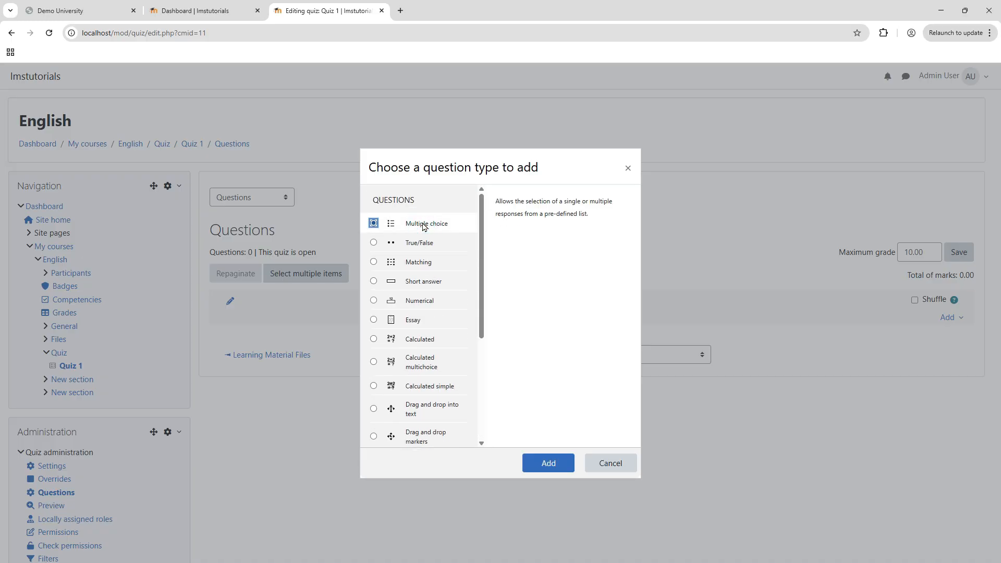
click(545, 465)
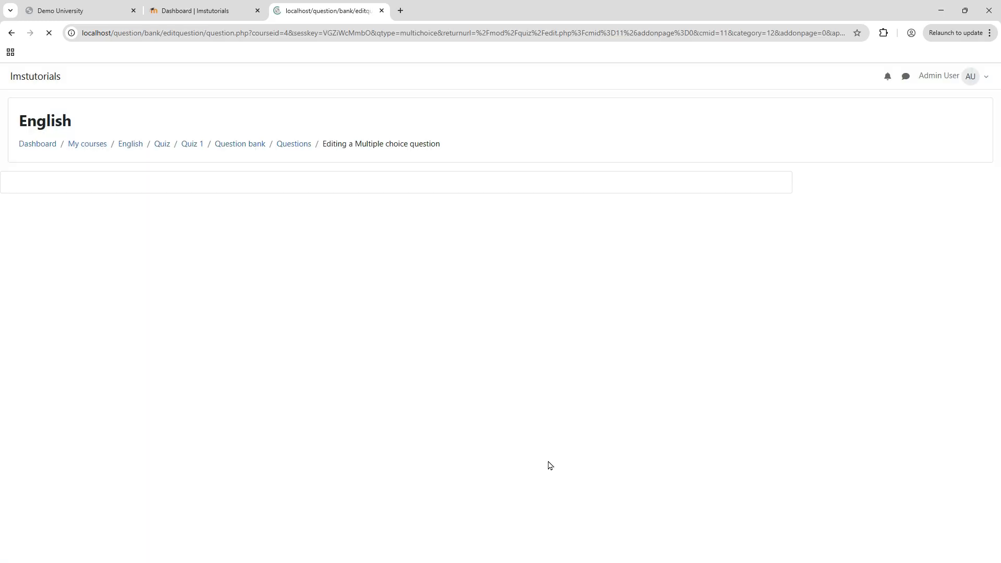
- Look over the multiple choice question form and enter Q1 as the question name
scroll(320, 201, down, 2)
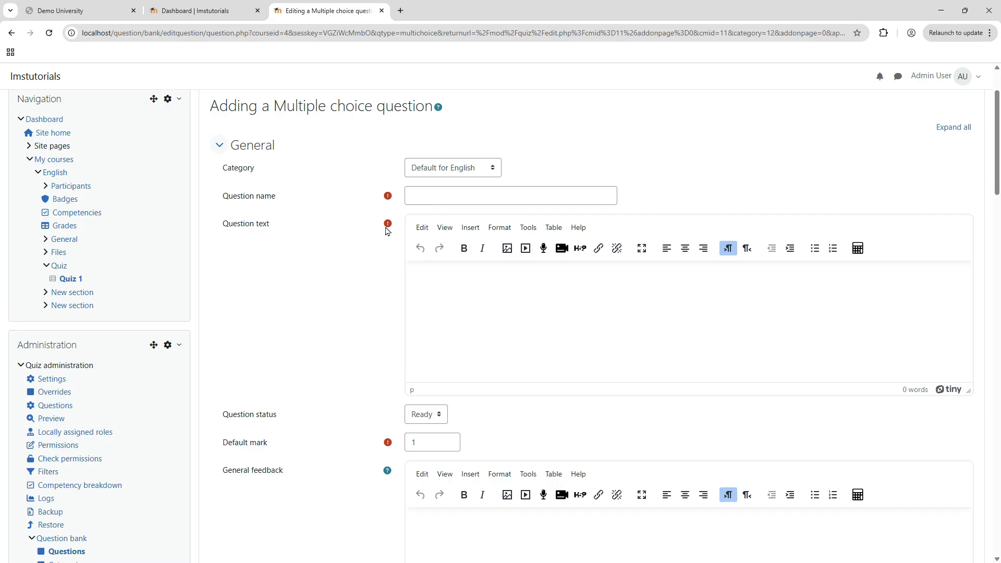
scroll(386, 231, down, 5)
scroll(386, 231, up, 1)
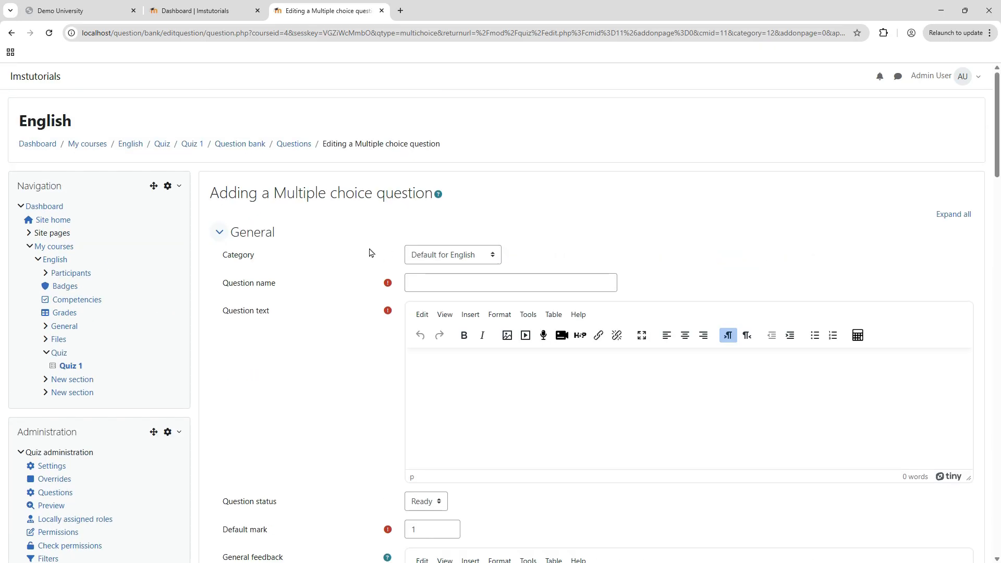
click(434, 281)
text(Q1)
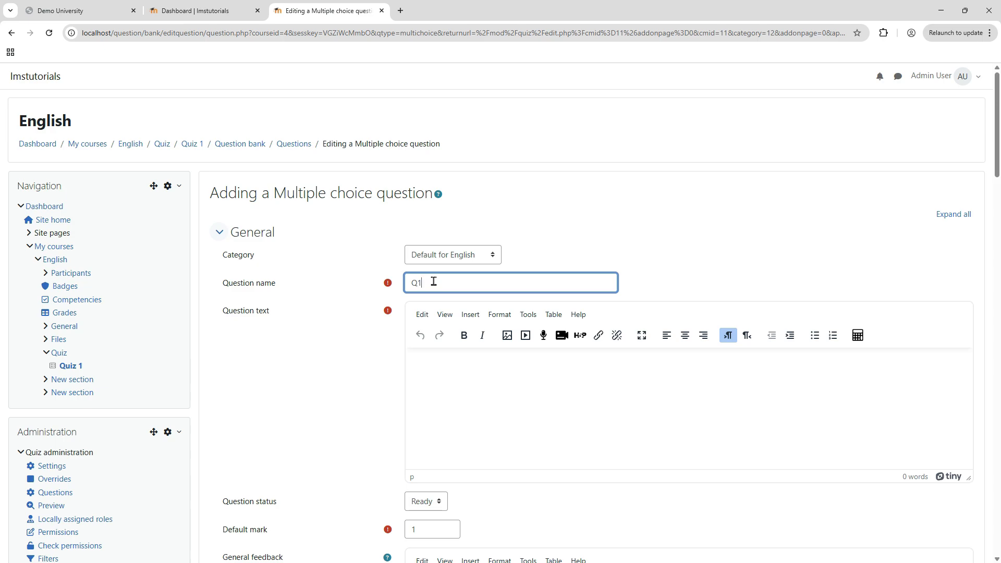
- Enter "What is the capital of USA?" as the question text
click(458, 372)
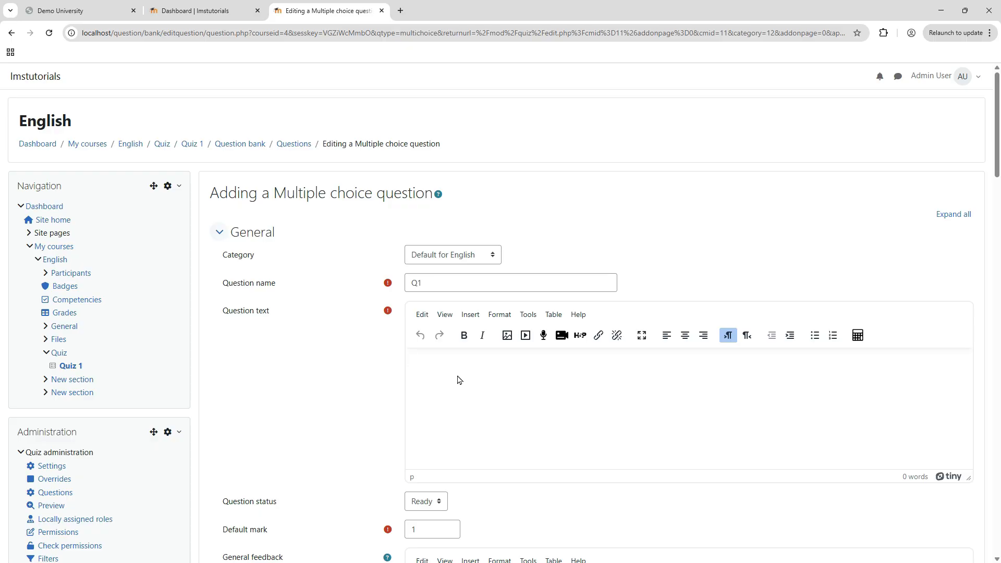
scroll(459, 380, down, 2)
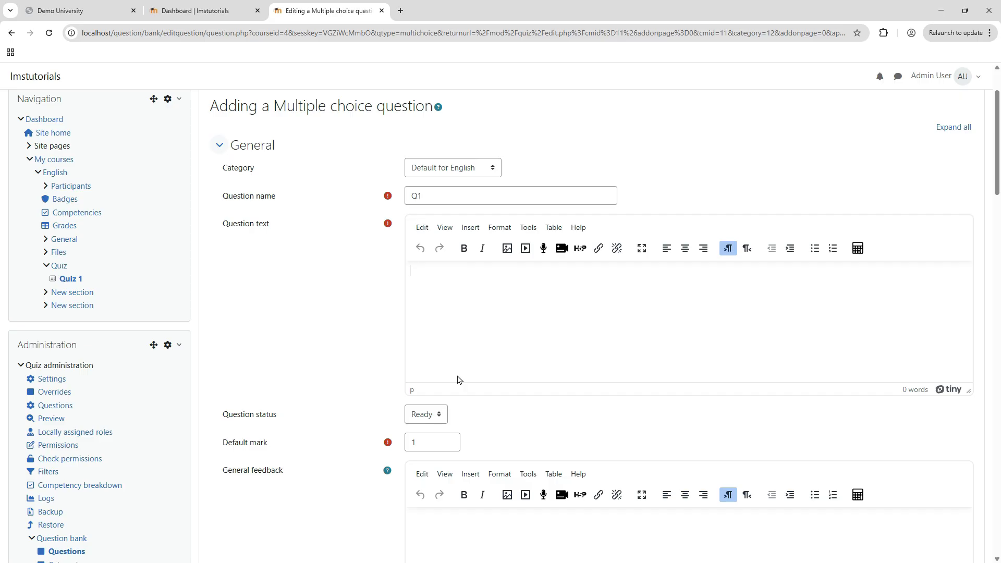
text(What is the capita; of)
key(BackSpace)
key(BackSpace)
key(BackSpace)
key(BackSpace)
key(BackSpace)
text(al of Uni)
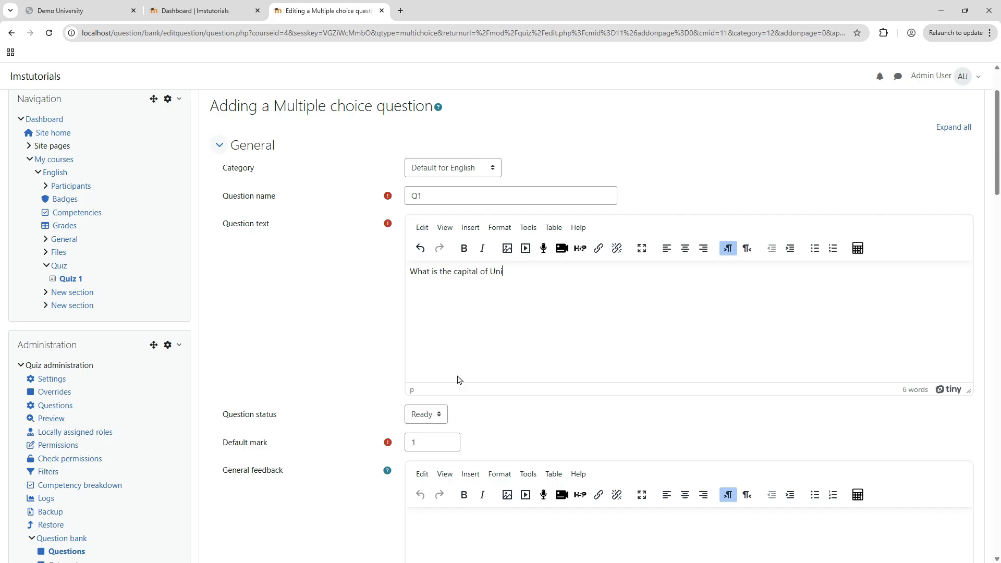
key(BackSpace)
key(BackSpace)
text(SA?)
- Examine the available question status options without changing the selection
scroll(458, 380, down, 2)
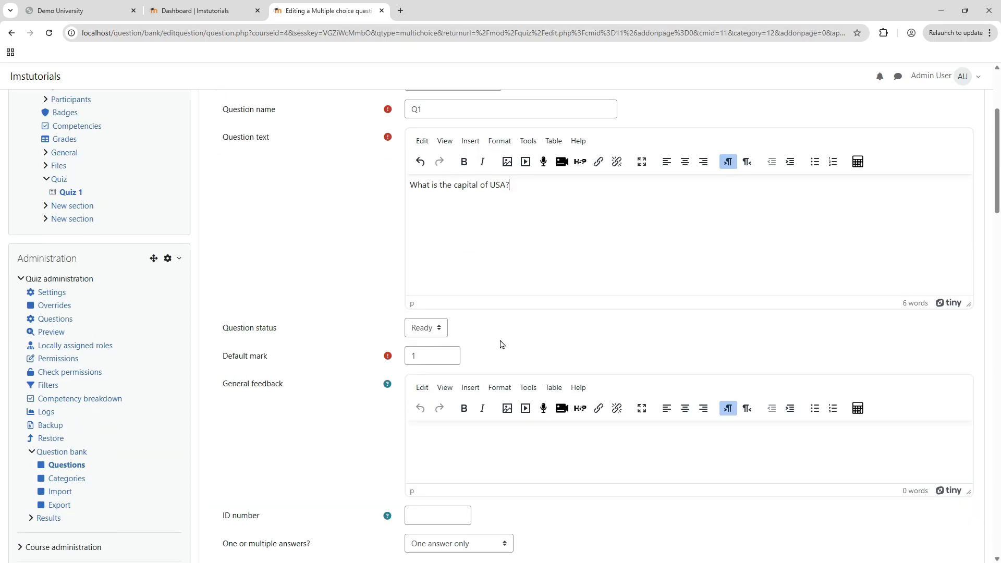
scroll(500, 344, down, 2)
click(425, 249)
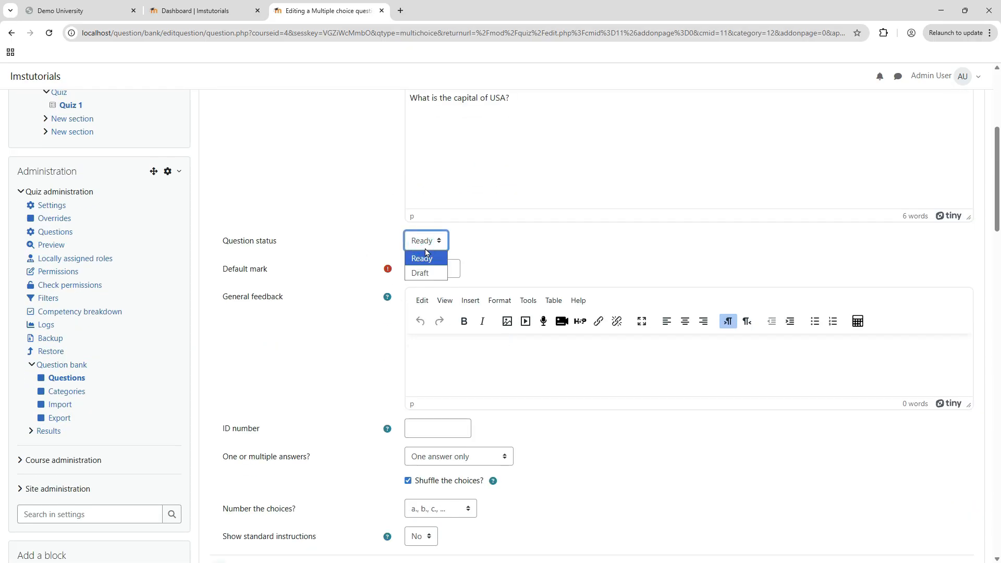
click(469, 247)
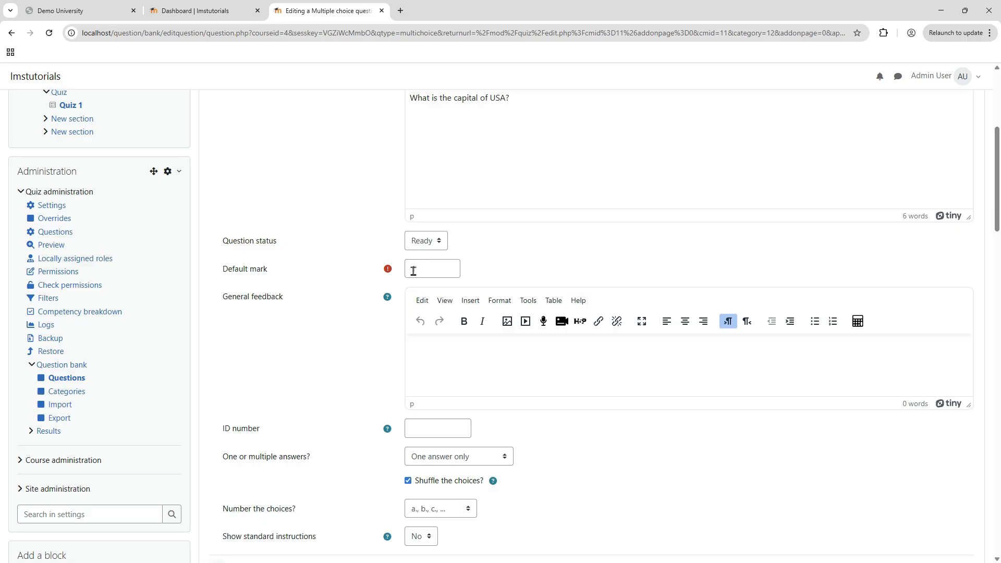
- Read the help for general feedback and examine the options for one or multiple answers
scroll(415, 271, down, 2)
click(473, 283)
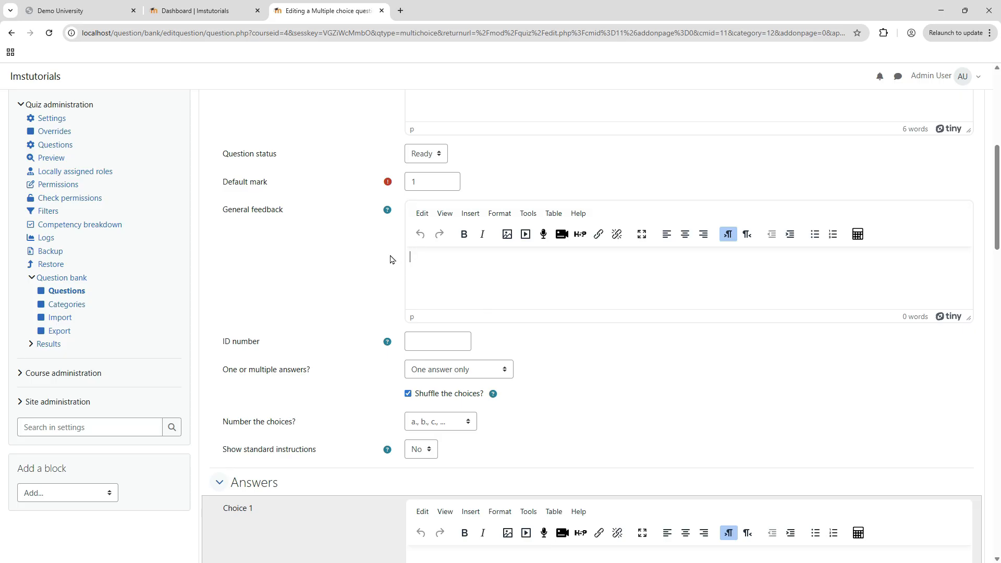
click(389, 211)
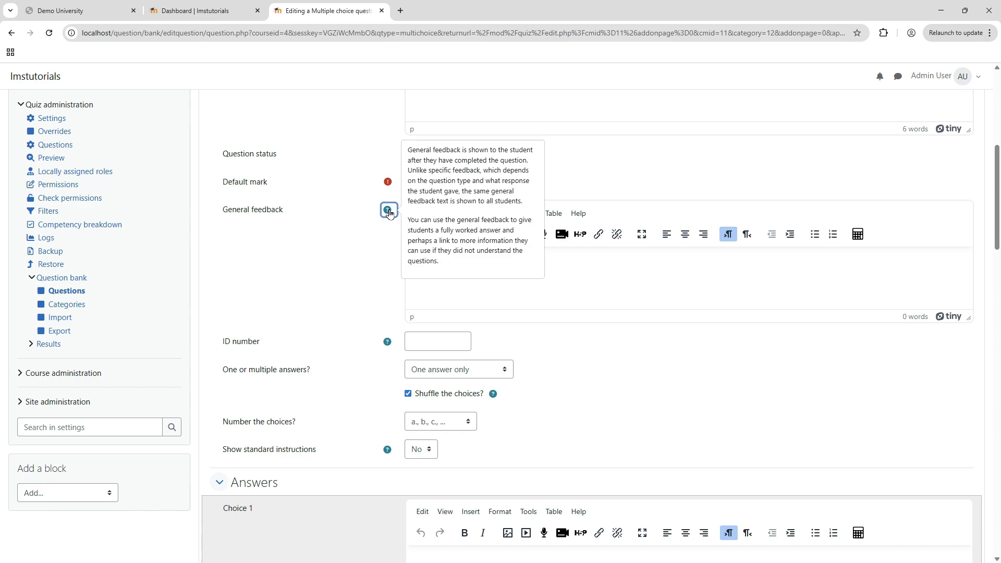
click(335, 279)
scroll(348, 336, down, 1)
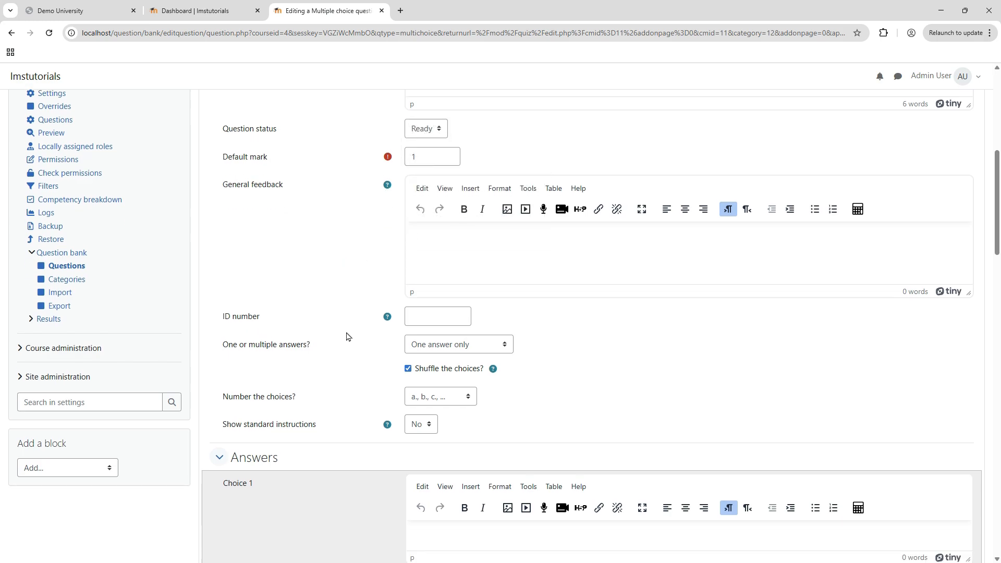
scroll(348, 336, down, 1)
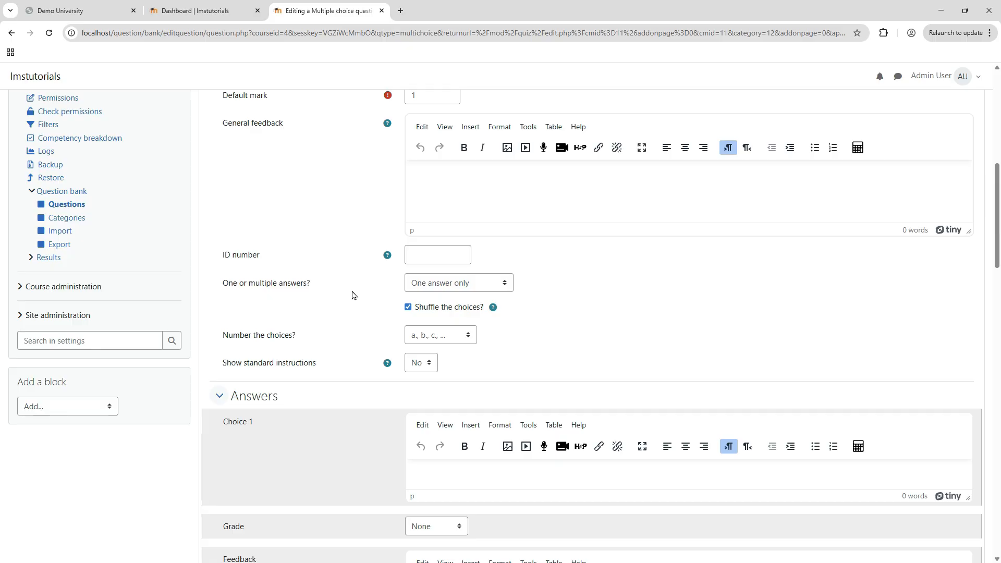
click(449, 283)
click(573, 282)
- Enter Chicago as choice 1, leave its grade at None and give it the feedback "Wrong"
scroll(563, 285, down, 2)
scroll(564, 285, down, 2)
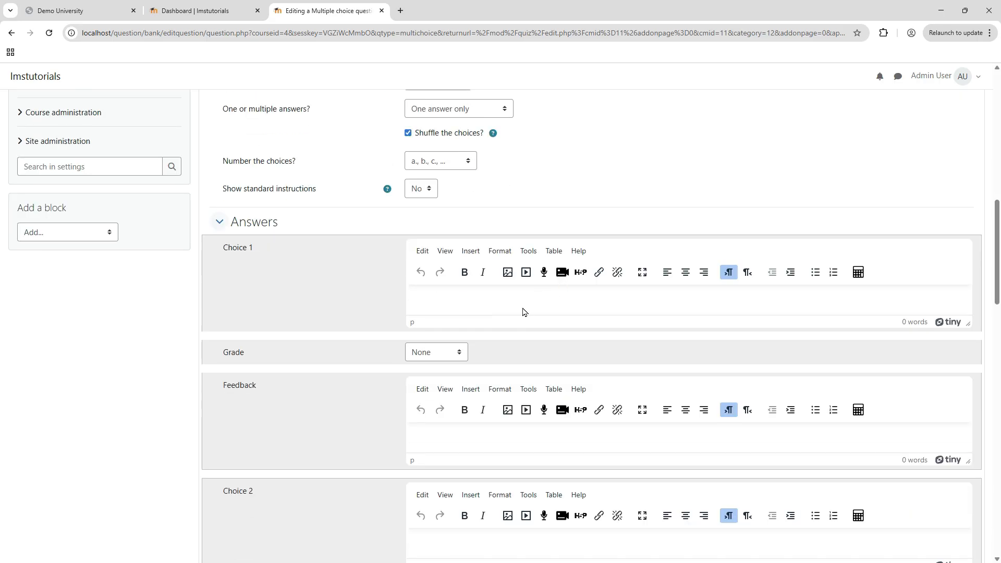
click(481, 296)
text(Chicago)
scroll(481, 296, down, 2)
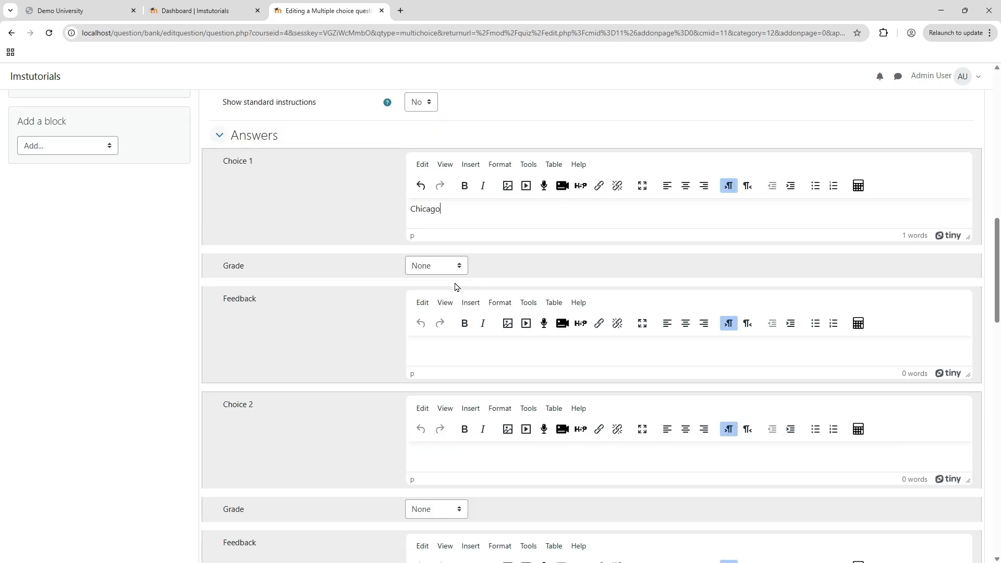
click(446, 265)
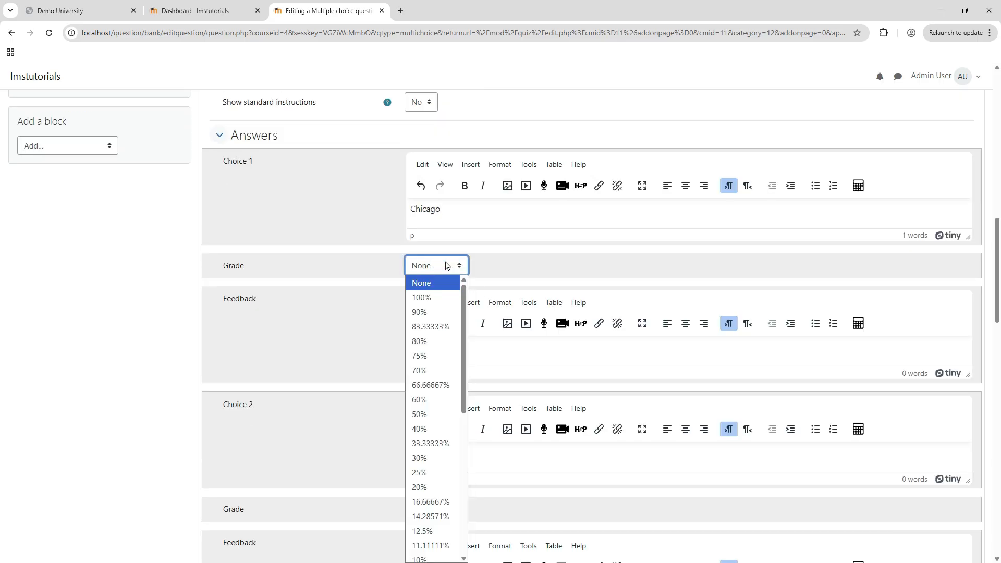
click(534, 361)
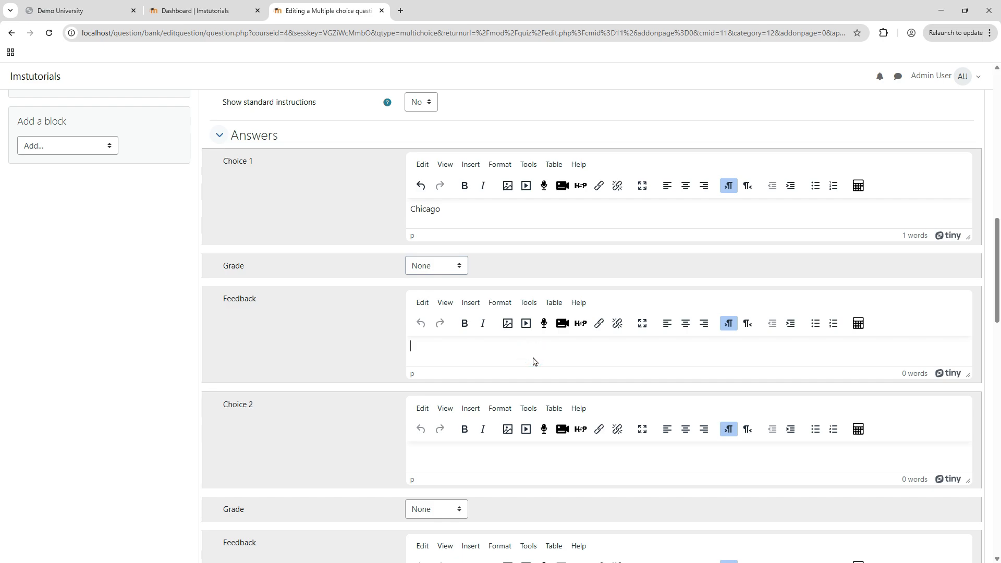
text(Wrong)
- Enter "Washington D.C." as choice 2 and set its grade to 100%
scroll(534, 361, down, 5)
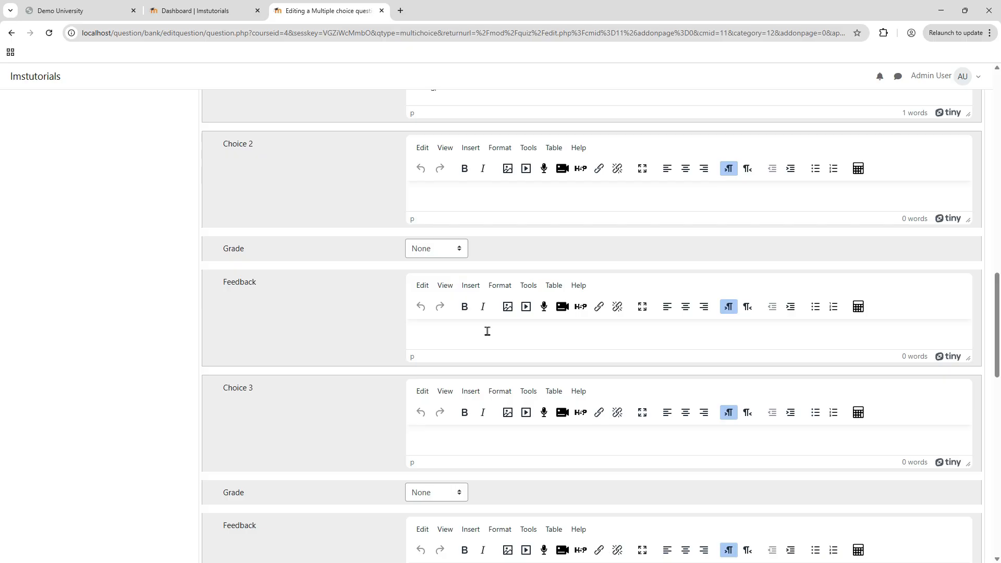
scroll(488, 332, up, 2)
click(475, 290)
text(Washin)
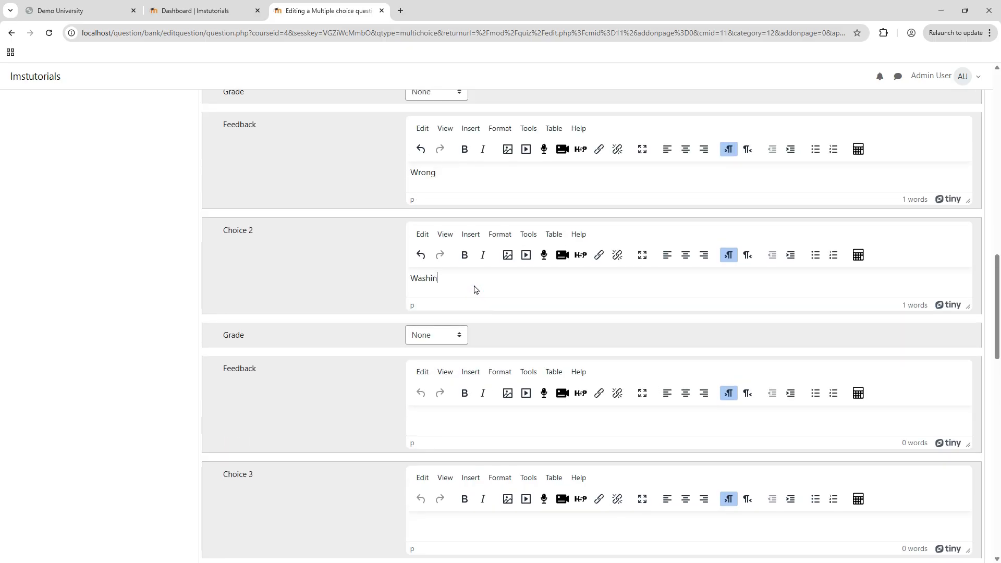
text(gton)
text( DC)
text(.C)
text(.)
click(448, 336)
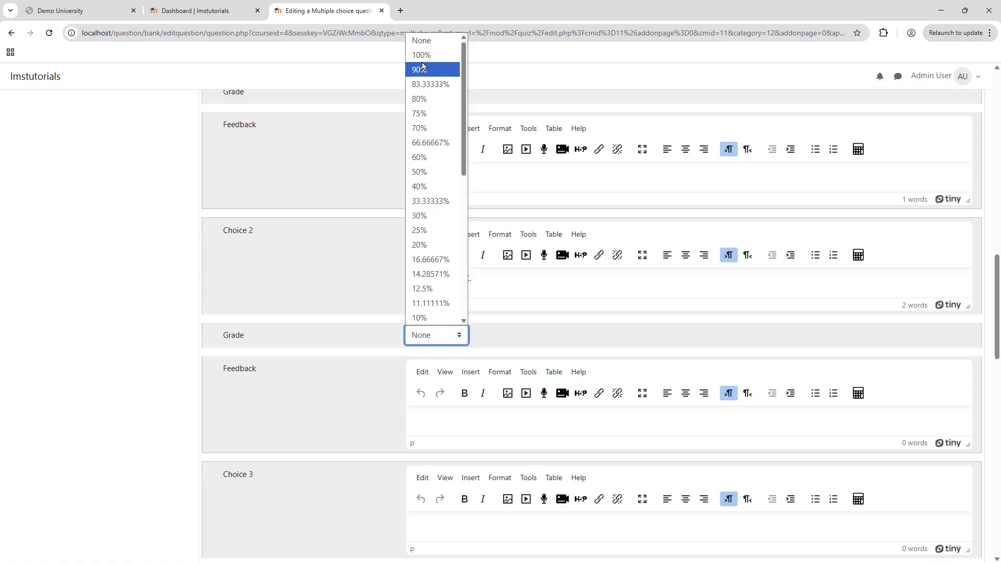
click(421, 55)
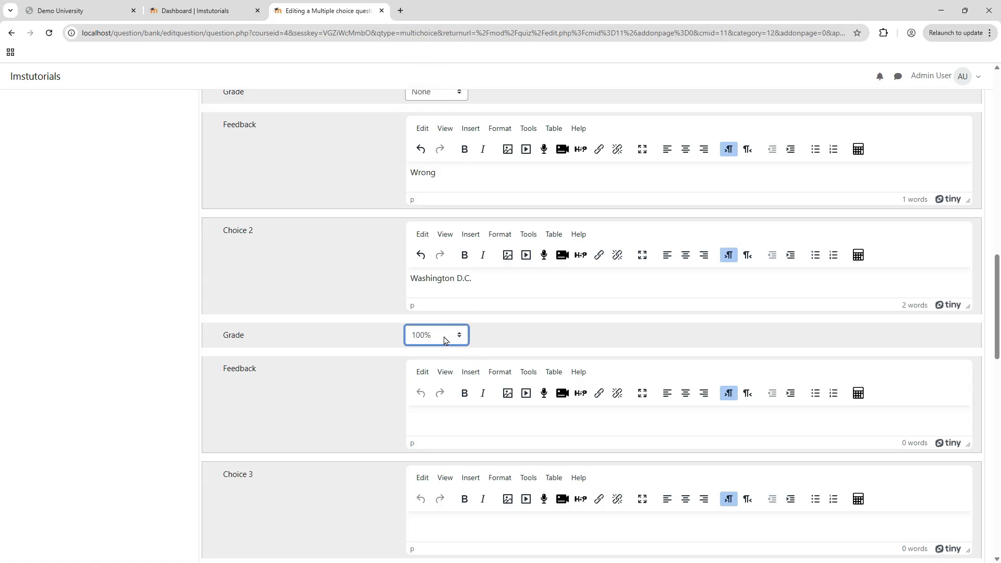
- Enter "Correct!" as the feedback for choice 2
scroll(511, 337, down, 2)
click(503, 344)
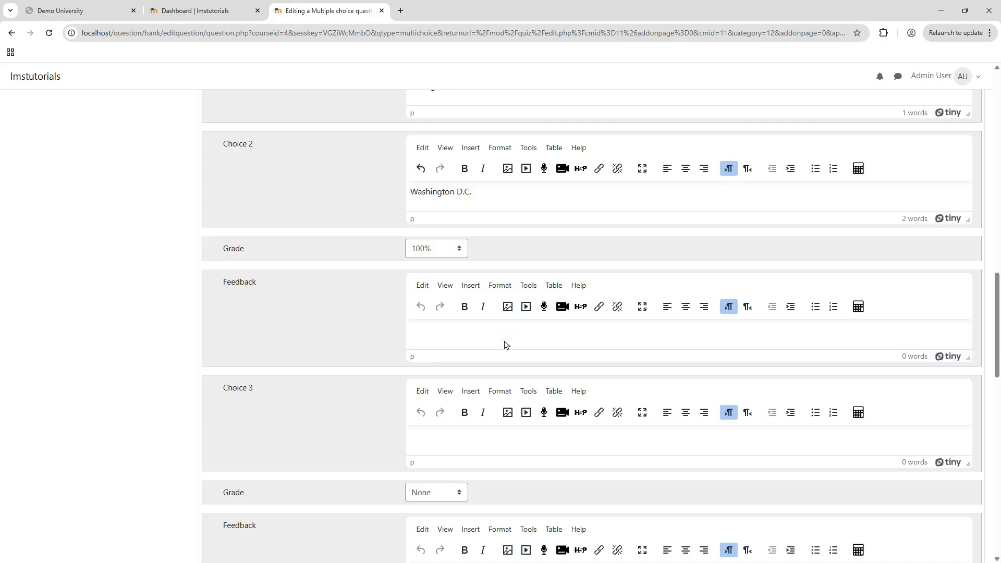
text(Correct!)
- Enter New York as choice 3 and give it the feedback "Wrong"
scroll(459, 365, down, 2)
click(446, 353)
text(Houst)
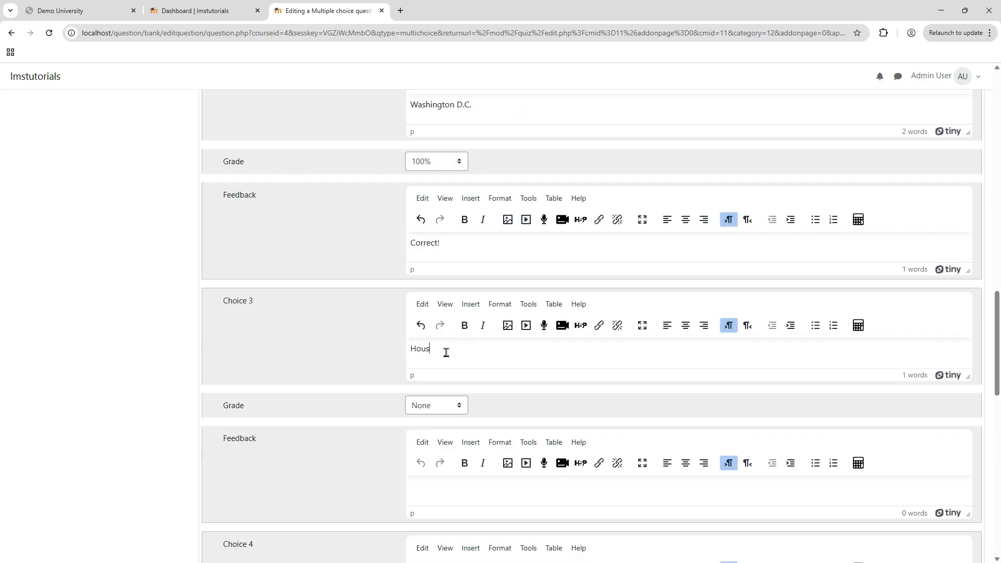
key(BackSpace)
key(BackSpace)
key(BackSpace)
key(BackSpace)
key(BackSpace)
text(New York)
scroll(479, 407, down, 2)
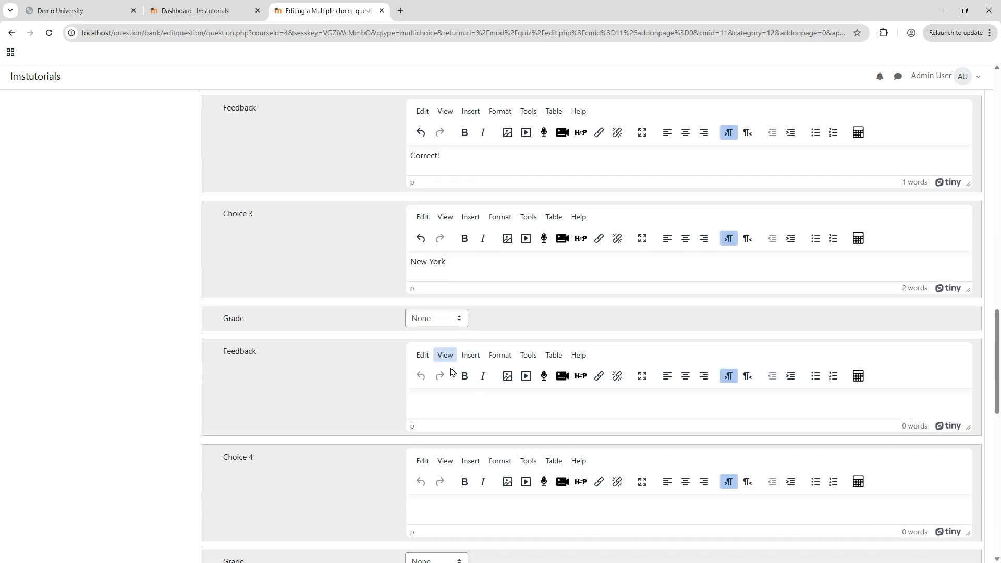
click(458, 394)
text(Wrong)
- Enter Austin as choice 4 and give it the feedback "Wrong"
scroll(459, 394, down, 4)
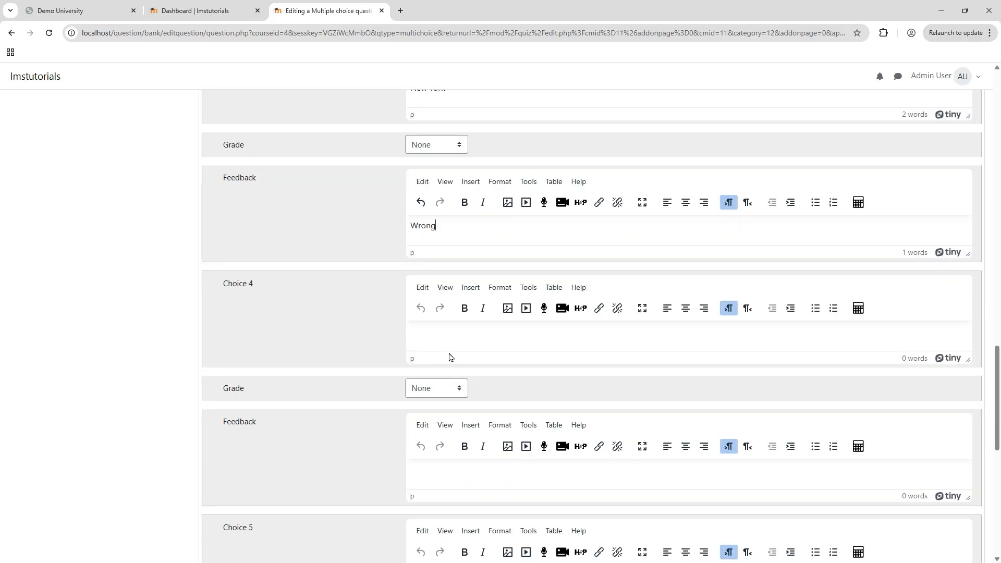
click(462, 335)
text(Texas)
scroll(462, 336, down, 2)
click(470, 242)
double_click(470, 242)
text(Austin)
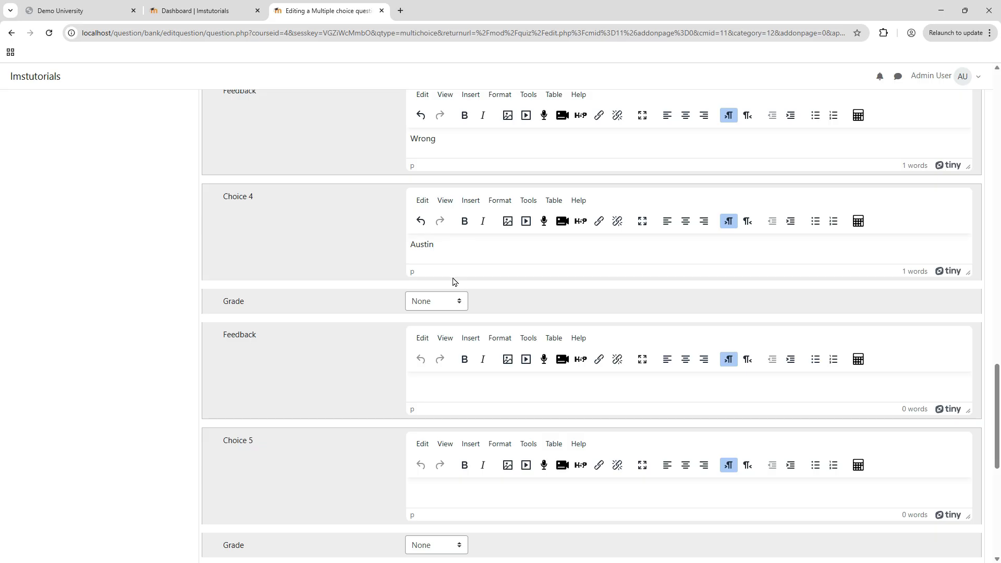
click(462, 381)
text(Wrong)
- Save the multiple choice question, then save the quiz's maximum grade of 10.00
scroll(462, 382, down, 3)
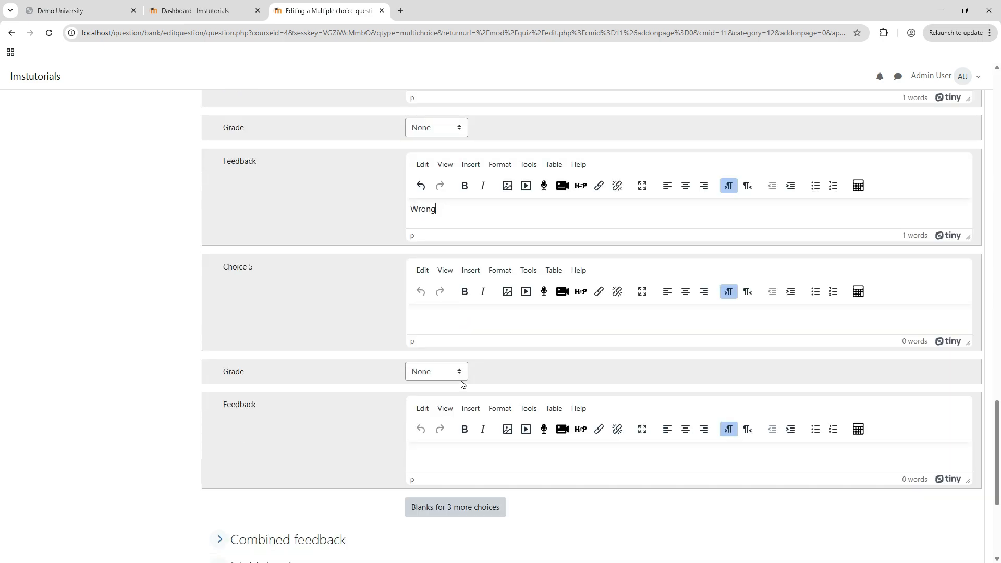
scroll(461, 384, down, 2)
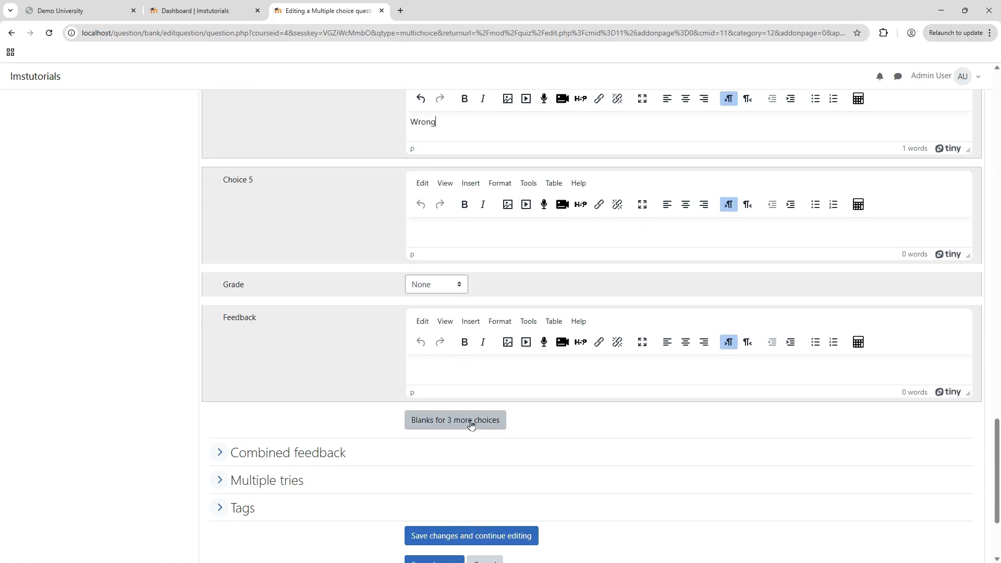
scroll(576, 416, down, 2)
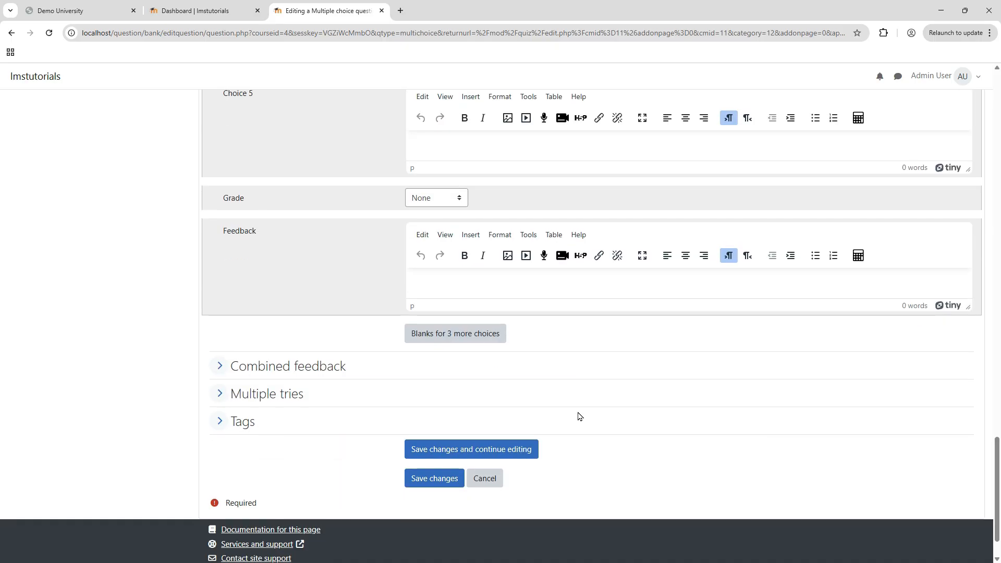
click(427, 478)
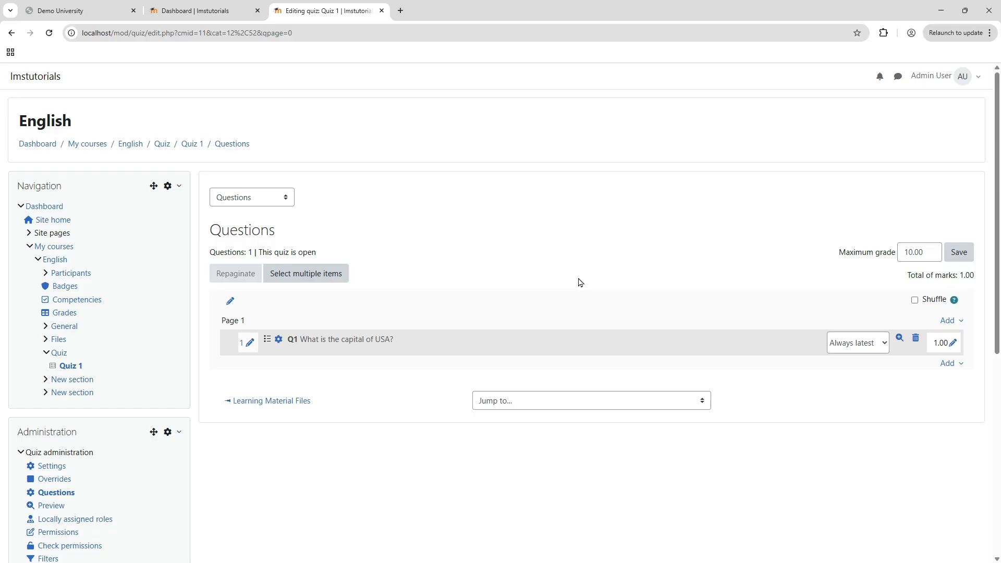
click(961, 253)
- Turn off editing in the course's Quiz section and start a preview of Quiz 1
click(162, 144)
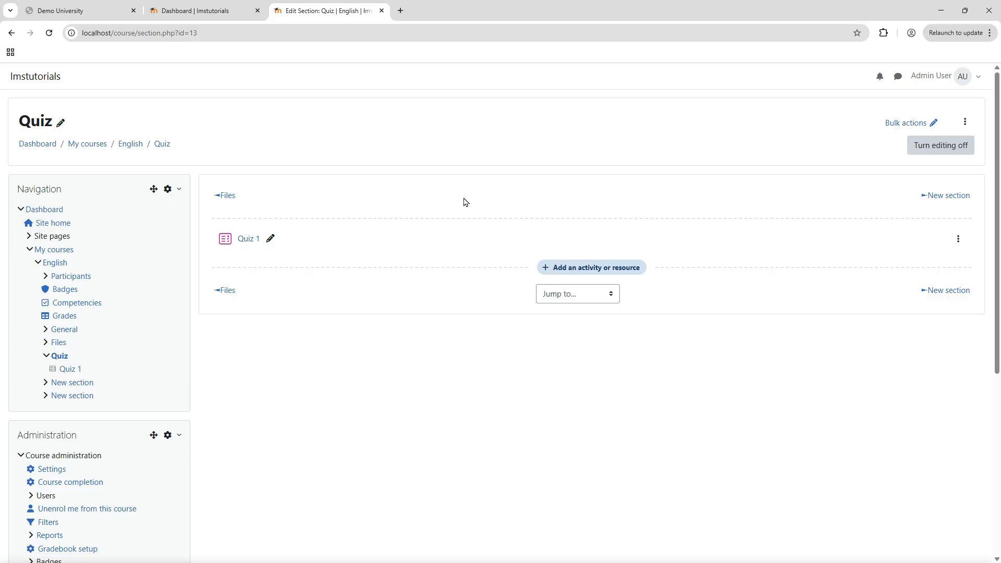
click(948, 147)
click(251, 234)
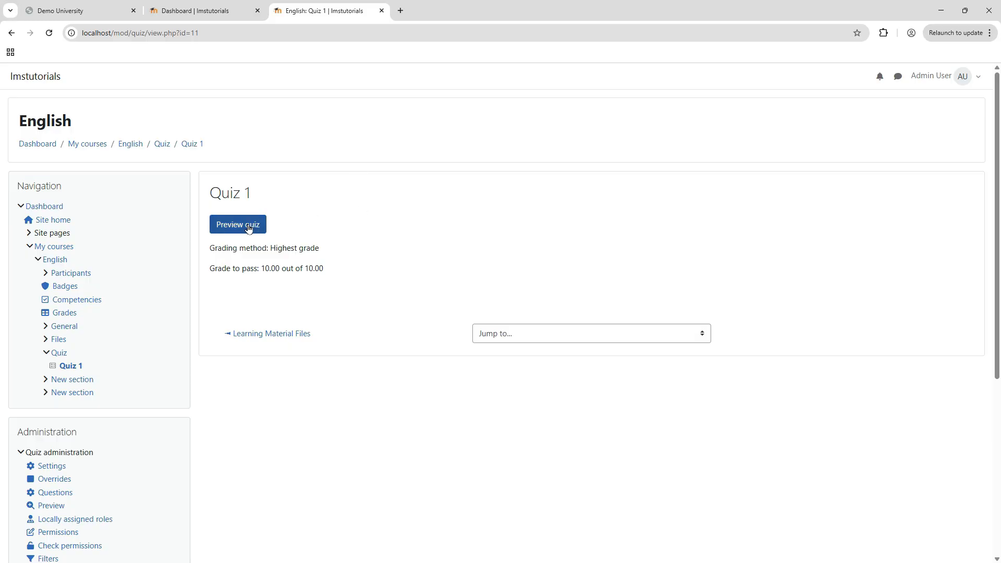
click(248, 227)
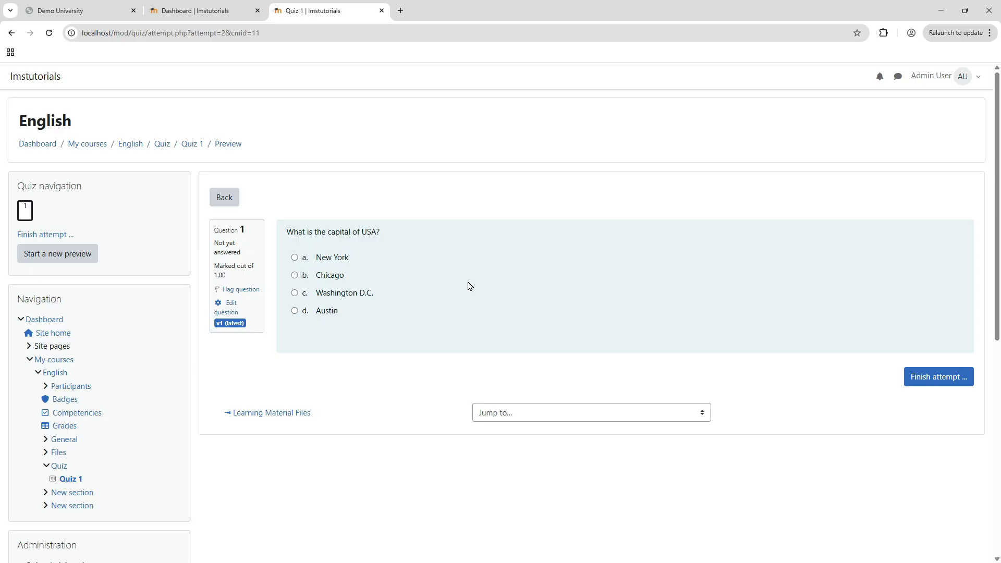
- Answer the preview question with New York, submit the attempt and finish its review
click(295, 258)
click(937, 376)
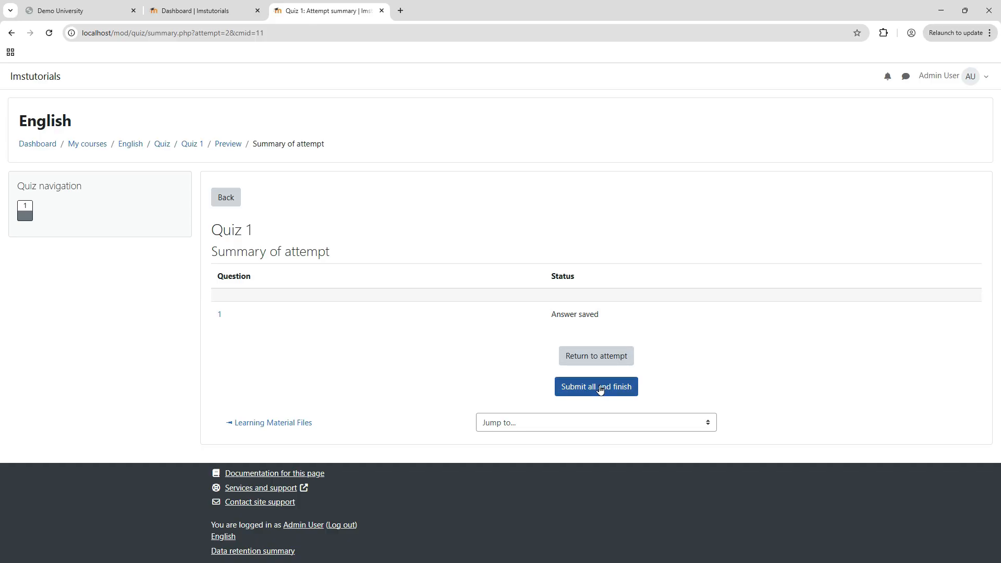
click(600, 389)
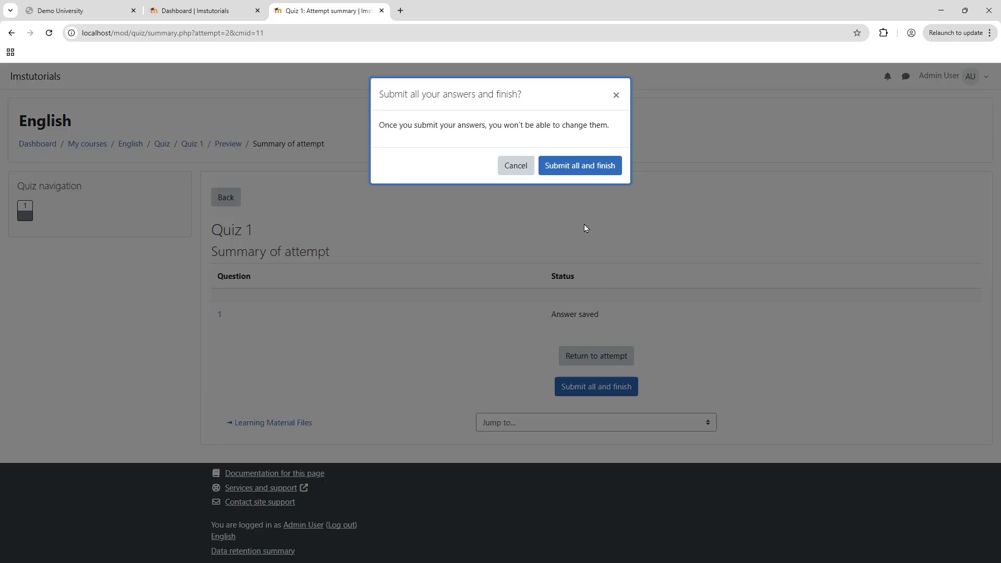
click(574, 166)
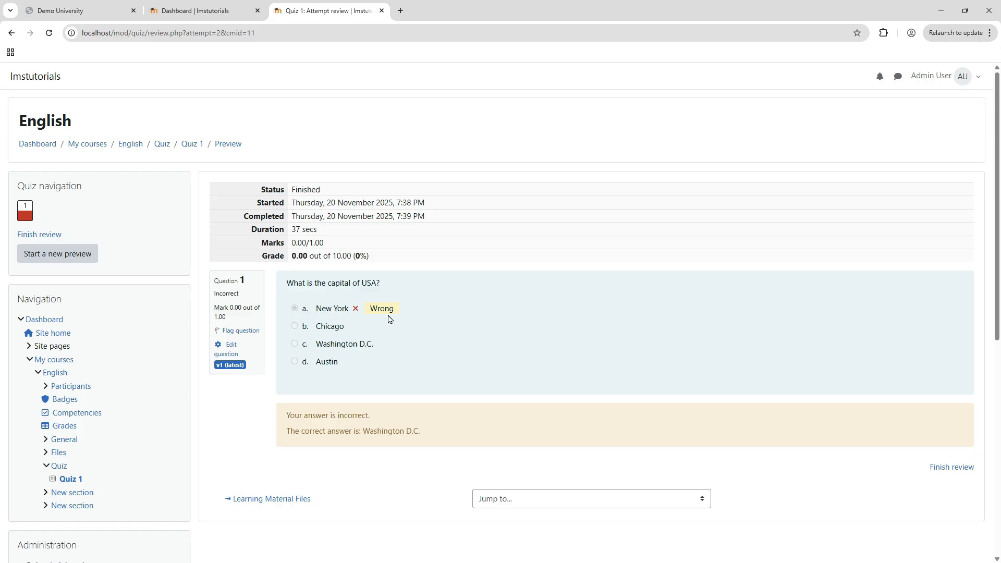
click(955, 467)
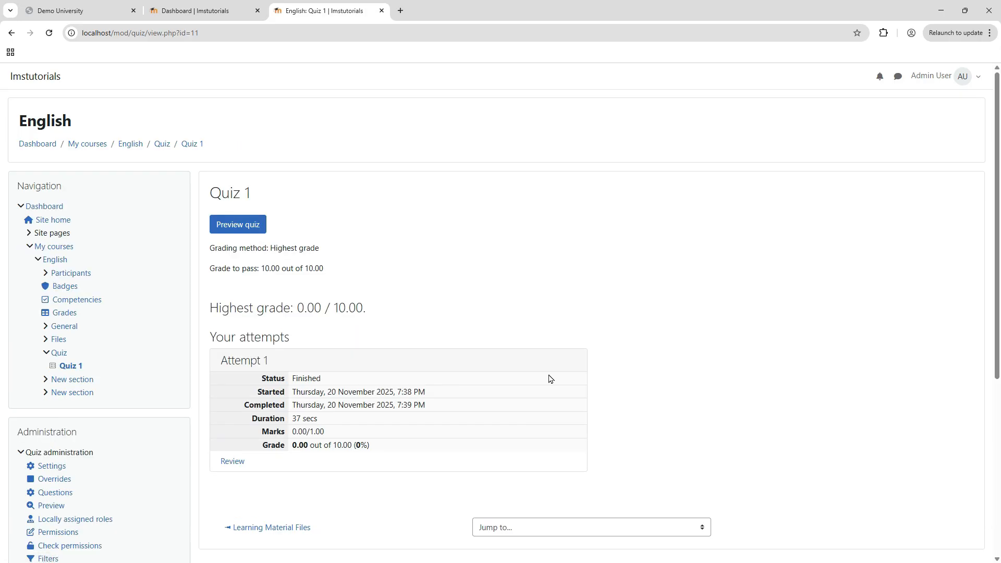
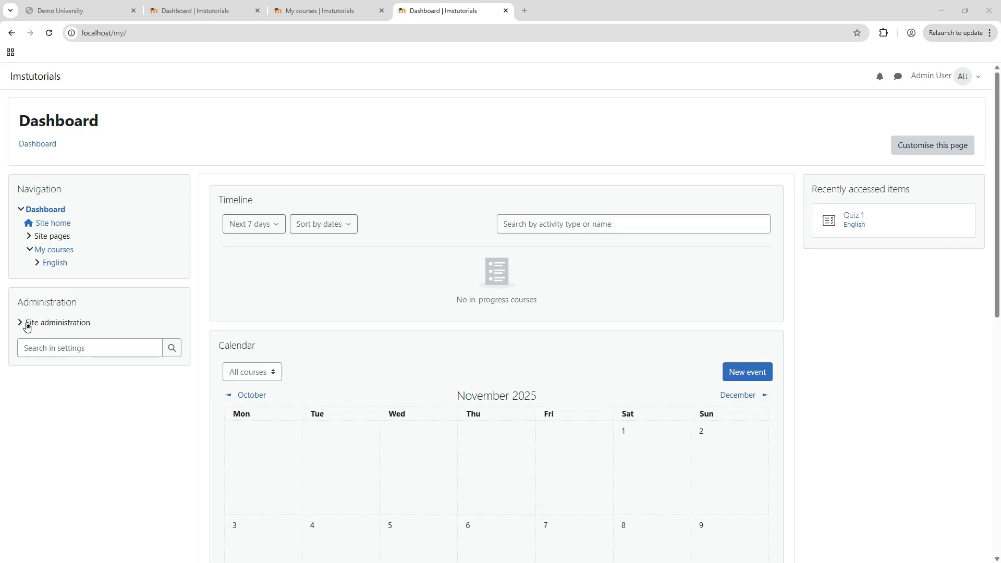
- Open the site's Appearance administration settings and go to the Themes page
click(21, 323)
scroll(91, 354, down, 6)
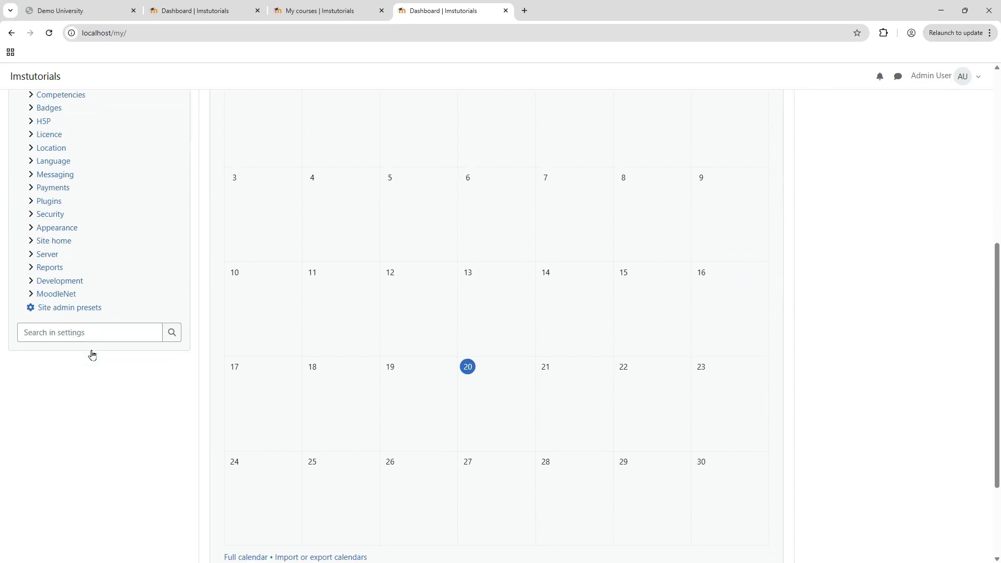
click(58, 230)
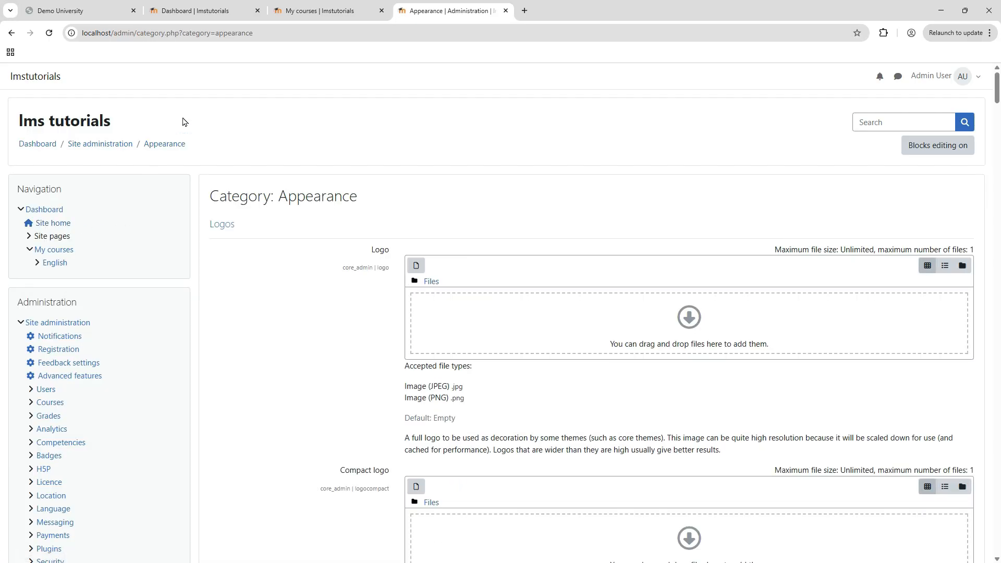
scroll(113, 273, down, 6)
scroll(113, 274, down, 6)
scroll(111, 278, up, 4)
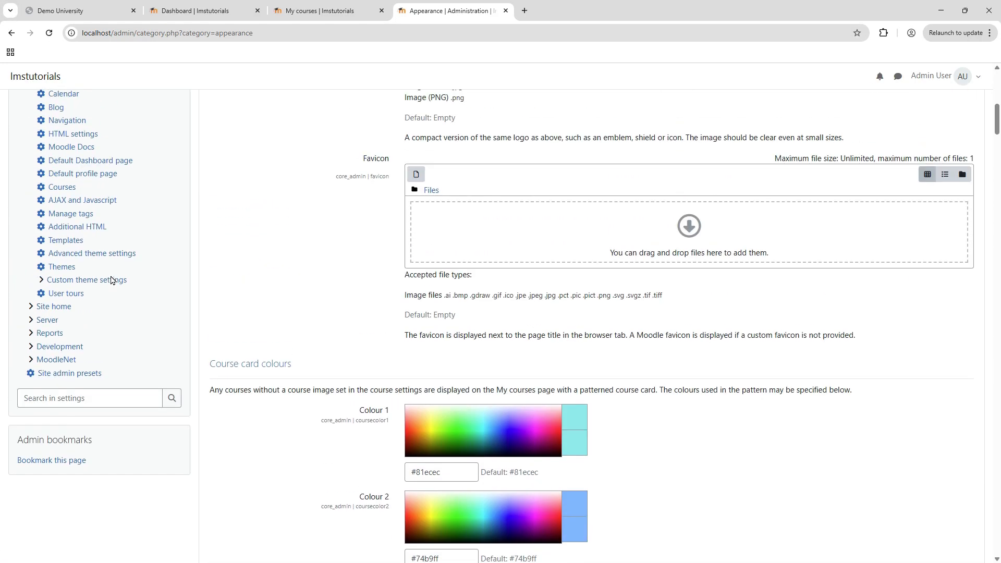
scroll(396, 273, down, 4)
scroll(357, 280, down, 20)
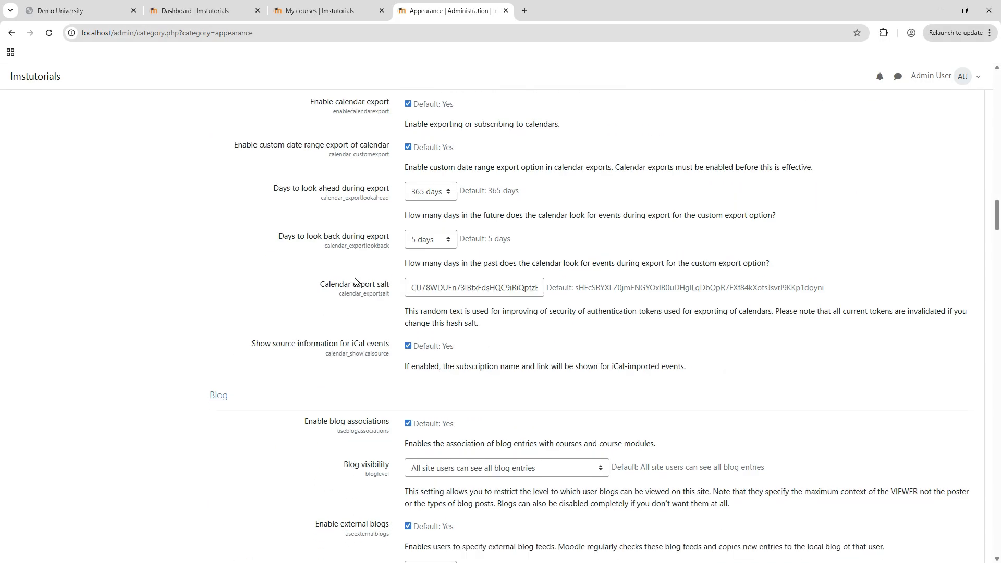
scroll(357, 282, down, 20)
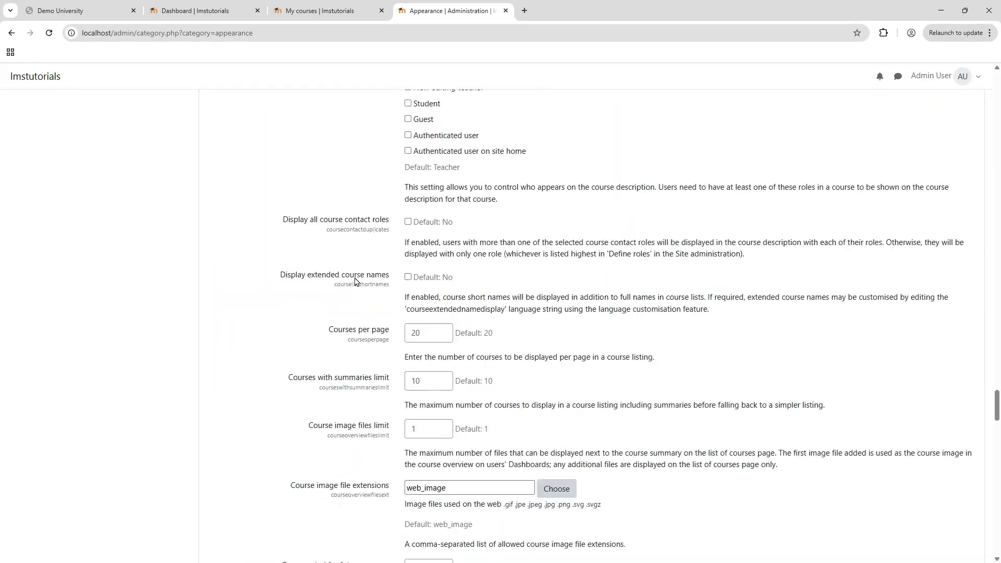
scroll(354, 277, down, 20)
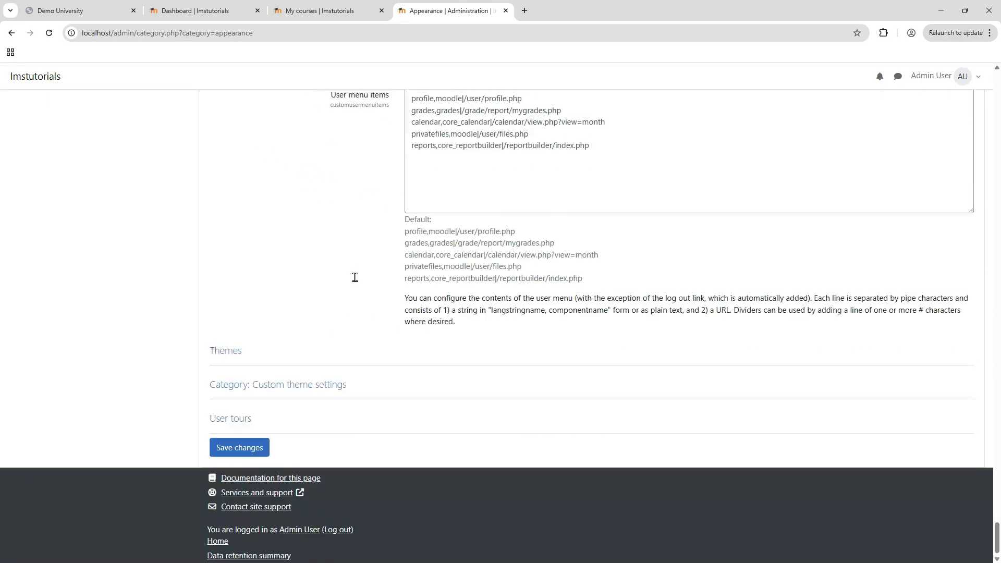
click(225, 345)
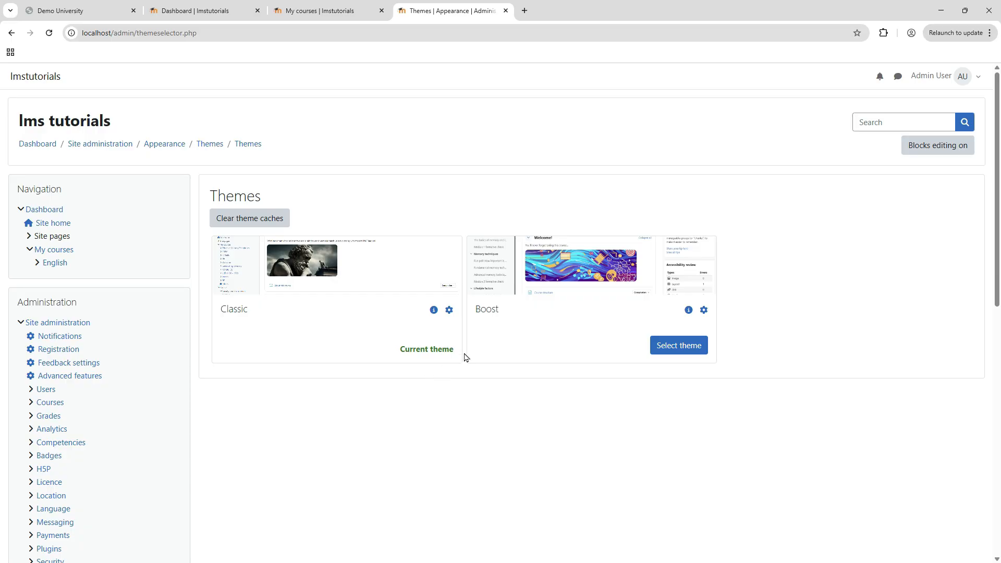
- Select Boost as the site's theme in place of the current theme
drag(403, 348, 459, 354)
click(413, 352)
drag(396, 350, 458, 350)
click(458, 379)
click(680, 348)
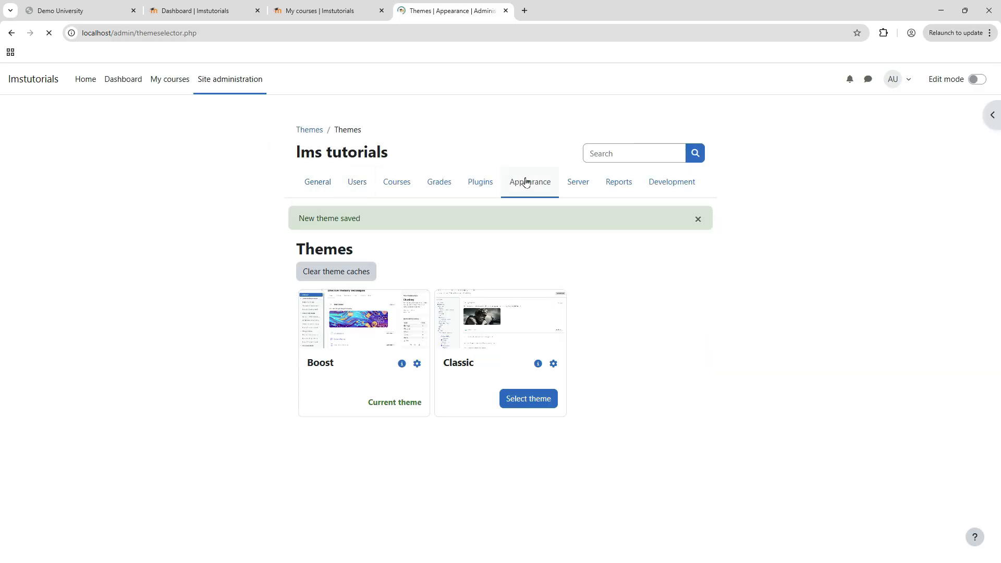
- View the site home page, then reload the already open My courses page in the new theme and dismiss its introductory tip
click(455, 364)
double_click(456, 364)
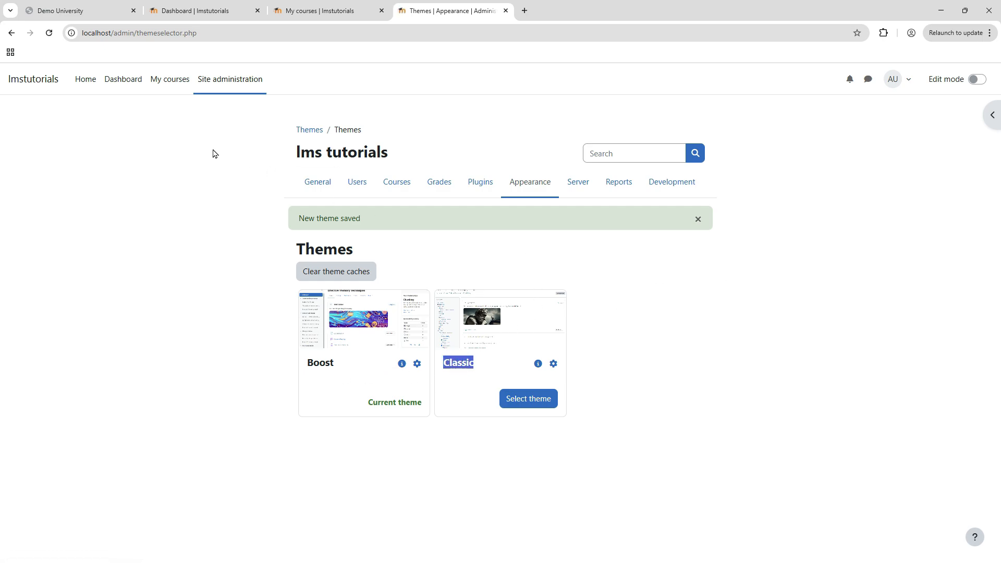
click(86, 80)
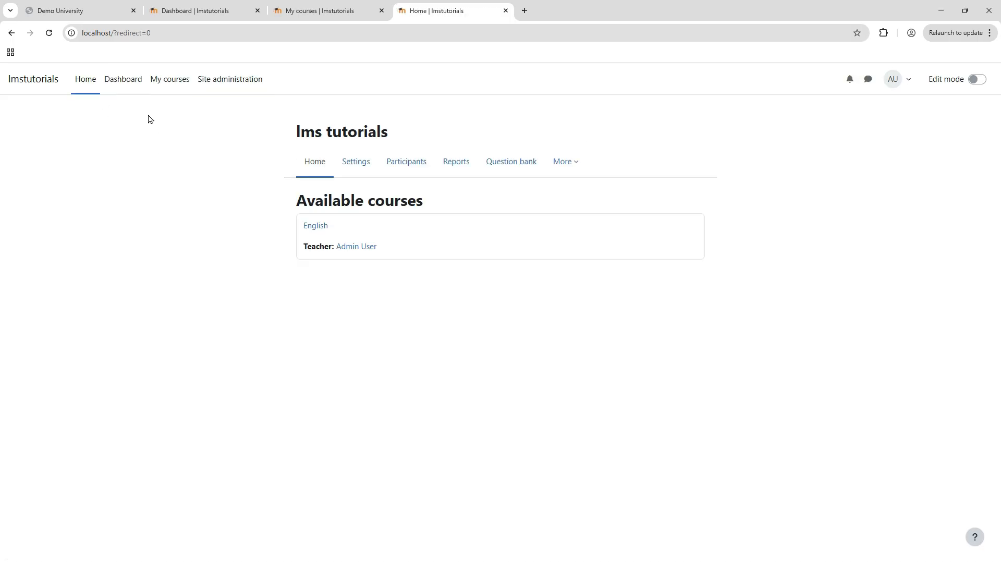
click(327, 13)
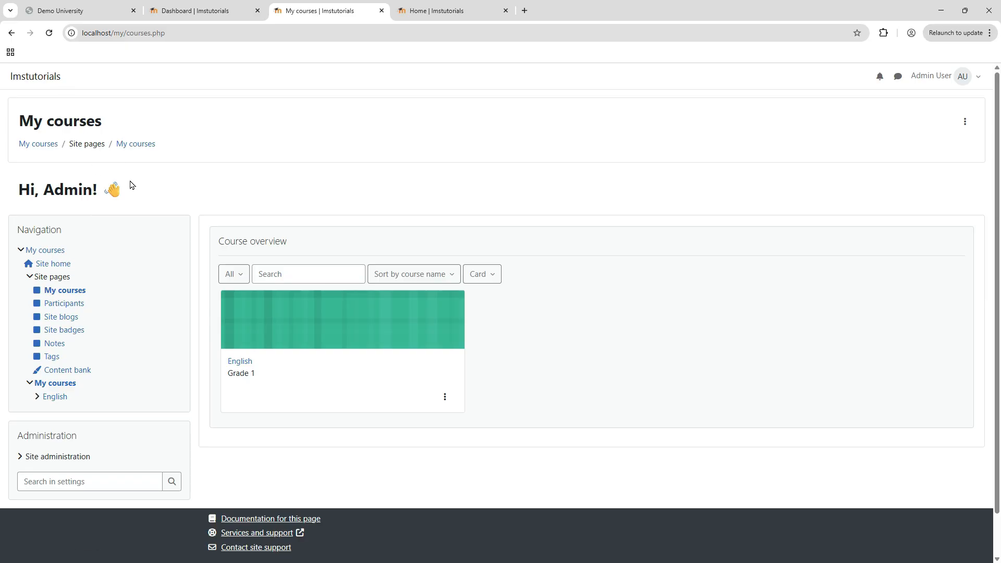
click(50, 39)
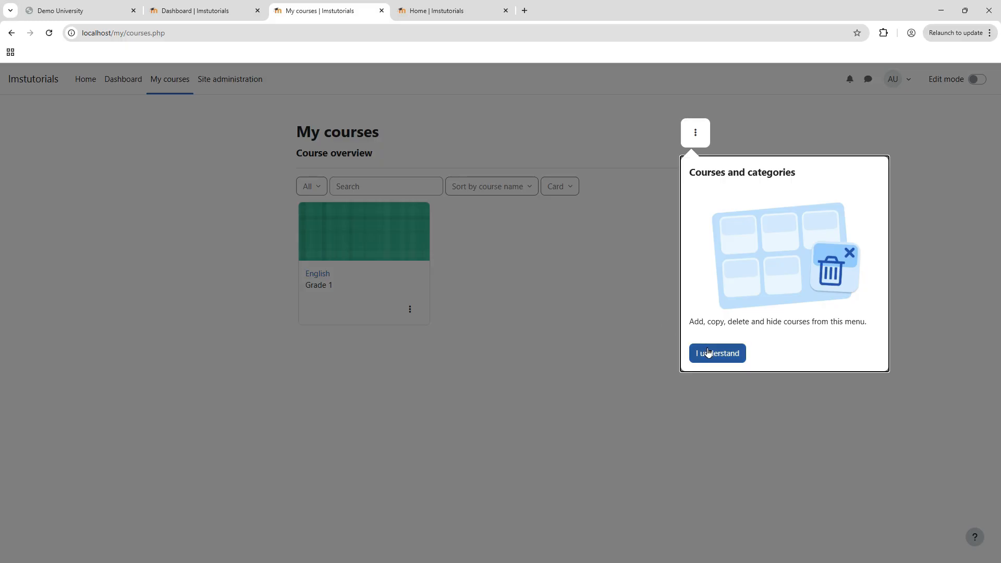
click(708, 363)
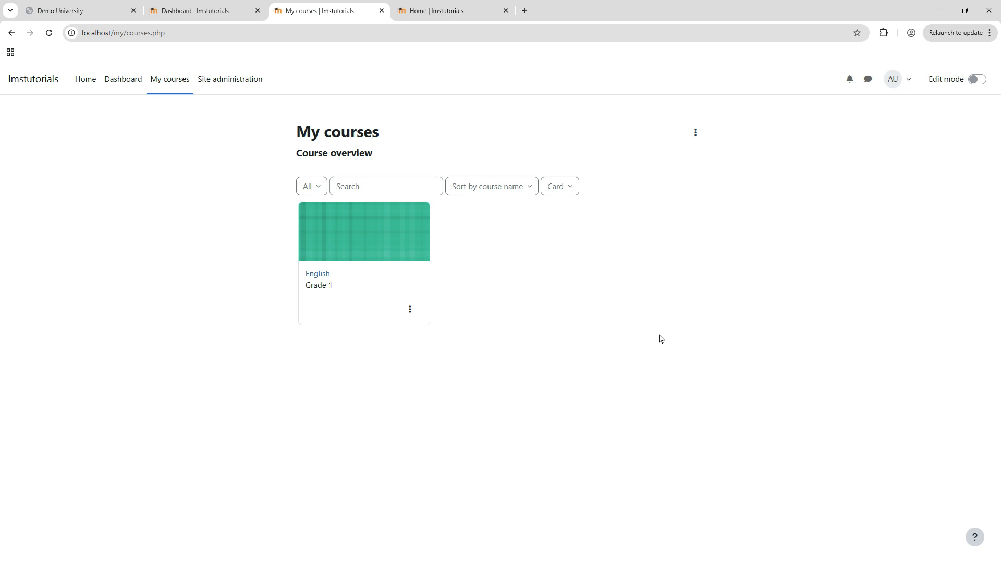
- Look through the Home, Dashboard, My courses and Site administration pages to examine the new theme's navigation
click(127, 92)
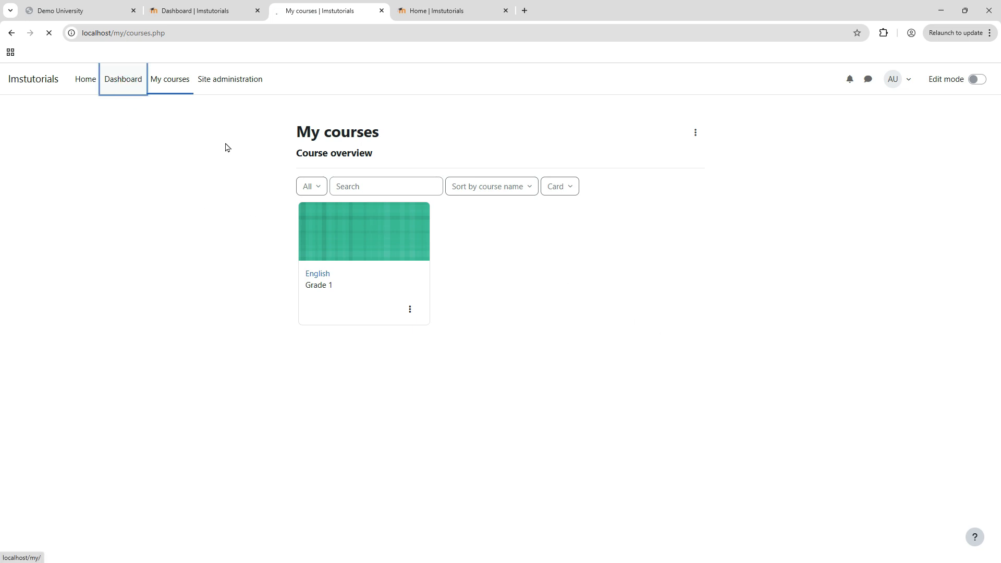
click(84, 79)
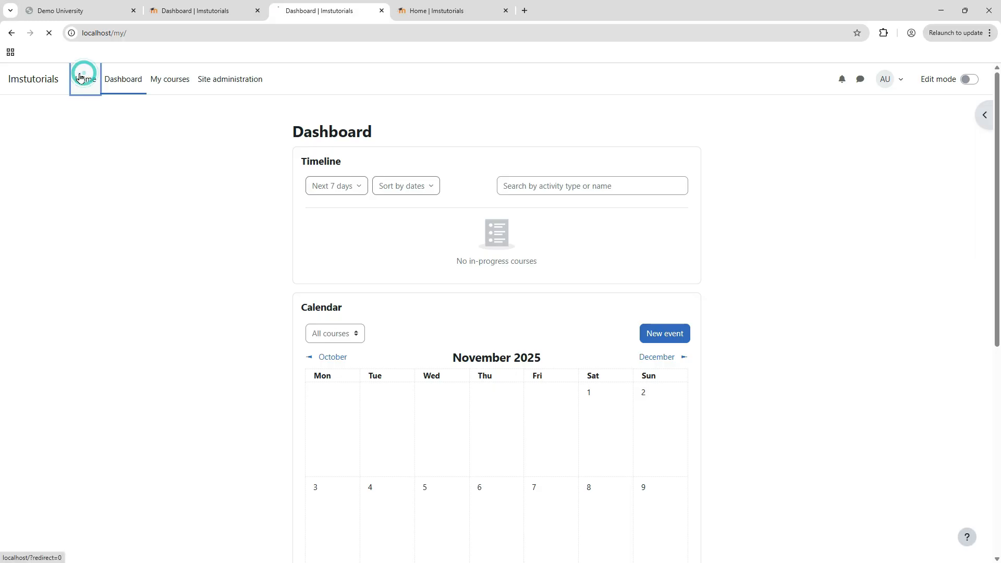
click(40, 85)
click(99, 83)
click(123, 81)
click(163, 81)
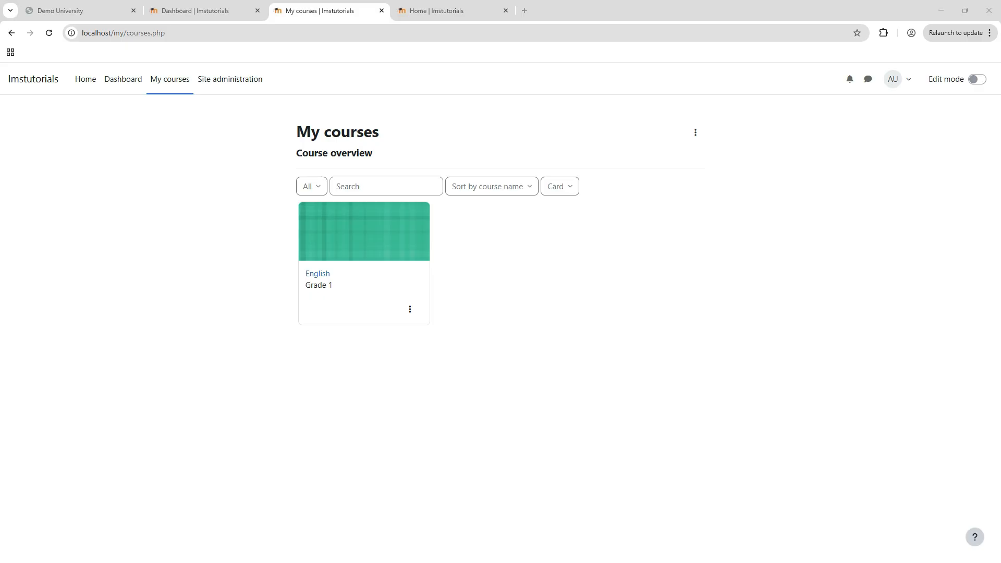
click(228, 85)
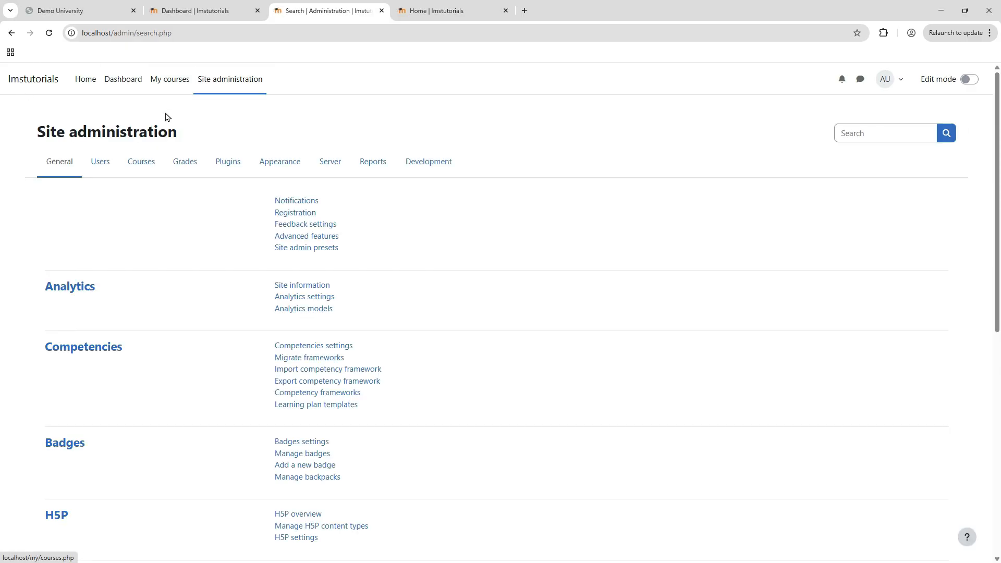
click(54, 86)
click(83, 81)
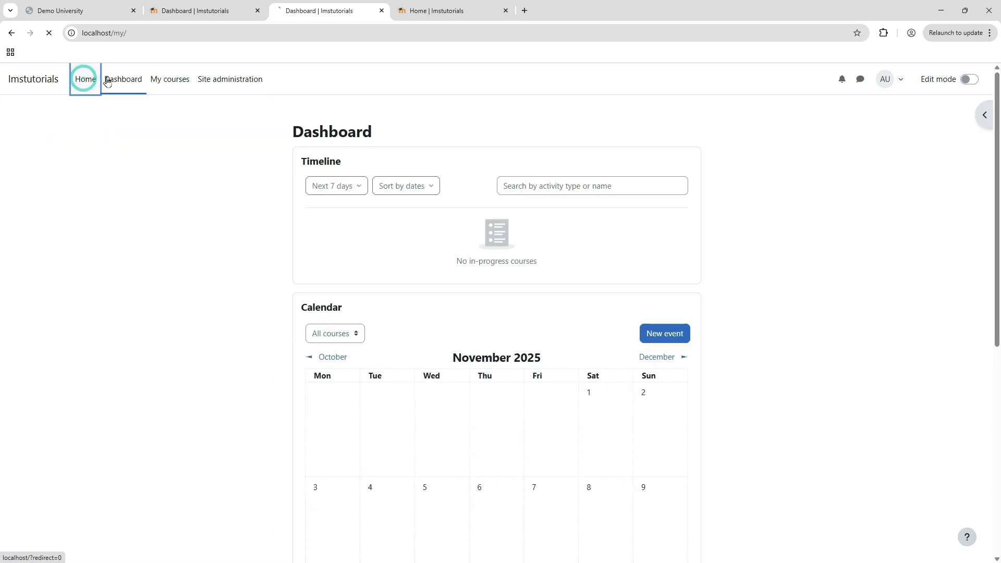
click(221, 84)
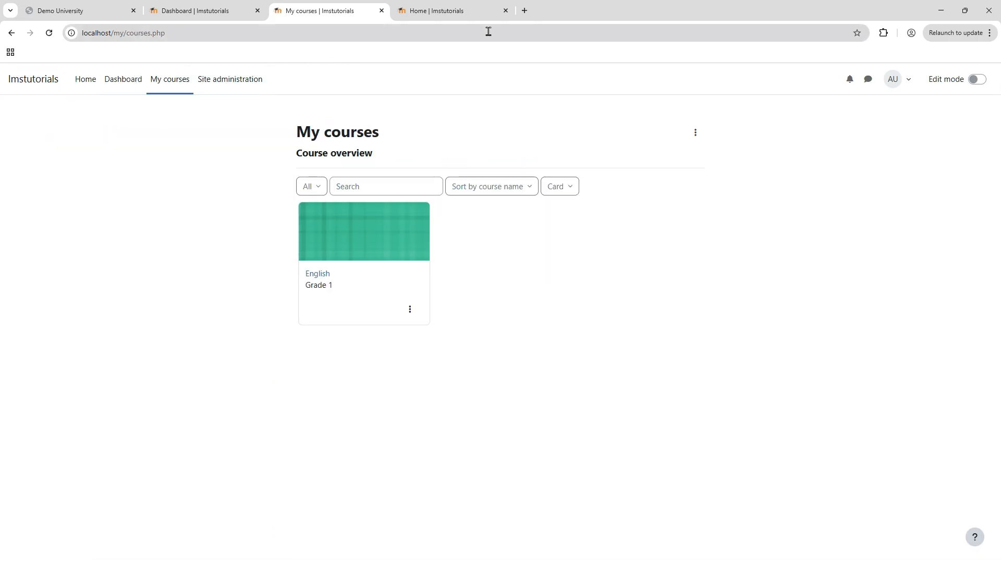
- Search the web for "moodle plugins" in a new browser tab and open the Themes category of the Moodle Plugins directory
click(525, 16)
click(496, 33)
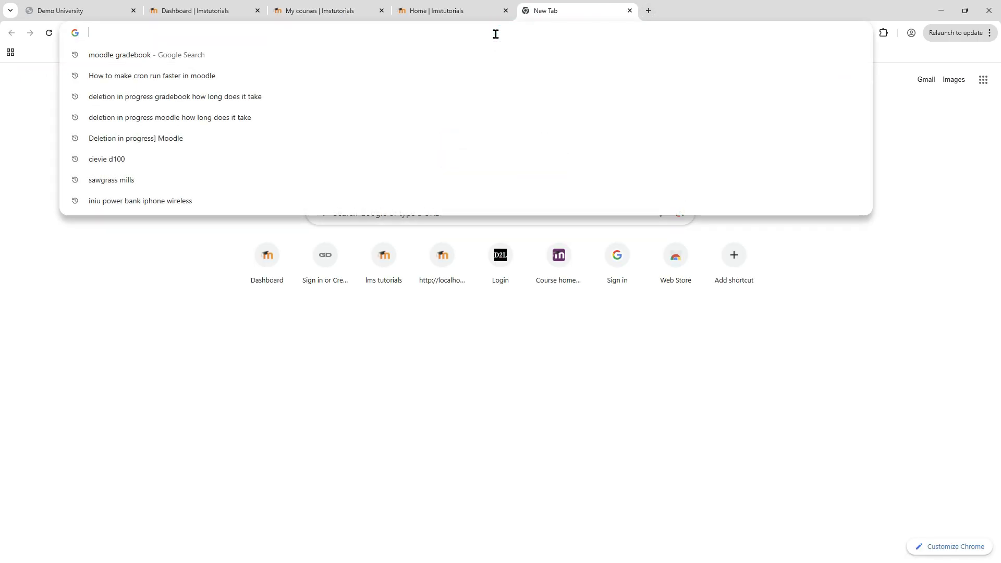
text(moodle plugin)
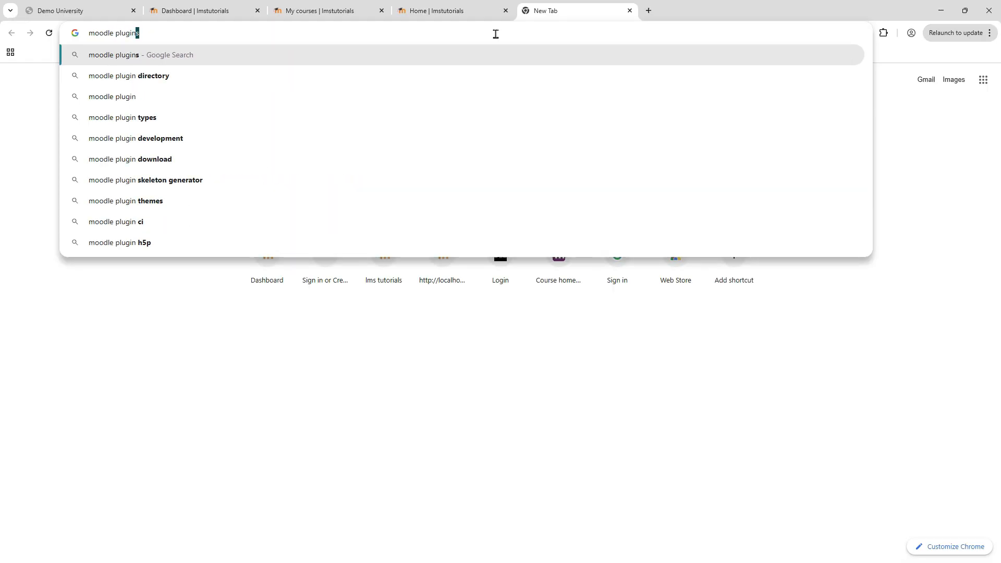
key(Return)
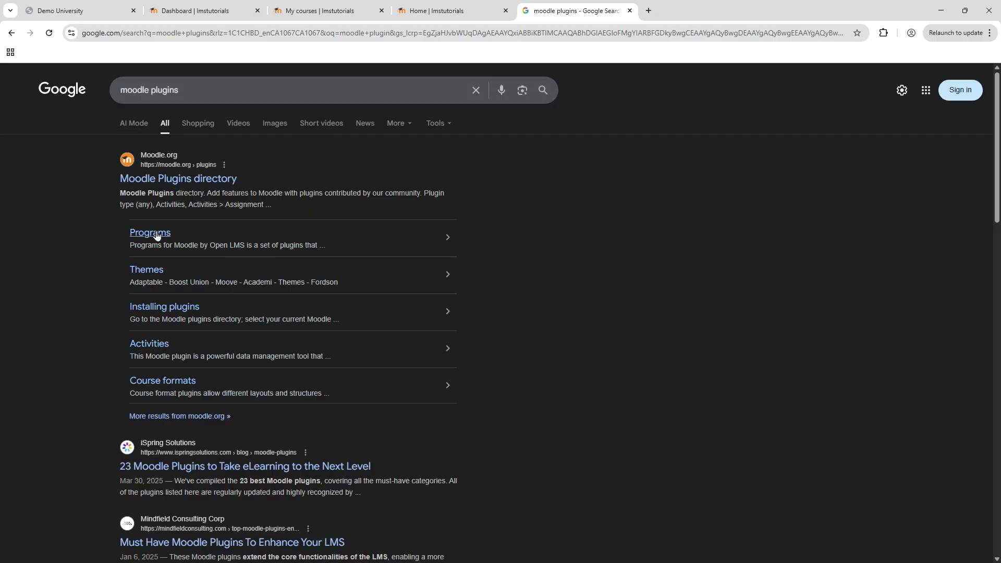
click(145, 271)
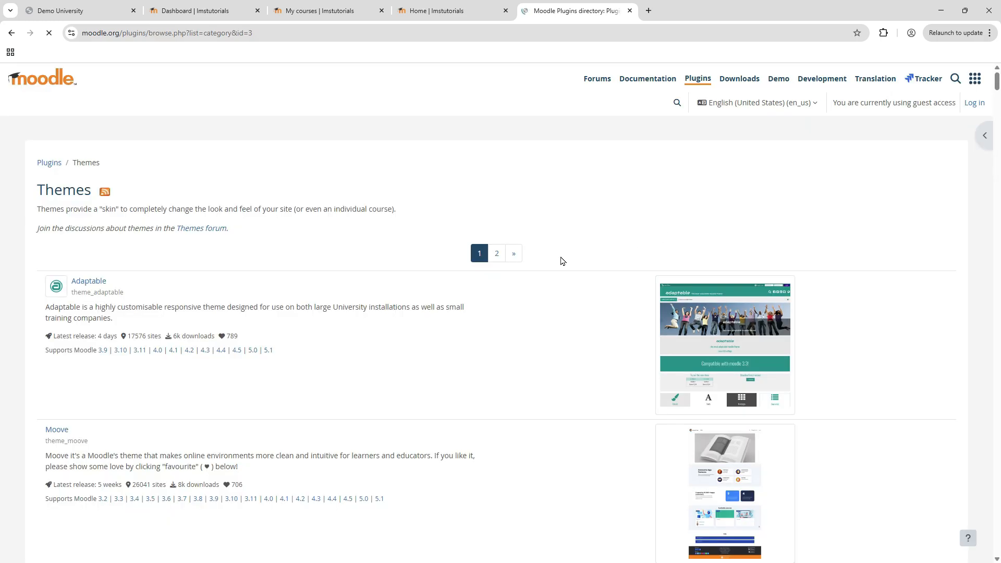
- Browse the theme list, open the Adaptable theme's page and download its release for Moodle 5.1
scroll(561, 260, down, 2)
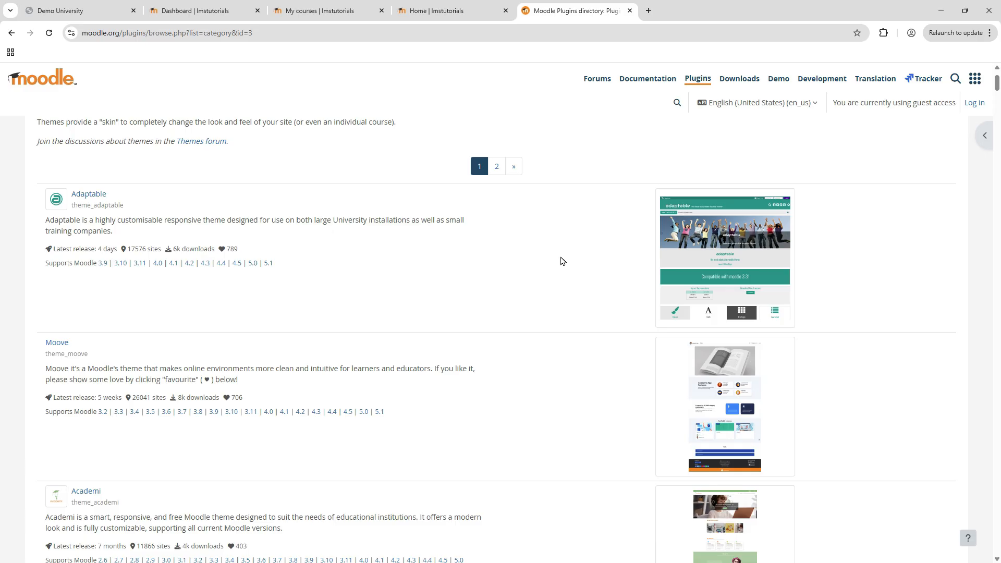
scroll(562, 261, down, 2)
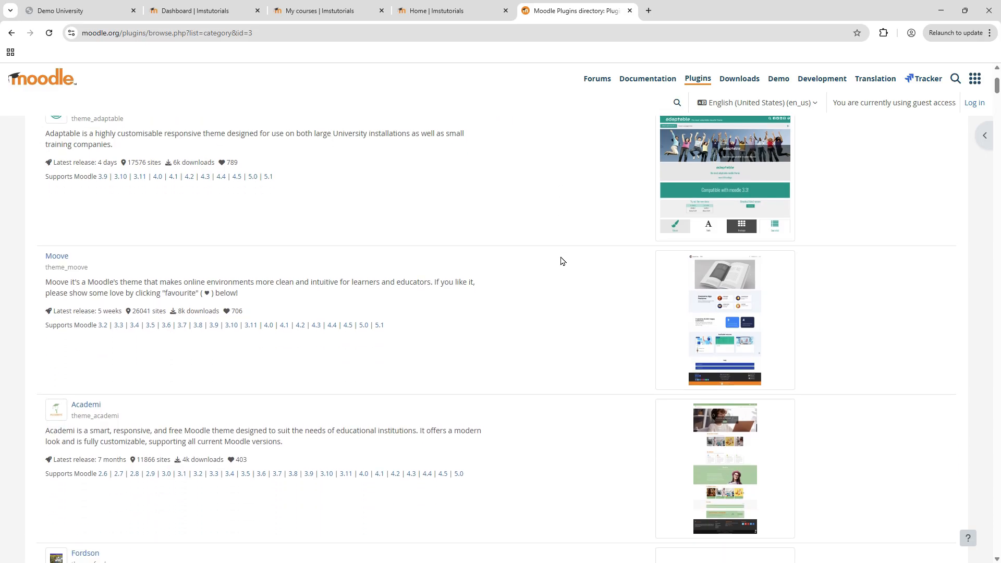
scroll(562, 261, up, 2)
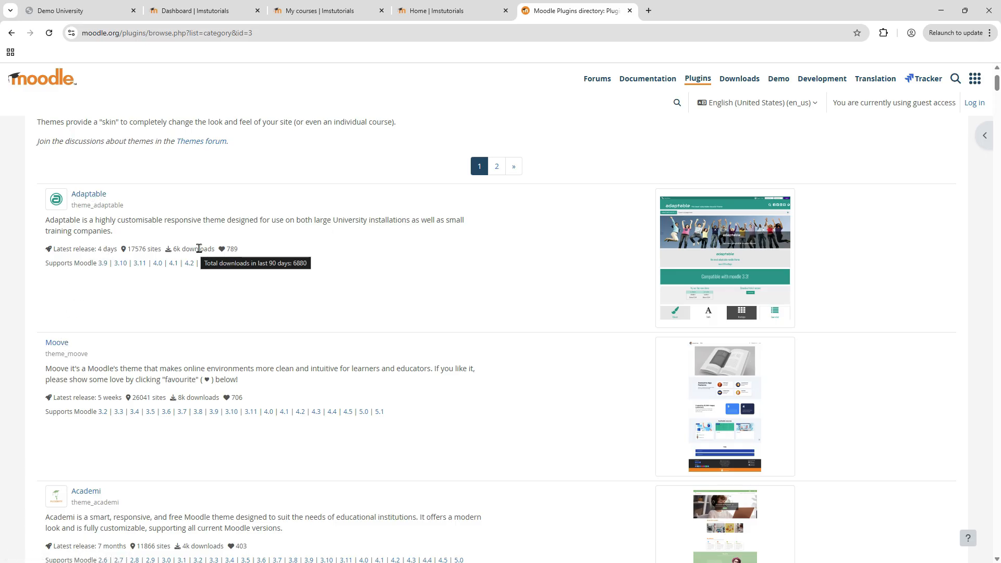
click(89, 196)
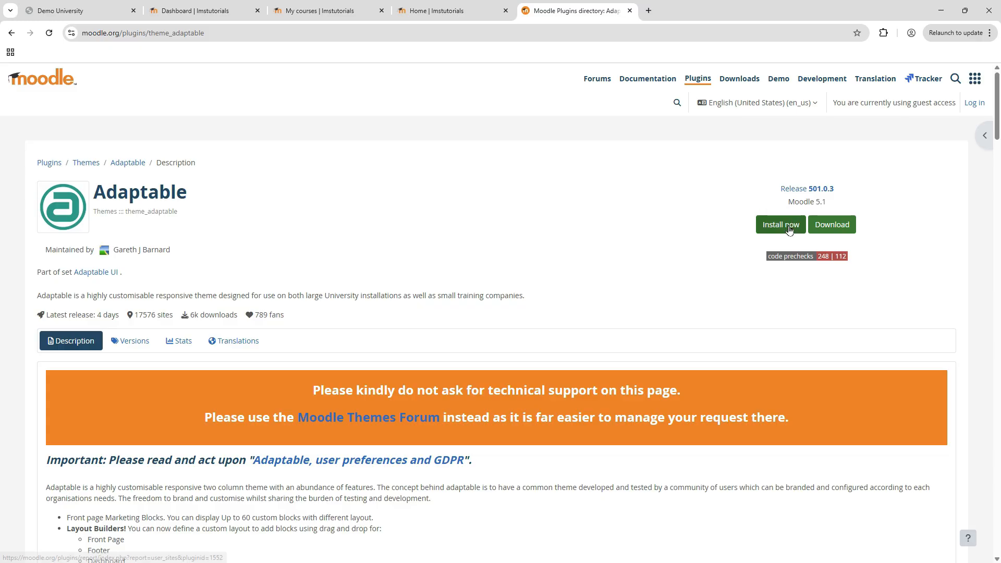
click(831, 230)
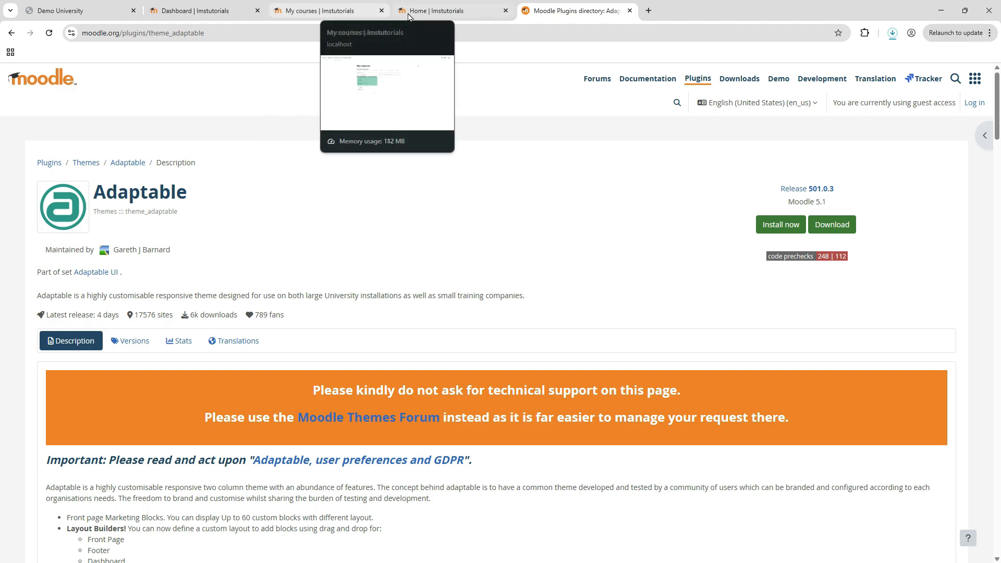
- Back on the Moodle site, try to install the Adaptable theme from theme_adaptable_moodle51_2025092502.zip with the plugin installer
click(310, 15)
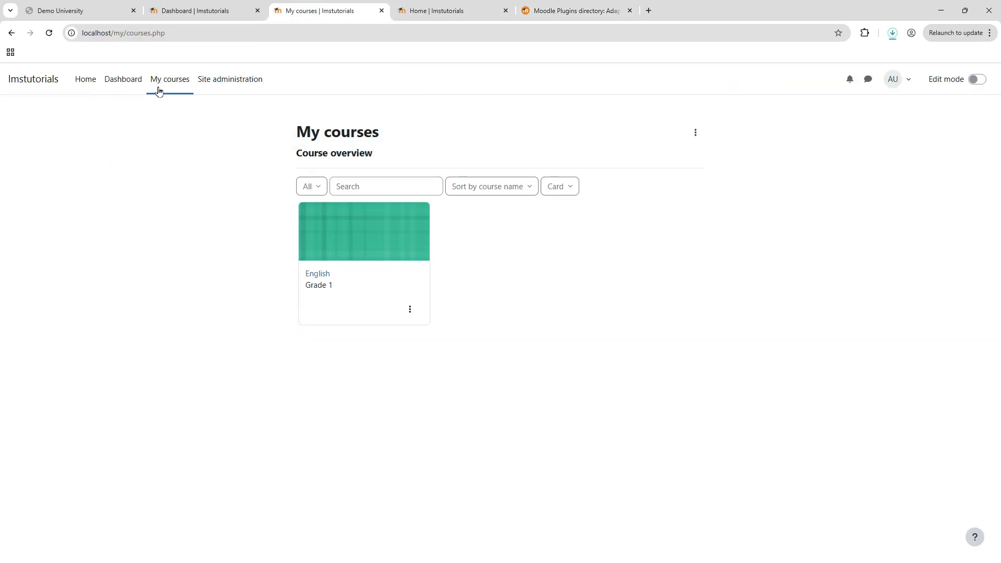
click(233, 84)
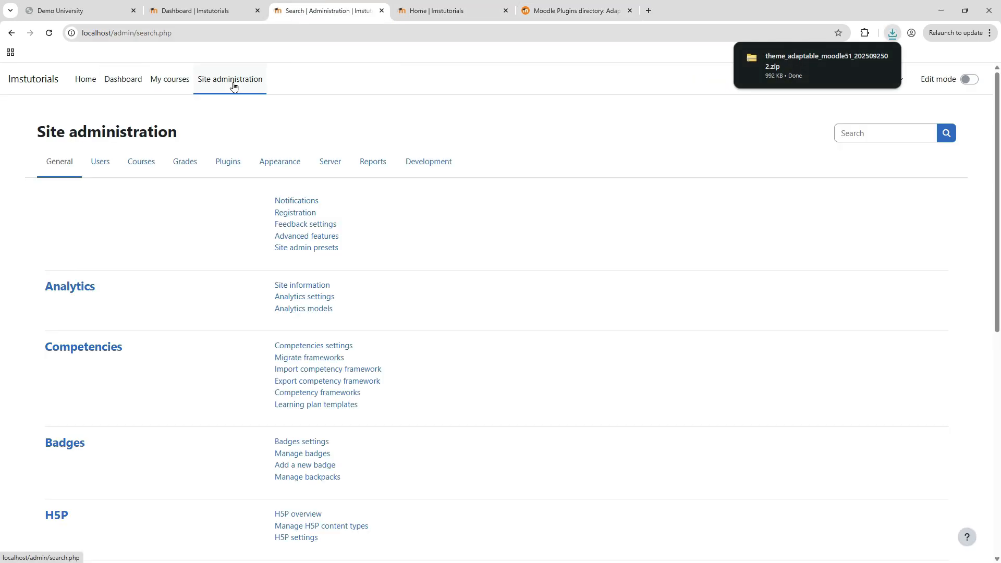
mouse_move(867, 60)
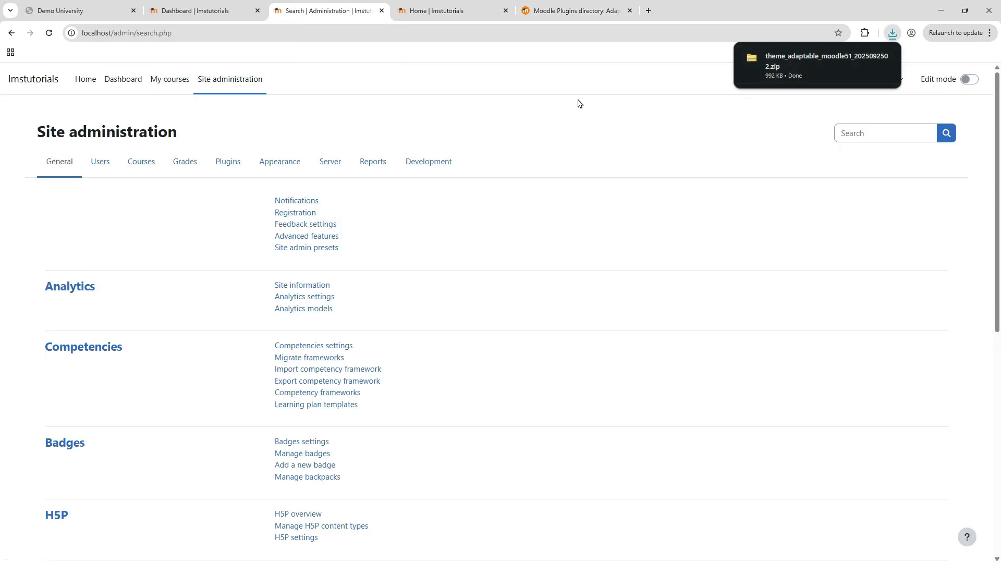
click(227, 161)
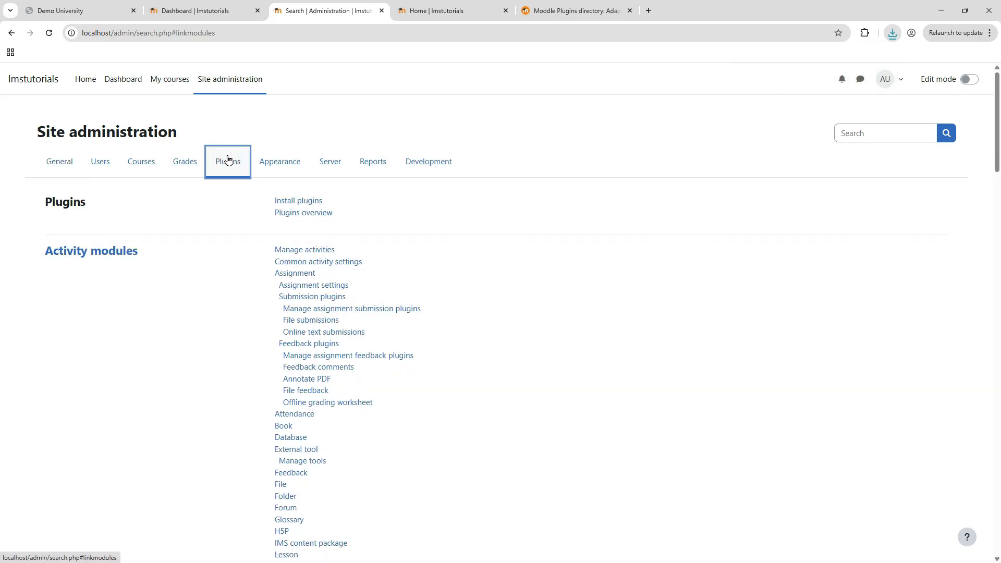
click(302, 202)
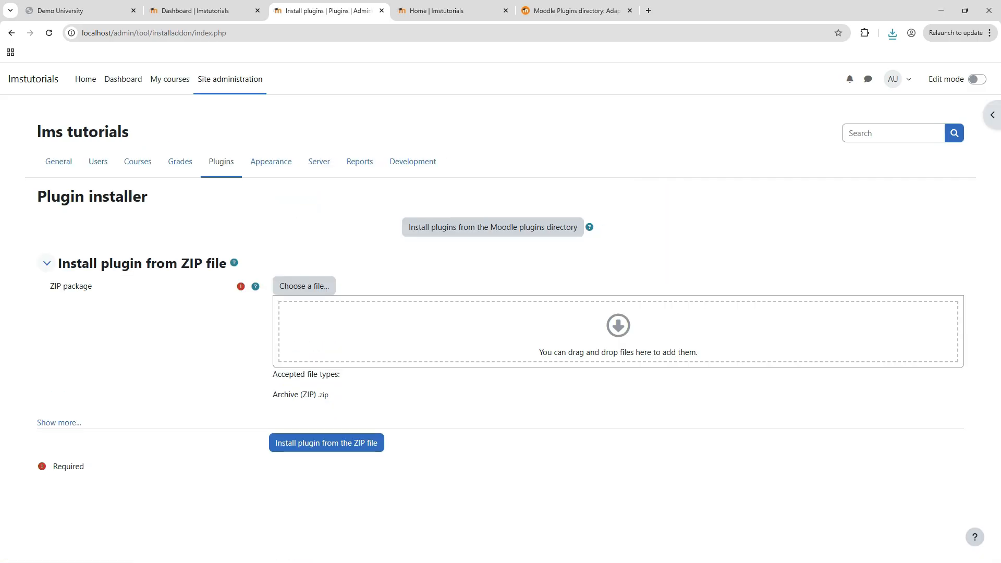
drag(0, 217, 421, 326)
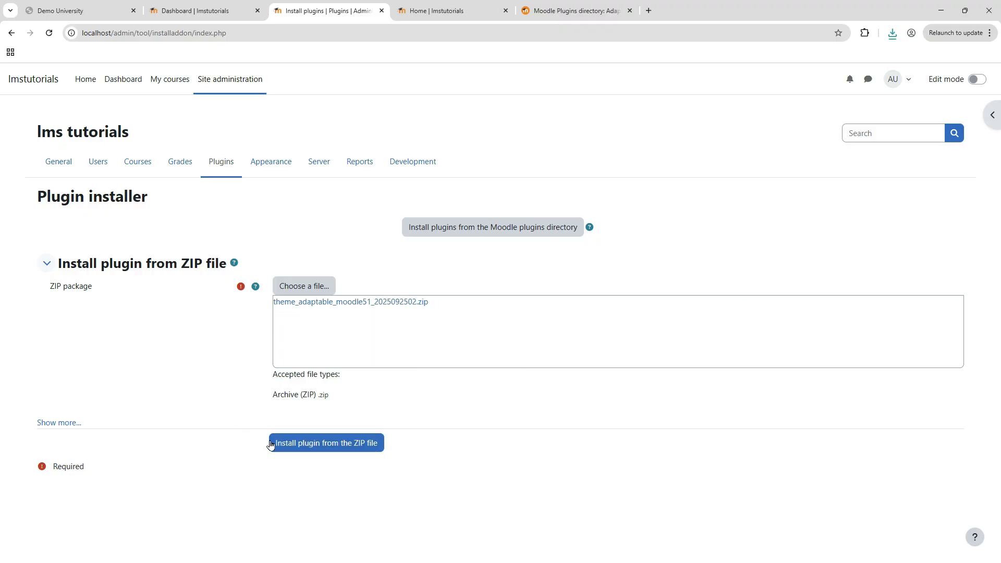
click(312, 445)
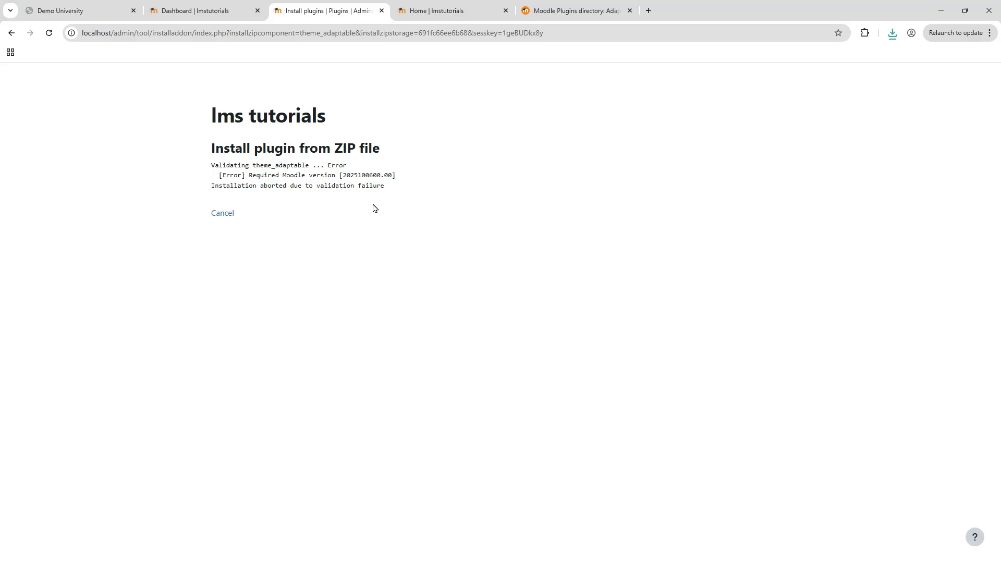
- Cancel the Adaptable installation, open the Moove theme's page in the Moodle Plugins directory and download its 5.1.0 release
click(225, 214)
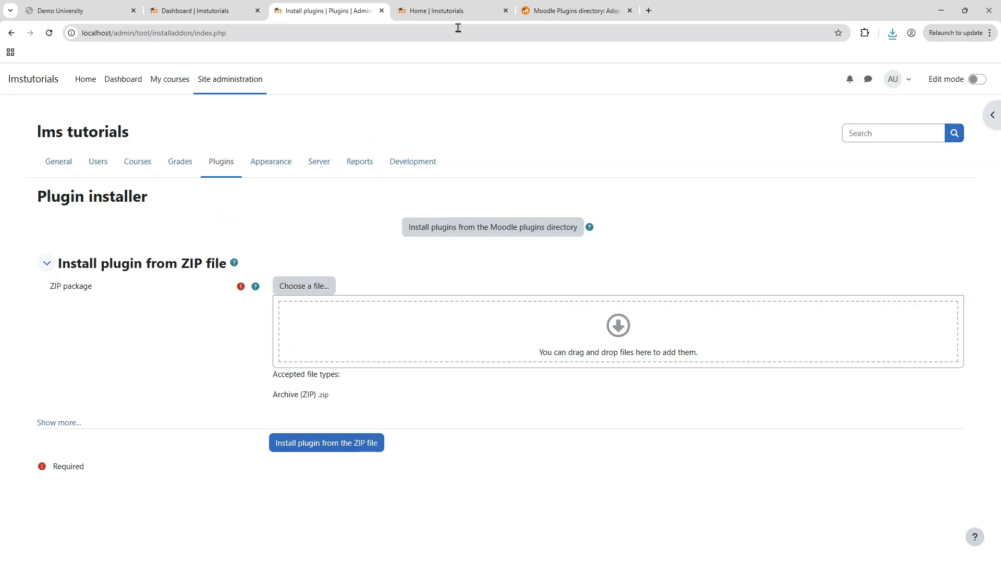
click(556, 6)
click(12, 33)
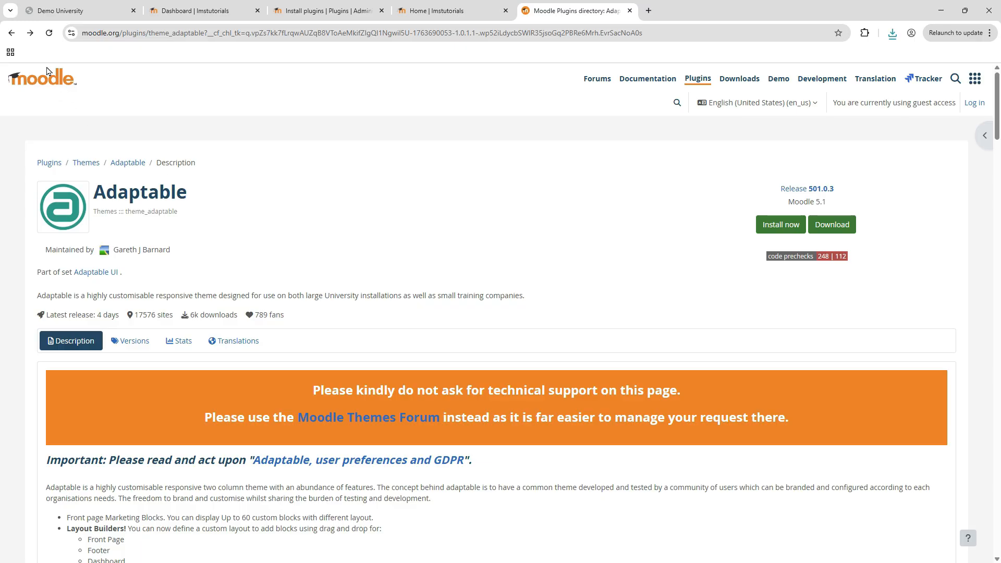
click(11, 33)
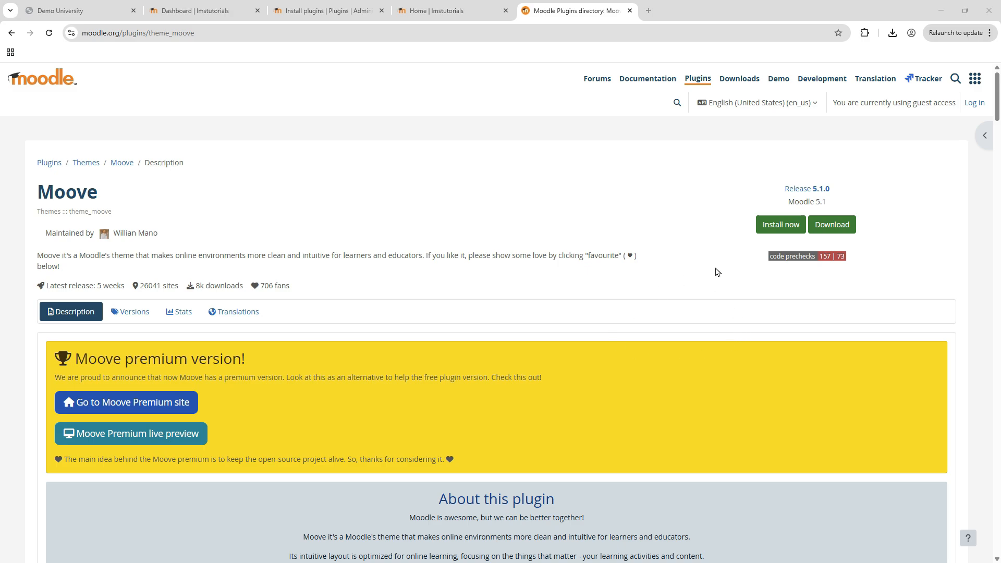
click(836, 224)
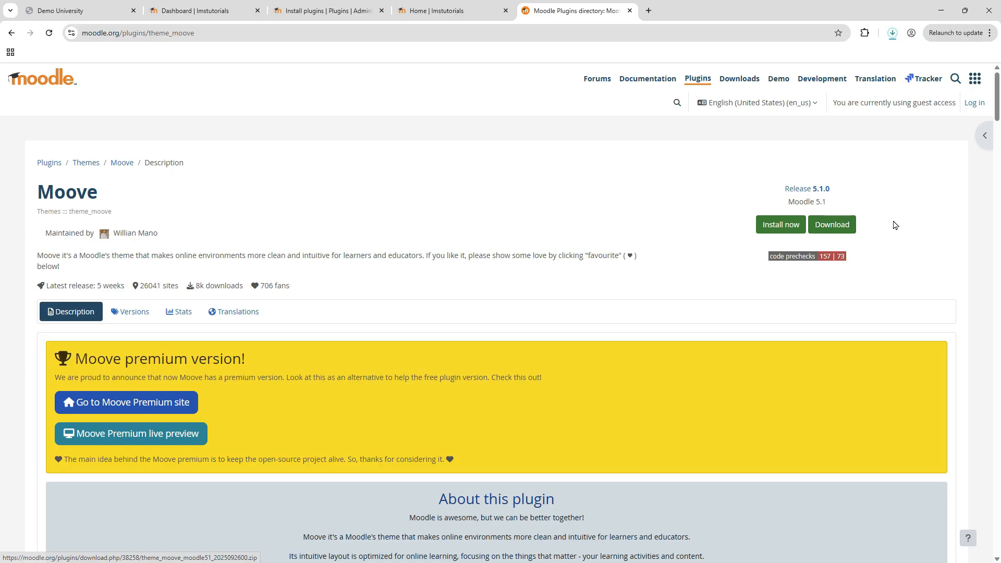
- Look through the Moove theme's description and its list of current versions for each Moodle release
scroll(458, 281, down, 5)
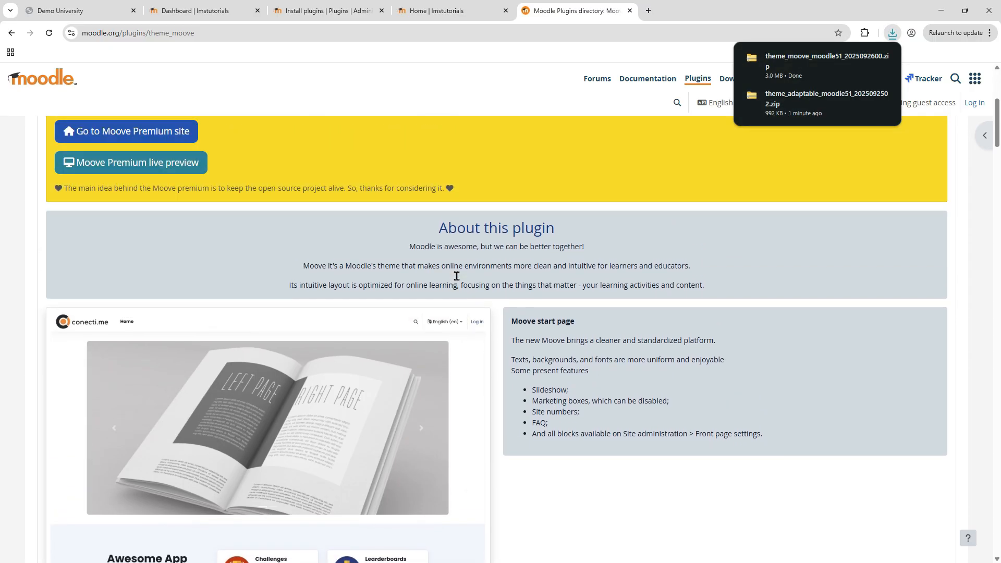
scroll(459, 276, up, 5)
click(134, 312)
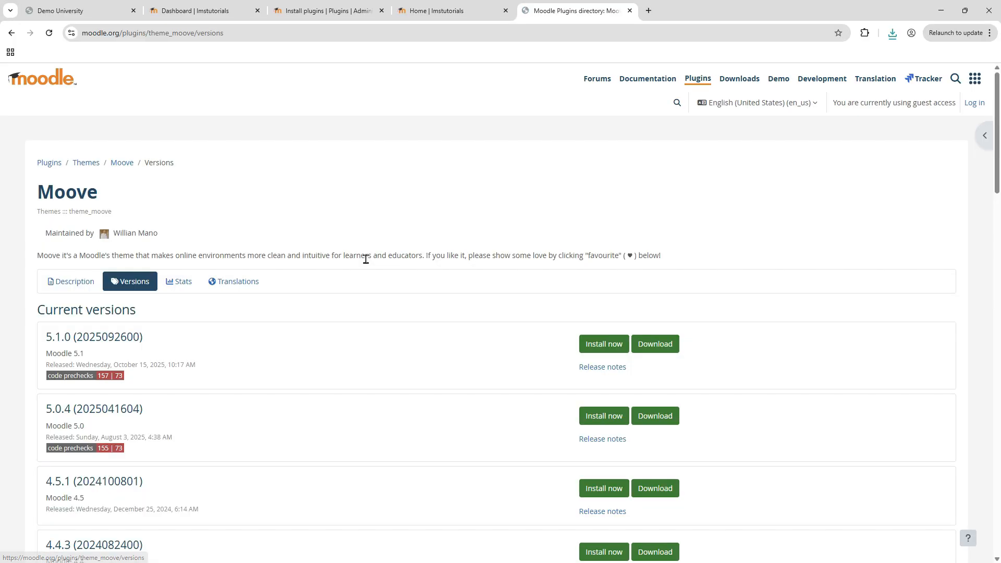
scroll(366, 259, down, 2)
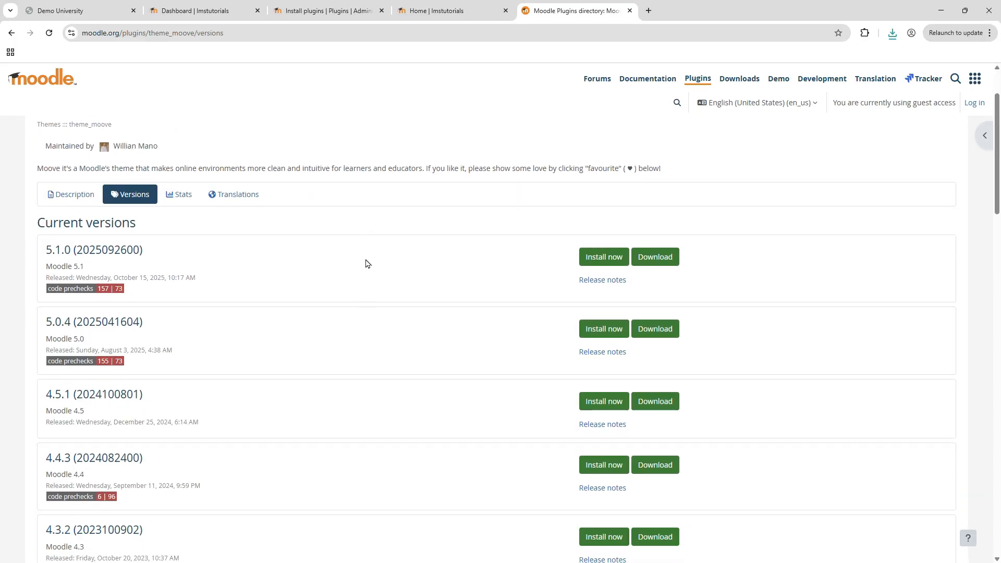
scroll(367, 264, down, 4)
scroll(366, 264, up, 4)
- Try to install the Moove theme from theme_moove_moodle51_2025092600.zip with the Moodle site's plugin installer, then return to the installer form
click(323, 11)
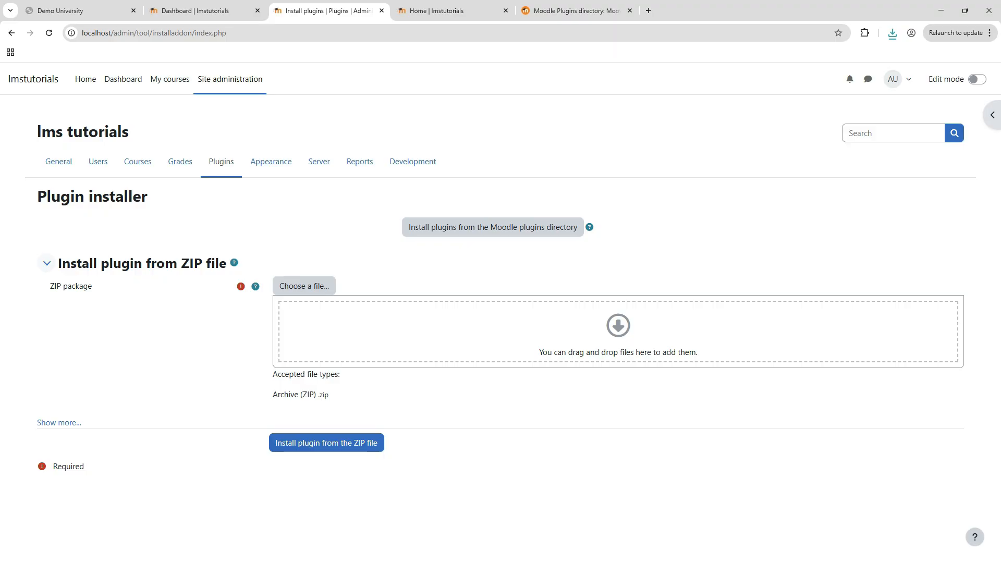
drag(542, 375, 576, 324)
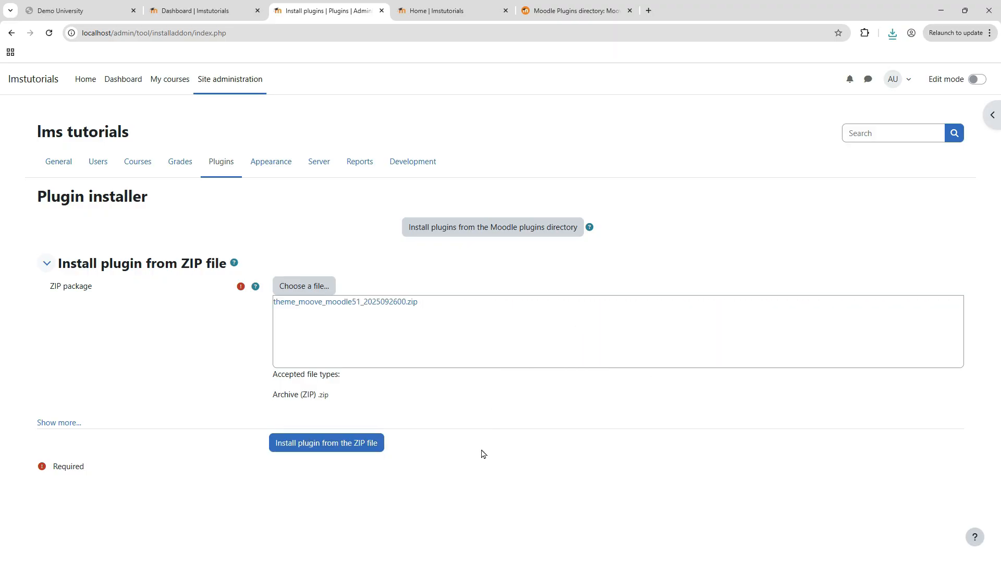
click(326, 443)
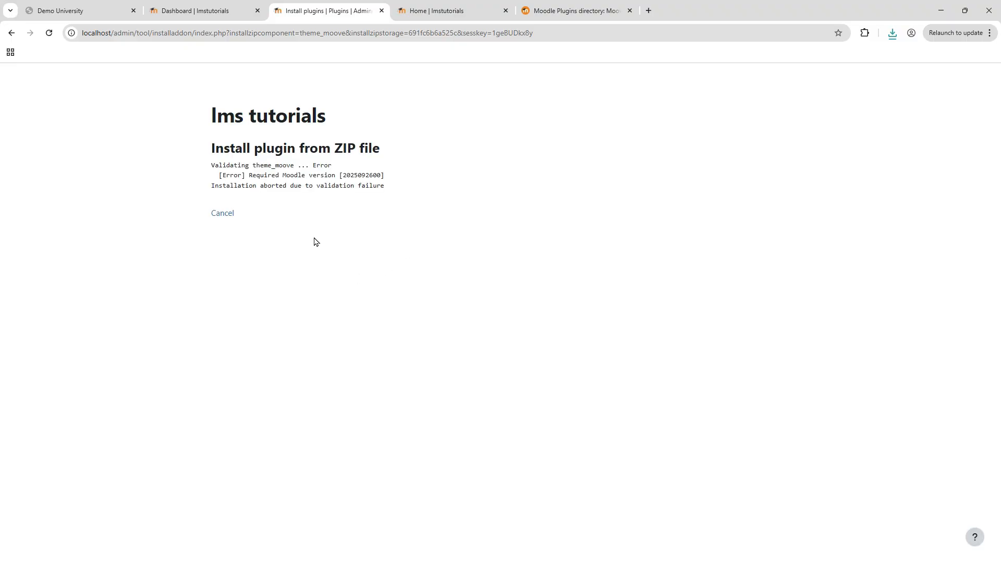
click(12, 36)
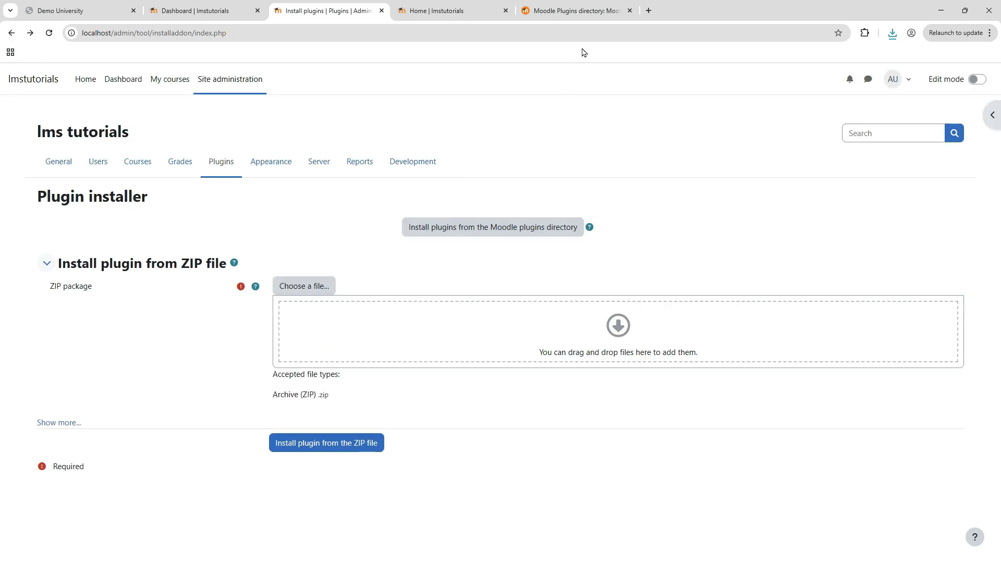
click(571, 15)
scroll(339, 253, down, 3)
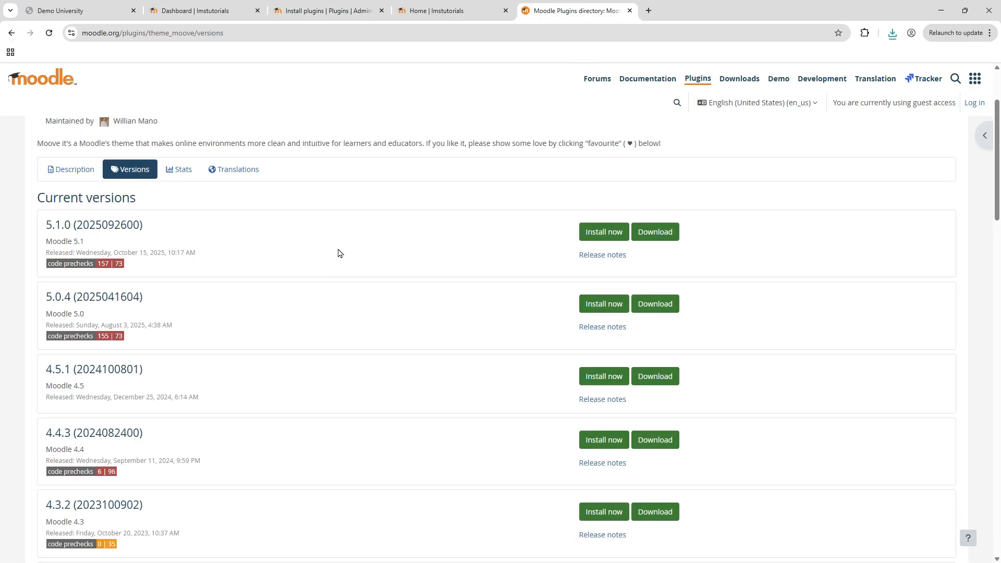
scroll(340, 253, down, 2)
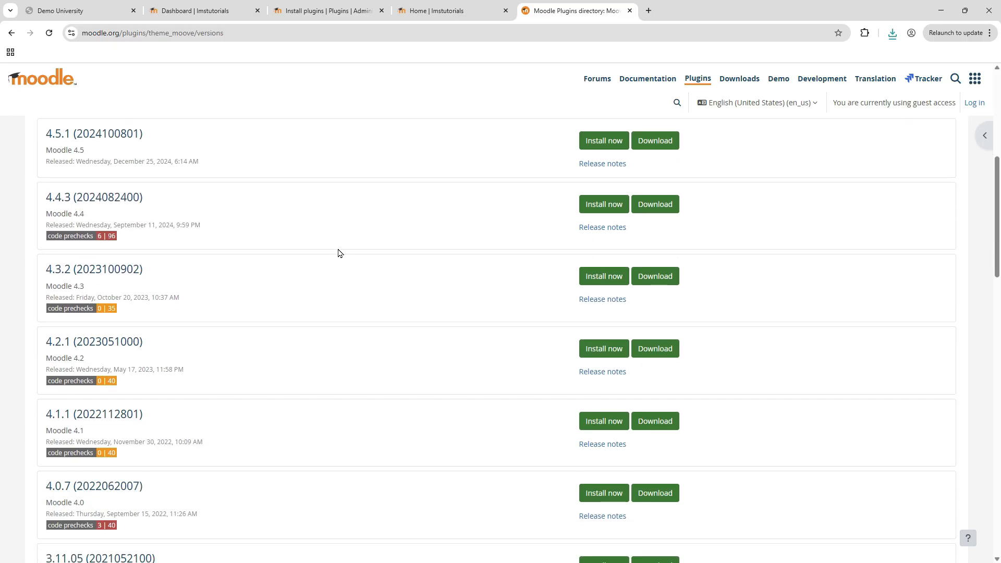
scroll(286, 279, up, 2)
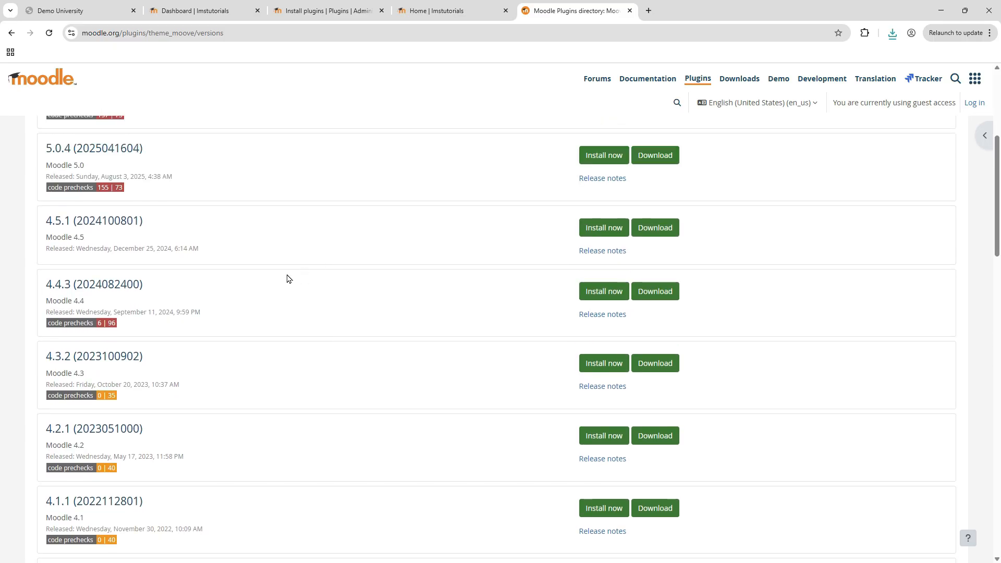
click(651, 294)
- Back on the Moodle site, submit theme_moove_moodle44_2024082400.zip to the plugin installer and continue past the validation
click(356, 14)
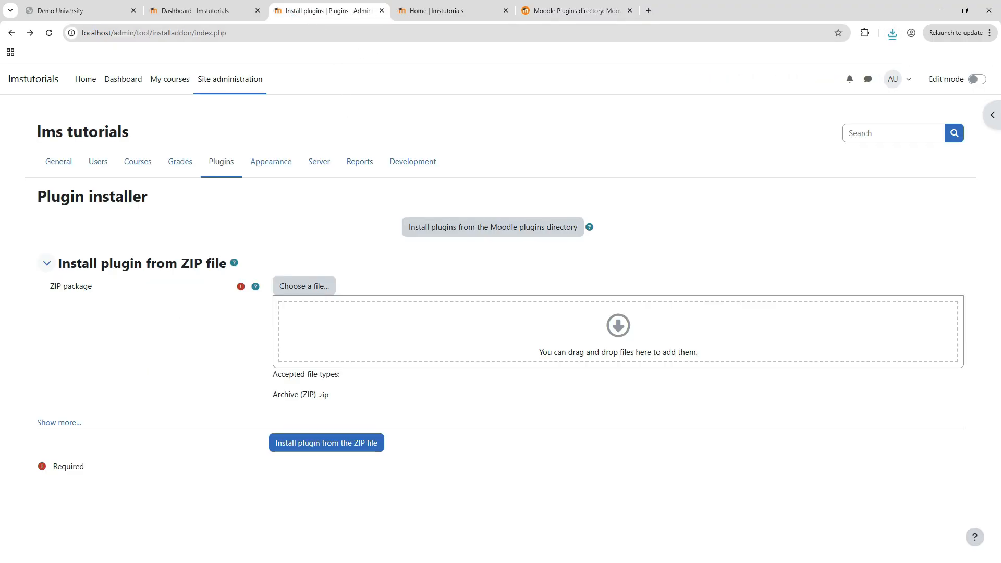
drag(677, 268, 583, 348)
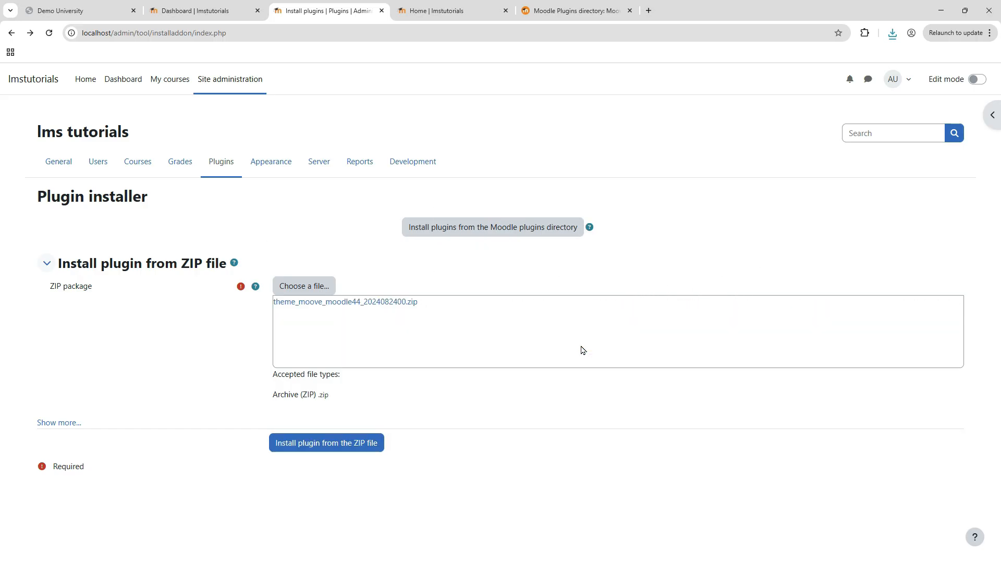
click(346, 442)
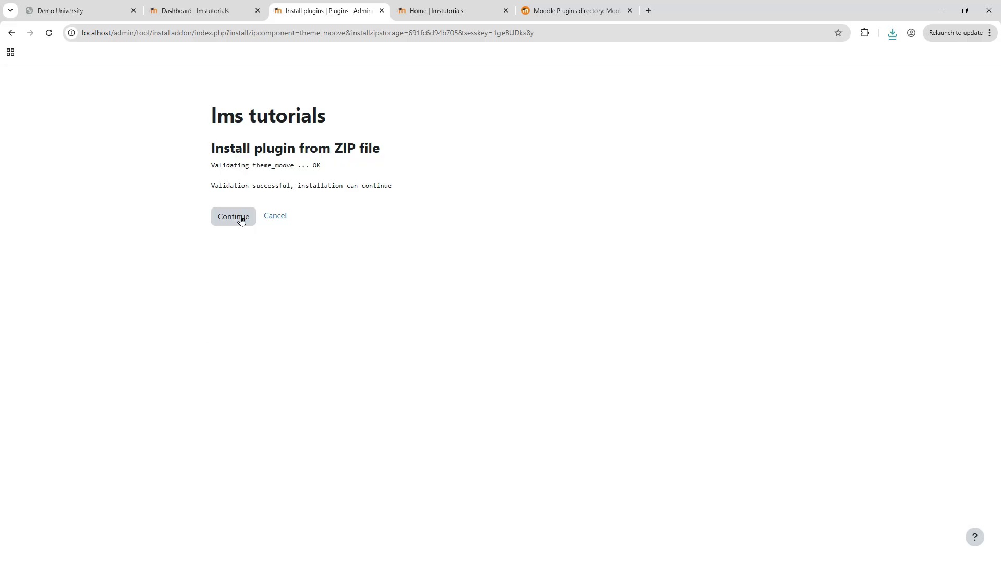
drag(211, 165, 320, 166)
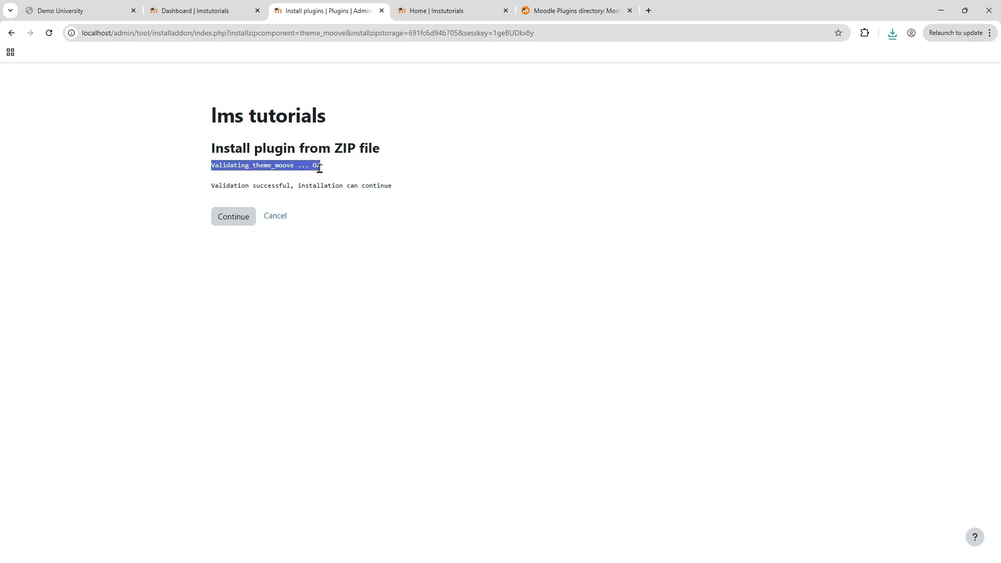
triple_click(277, 186)
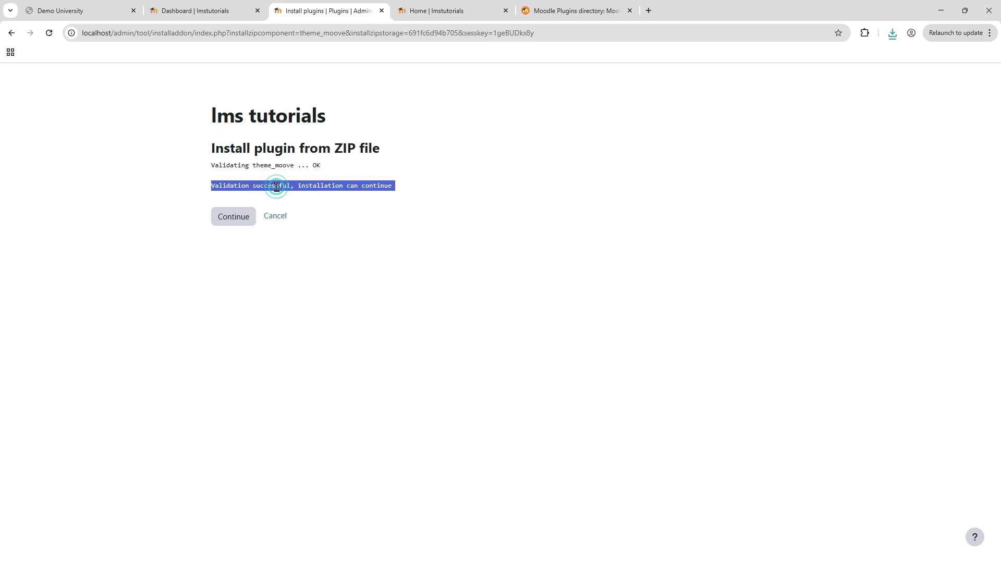
click(236, 219)
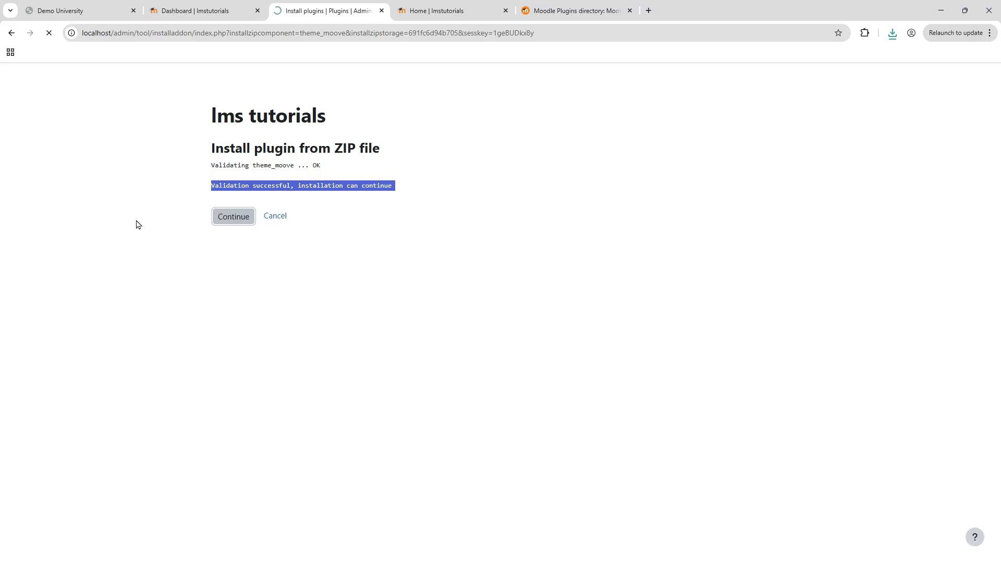
- Review the Moove versions in the plugins directory and the Moodle release each one supports
click(581, 11)
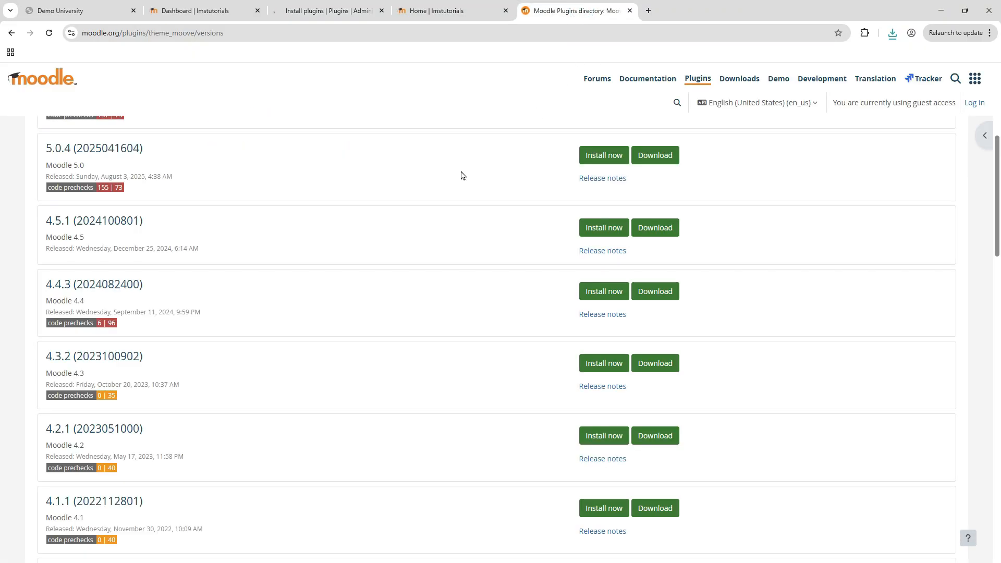
scroll(115, 297, up, 5)
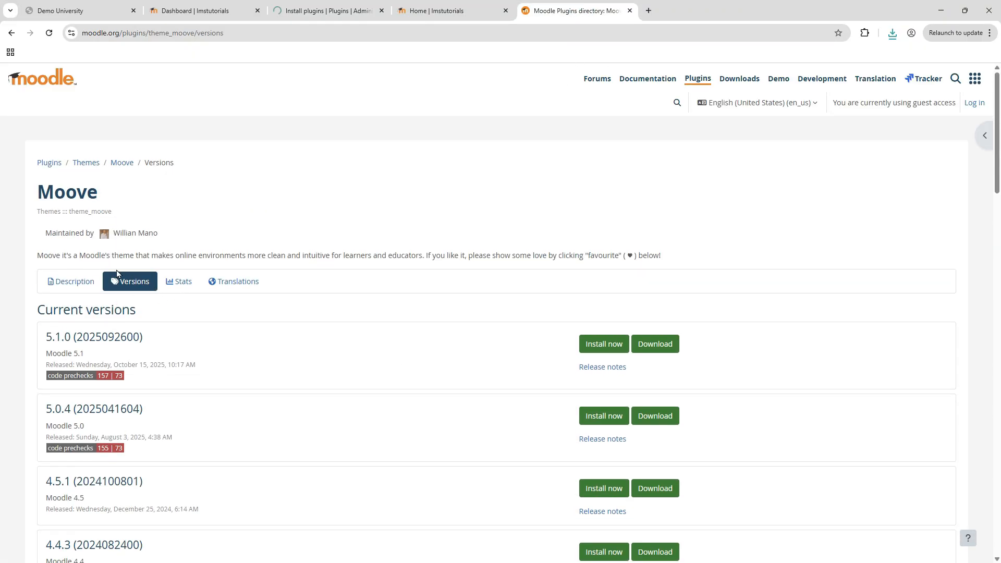
scroll(111, 371, down, 8)
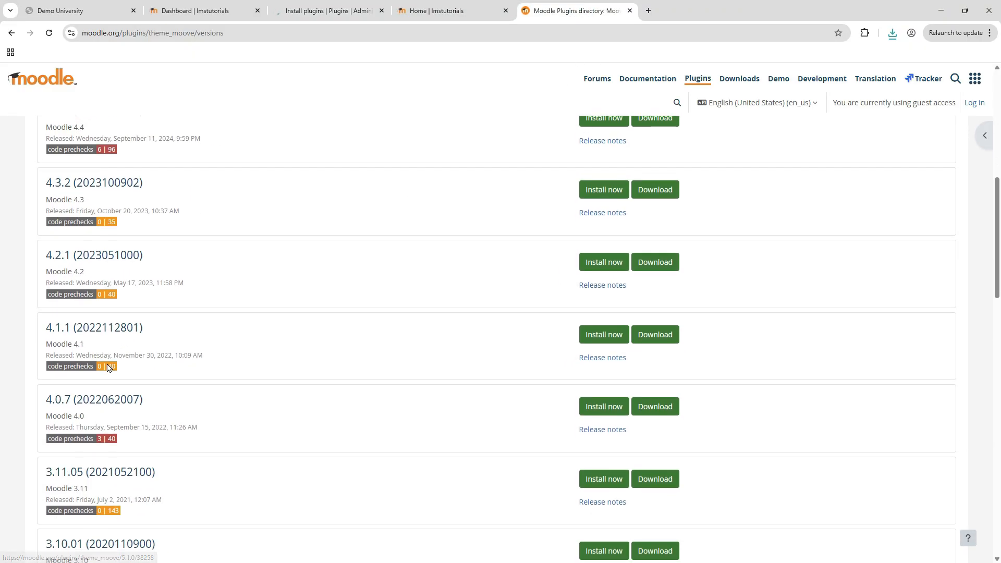
scroll(108, 367, down, 2)
scroll(107, 365, up, 9)
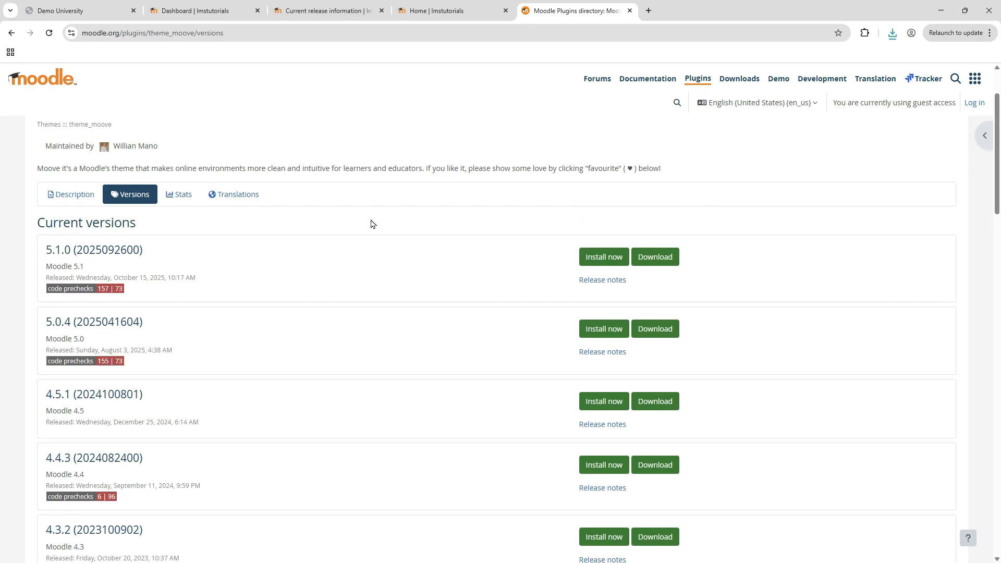
- Back on the Moodle site, review the release information and server checks, and continue to the plugins check
click(319, 11)
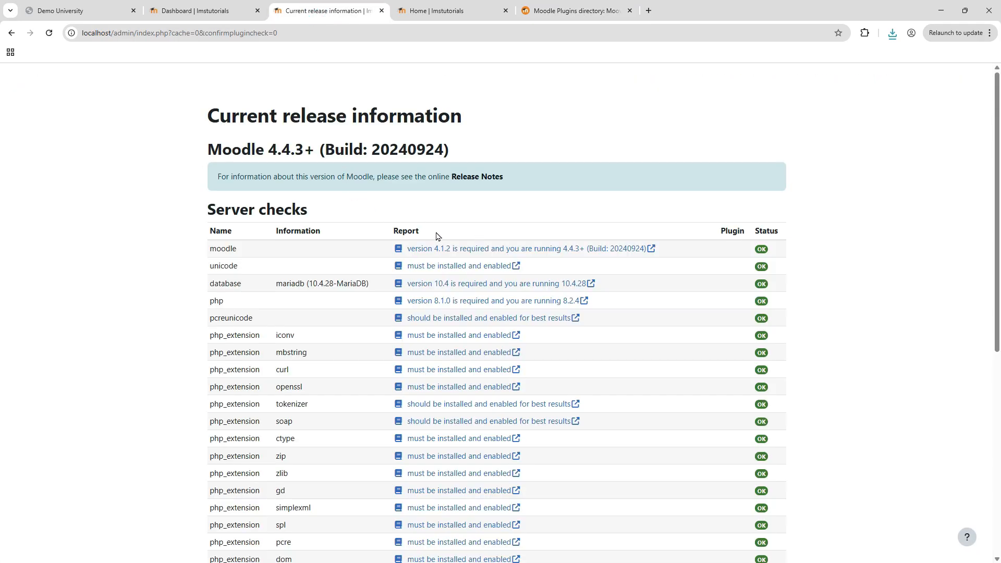
scroll(538, 175, down, 5)
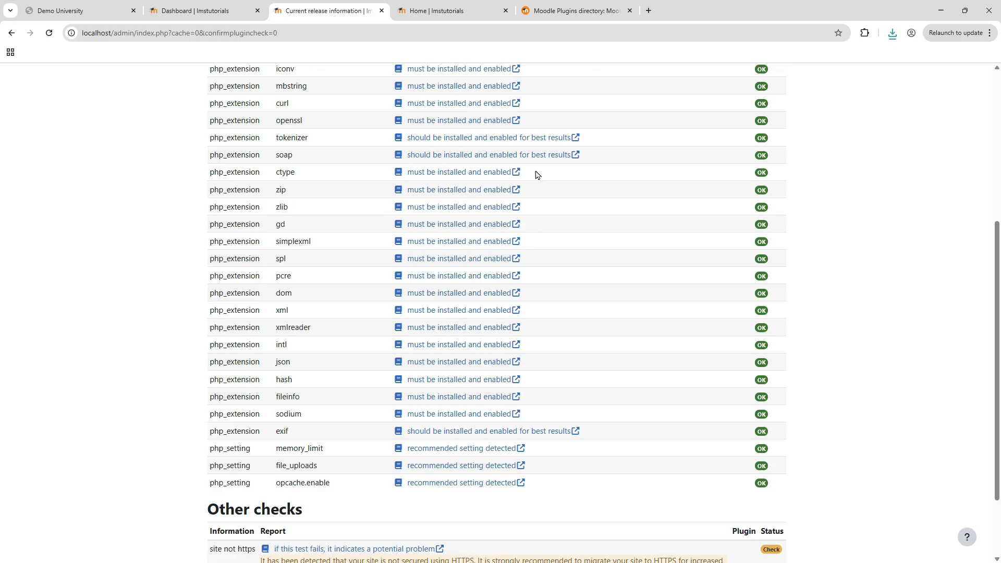
scroll(537, 174, down, 3)
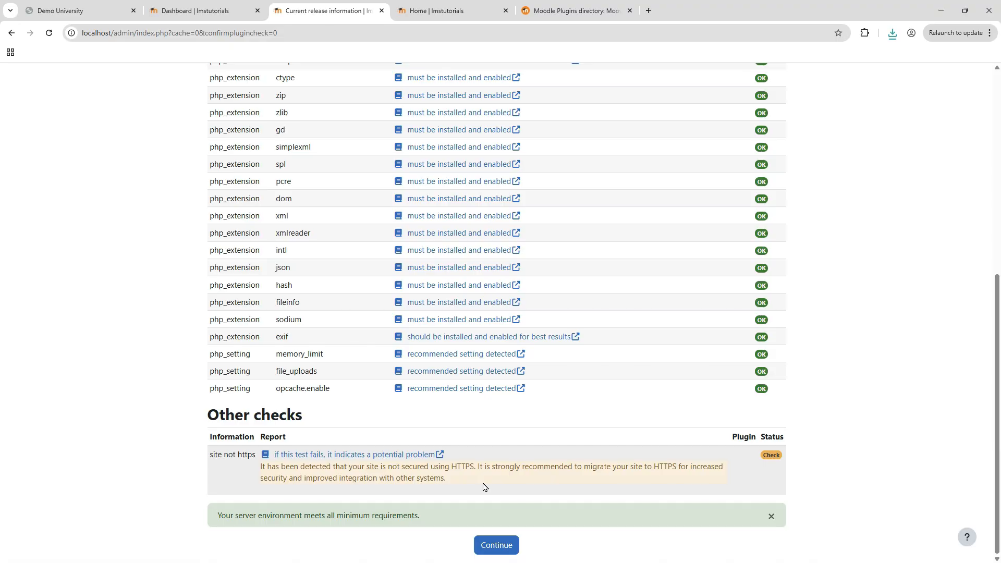
click(495, 543)
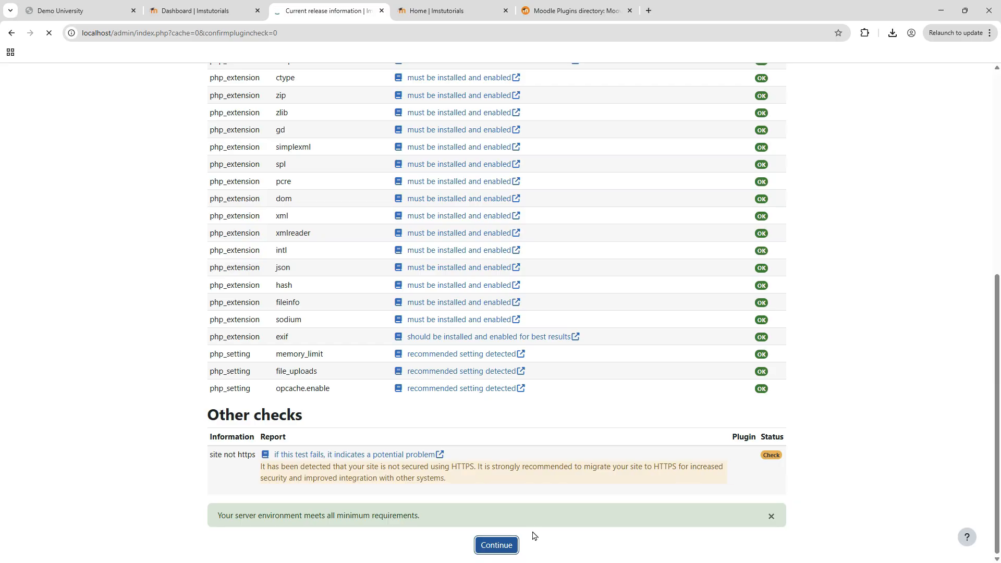
scroll(461, 399, up, 7)
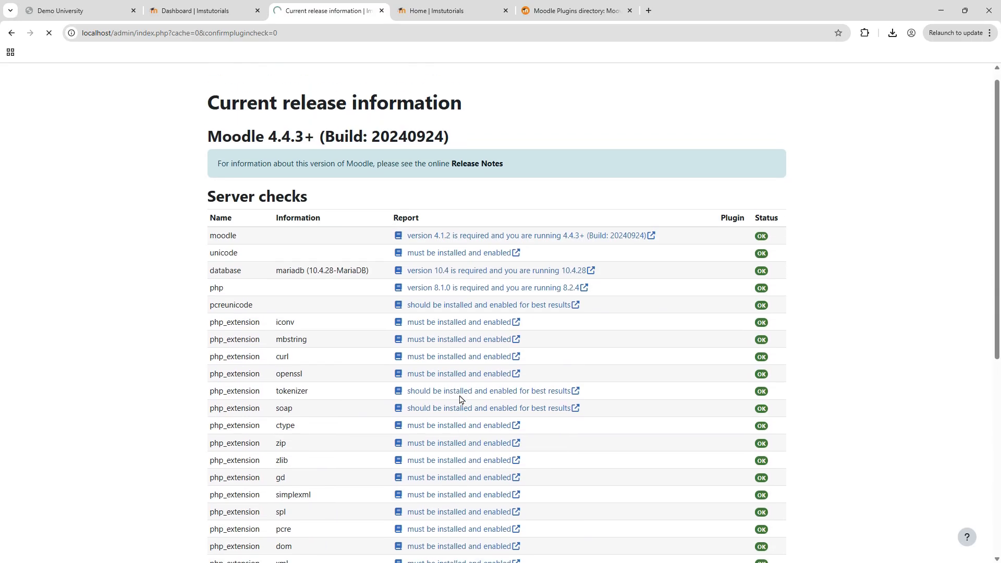
scroll(461, 399, down, 7)
click(505, 546)
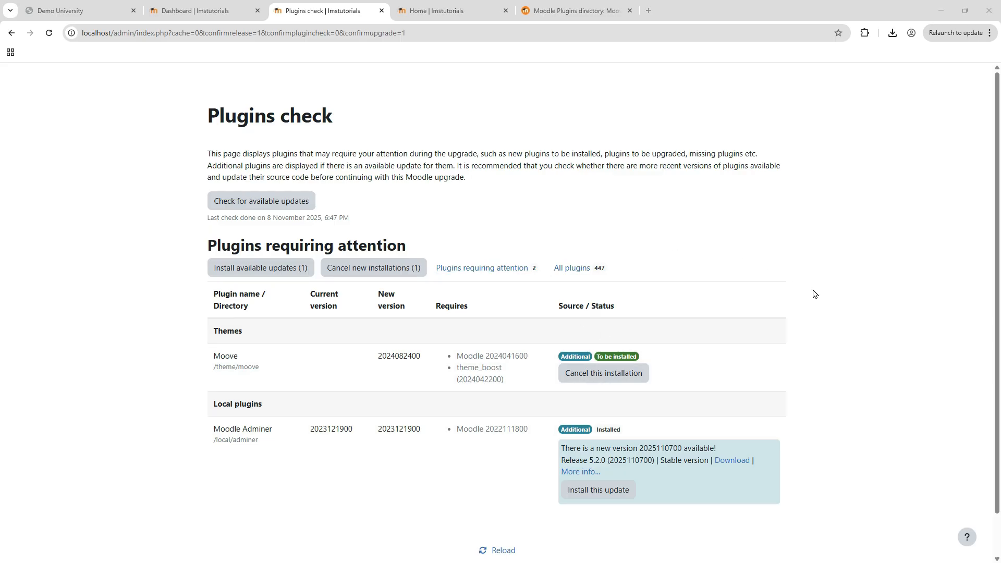
- Examine the plugins requiring attention on the Plugins check page and try opening Site administration from the site's Home page
scroll(815, 294, down, 1)
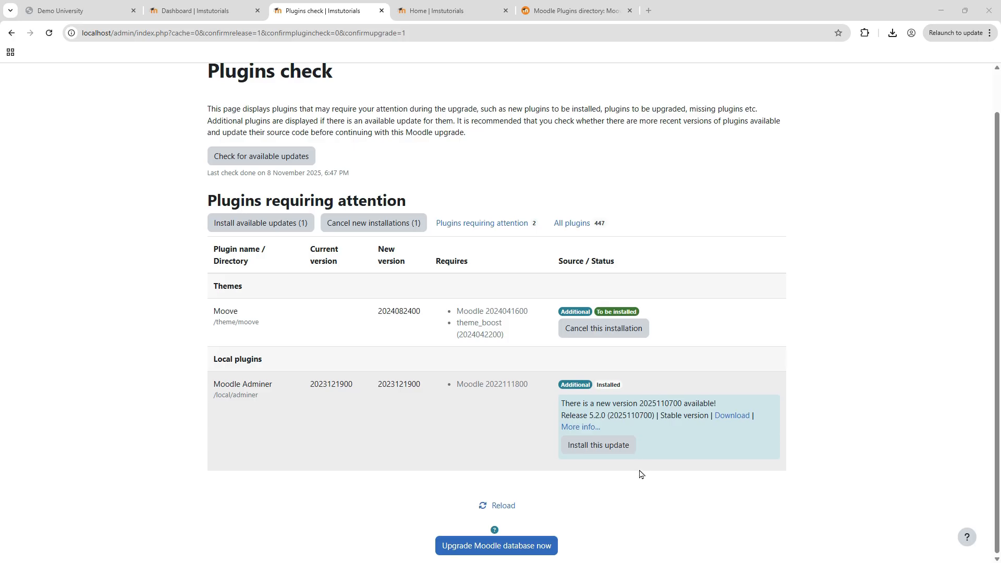
scroll(642, 474, up, 1)
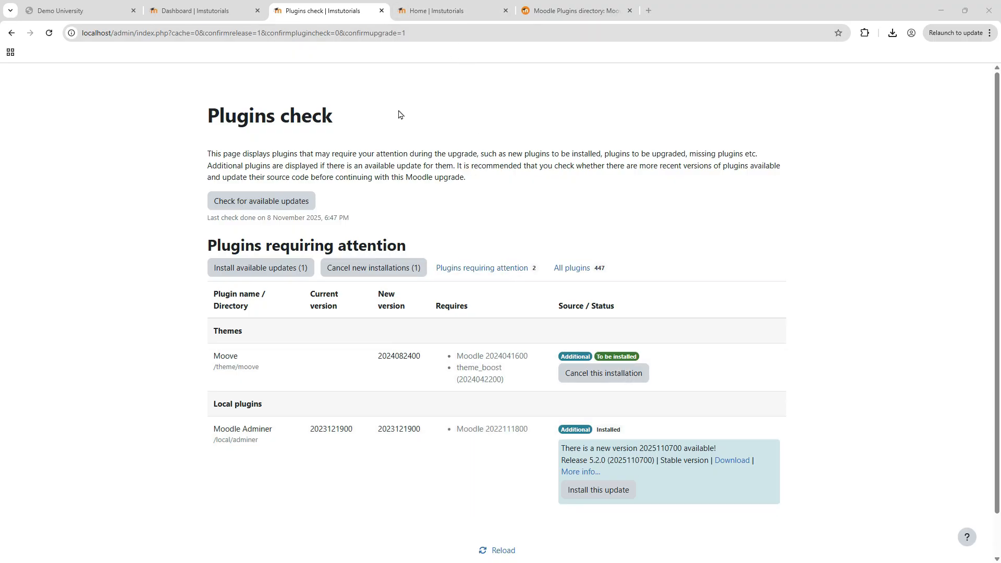
click(431, 14)
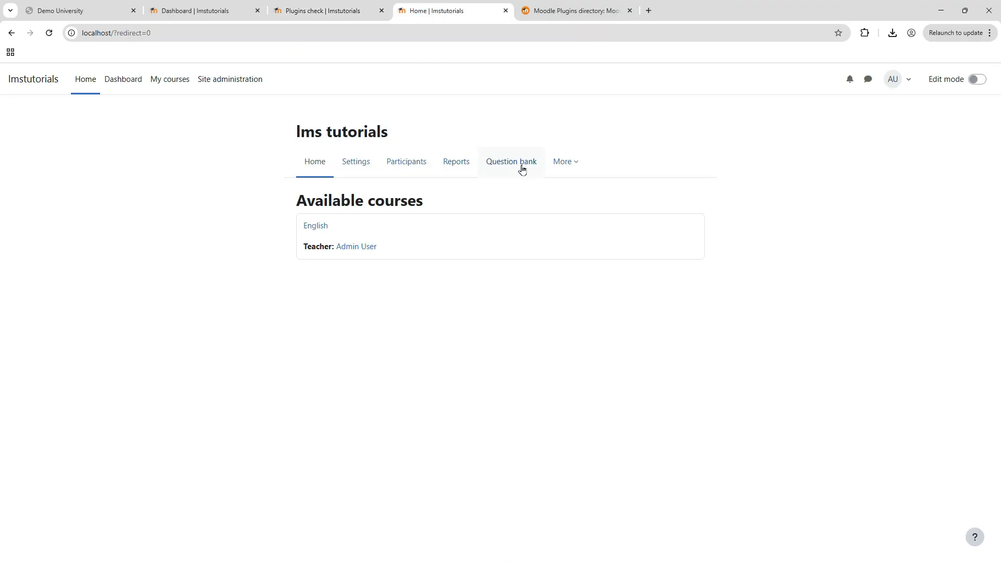
click(242, 83)
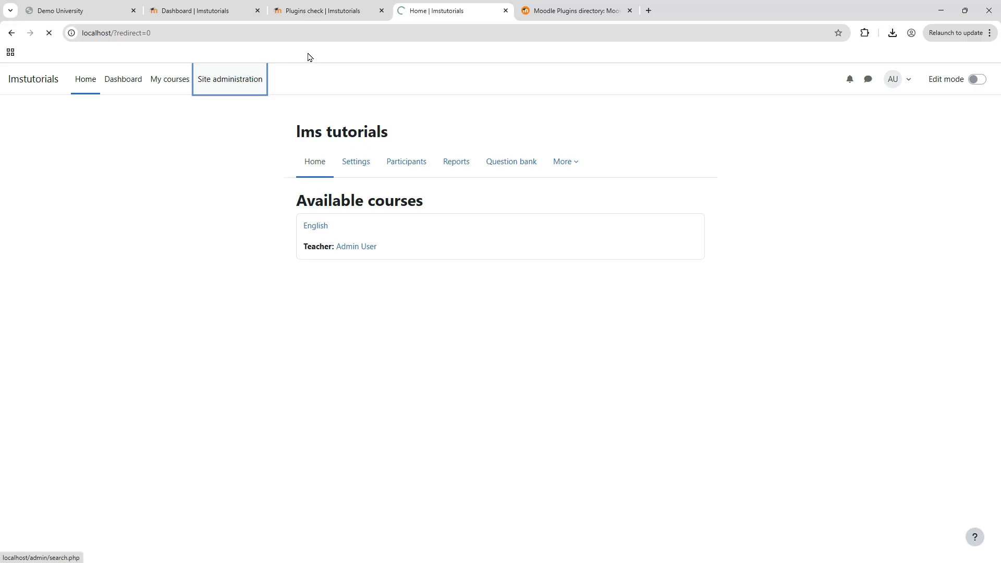
click(303, 15)
scroll(677, 396, down, 1)
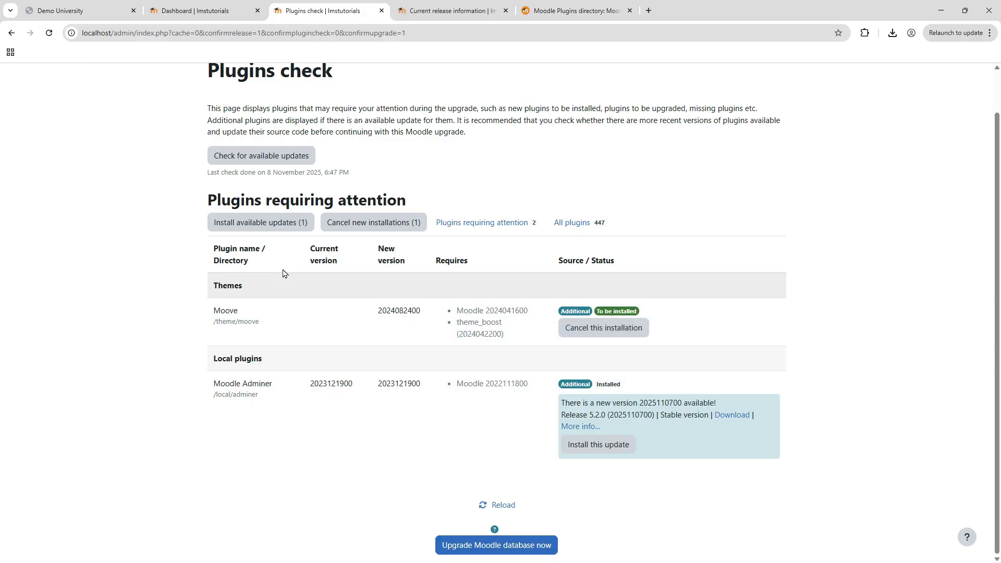
- Install the available Moodle Adminer update and continue past its validation to the plugins check
click(266, 230)
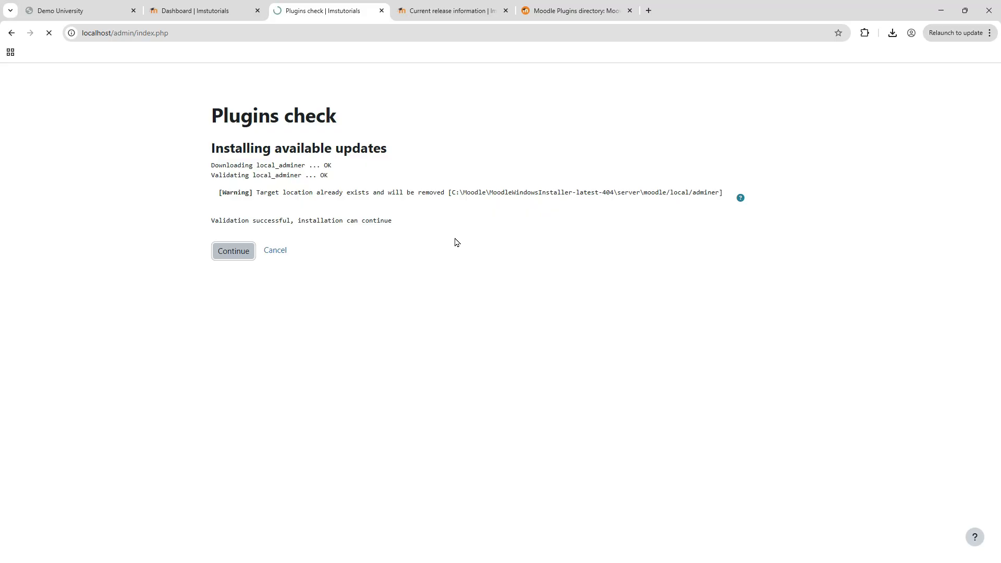
click(439, 10)
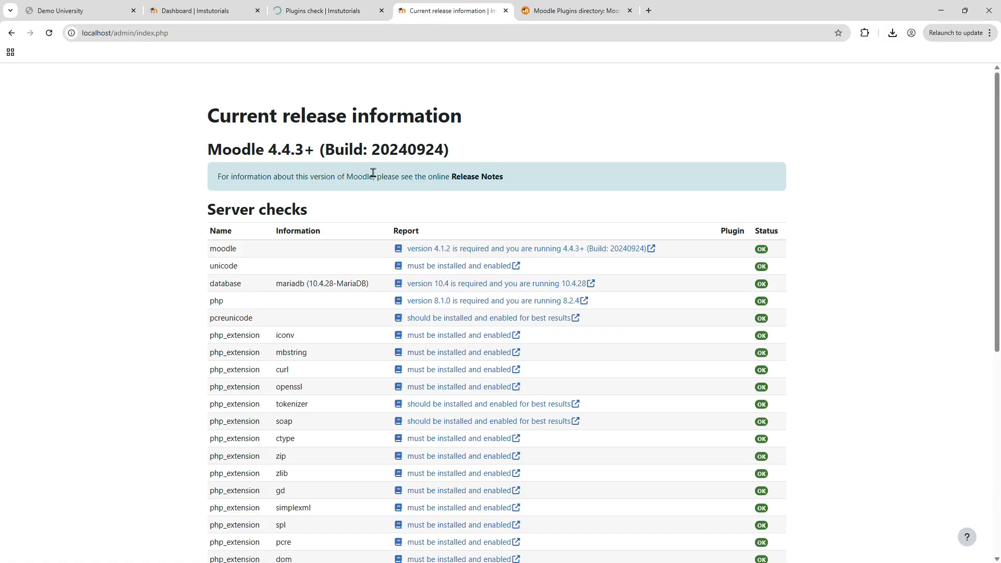
scroll(373, 172, down, 7)
scroll(373, 173, up, 7)
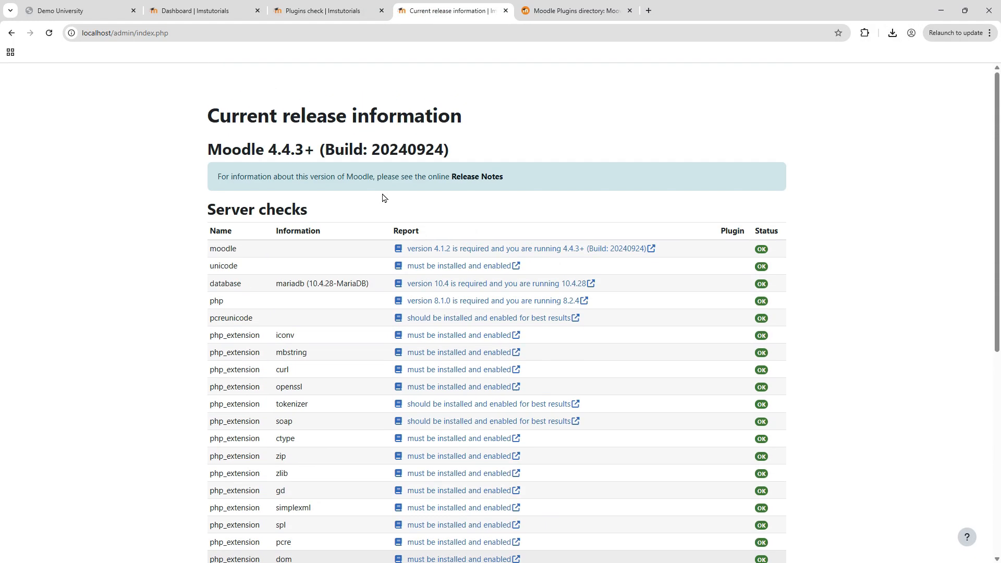
click(347, 10)
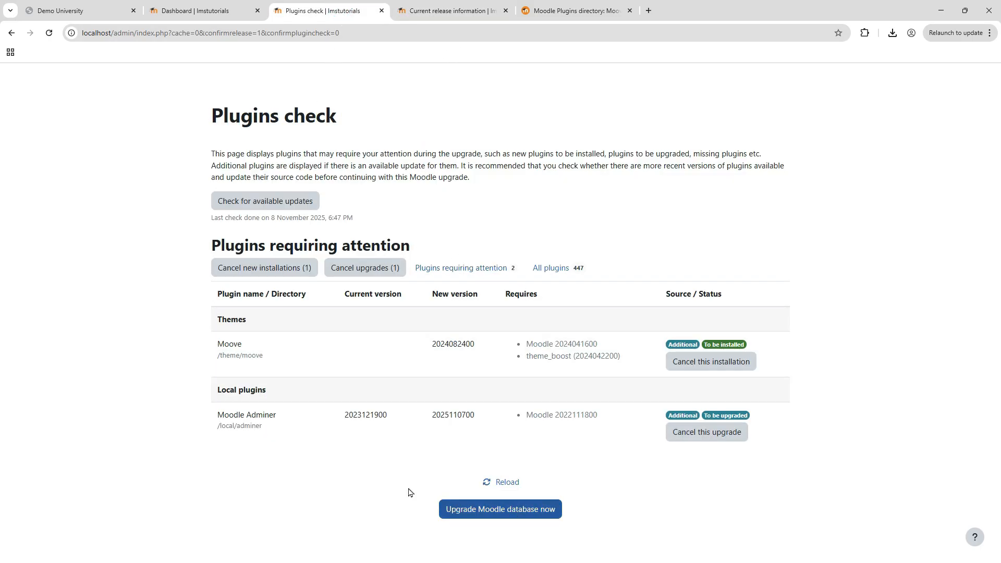
- Upgrade the Moodle database with the Moove and Moodle Adminer plugins and continue to the new settings
click(503, 514)
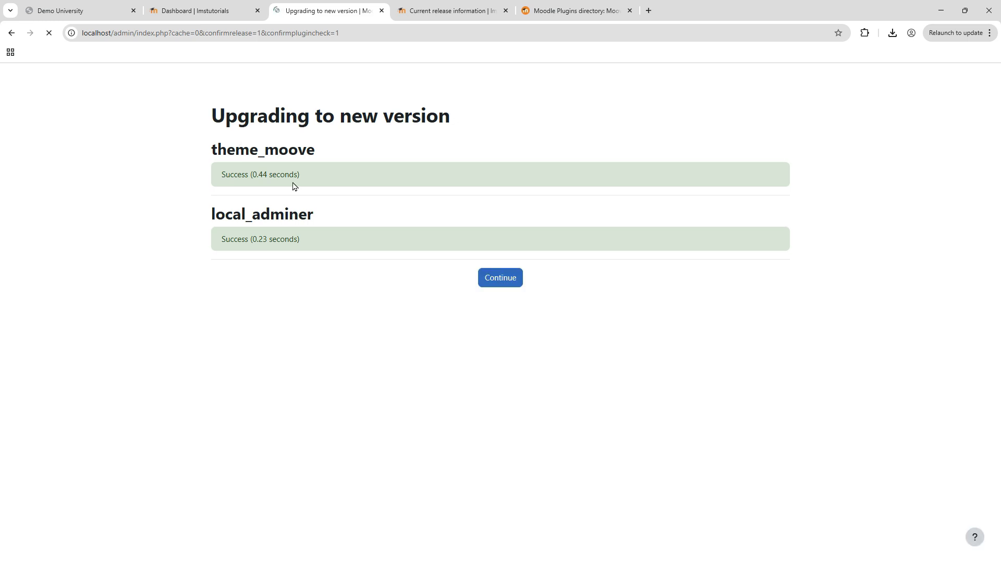
click(502, 281)
click(440, 10)
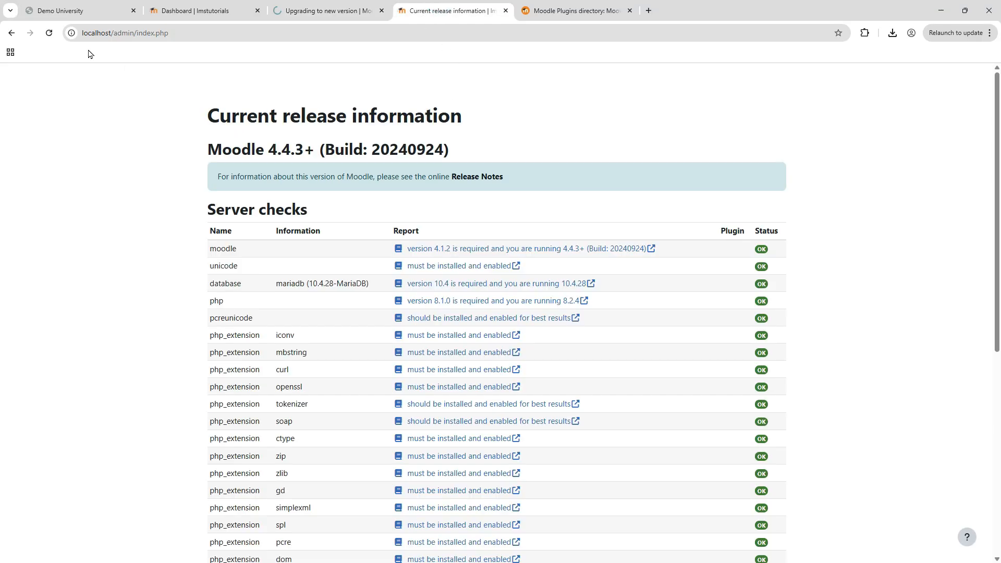
click(49, 33)
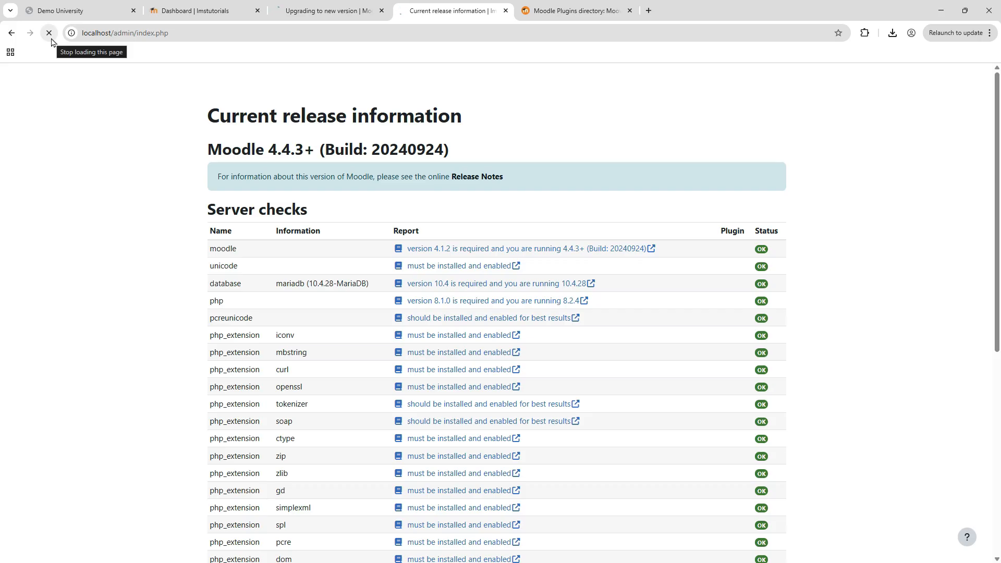
click(340, 11)
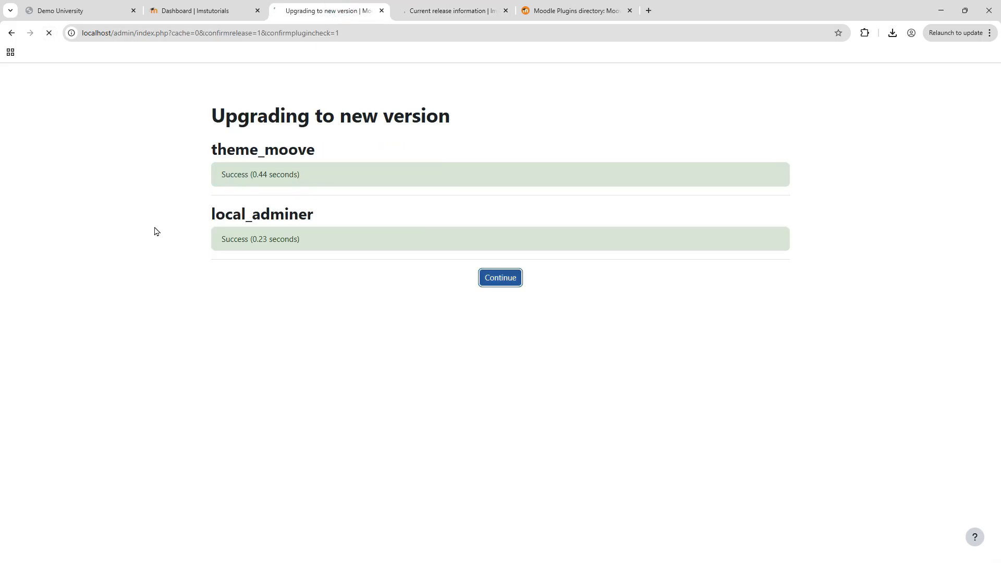
click(196, 13)
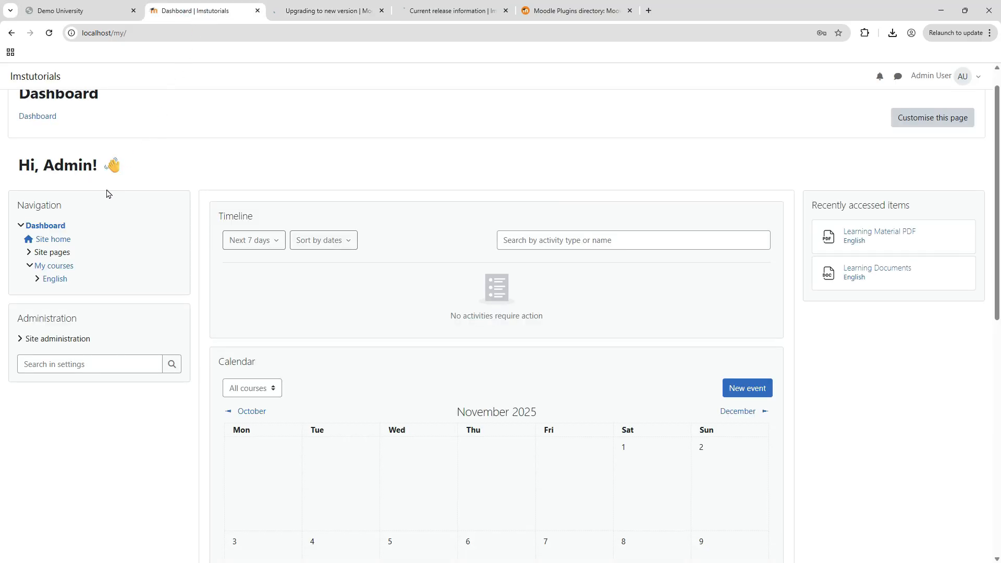
click(51, 342)
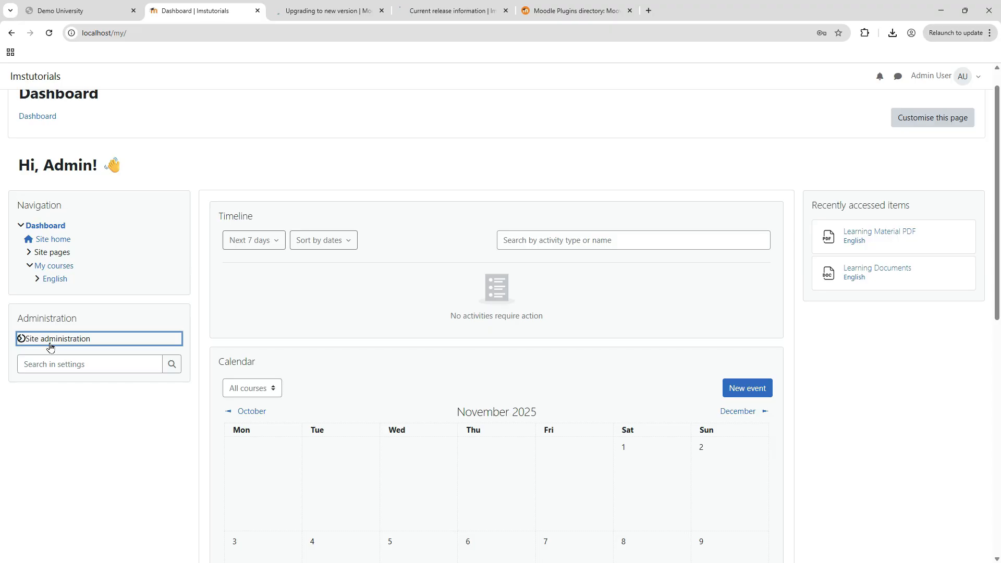
click(322, 11)
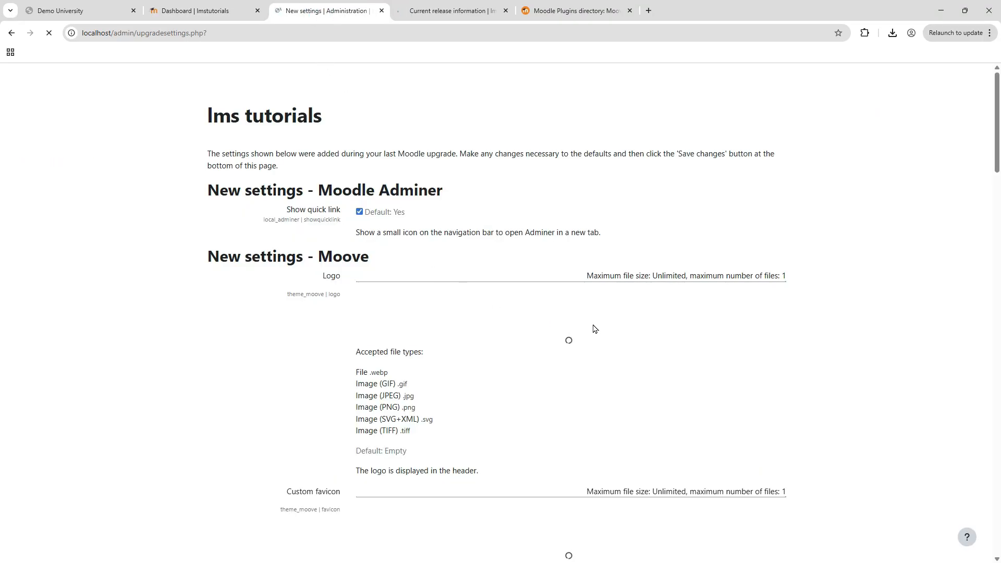
- Review the new Moodle Adminer and Moove settings and save them with their default values
scroll(596, 328, down, 20)
scroll(595, 329, down, 15)
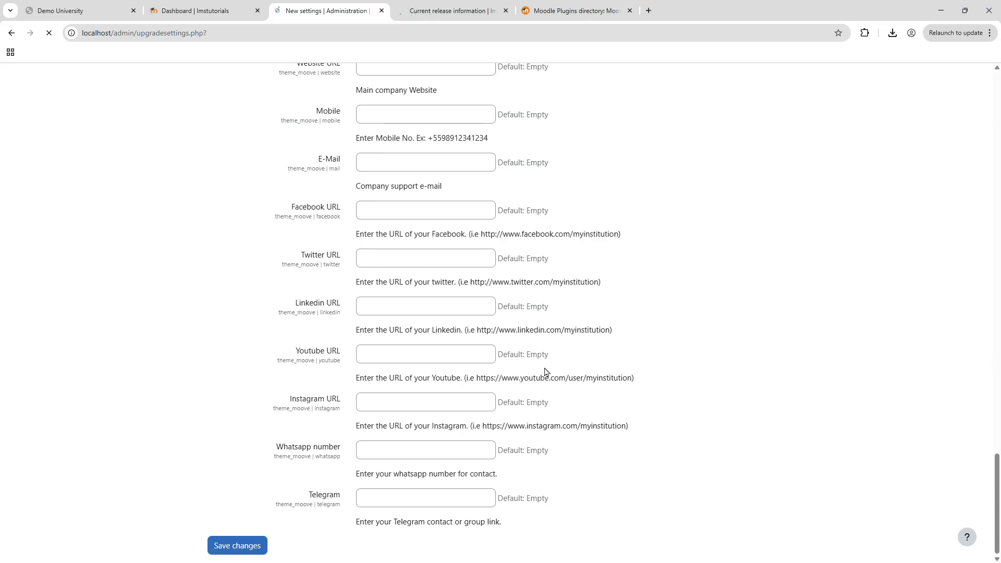
click(239, 550)
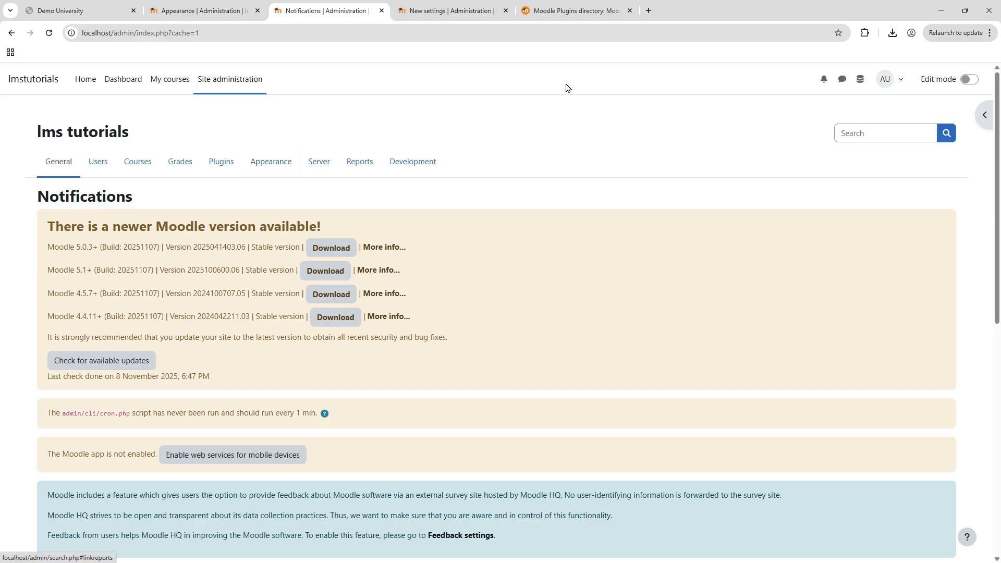
- Open the site's Themes page from the Appearance administration and select Moove as the current theme
scroll(574, 211, down, 5)
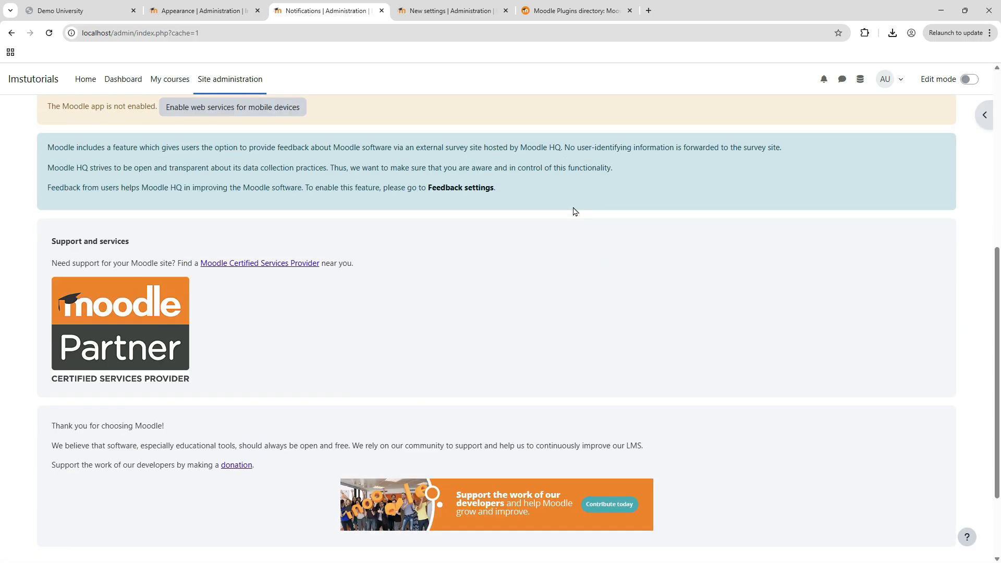
scroll(573, 211, up, 5)
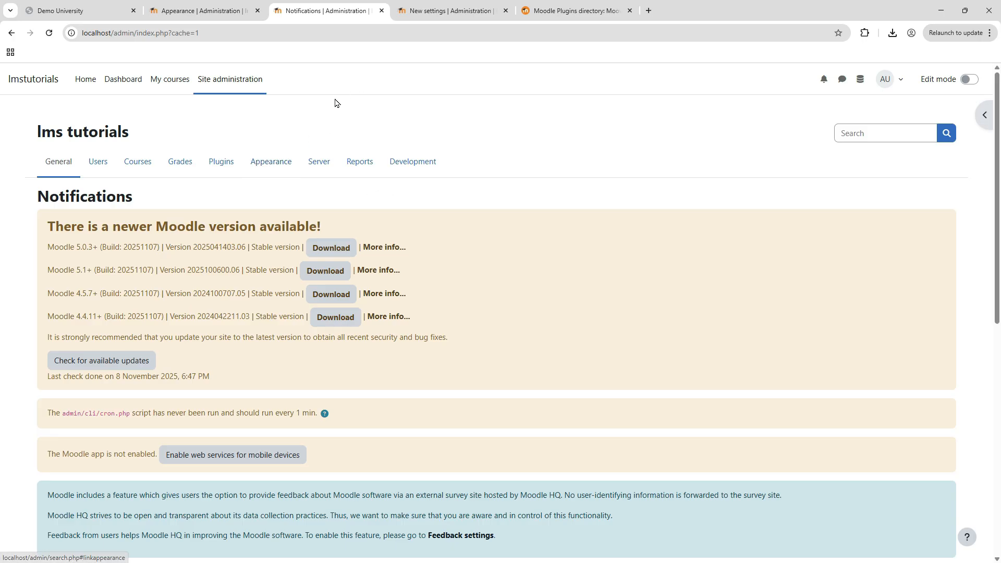
click(270, 162)
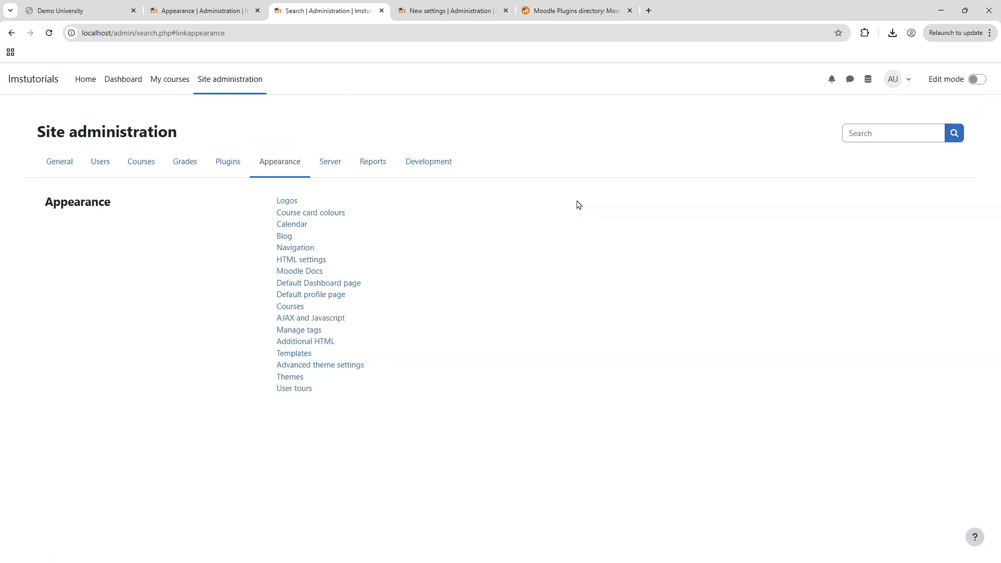
click(295, 379)
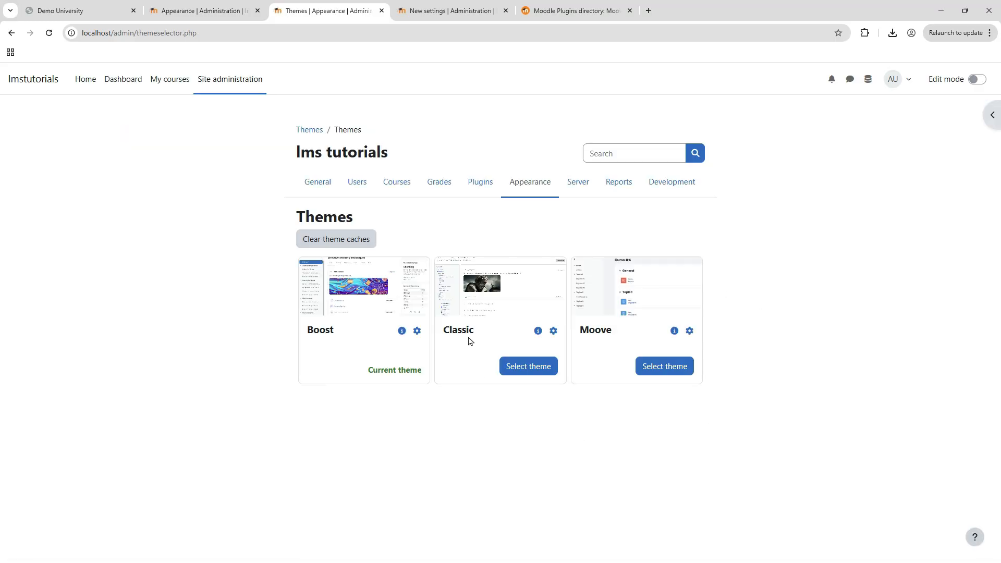
double_click(594, 332)
click(593, 401)
click(663, 367)
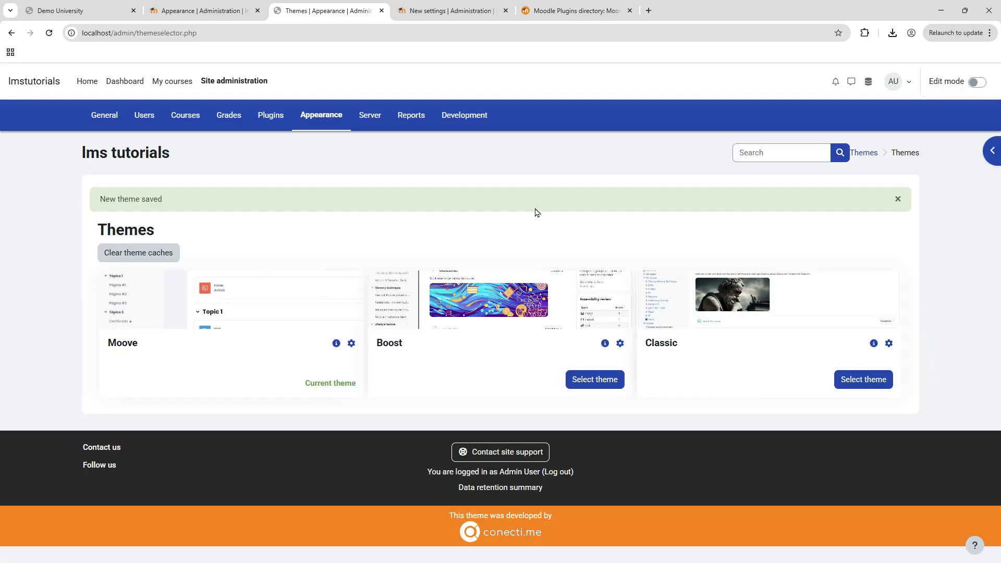
- Examine how the Dashboard, Home, My courses and Site administration pages look with the Moove theme
click(210, 11)
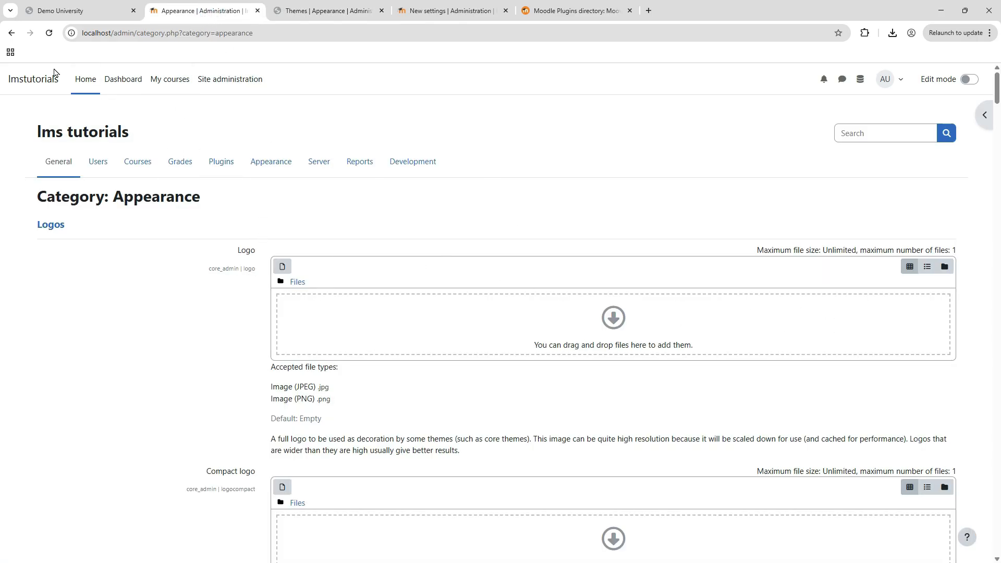
click(39, 89)
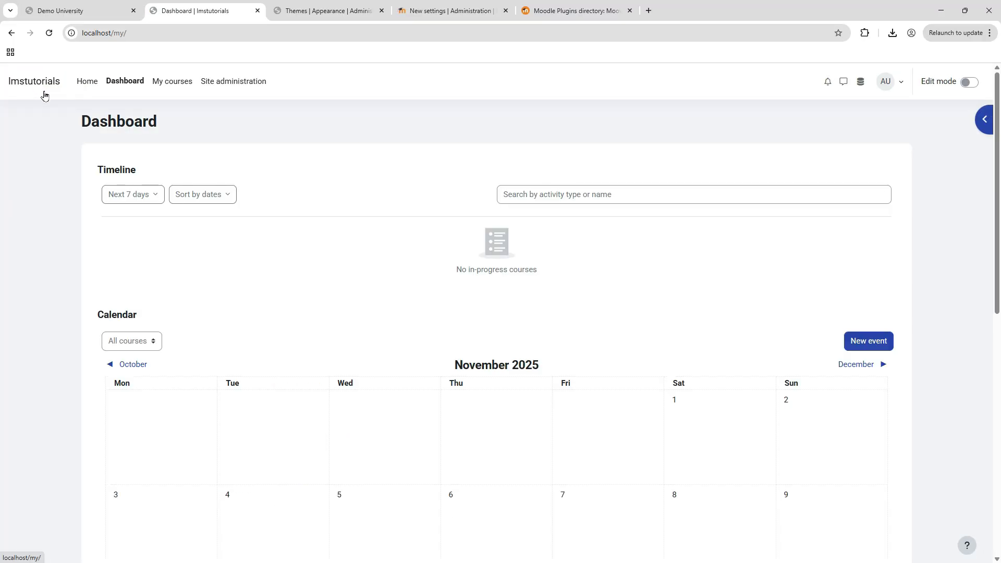
click(84, 86)
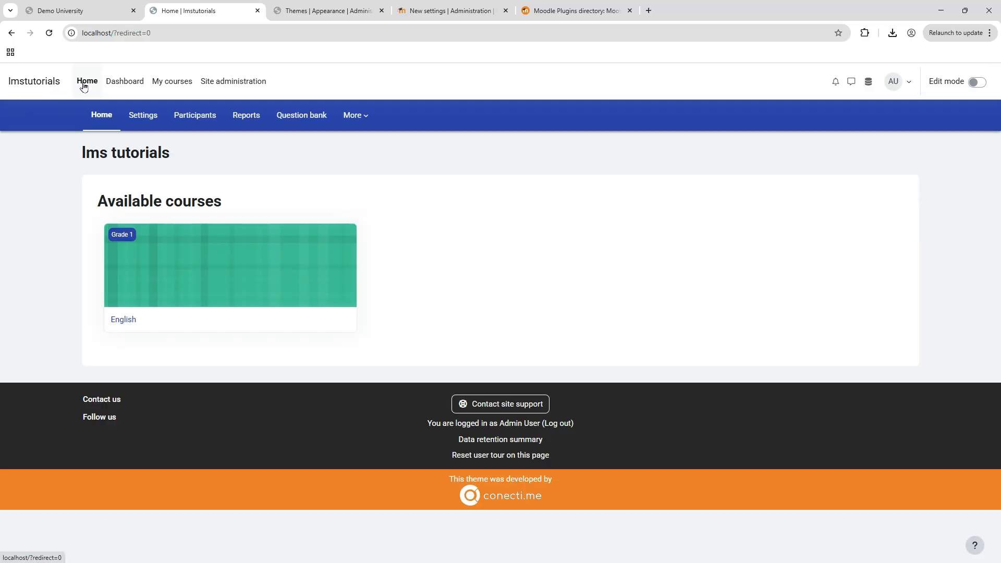
click(44, 83)
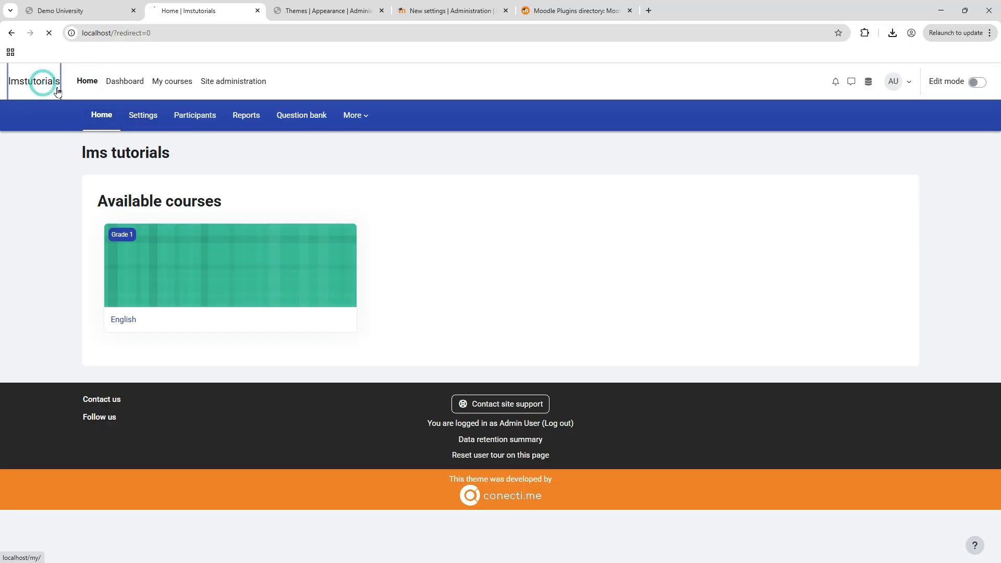
click(124, 83)
scroll(482, 197, down, 9)
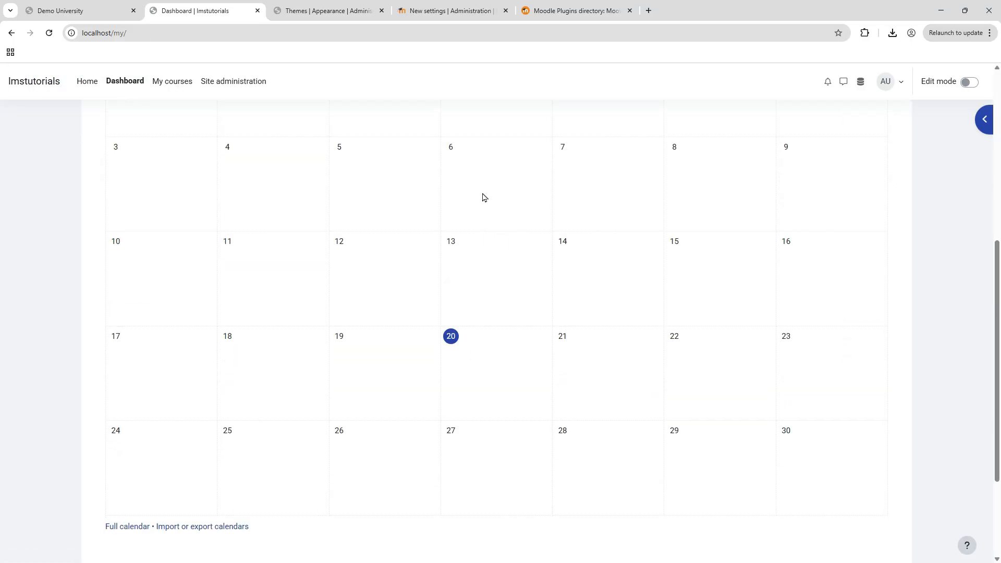
scroll(548, 384, up, 9)
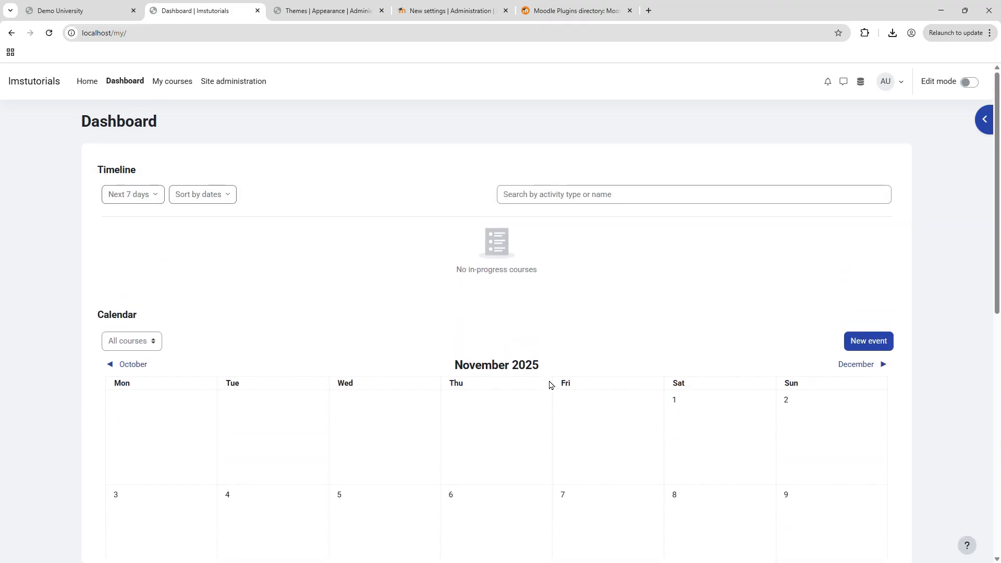
click(172, 82)
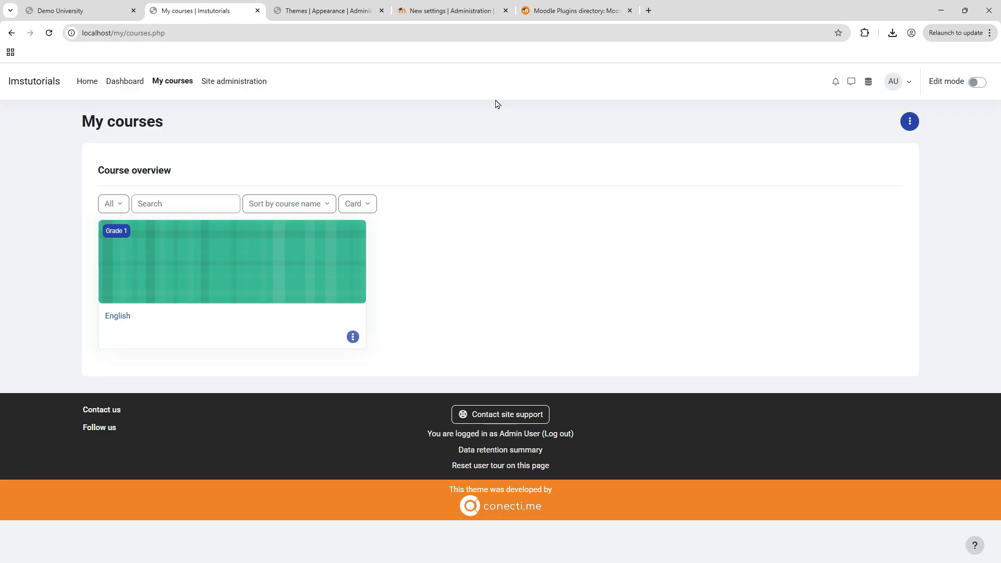
click(241, 90)
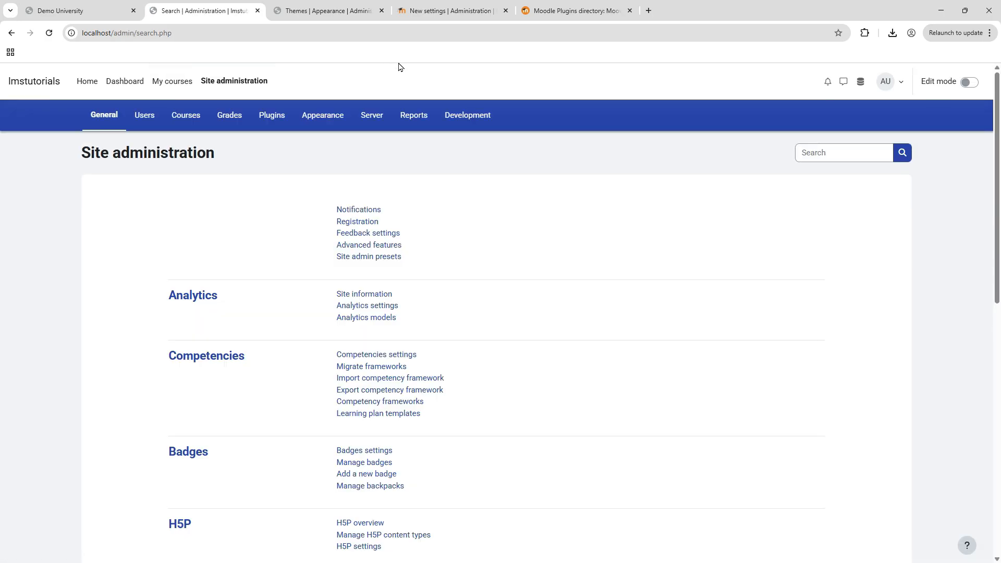
click(145, 116)
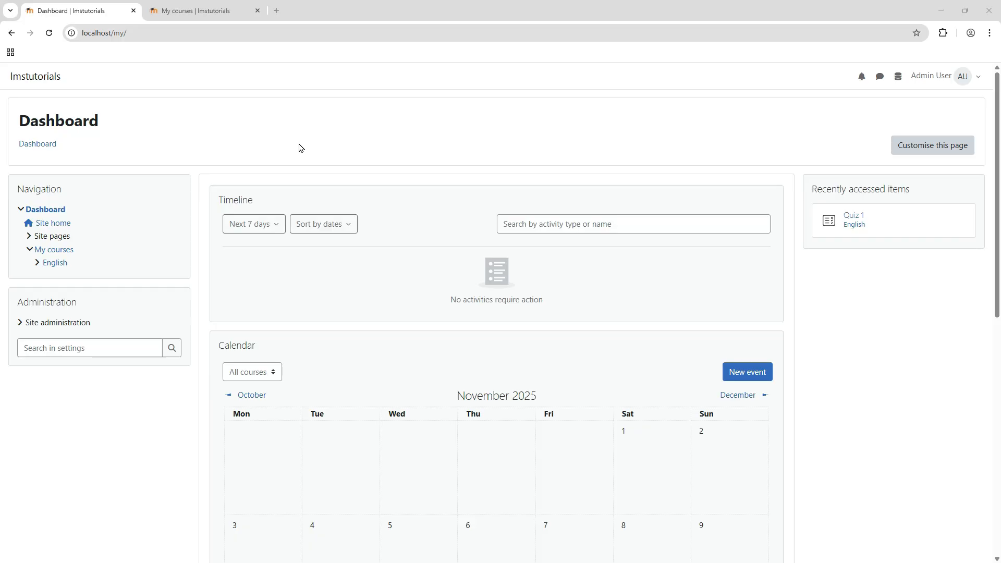
- Go to the English course from the Dashboard and open its course settings
click(38, 144)
click(55, 263)
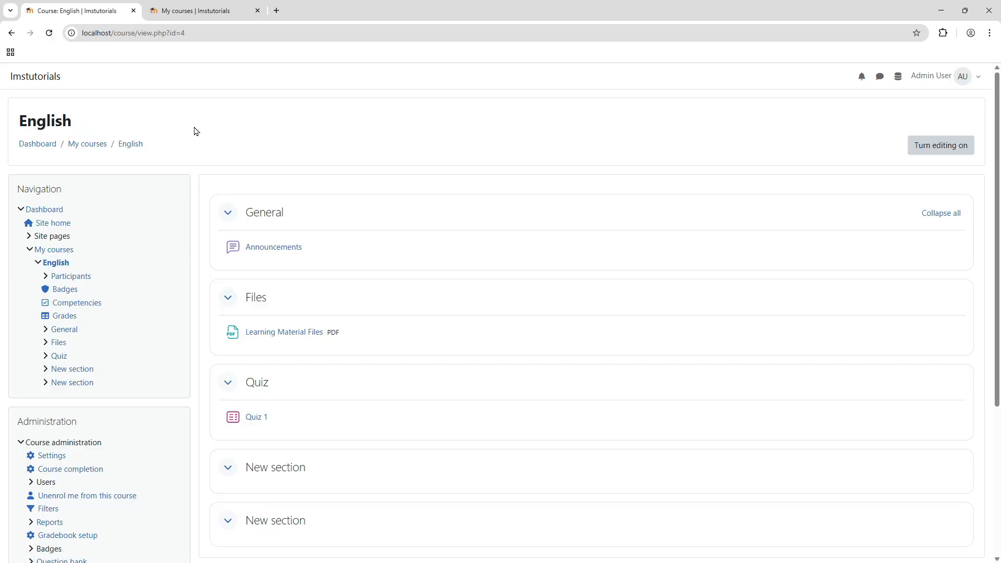
scroll(195, 130, down, 5)
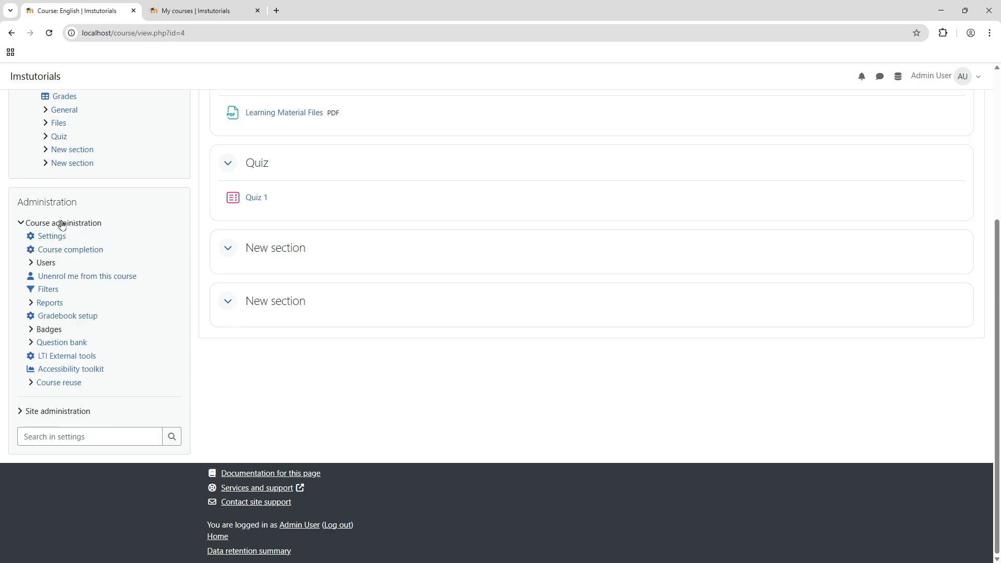
click(55, 240)
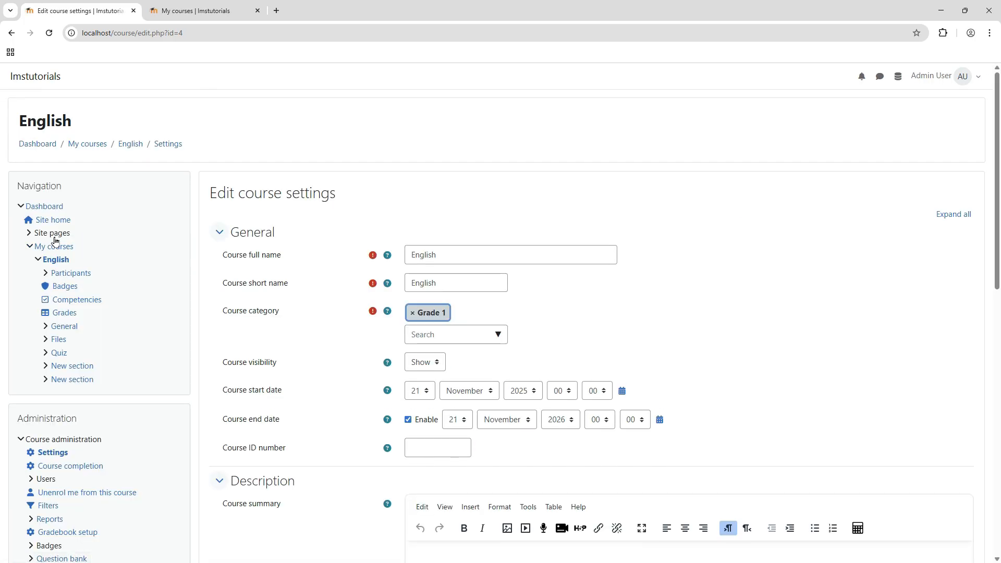
- Enter a course summary saying the course suits learners starting their English journey and builds a strong foundation in everyday communication, grammar, and vocabulary
scroll(431, 263, down, 2)
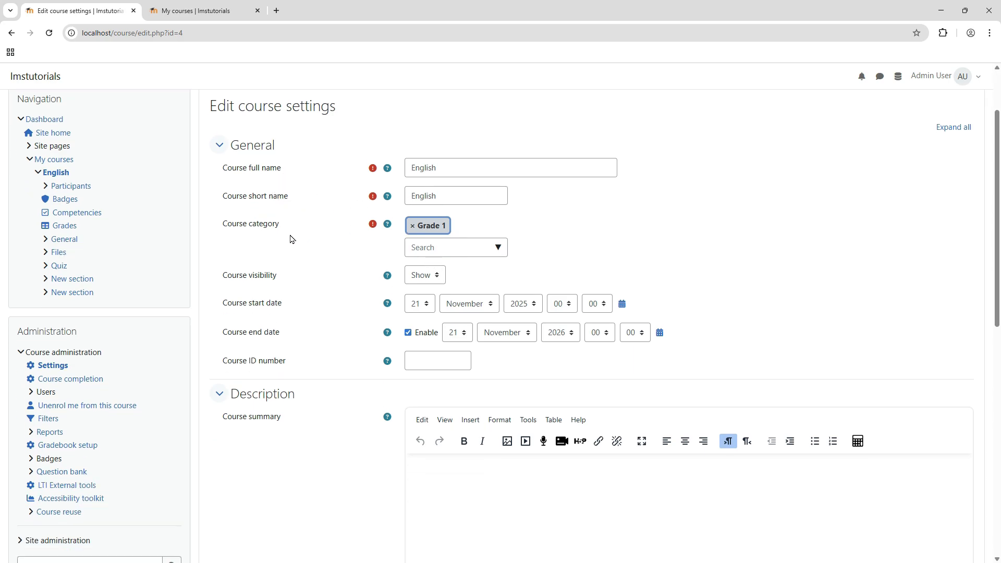
scroll(418, 236, down, 3)
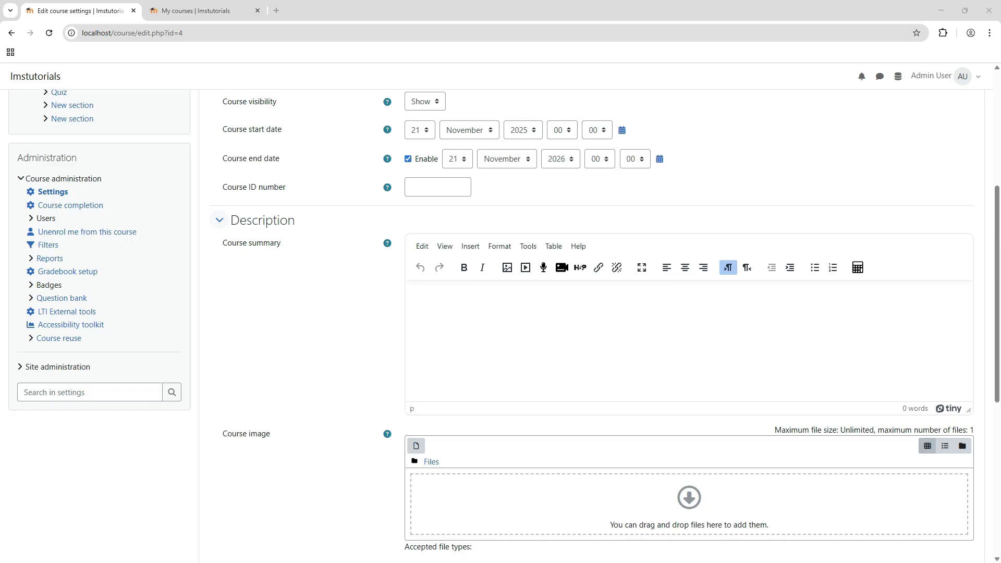
click(480, 333)
text(This course is designed for learners who are starting their journey with the English language. It focuses on building a strong foundation in everyday communication, grammar, and vocabulary.)
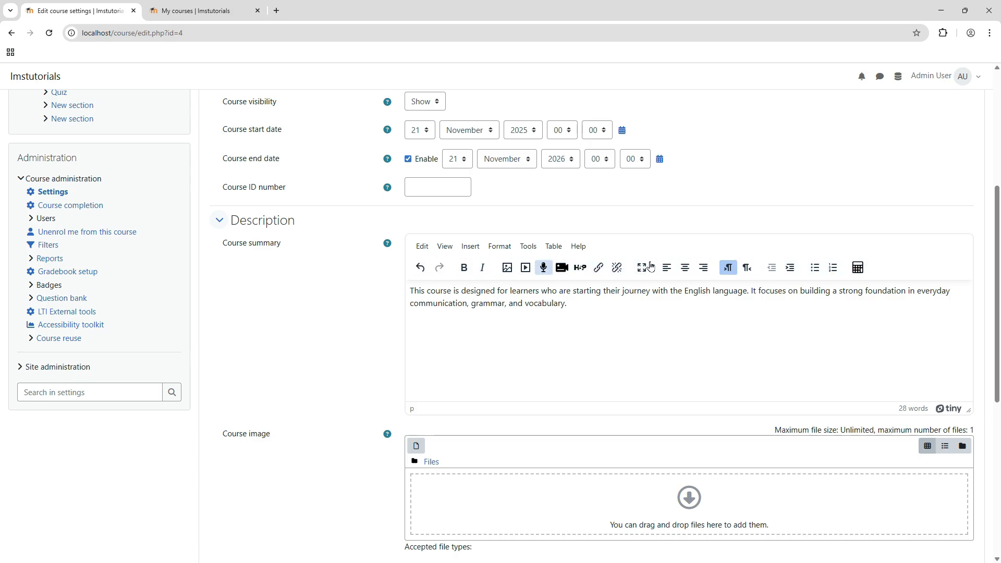
- Make the whole course summary text bold
triple_click(486, 301)
click(464, 268)
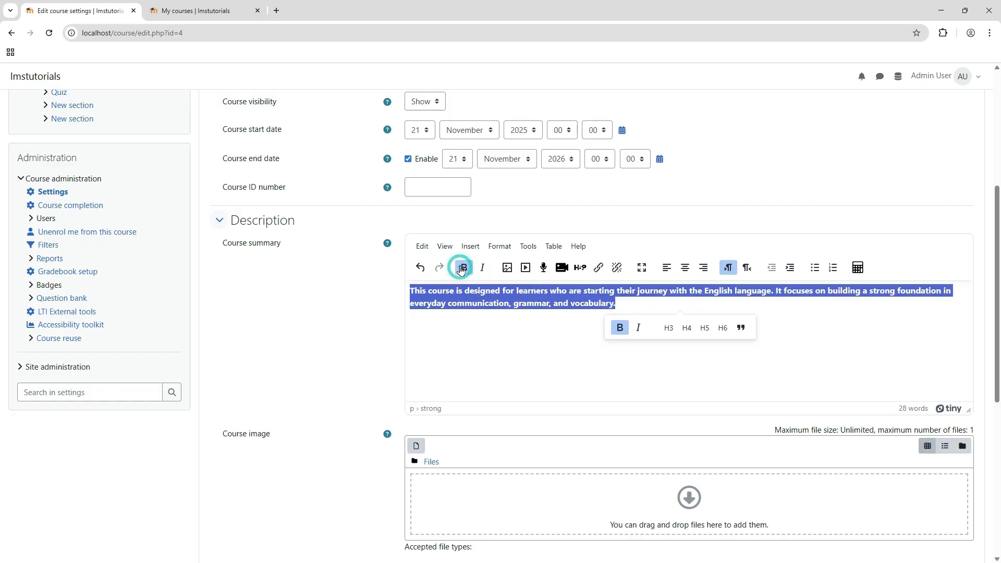
click(487, 324)
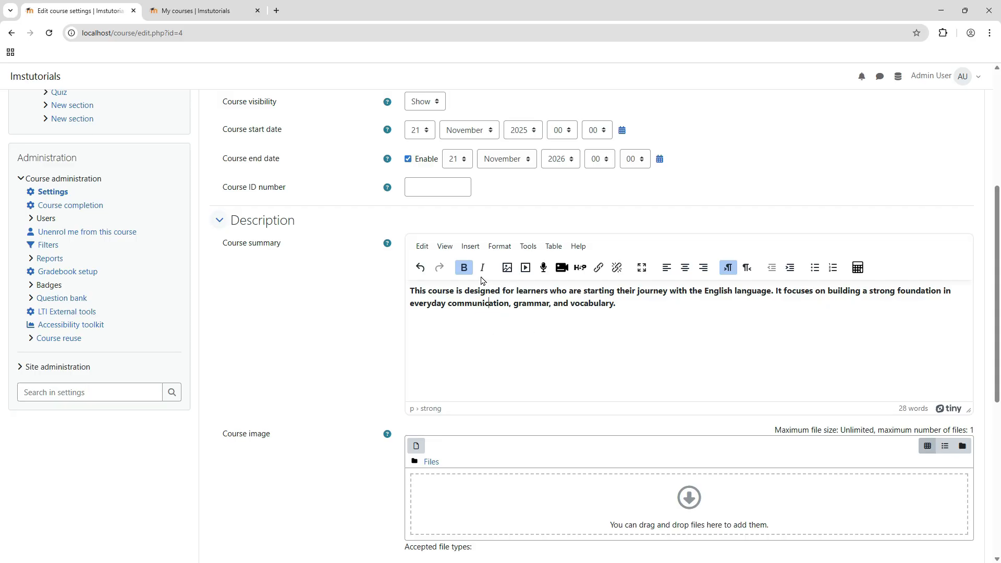
click(635, 307)
click(633, 302)
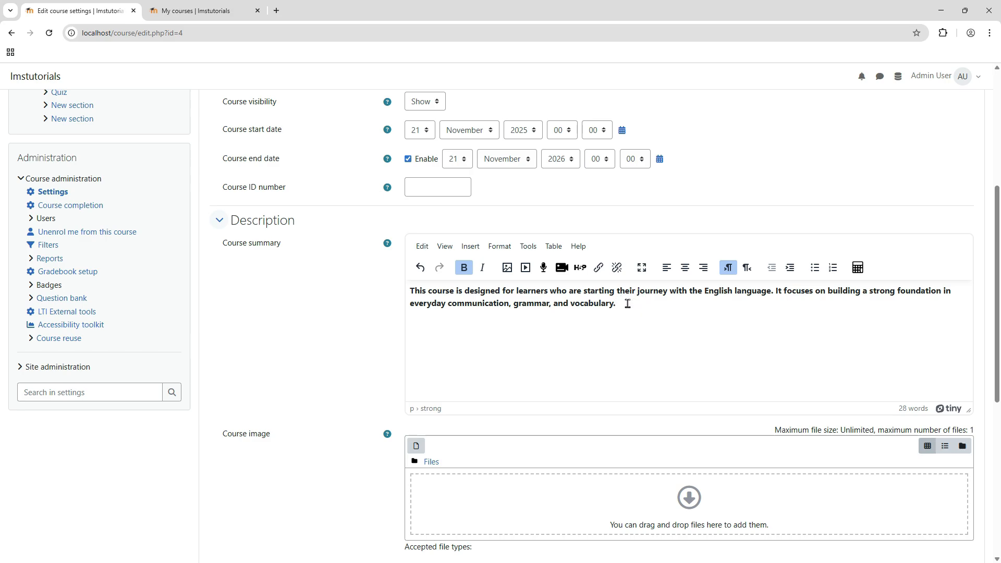
triple_click(628, 304)
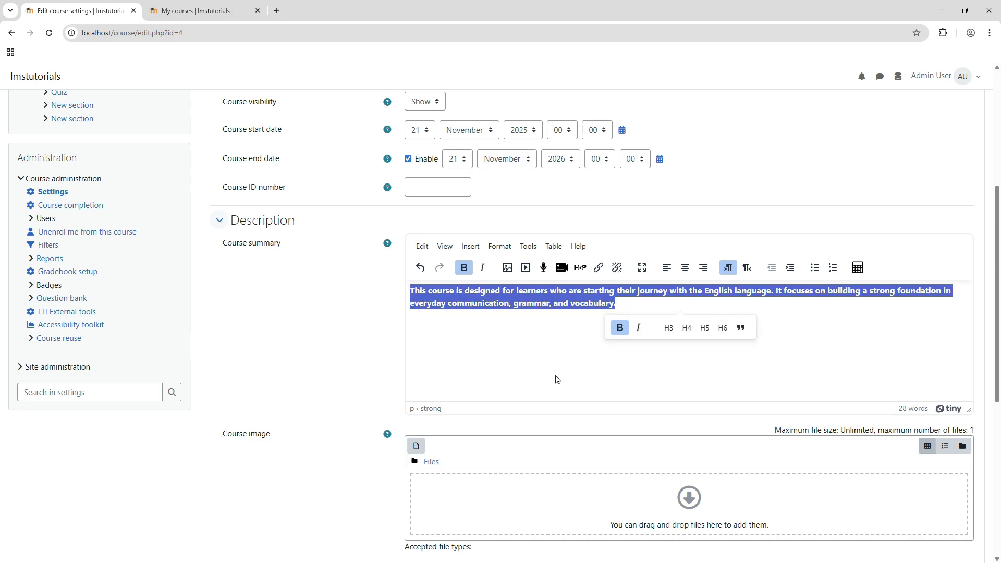
click(534, 359)
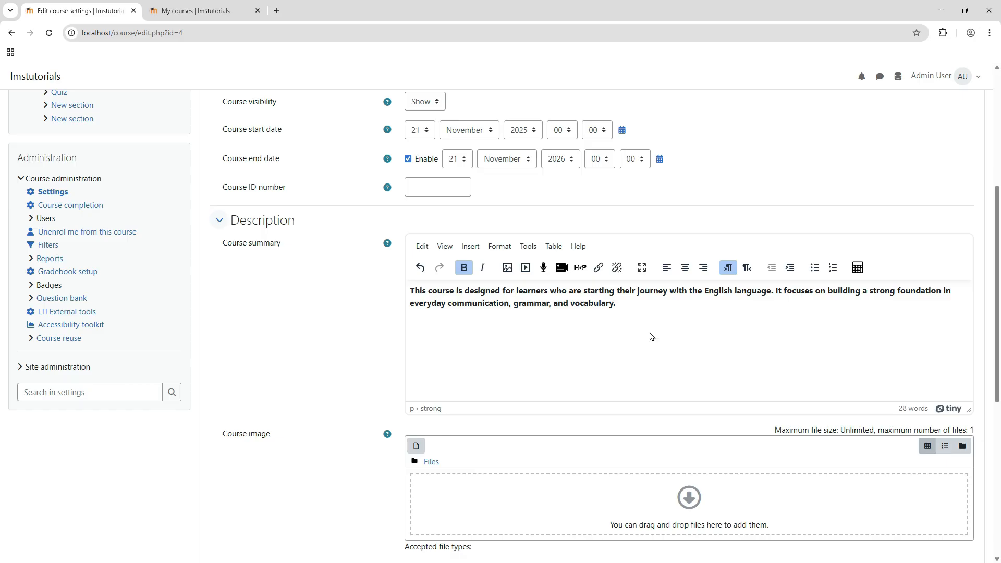
- Add the DemoImage file as the course image and save the English course's settings
scroll(661, 346, down, 3)
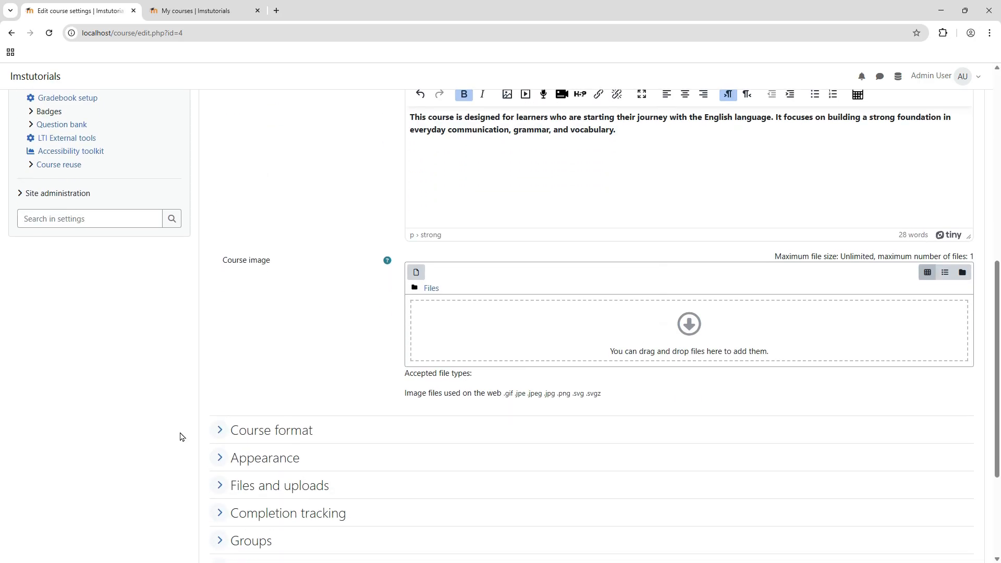
key(alt+Tab)
drag(792, 300, 697, 333)
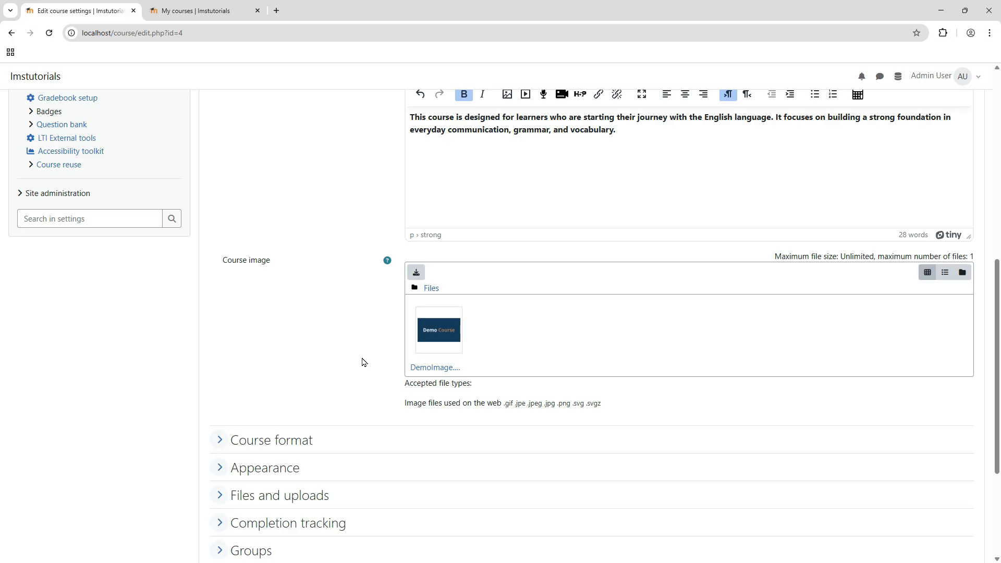
scroll(364, 362, down, 3)
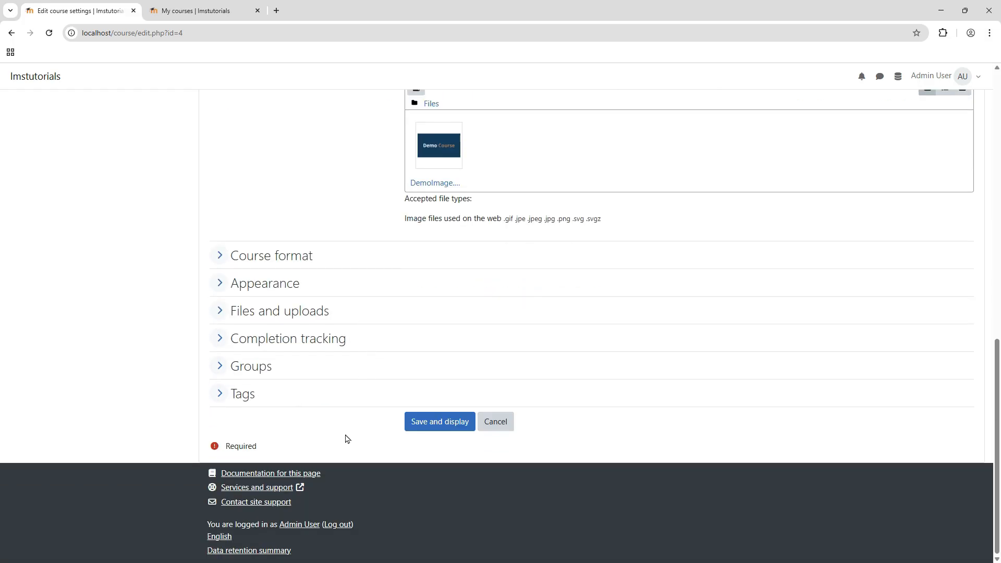
click(437, 427)
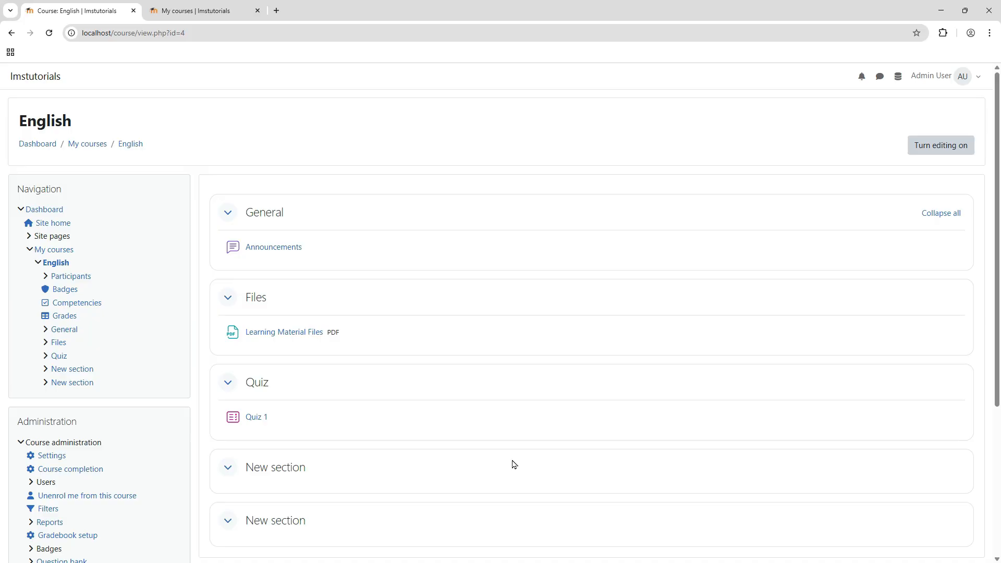
- Check the English course's card on the My courses page, open the course from it, and return to the Dashboard
click(40, 144)
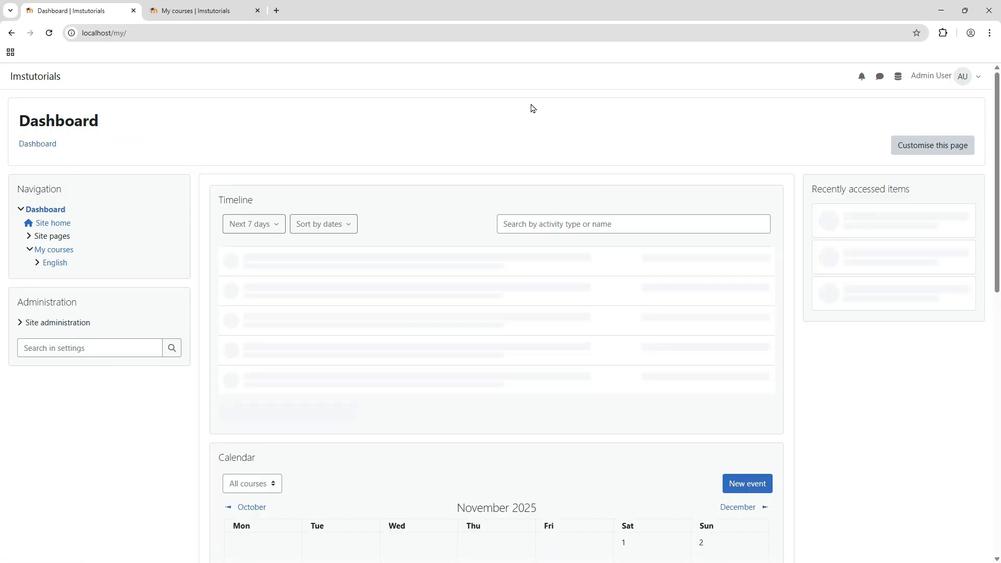
click(64, 252)
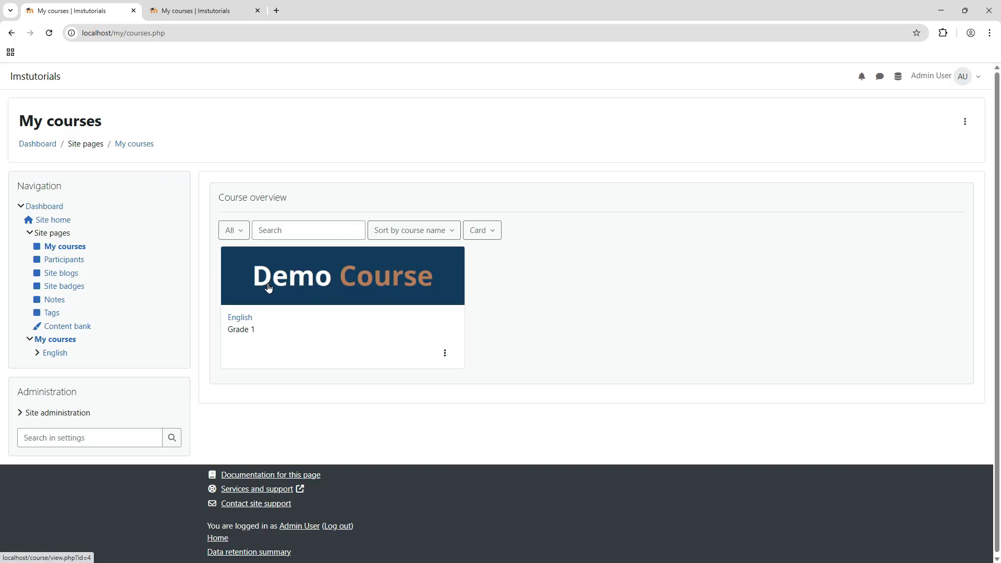
click(349, 291)
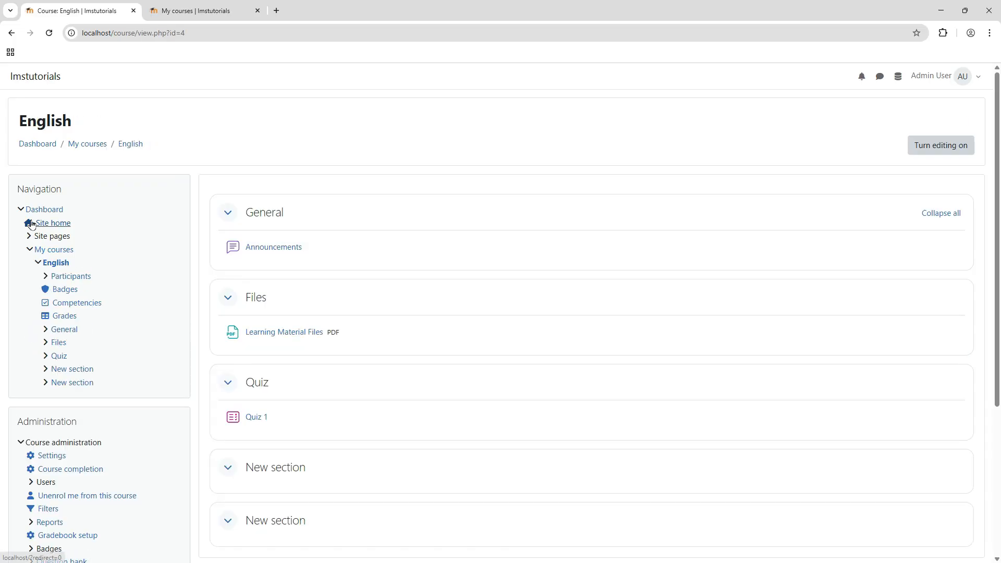
click(46, 149)
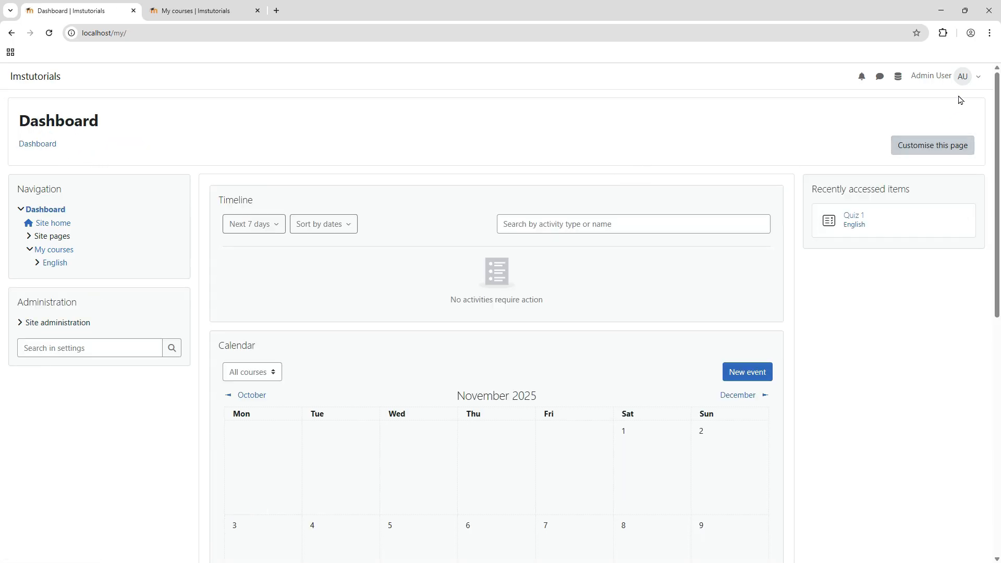
click(971, 82)
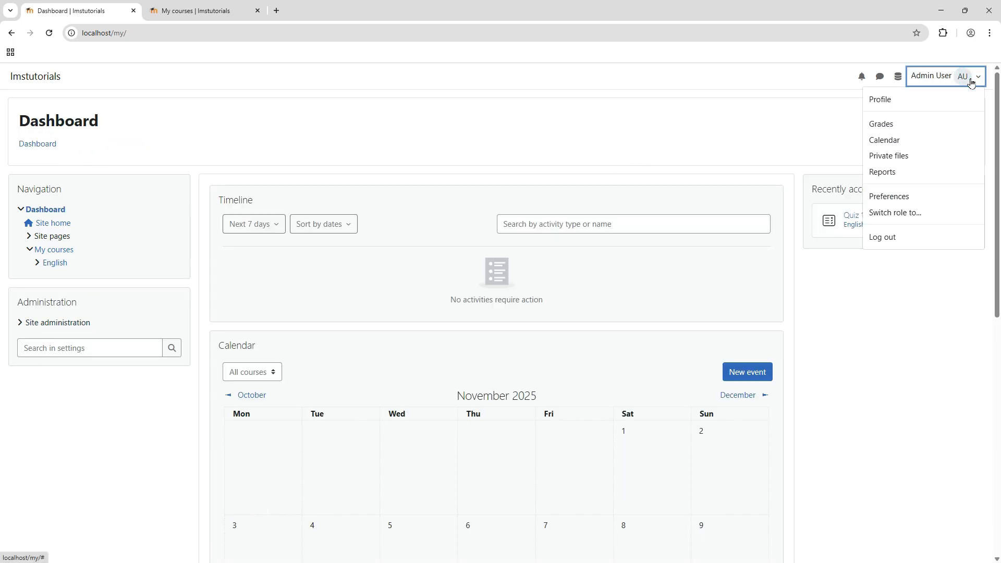
click(911, 218)
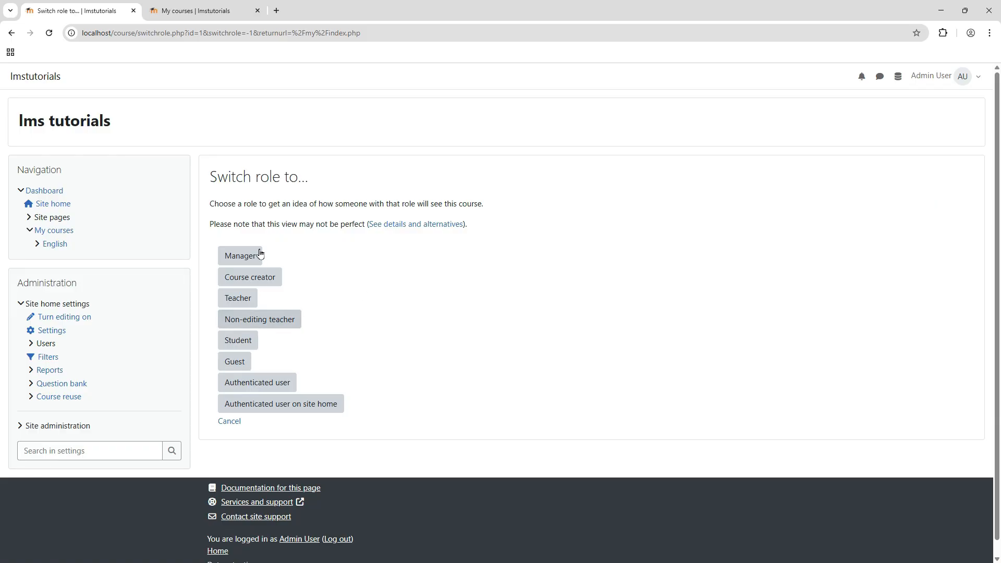
click(46, 190)
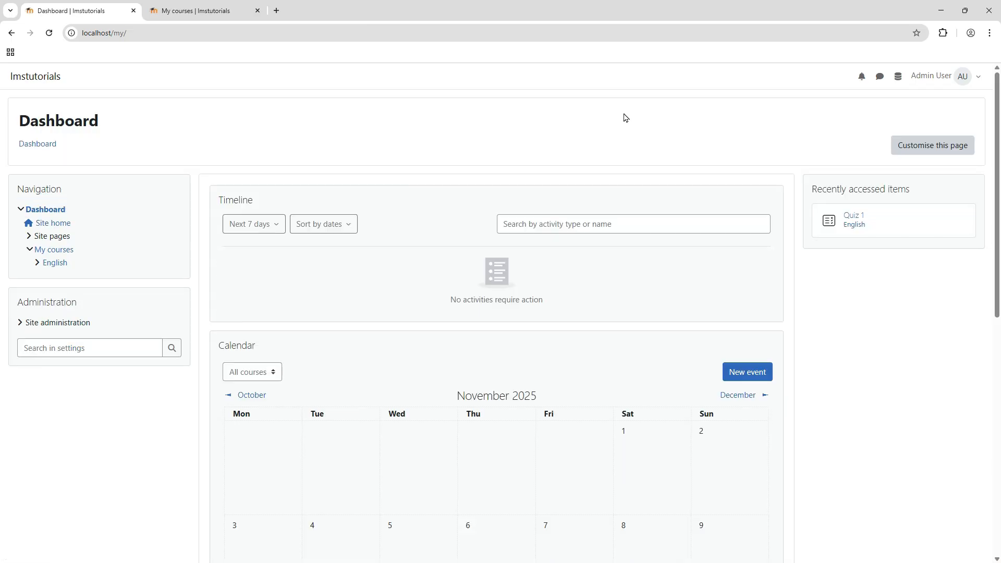
- Switch the admin account's role to Student
click(964, 79)
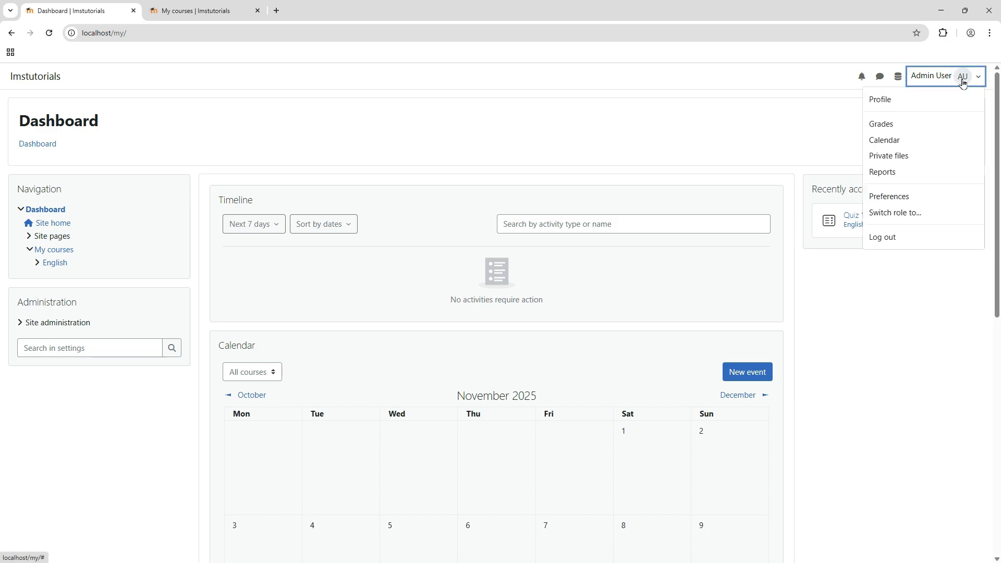
click(914, 214)
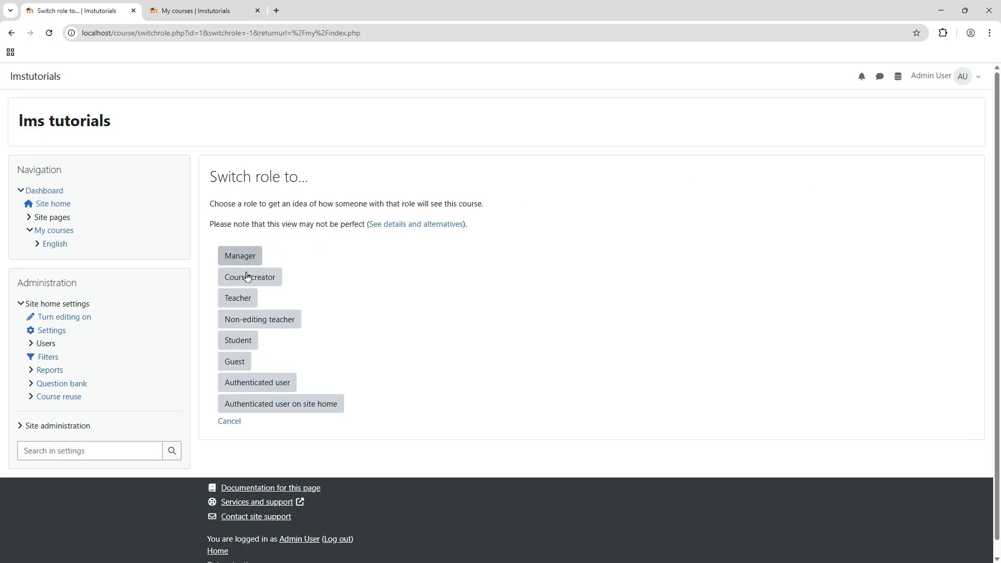
click(236, 340)
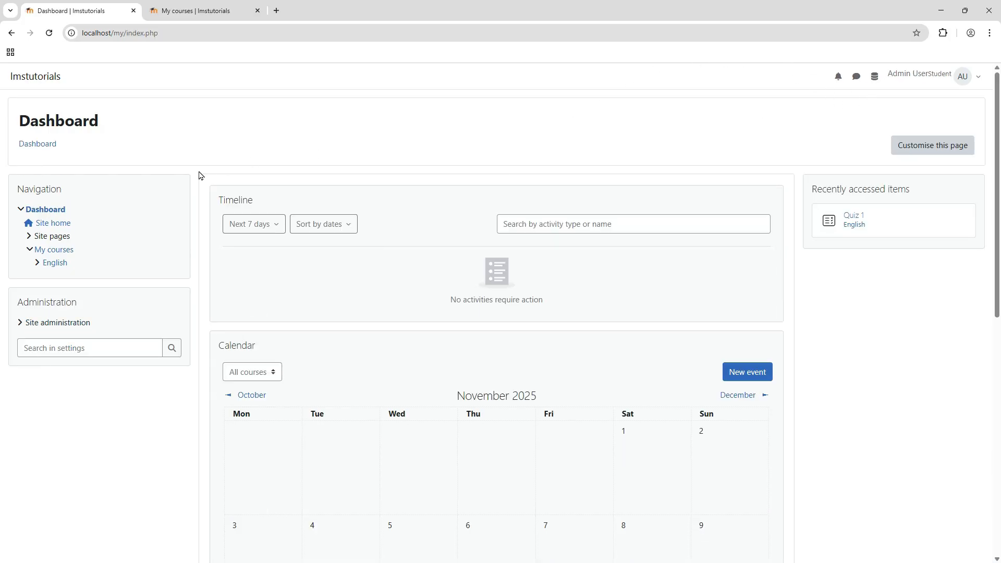
- Examine the English course's card options in My courses and look through the course page's sections
click(54, 263)
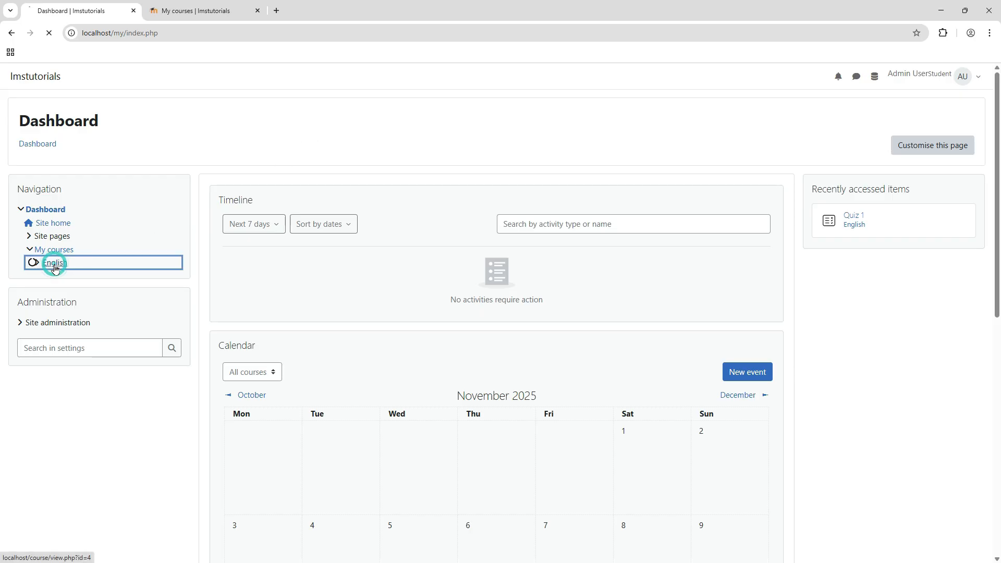
click(58, 250)
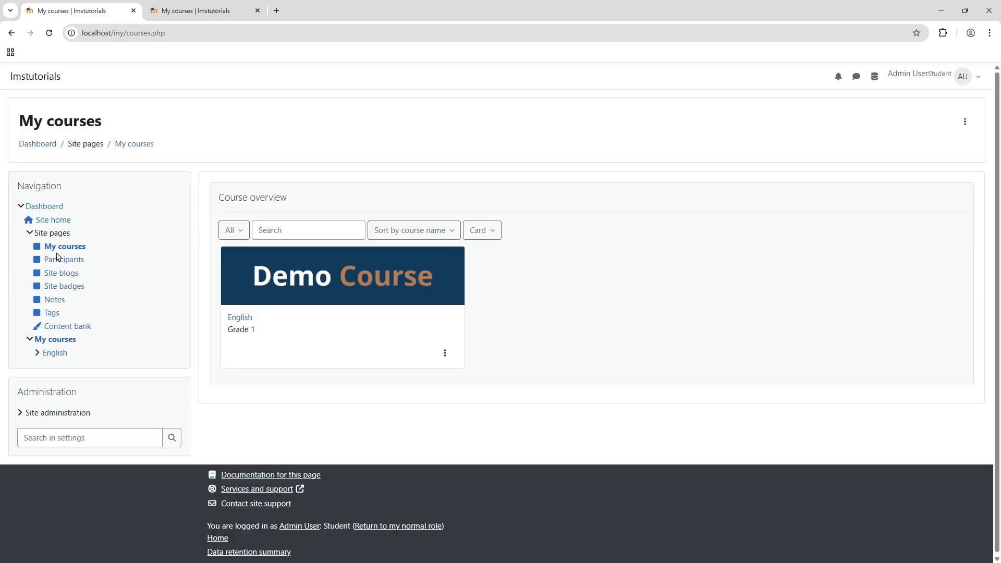
click(445, 354)
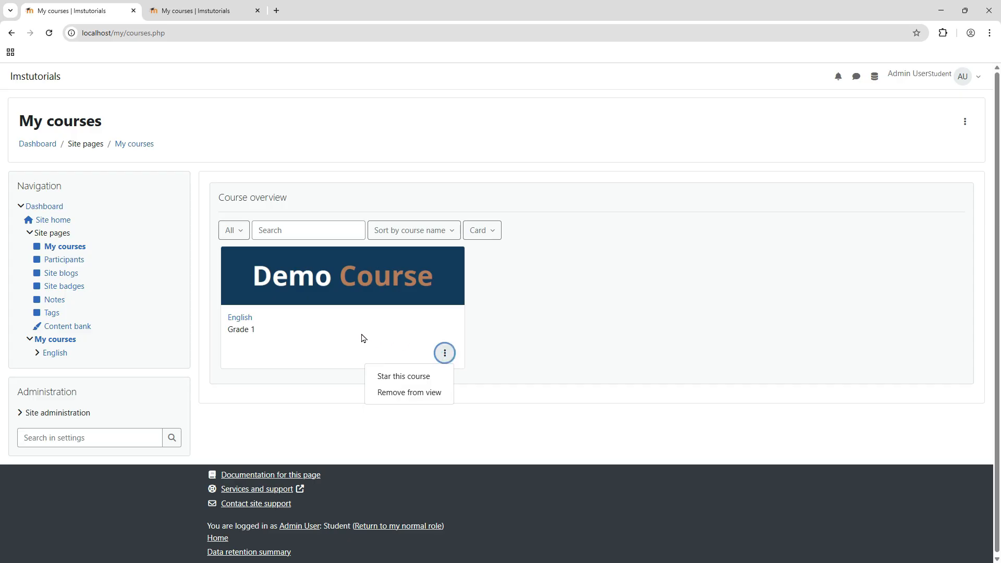
click(287, 295)
scroll(287, 295, down, 2)
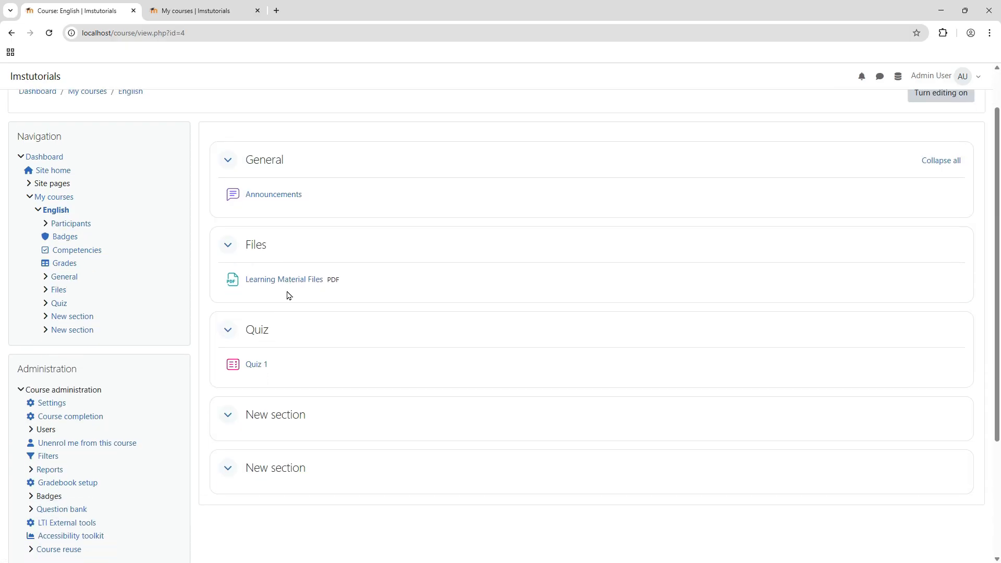
scroll(288, 295, down, 3)
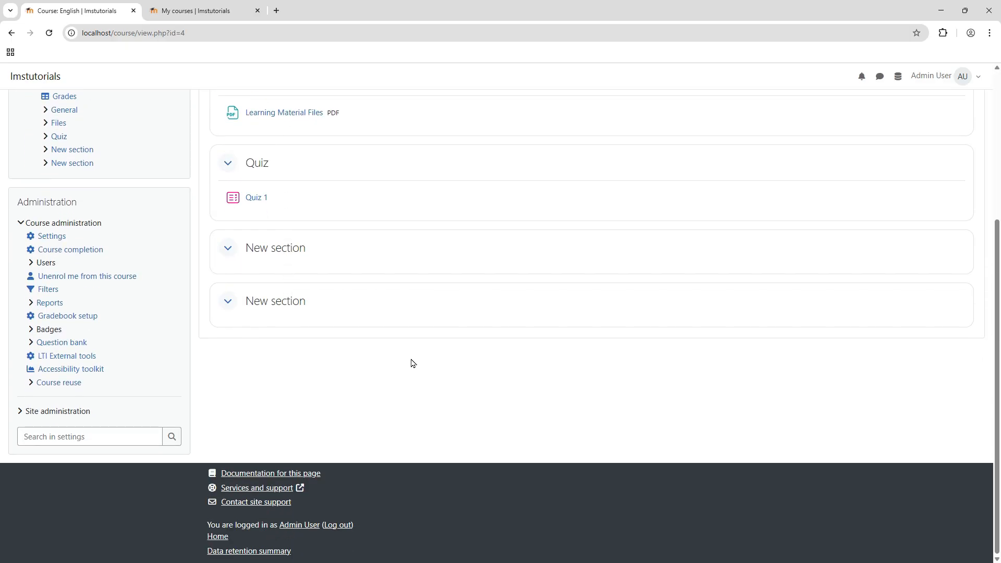
scroll(412, 363, up, 5)
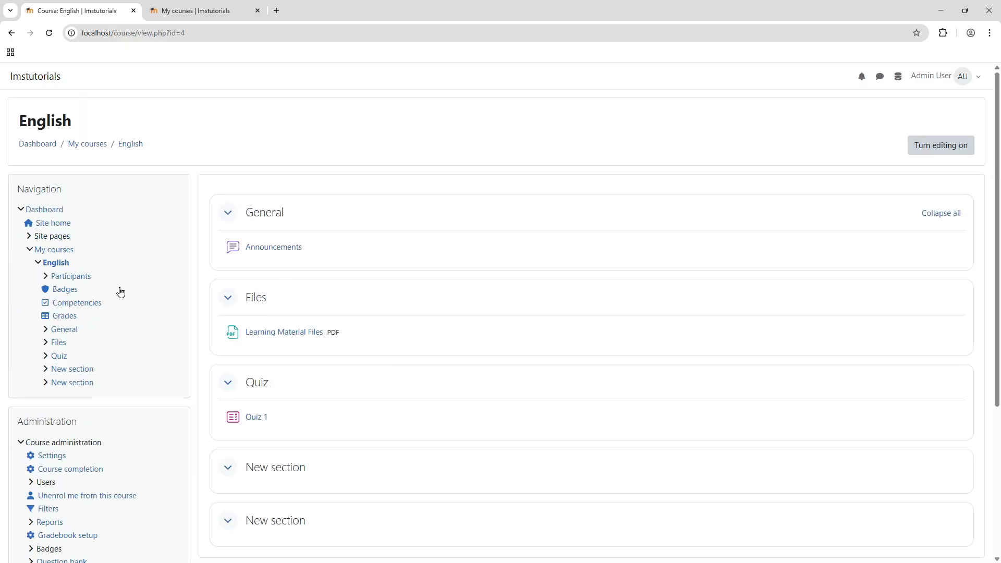
- Unenrol the admin account from the English course through its participants list
click(65, 276)
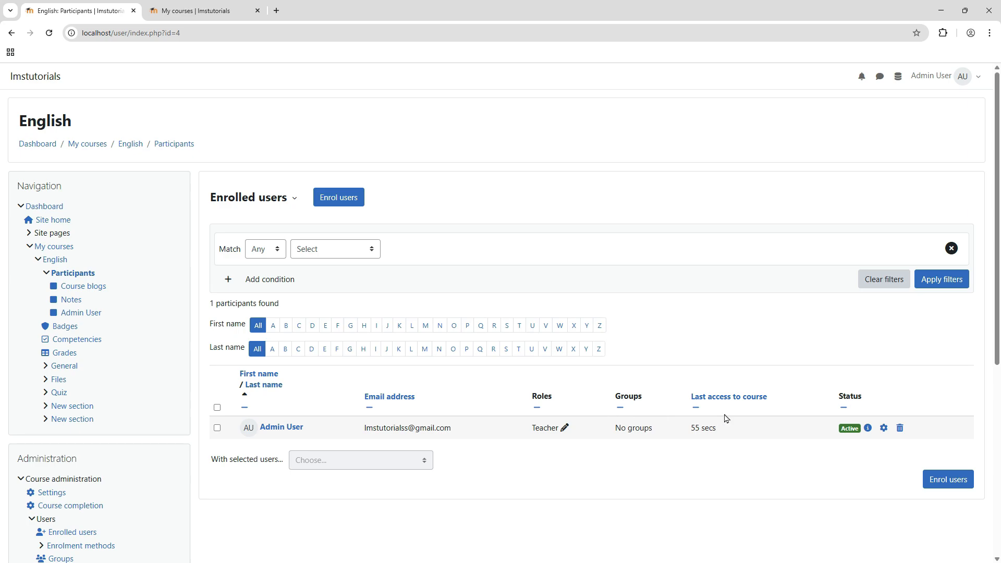
click(965, 77)
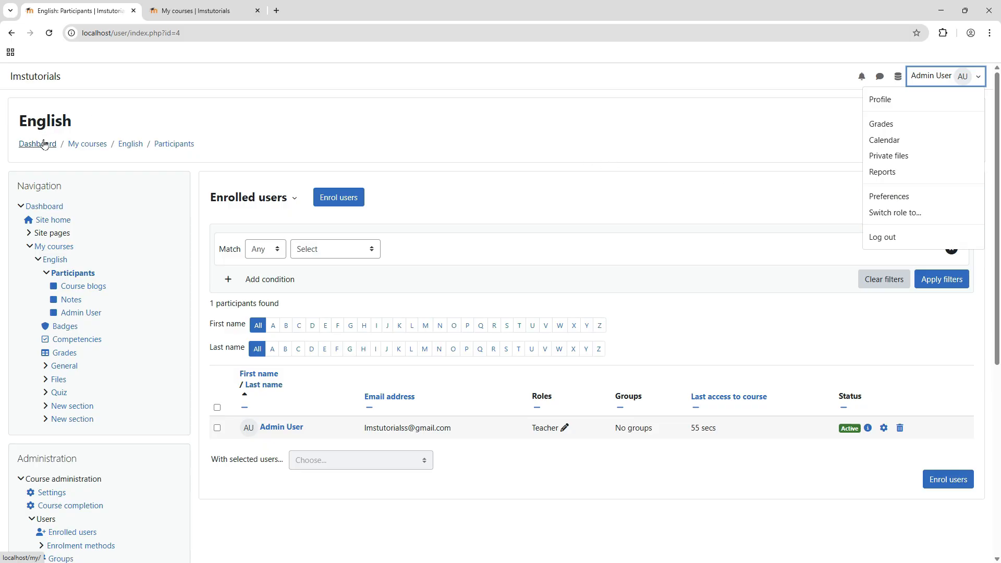
click(900, 428)
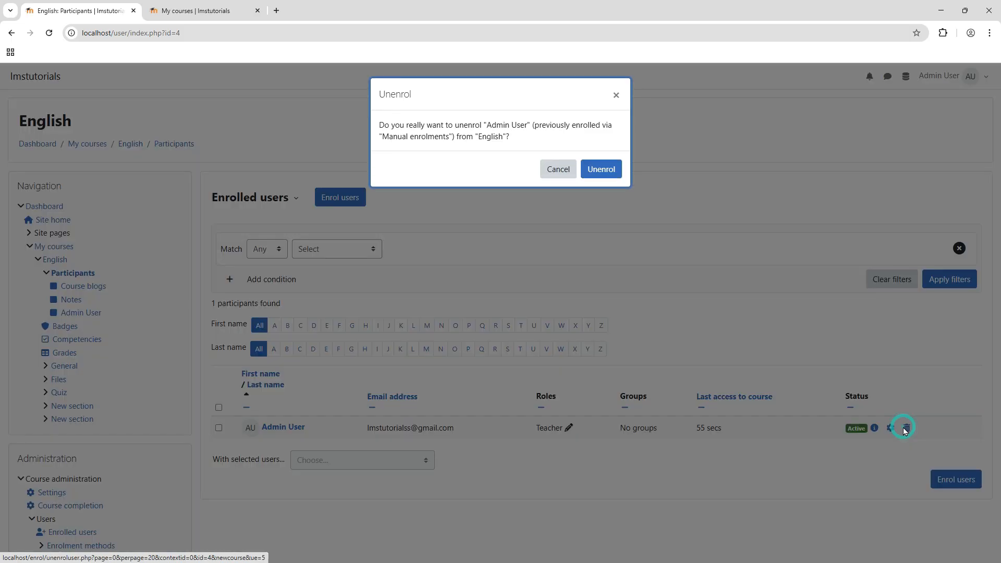
click(601, 169)
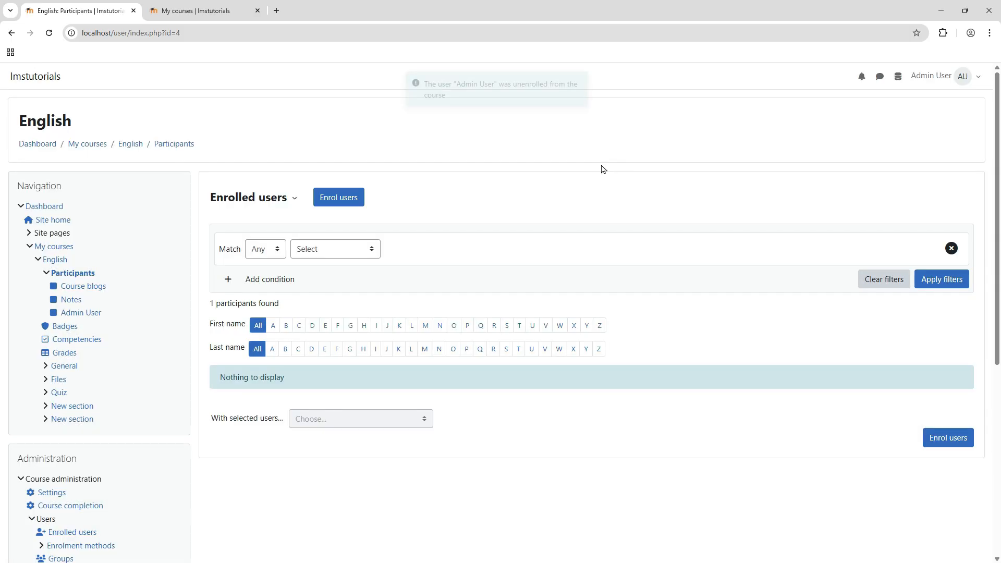
- Go from the Dashboard to the Grade 1 course category and examine the English course's listed image and summary
click(37, 144)
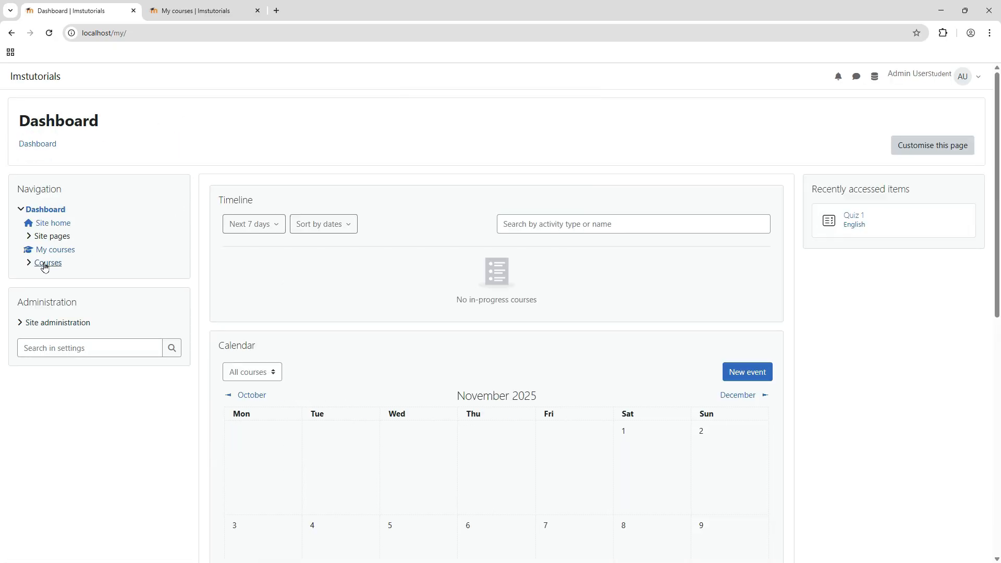
click(46, 263)
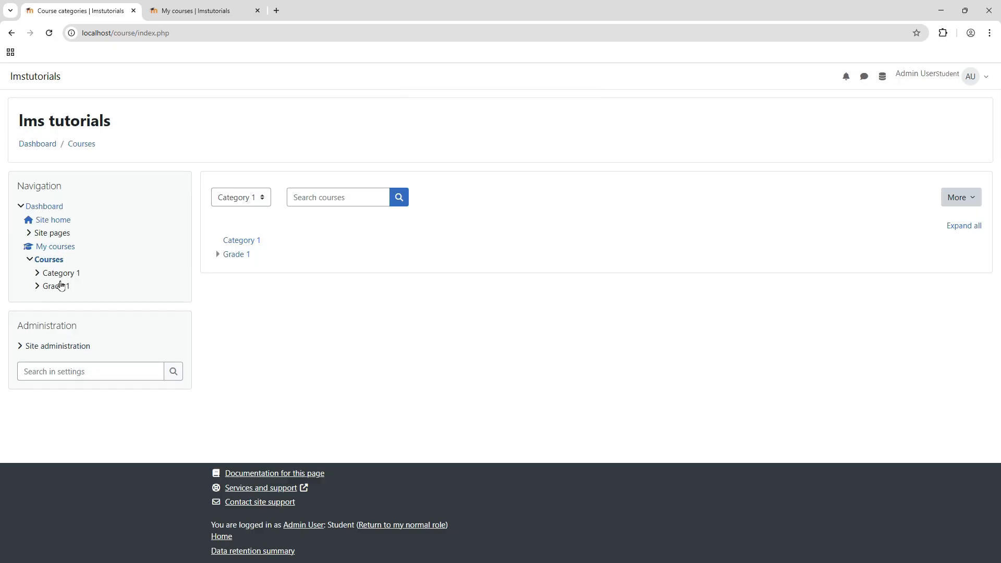
click(236, 255)
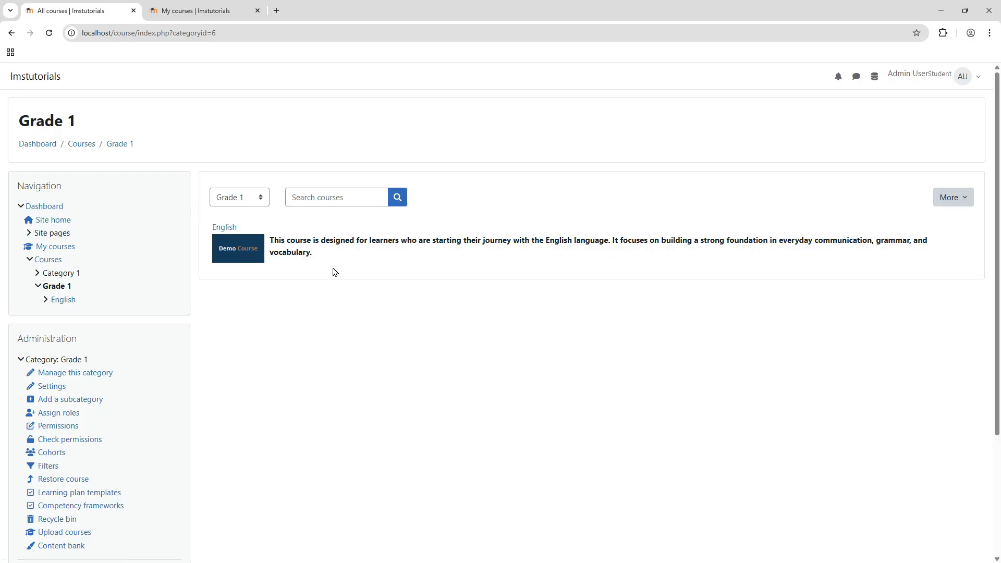
triple_click(304, 239)
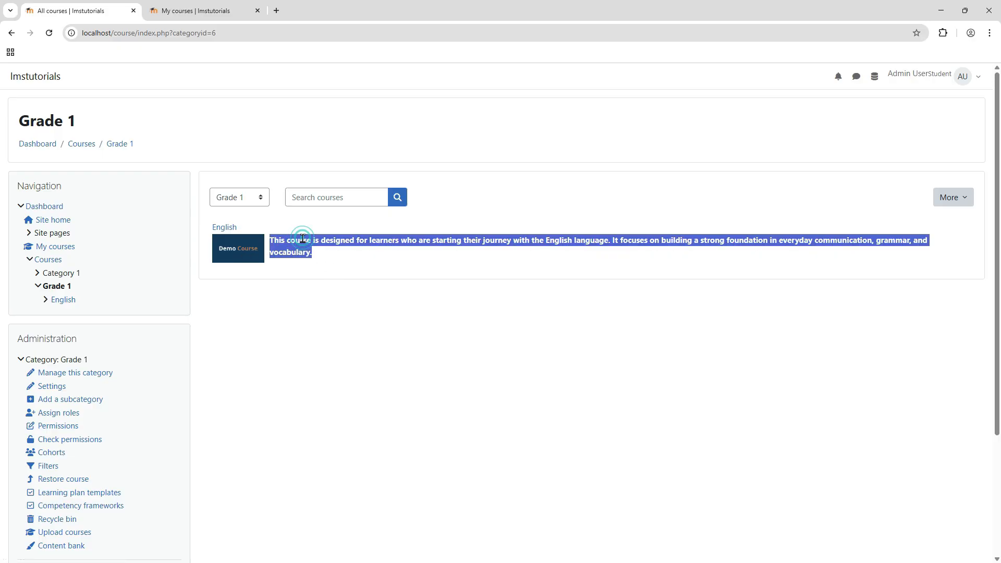
click(350, 263)
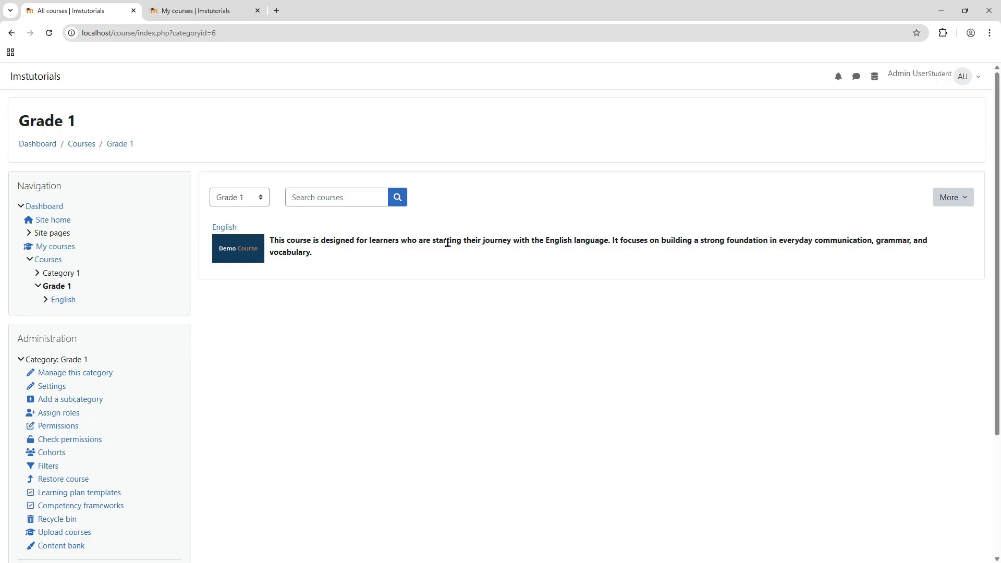
- Return the admin account from the Student role to its normal role and reopen its user options
click(964, 75)
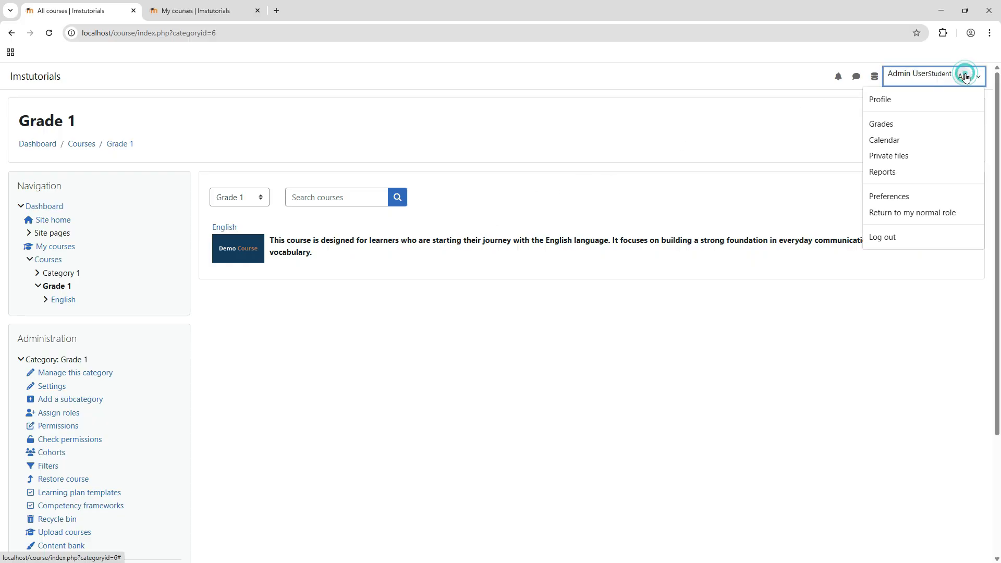
click(936, 222)
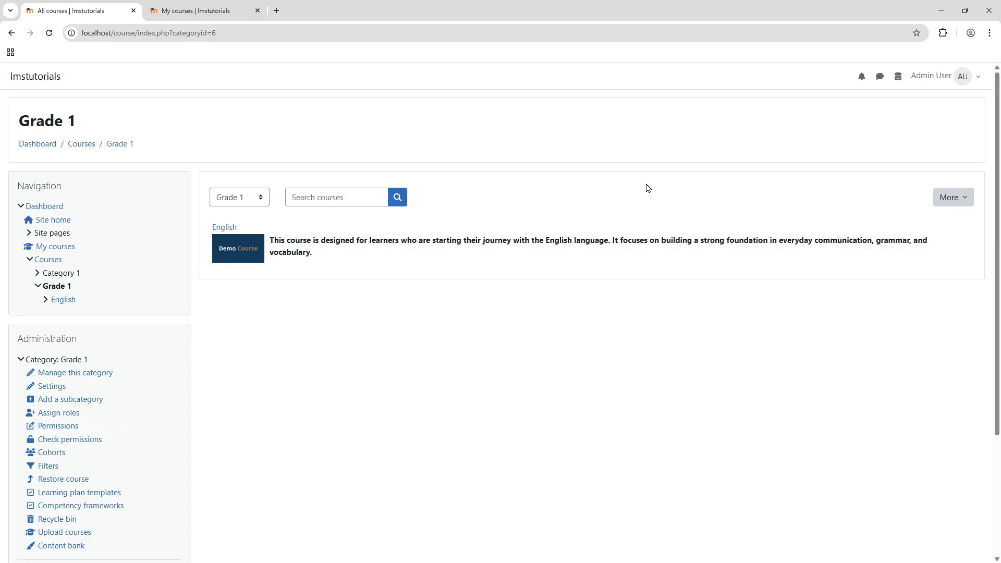
click(950, 78)
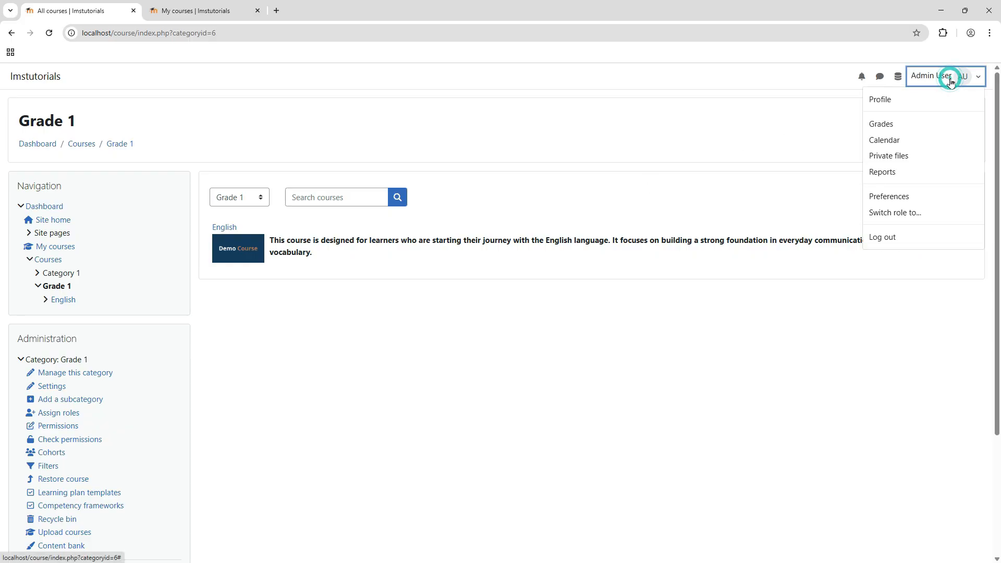
- Go from the Dashboard through the Grade 1 category to the English course page
click(668, 154)
click(37, 143)
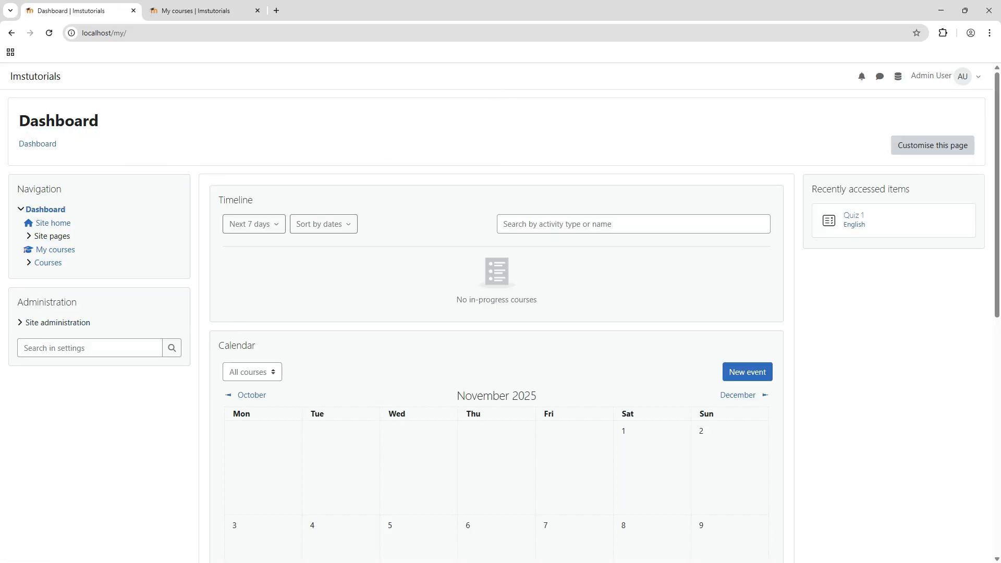
click(46, 266)
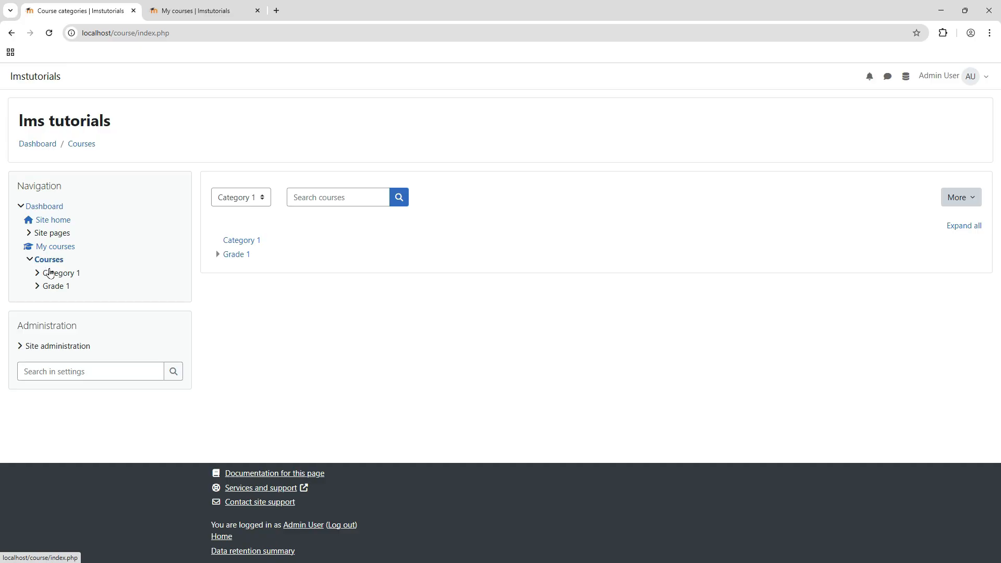
click(37, 274)
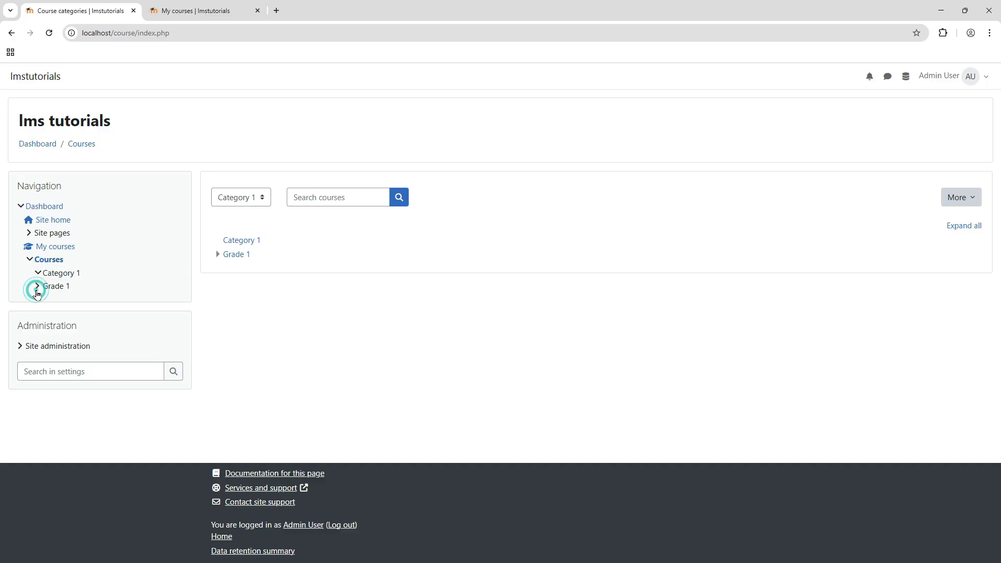
click(37, 286)
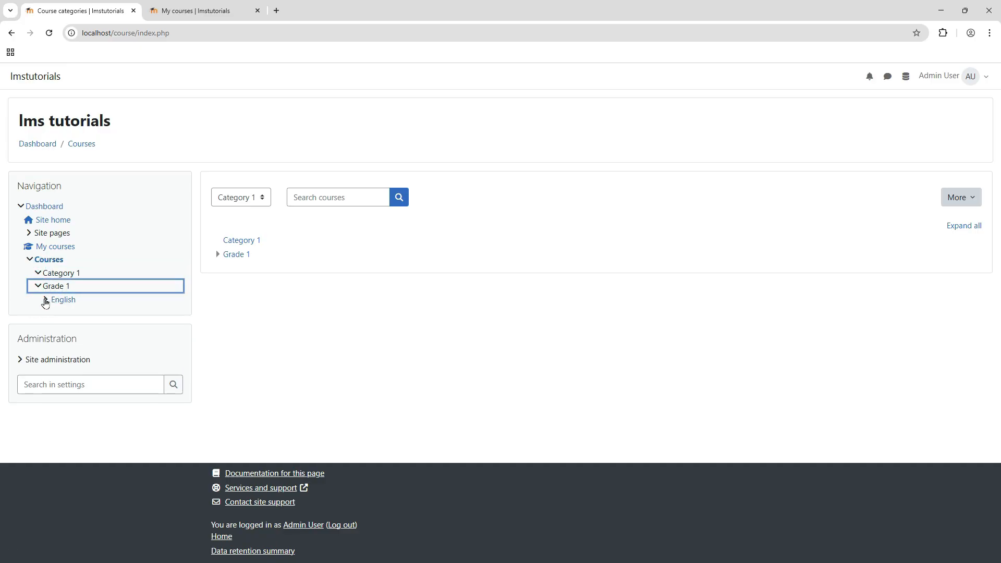
click(61, 300)
click(61, 300)
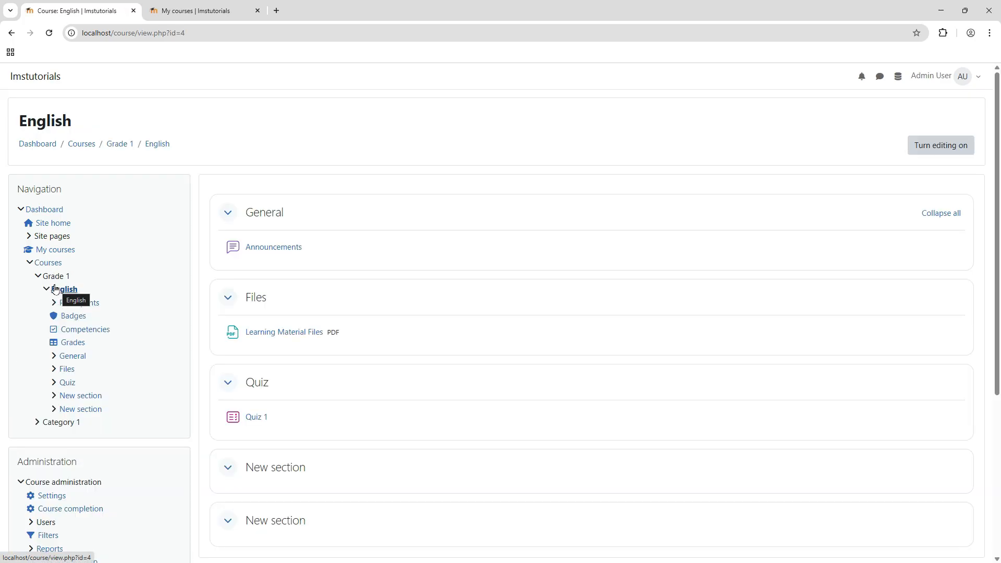
- Switch the admin account to the Student role in the English course
click(963, 77)
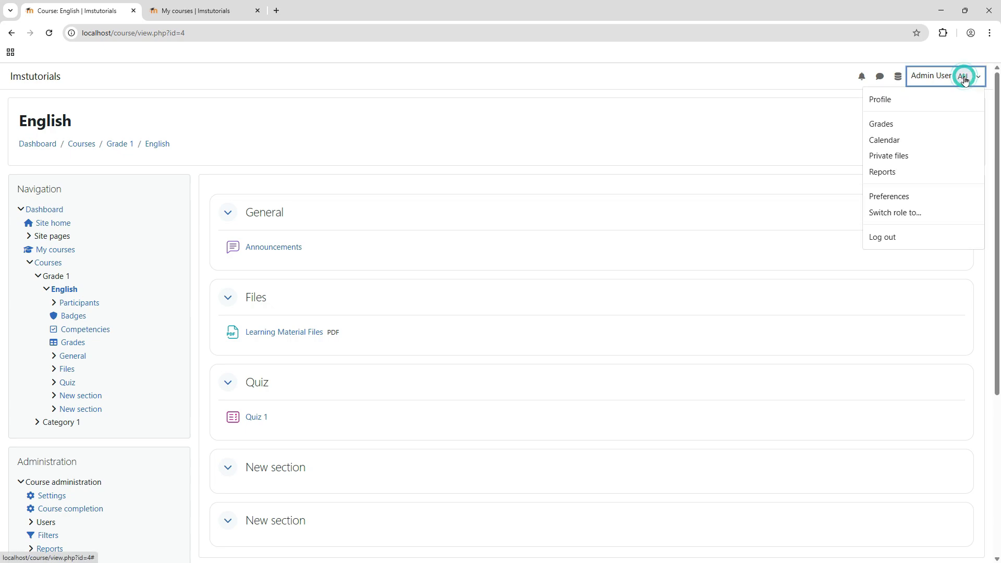
click(901, 213)
click(238, 359)
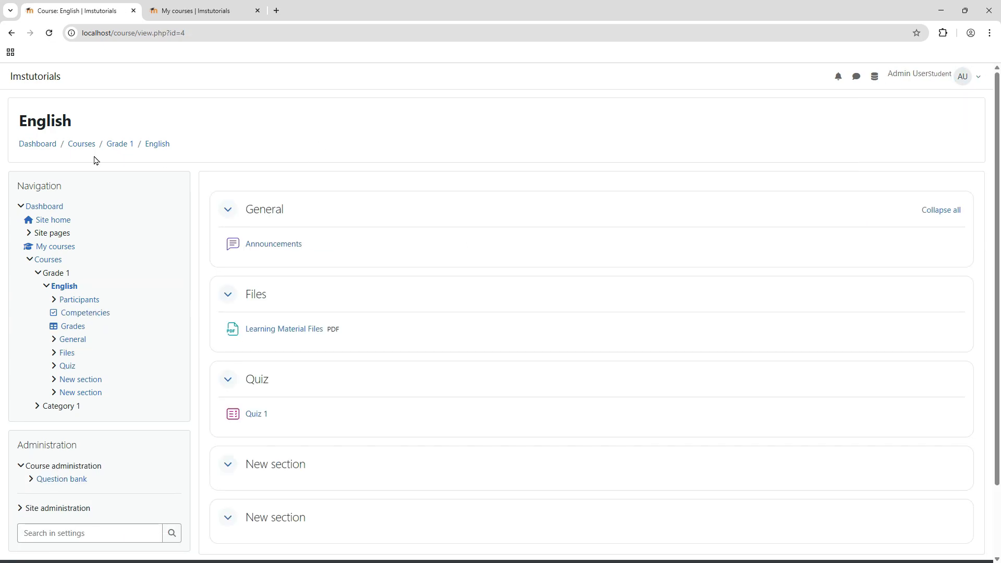
- Return through the Dashboard to the Grade 1 category and examine its management options and the English course's listed summary
click(37, 144)
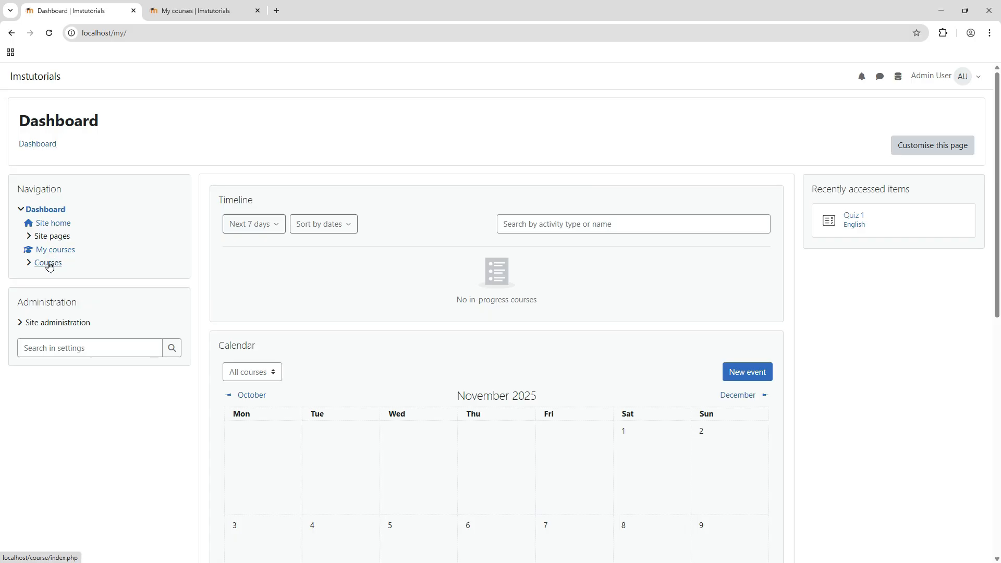
click(48, 263)
click(237, 255)
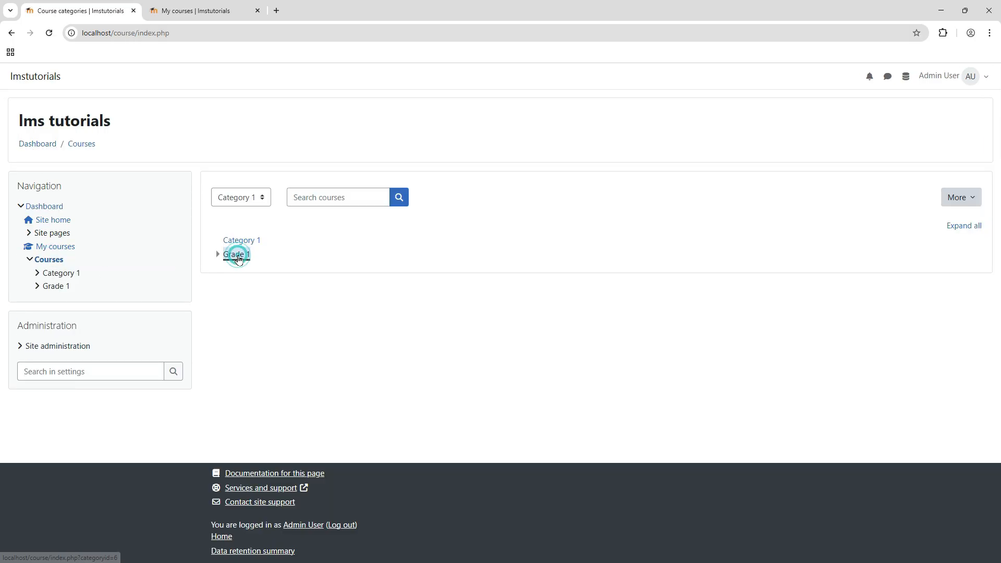
click(315, 246)
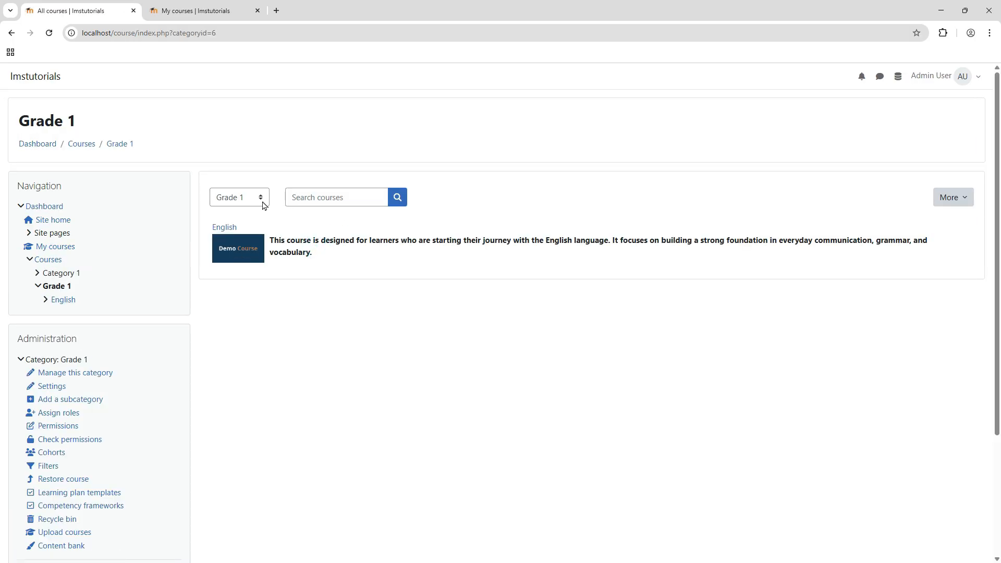
click(941, 202)
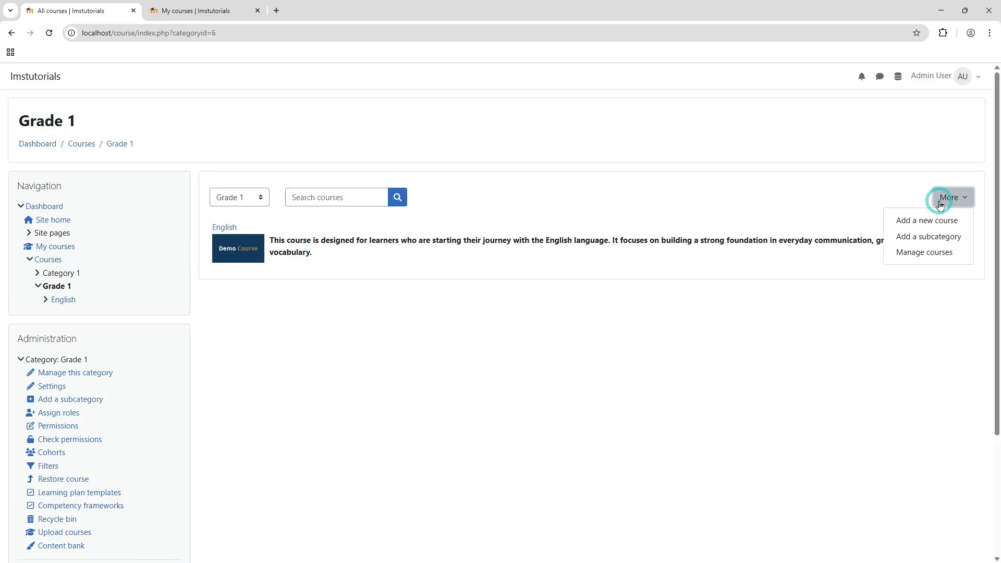
click(846, 158)
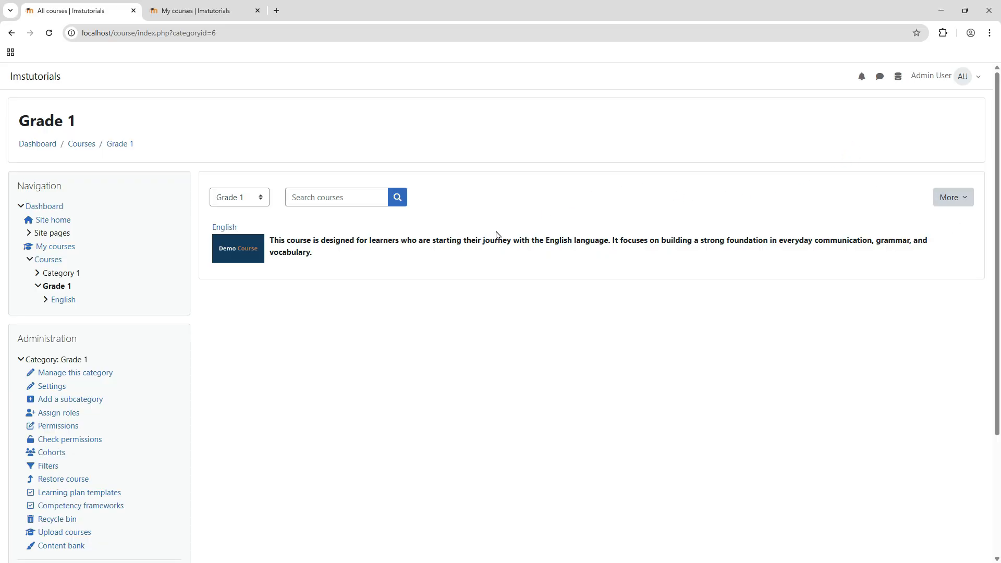
triple_click(444, 246)
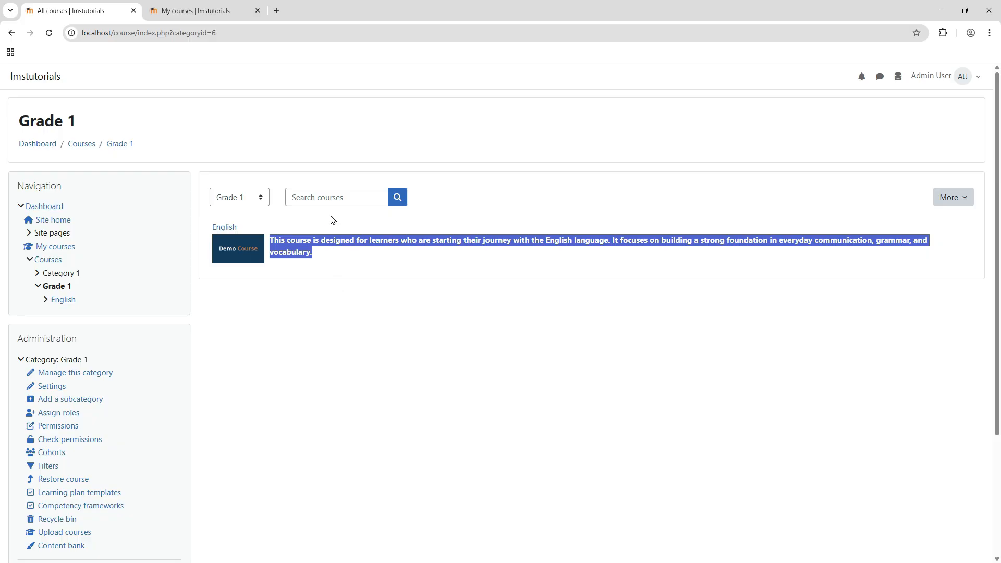
- Log out of the admin account and examine the available courses listed on the public home page
click(962, 77)
click(904, 239)
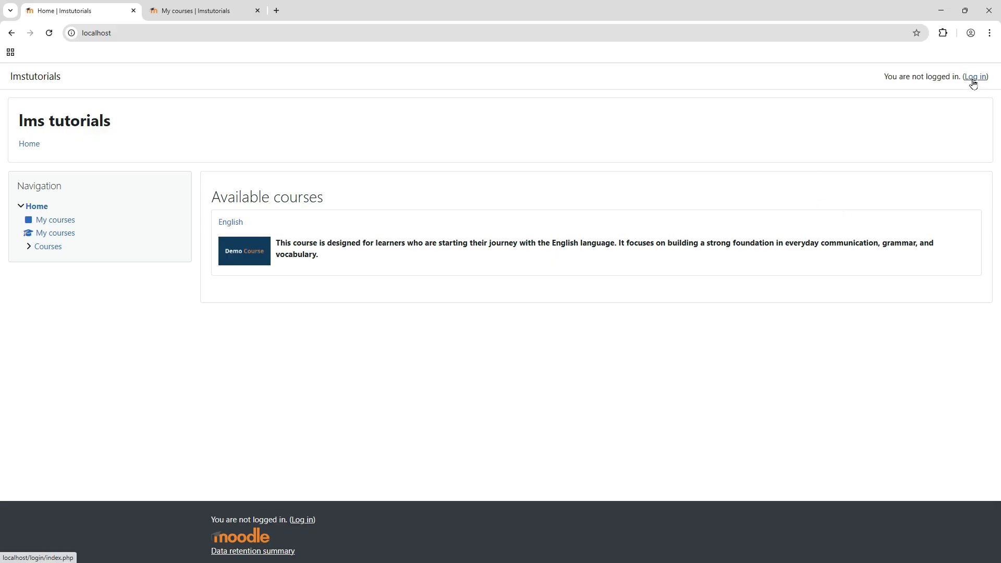
triple_click(294, 198)
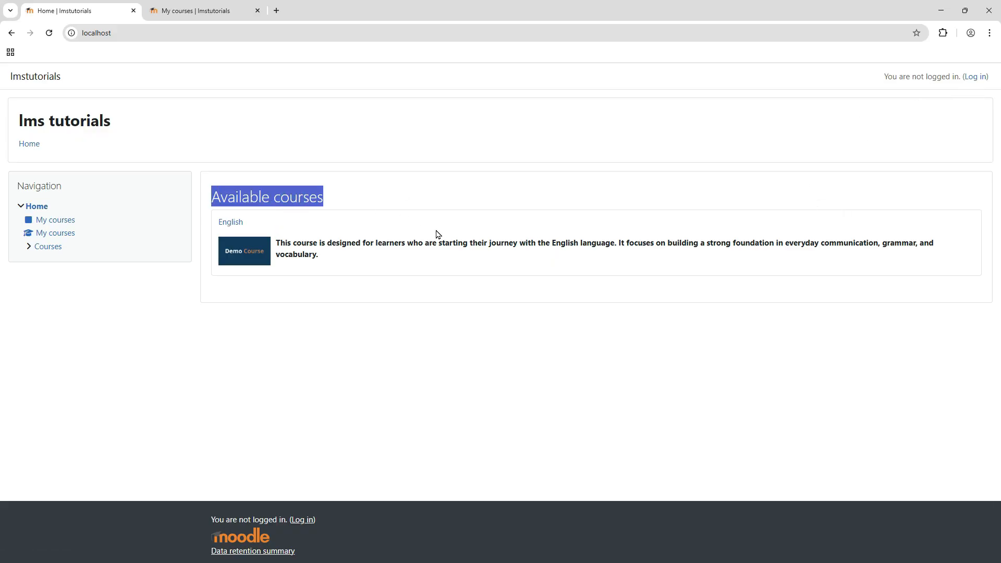
click(355, 268)
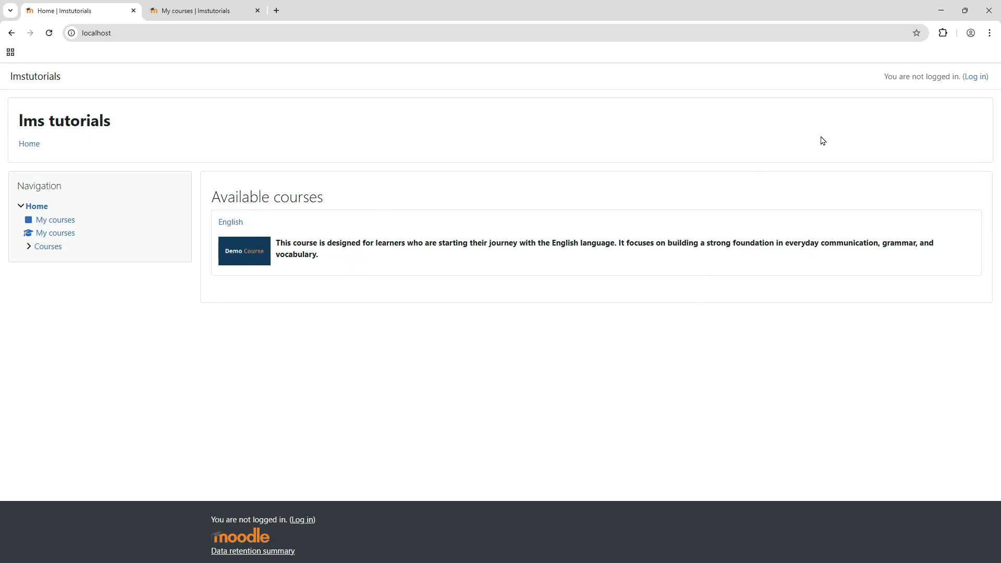
- Log in to the student account with its saved username and password and dismiss the browser's saved-passwords warning
click(975, 77)
click(481, 236)
click(492, 287)
click(417, 293)
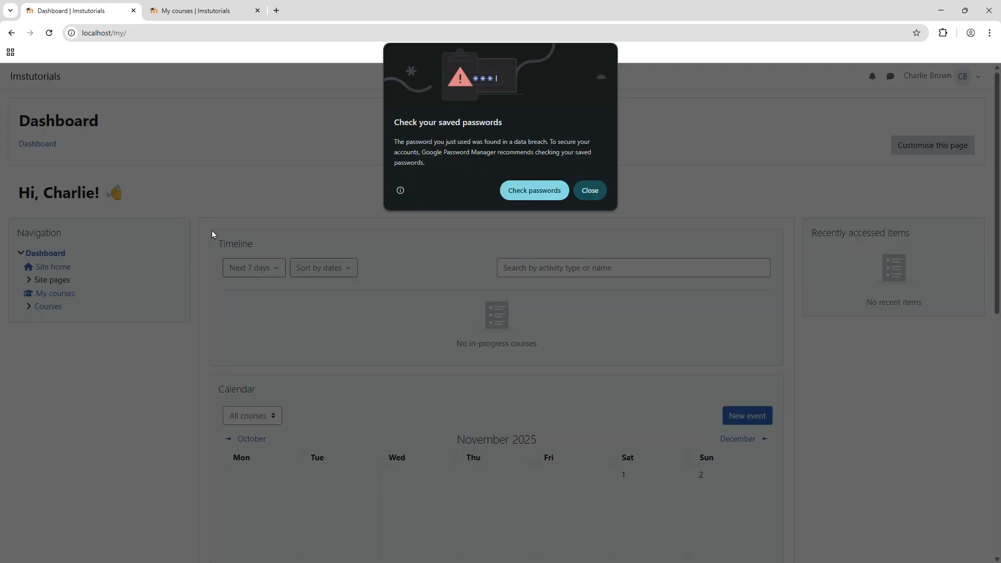
click(590, 191)
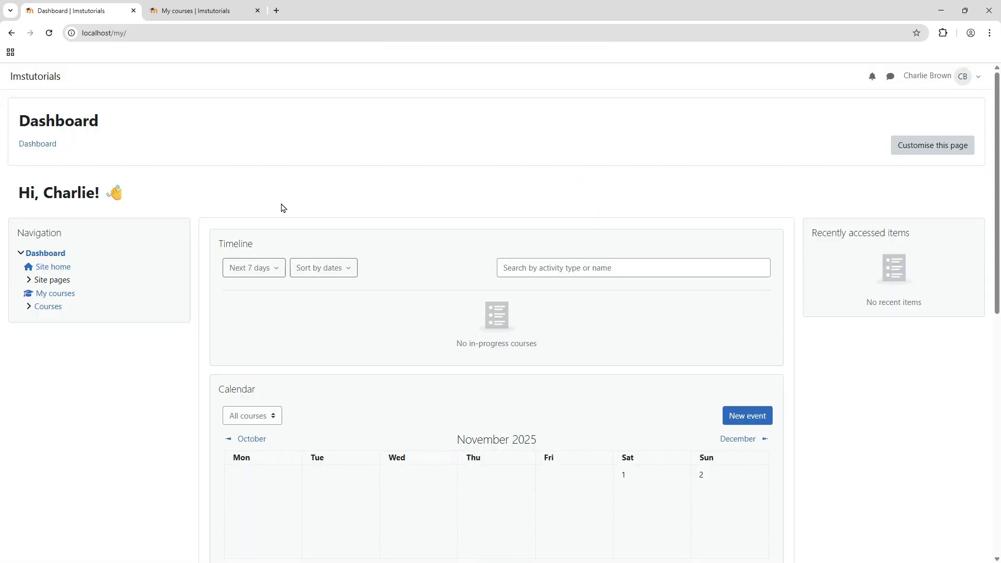
- Browse from the student's Dashboard to the Grade 1 category and open the English course's enrolment options
click(40, 145)
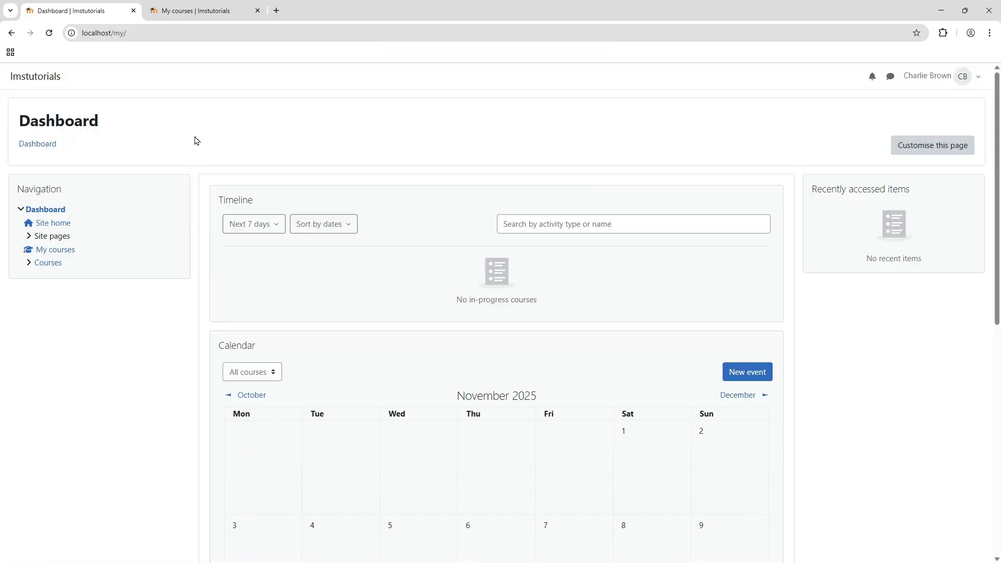
click(48, 263)
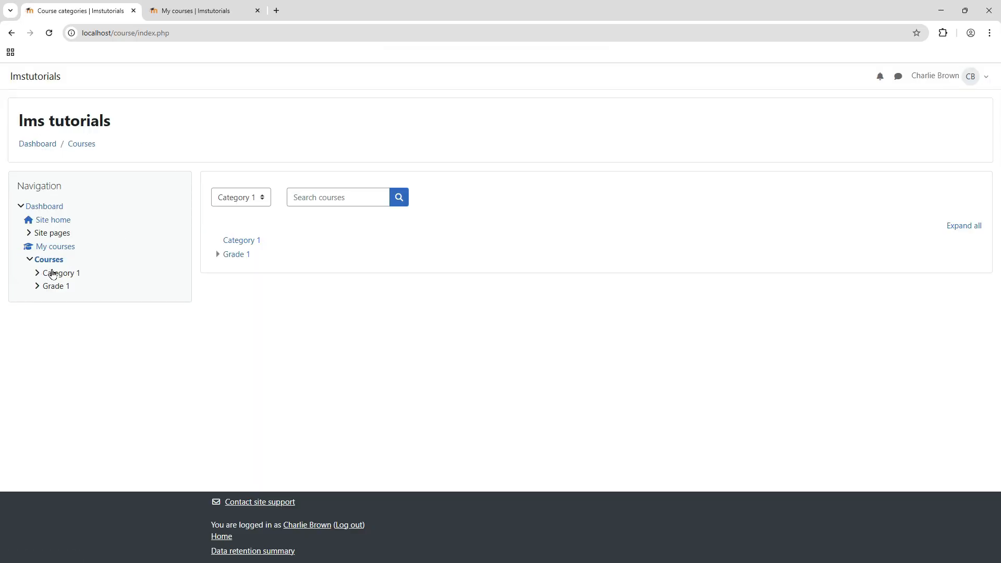
click(50, 288)
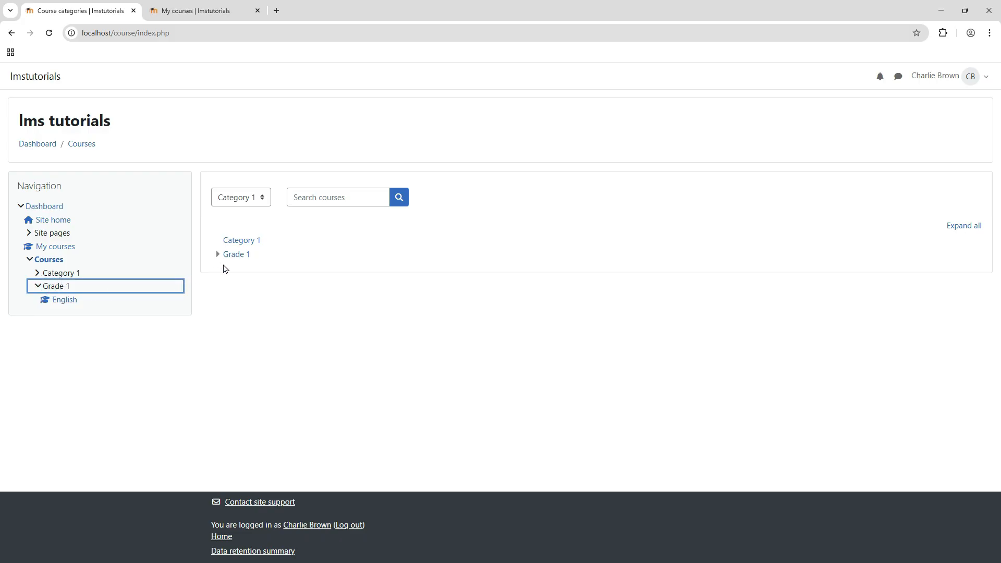
click(218, 254)
click(243, 271)
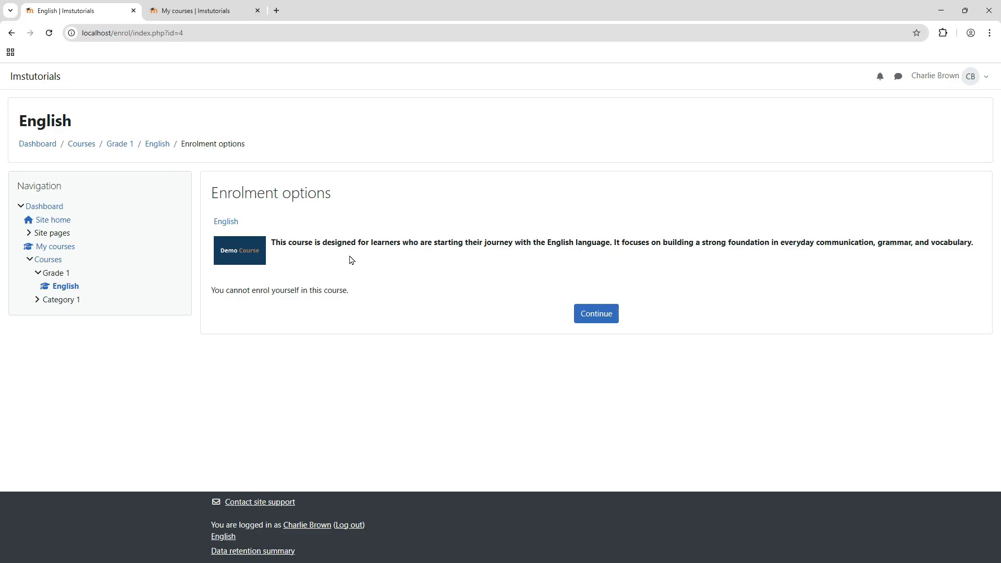
- Examine the English course's summary on the enrolment page and try to continue into the course
triple_click(302, 243)
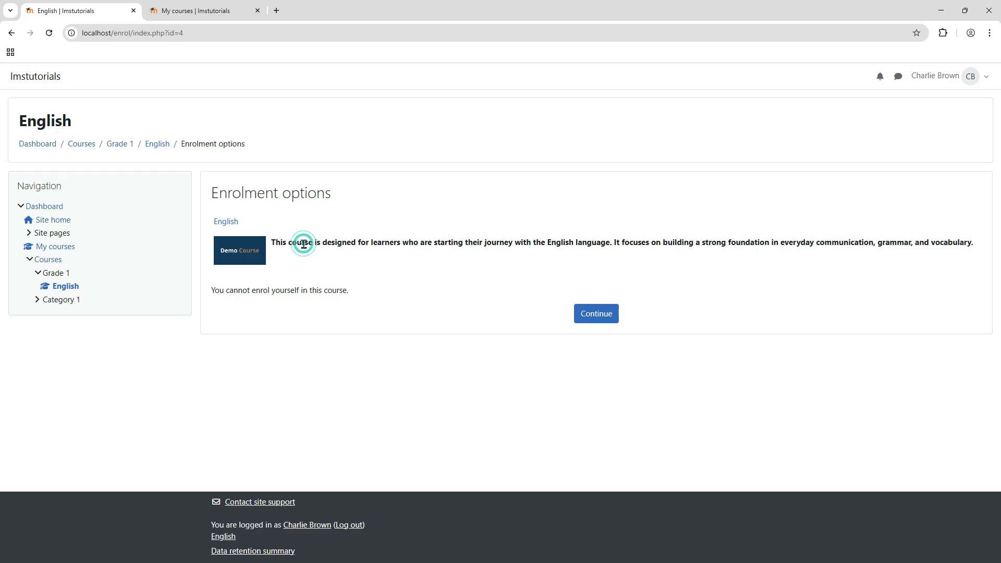
click(455, 284)
click(227, 223)
click(597, 321)
click(597, 320)
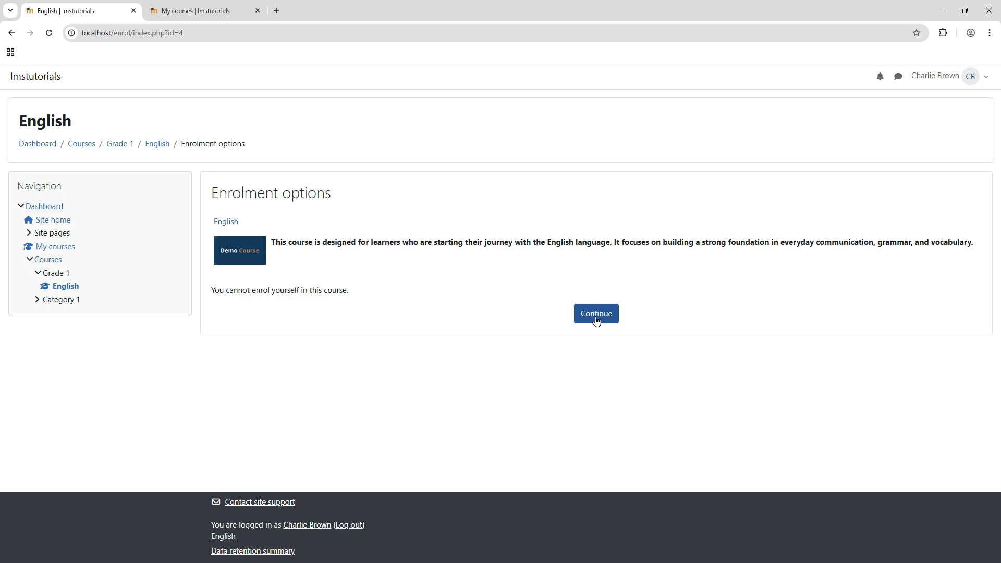
- Return to the student's Dashboard and open the account's user options
click(46, 145)
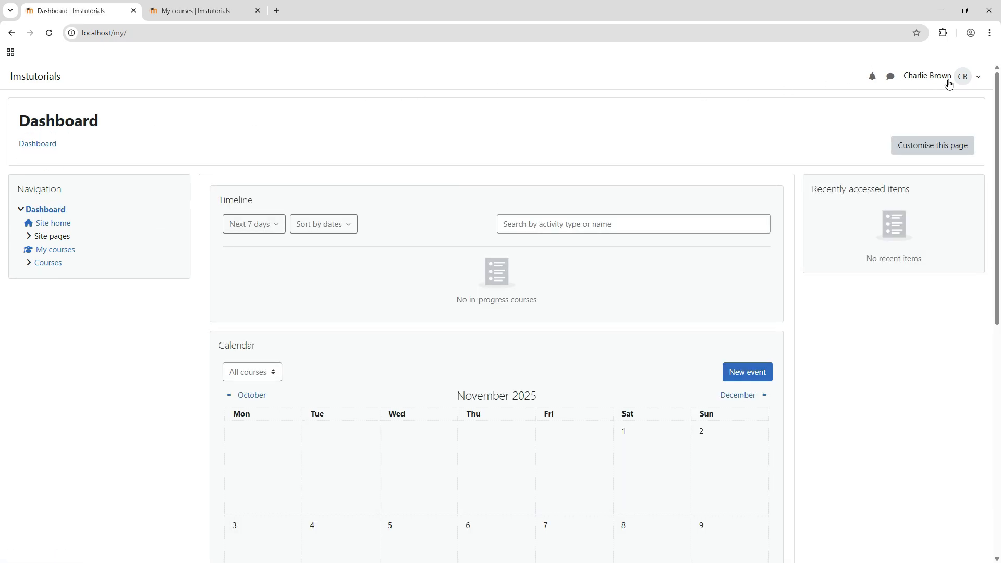
click(948, 77)
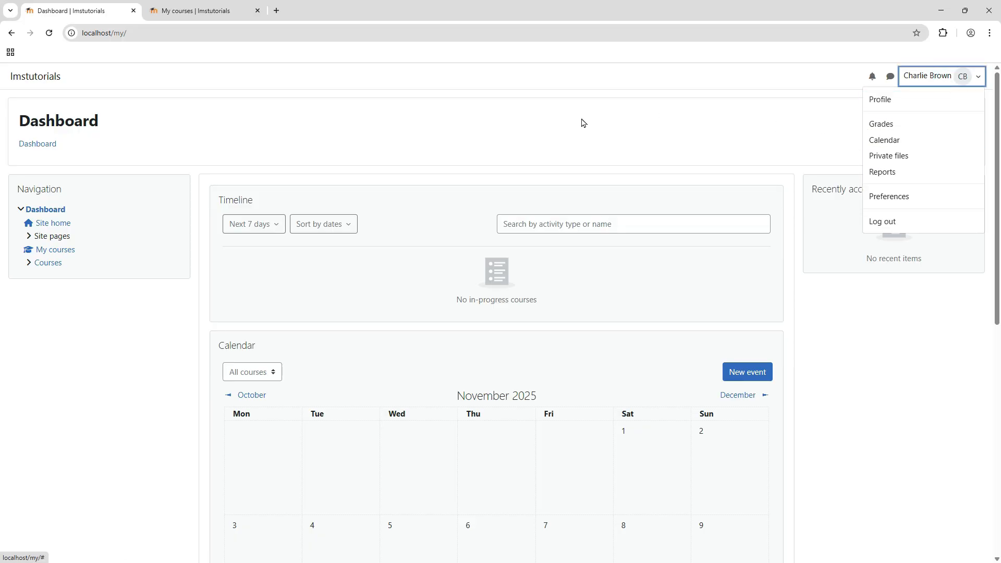